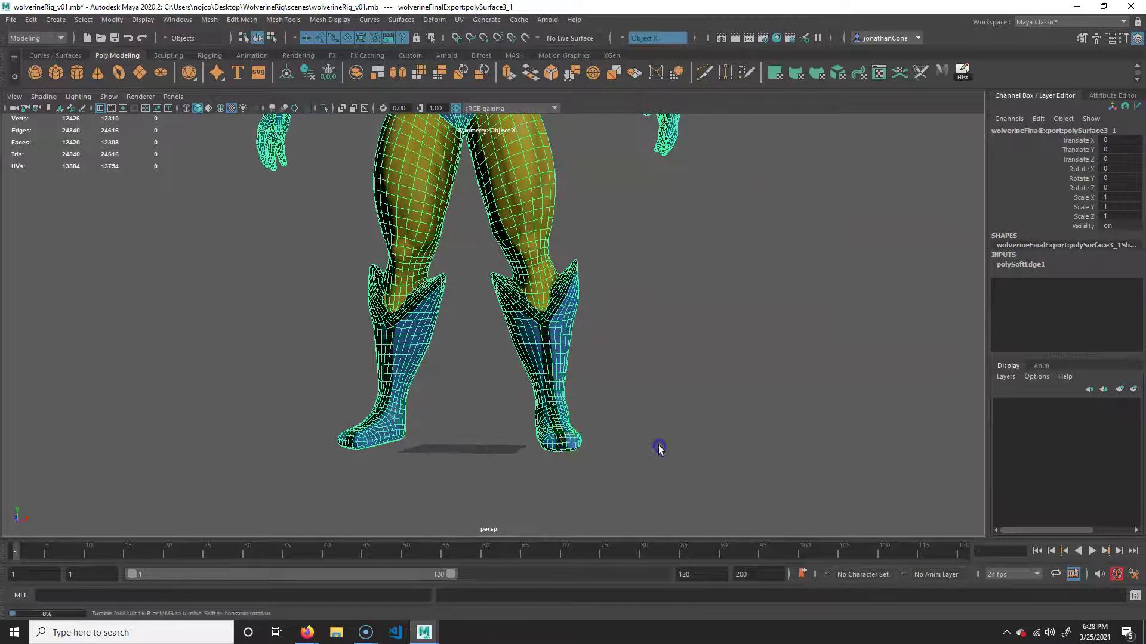
- Examine the character's legs, boots and torso from the front and side in the perspective view
alt+middle_drag(543, 301, 491, 386)
alt+drag(457, 325, 524, 306)
alt+middle_drag(530, 156, 507, 239)
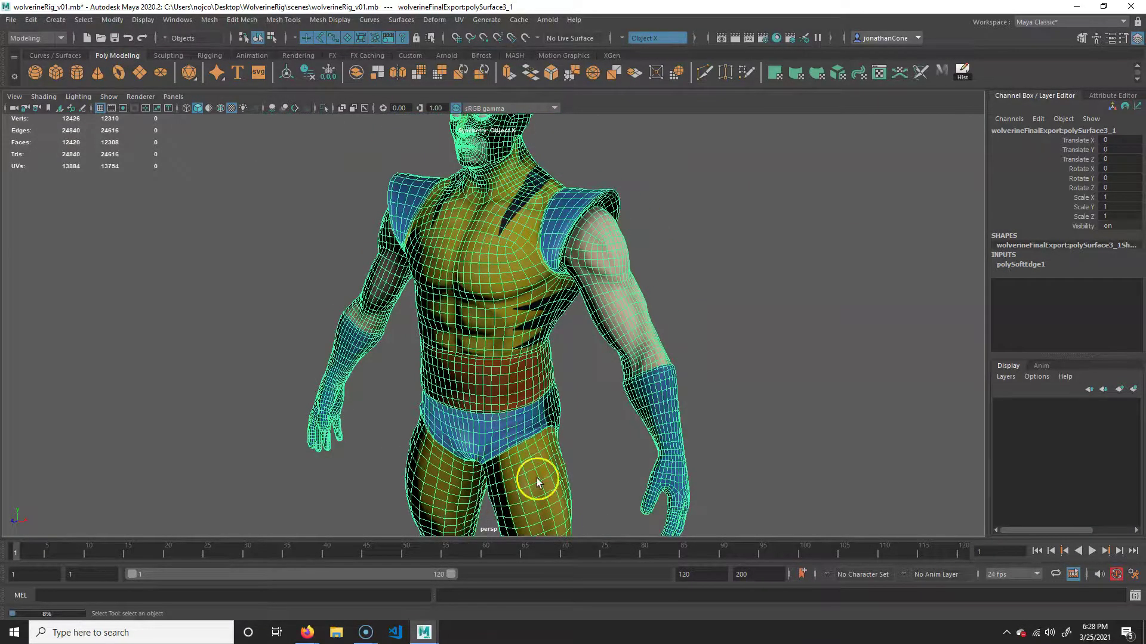
alt+middle_drag(537, 482, 548, 324)
alt+middle_drag(507, 454, 504, 378)
alt+right_drag(504, 379, 547, 350)
alt+drag(548, 351, 583, 350)
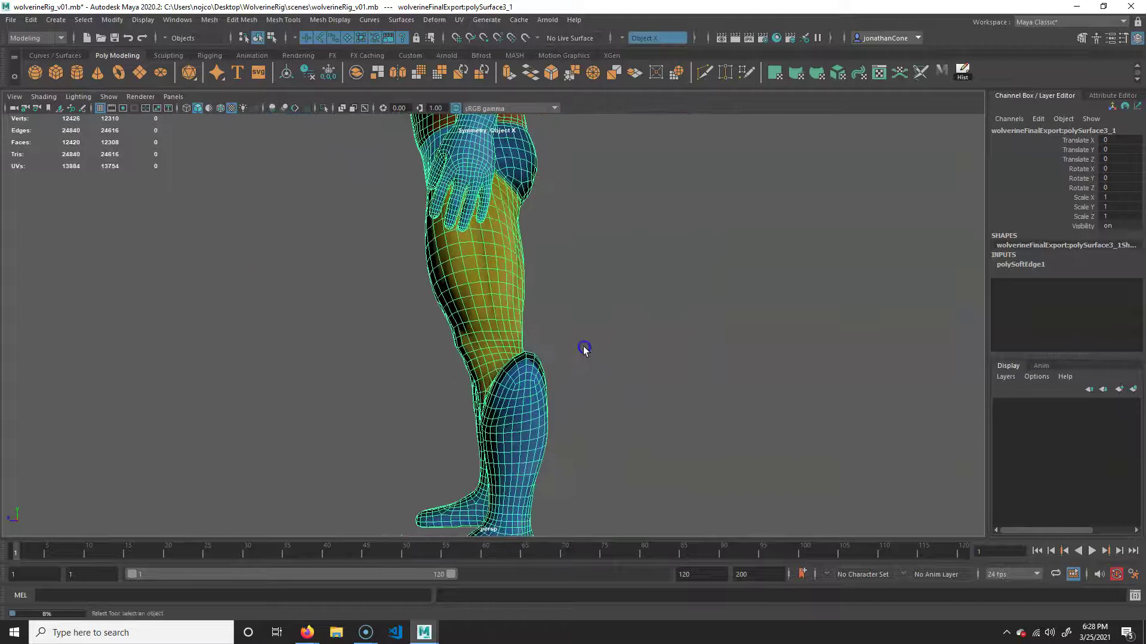
- Deselect the character mesh and show its legs full size in the side view
key(space)
click(629, 249)
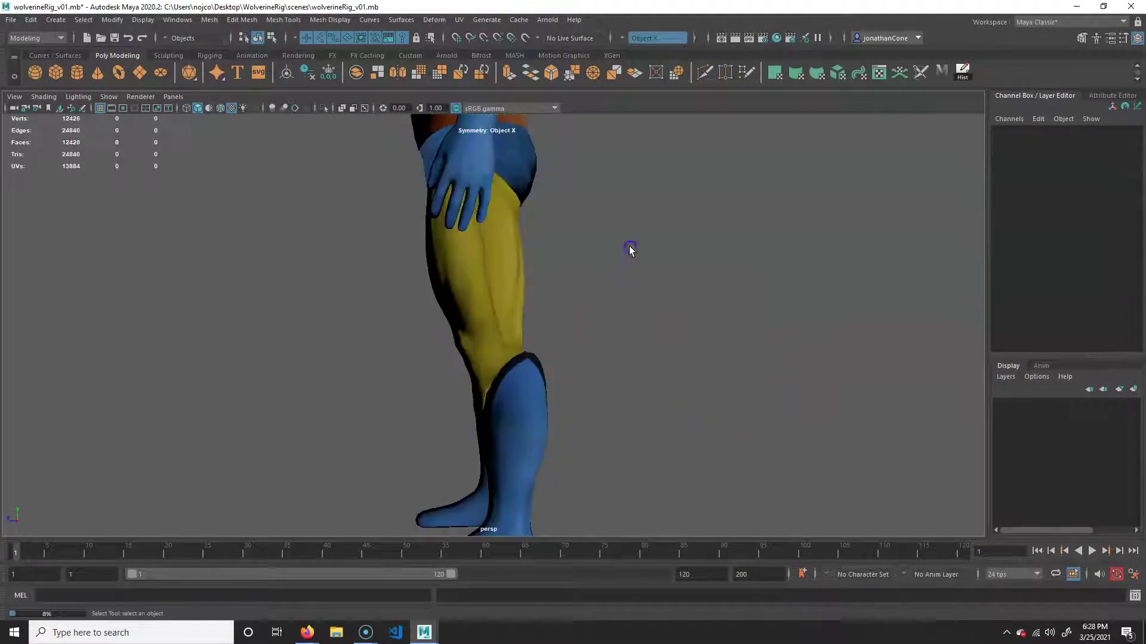
key(space)
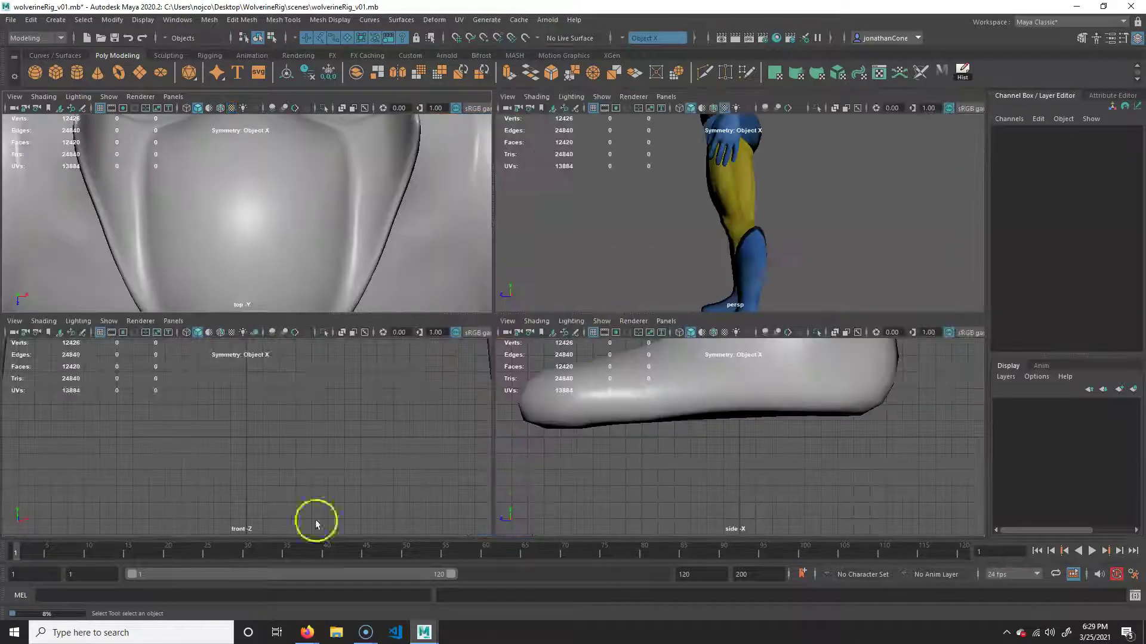
key(space)
alt+right_drag(673, 287, 616, 309)
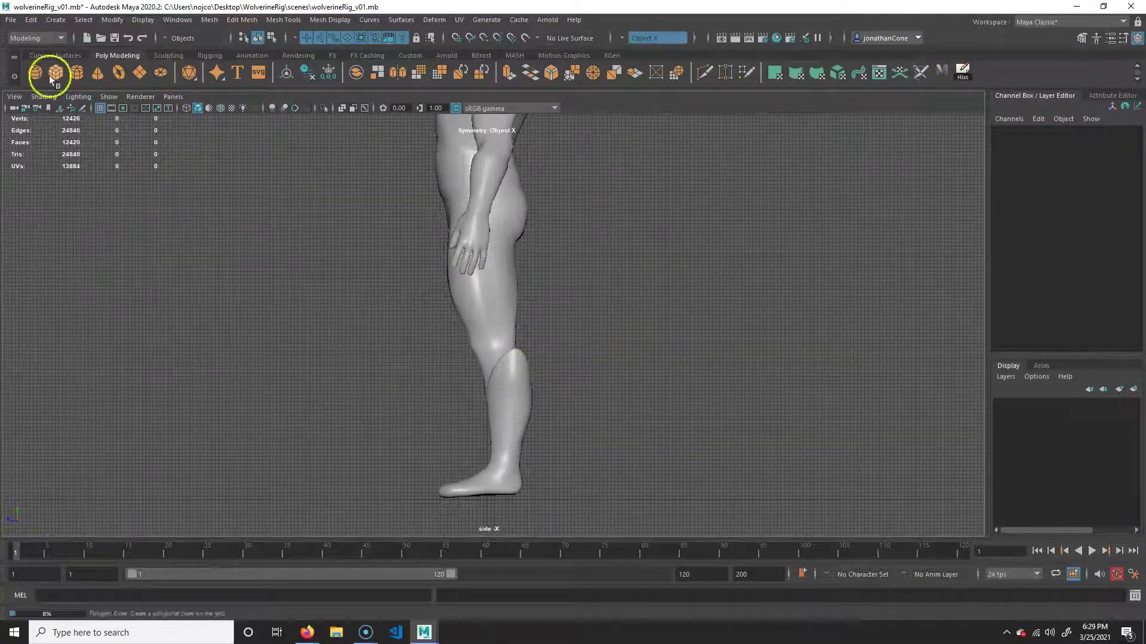
- Switch to the Rigging menu set and start the Create Joints tool
click(48, 38)
click(24, 32)
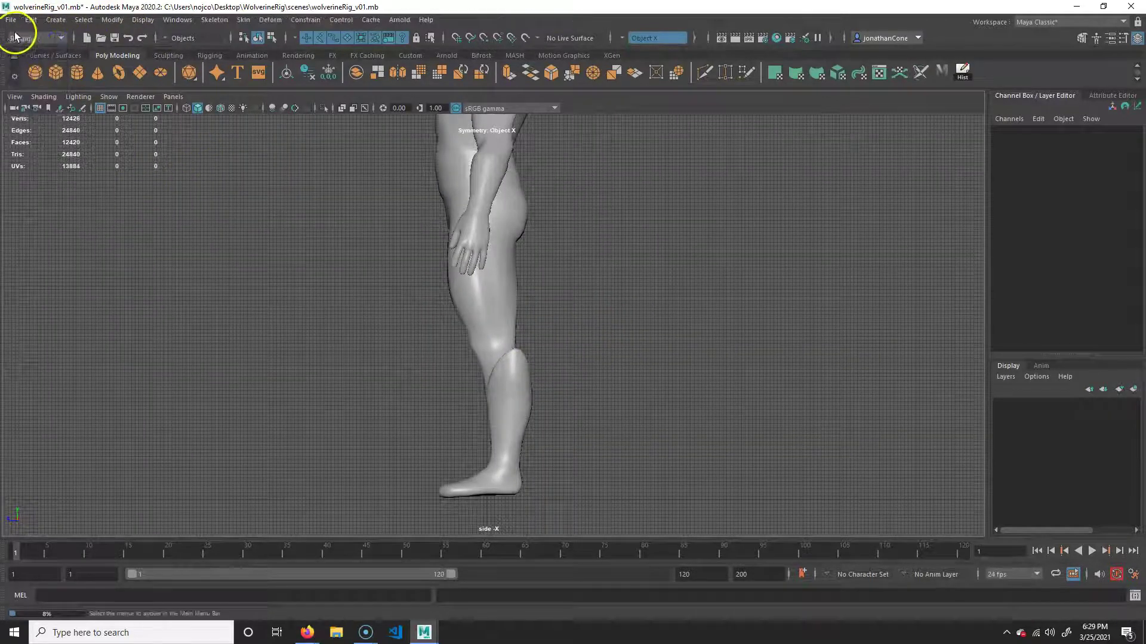
click(214, 19)
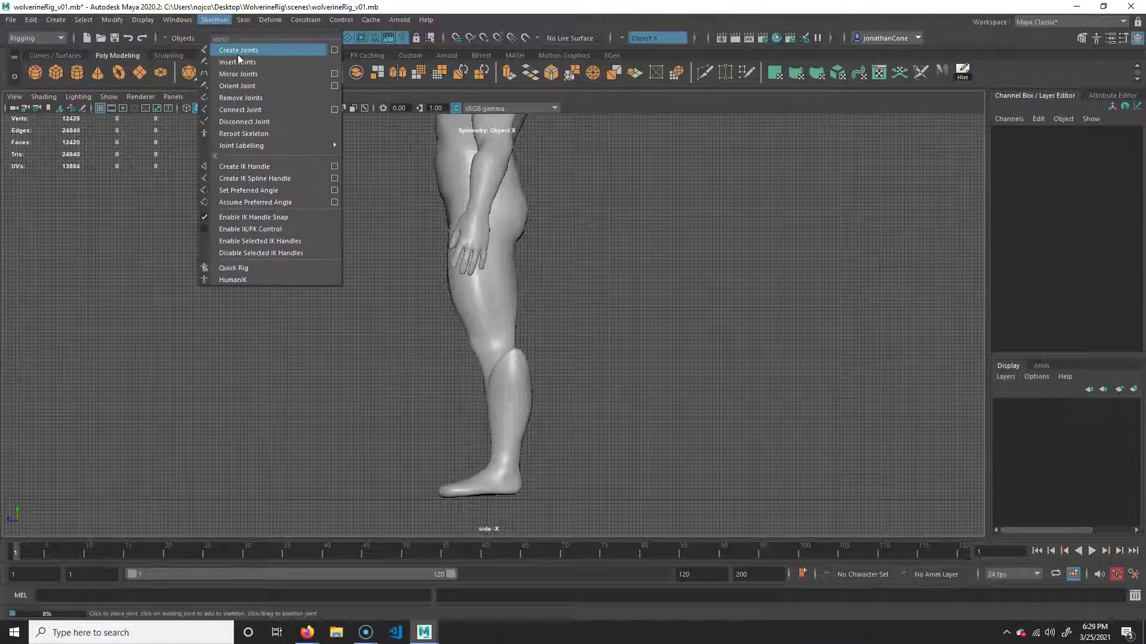
click(277, 53)
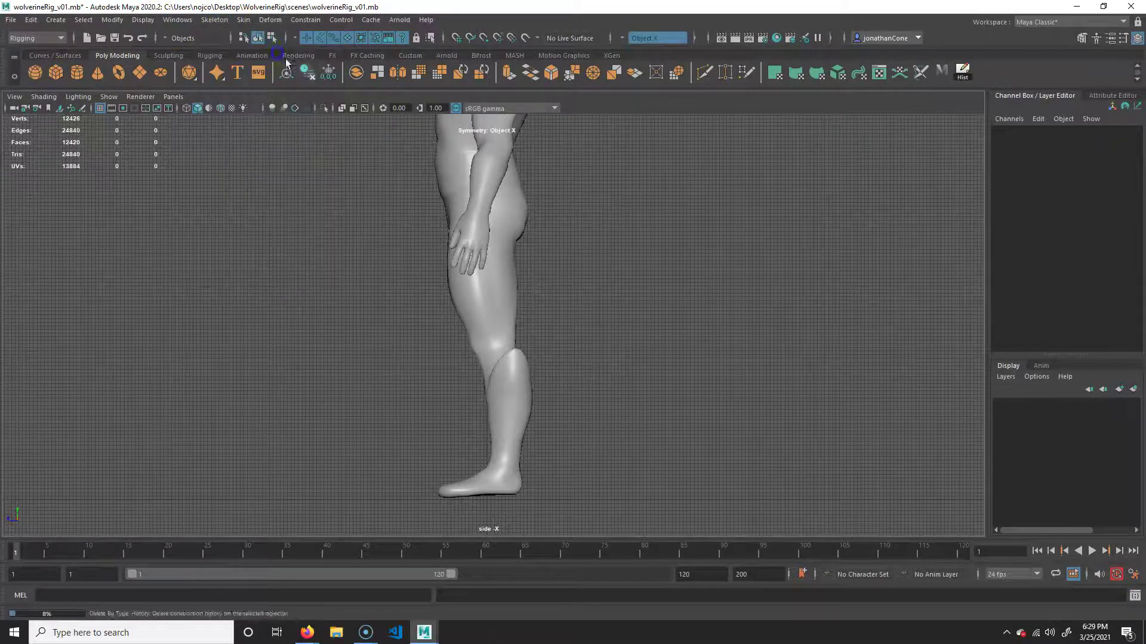
- Try to place a chain of three joints down the leg in the side view
alt+right_drag(460, 332, 424, 266)
alt+middle_drag(424, 266, 462, 299)
alt+right_drag(427, 263, 521, 261)
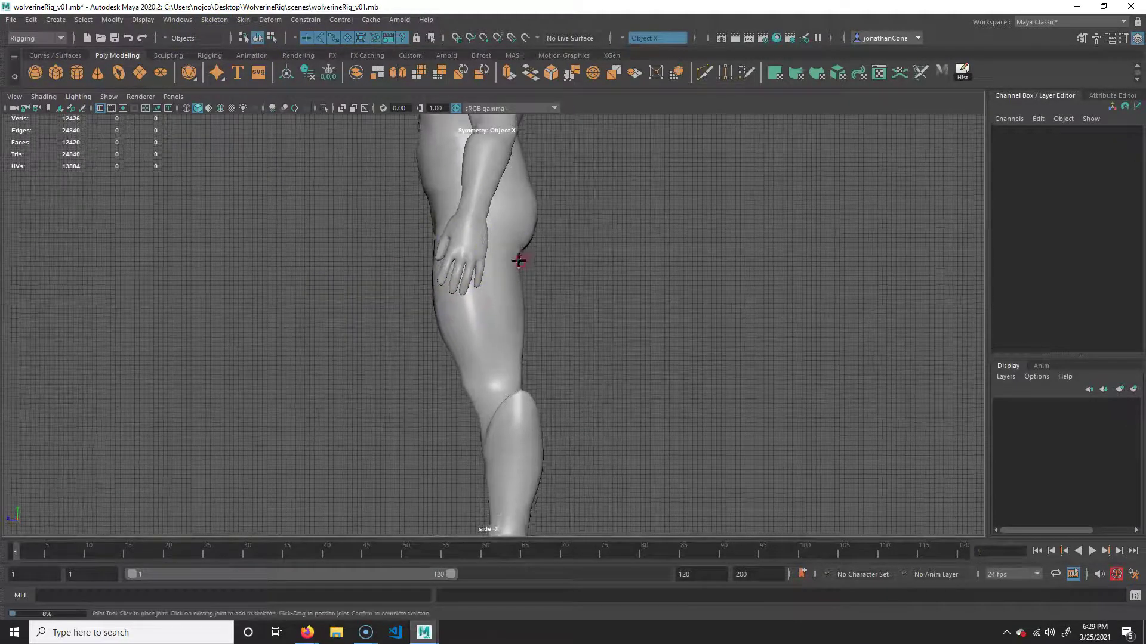
alt+middle_drag(521, 260, 518, 278)
click(473, 176)
click(483, 363)
click(520, 502)
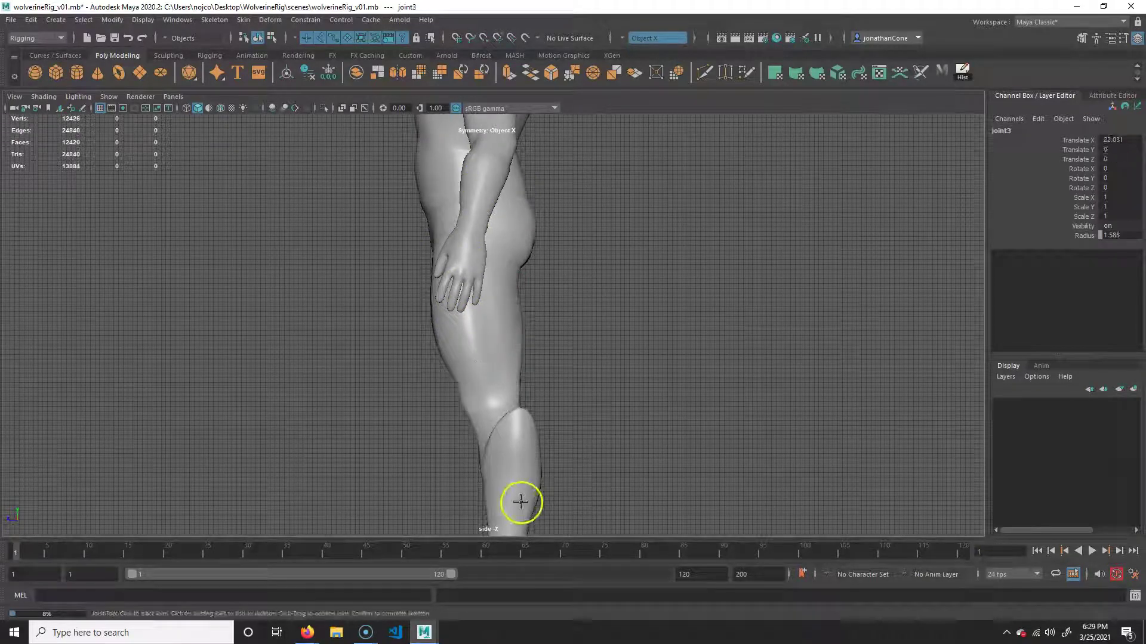
key(q)
click(551, 485)
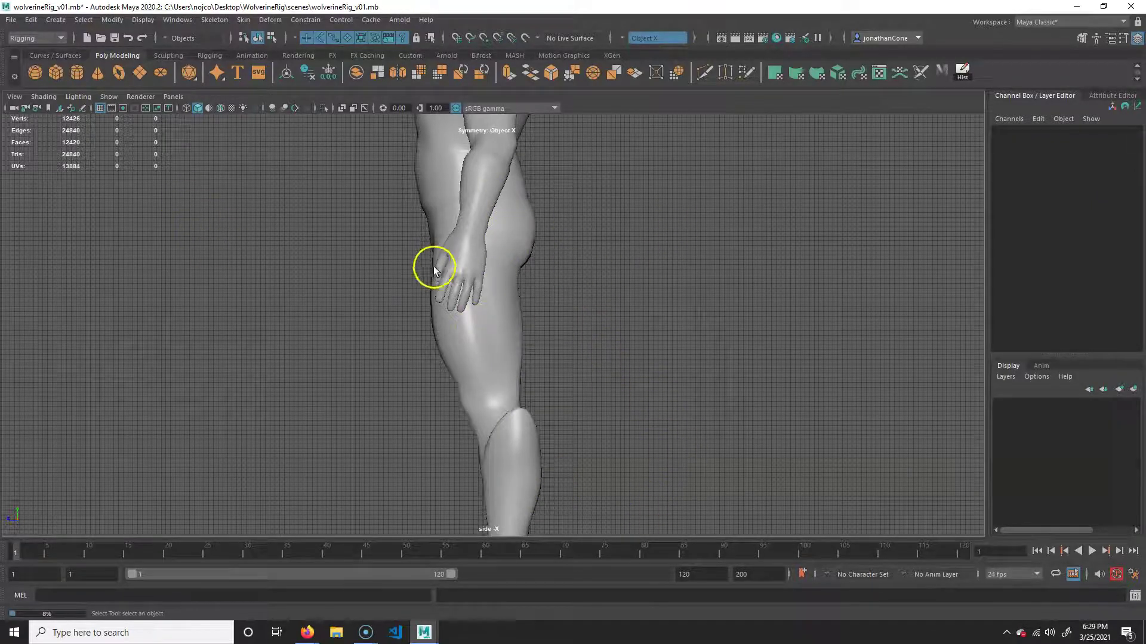
- Turn on X-Ray Joints and wireframe on shaded in the side view, with the joint tool active again
click(44, 97)
click(64, 230)
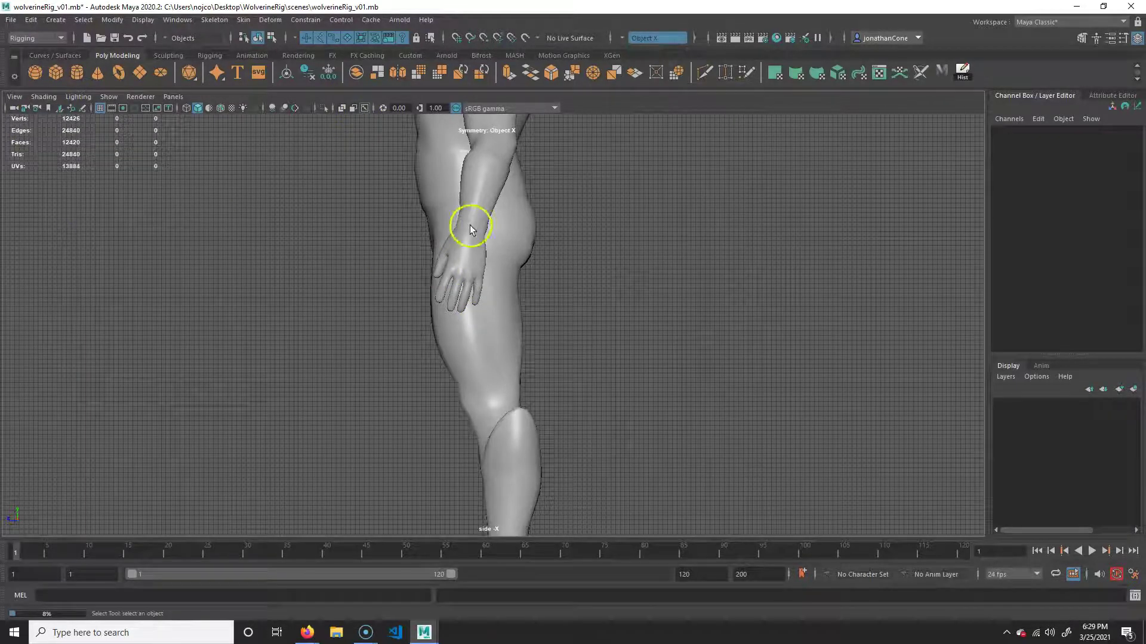
key(y)
alt+middle_drag(505, 259, 484, 265)
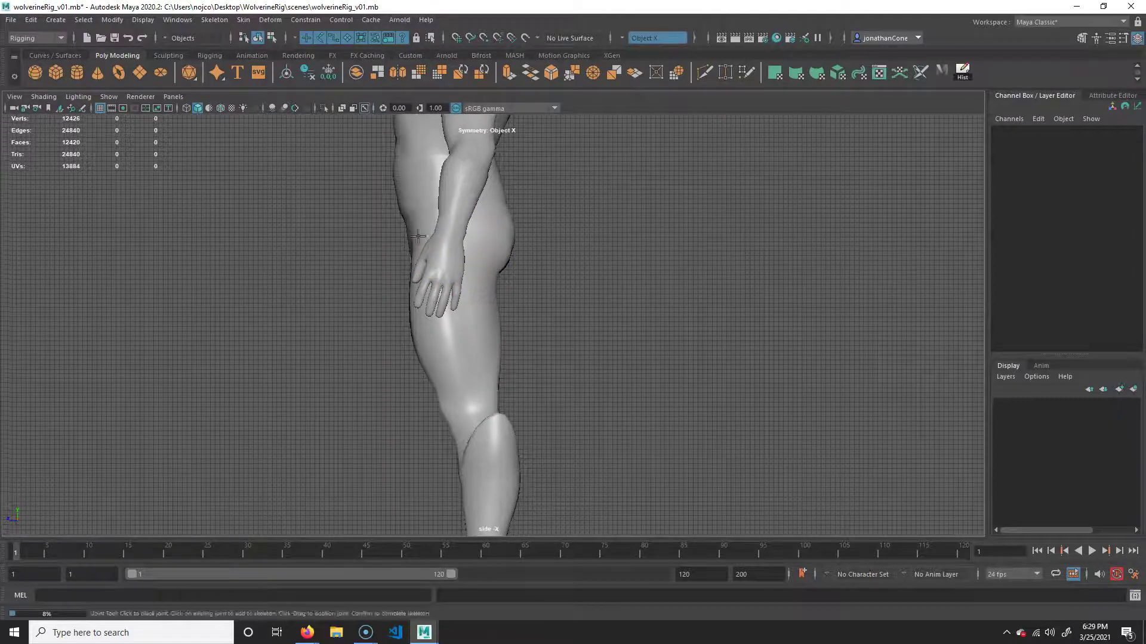
click(220, 109)
alt+middle_drag(509, 345, 525, 331)
alt+middle_drag(527, 428, 533, 425)
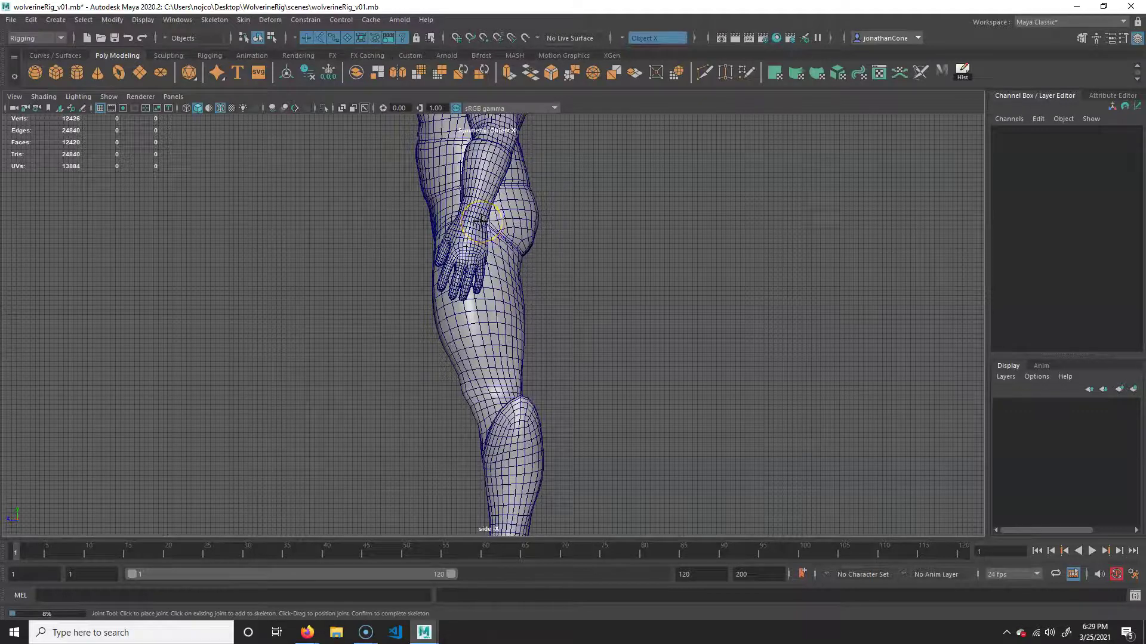
- Place hip, knee and ankle joints down the leg in the side view
click(480, 221)
alt+middle_drag(504, 435, 504, 363)
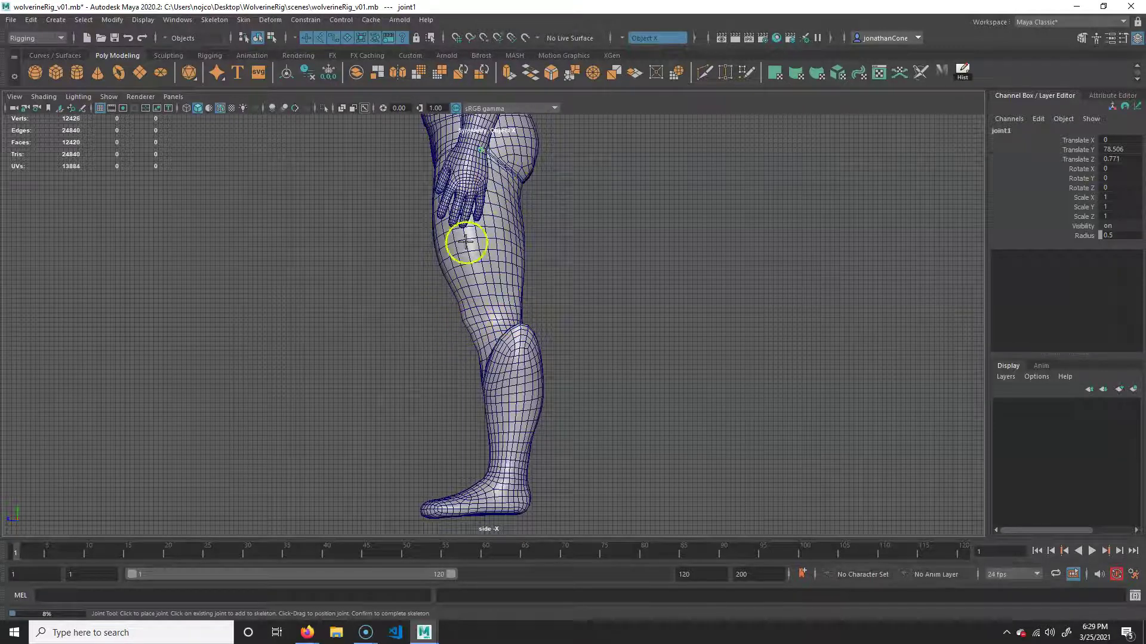
click(477, 316)
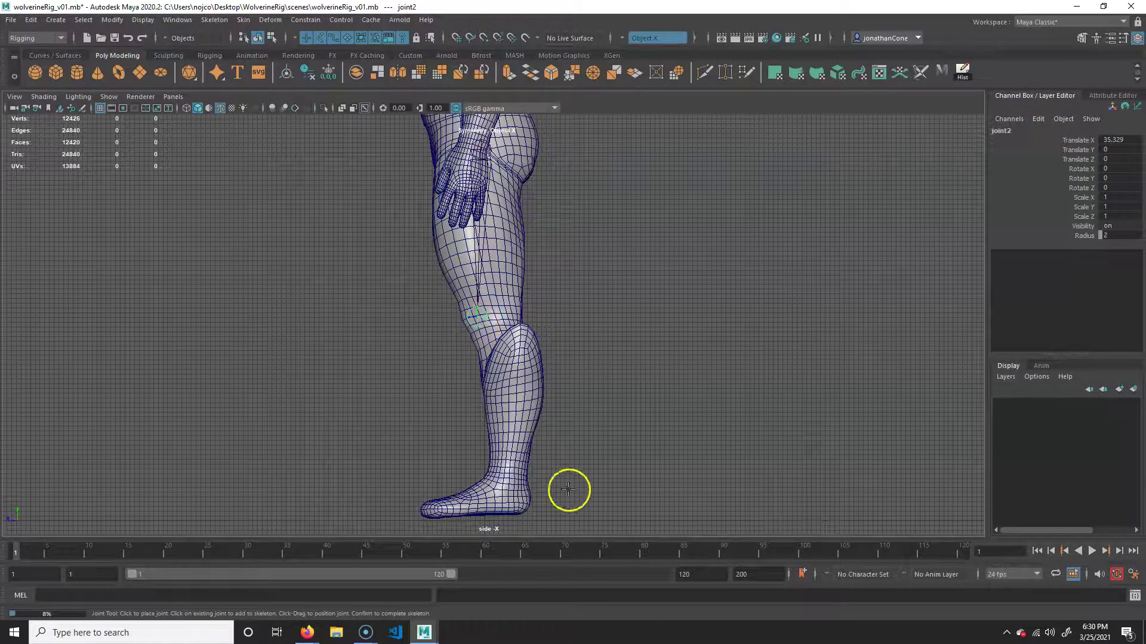
alt+middle_drag(568, 490, 545, 409)
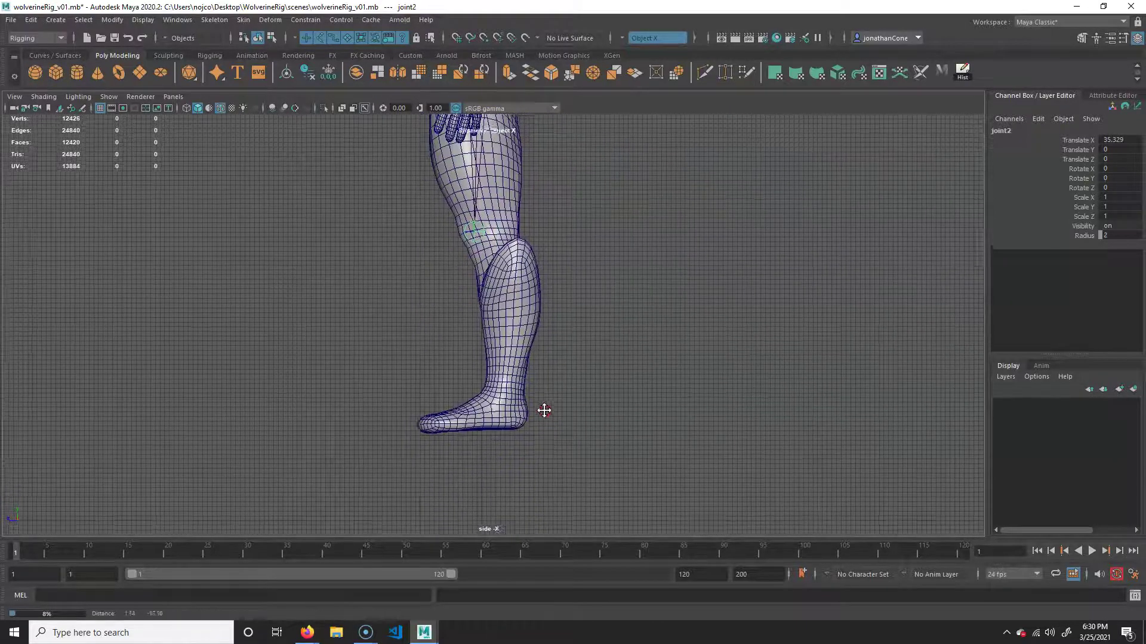
click(507, 389)
- Add joints at the ball of the foot and the toe tip, and complete the leg chain
alt+right_drag(526, 394, 558, 399)
alt+middle_drag(555, 418, 591, 312)
alt+right_drag(591, 312, 465, 345)
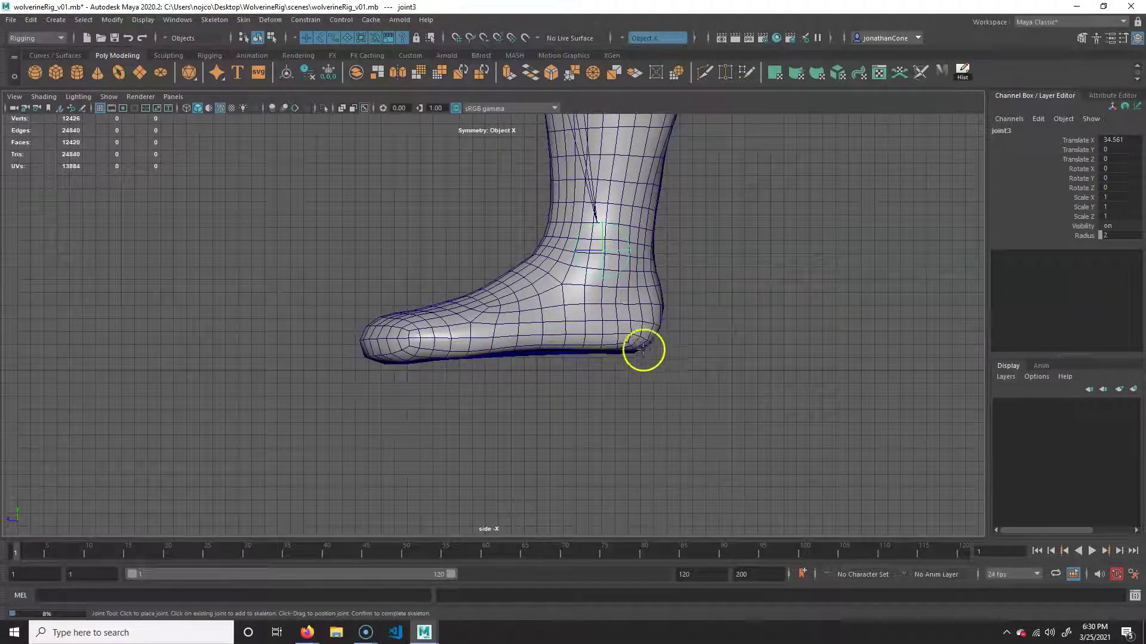
click(463, 357)
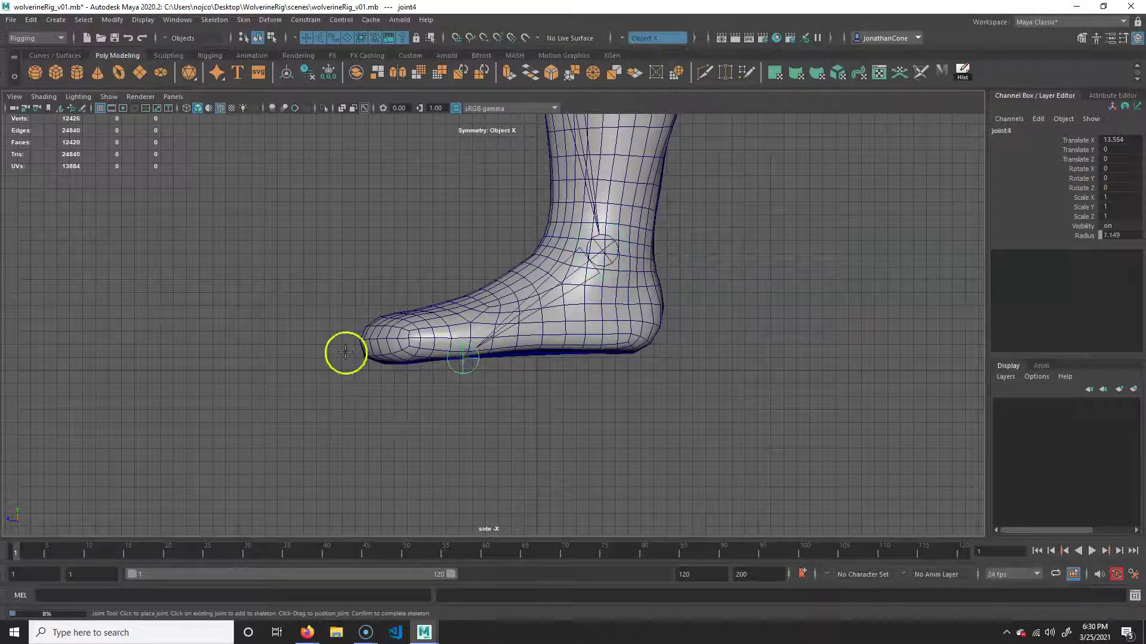
click(362, 358)
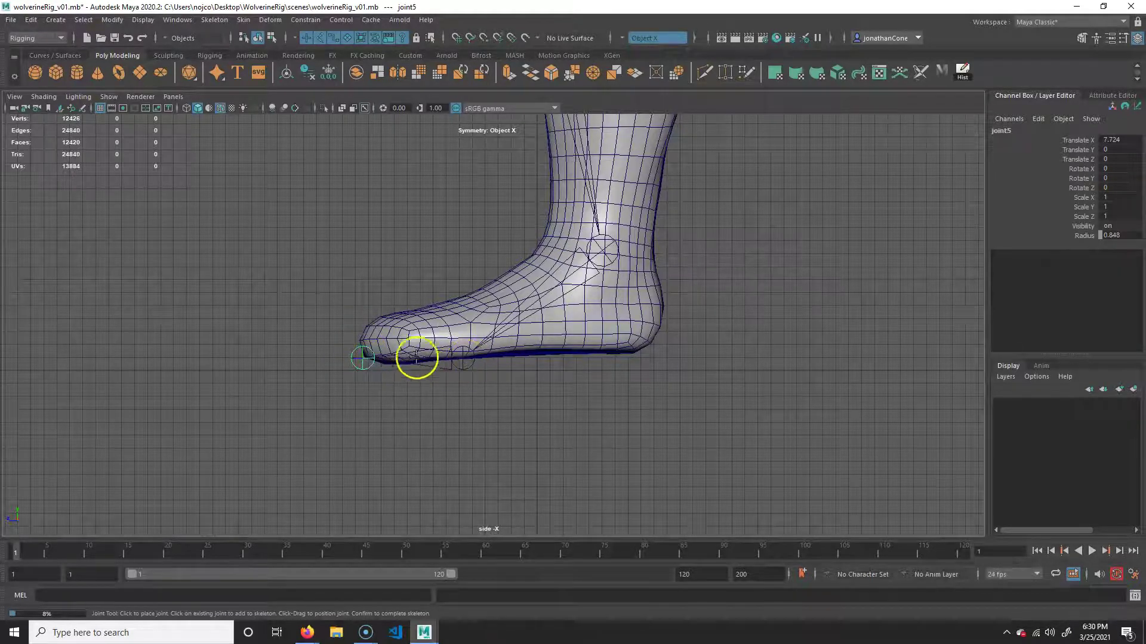
key(Return)
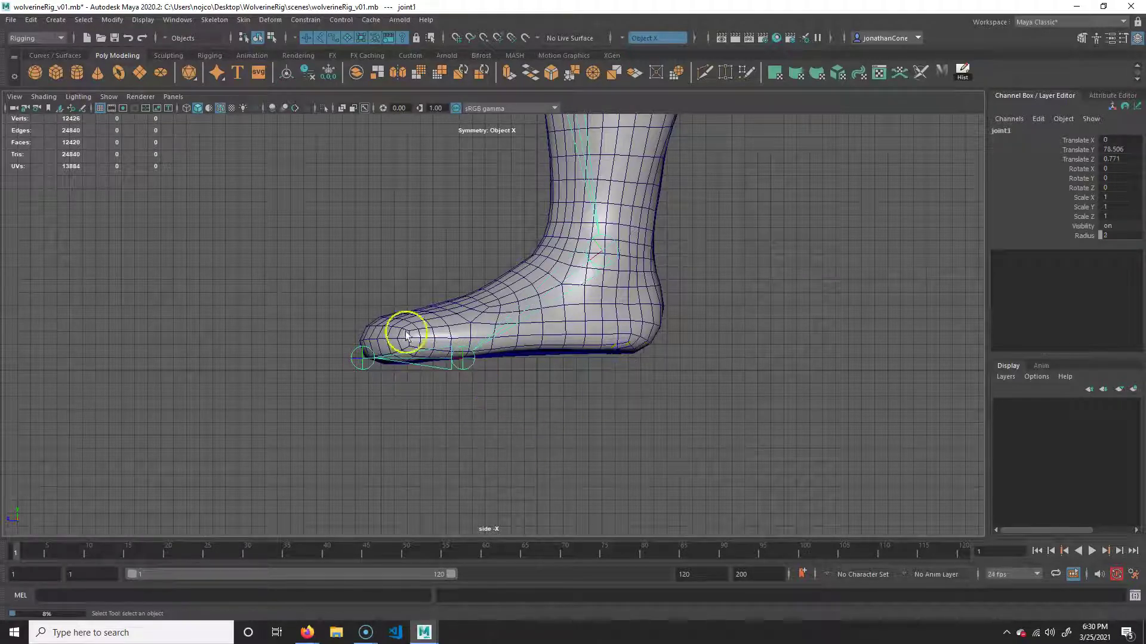
- Examine the new joint chain against the character's legs in the side and perspective views
alt+middle_drag(601, 257, 579, 422)
scroll(360, 261, down, 7)
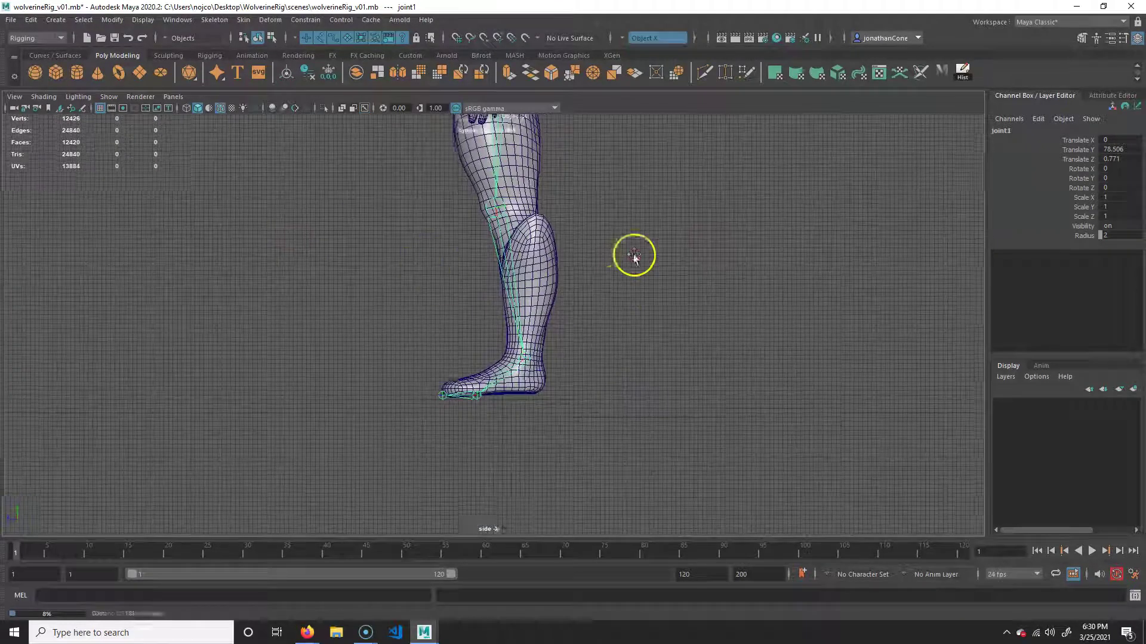
alt+middle_drag(477, 156, 398, 315)
alt+drag(398, 316, 504, 319)
alt+middle_drag(504, 320, 625, 261)
key(space)
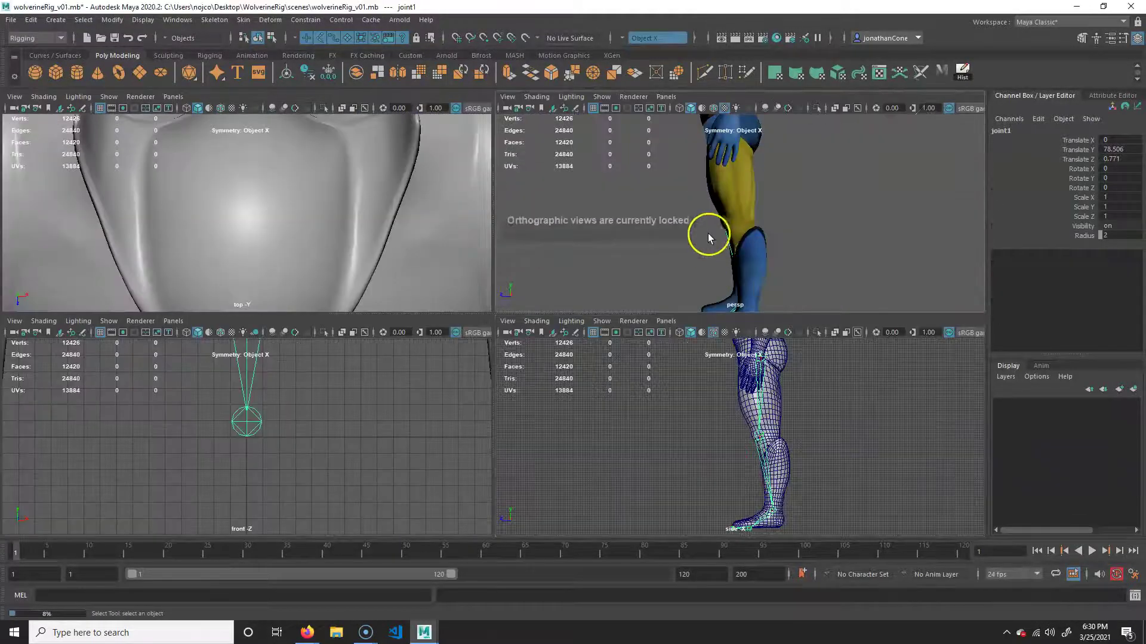
key(space)
alt+drag(415, 318, 645, 322)
key(space)
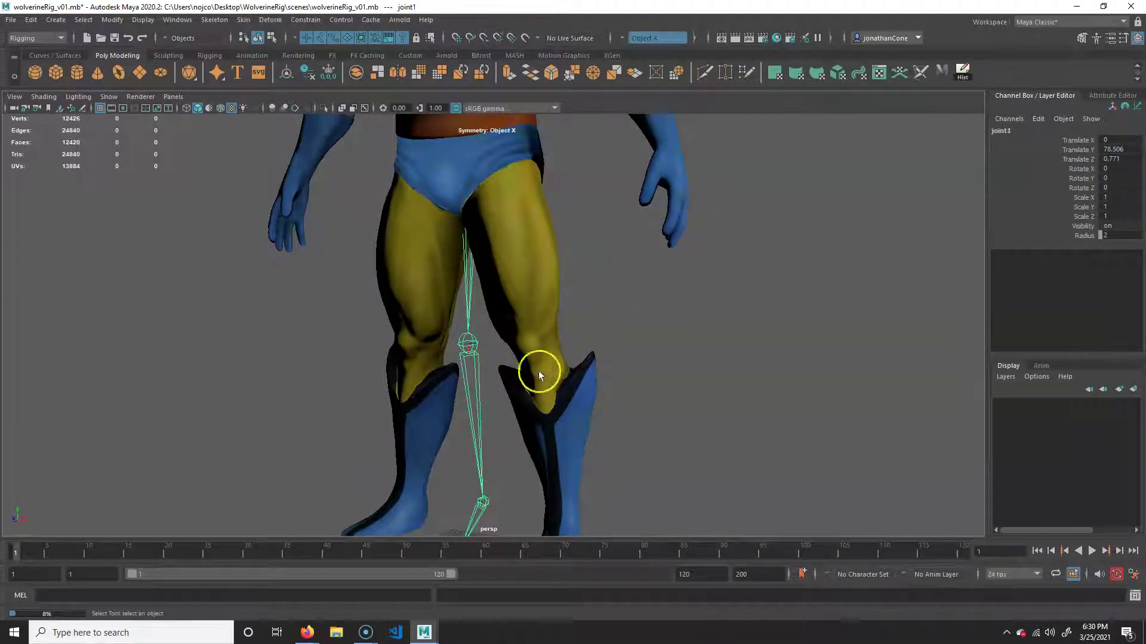
alt+drag(620, 366, 642, 369)
alt+right_drag(642, 368, 519, 335)
alt+middle_drag(519, 334, 558, 297)
alt+drag(559, 297, 578, 298)
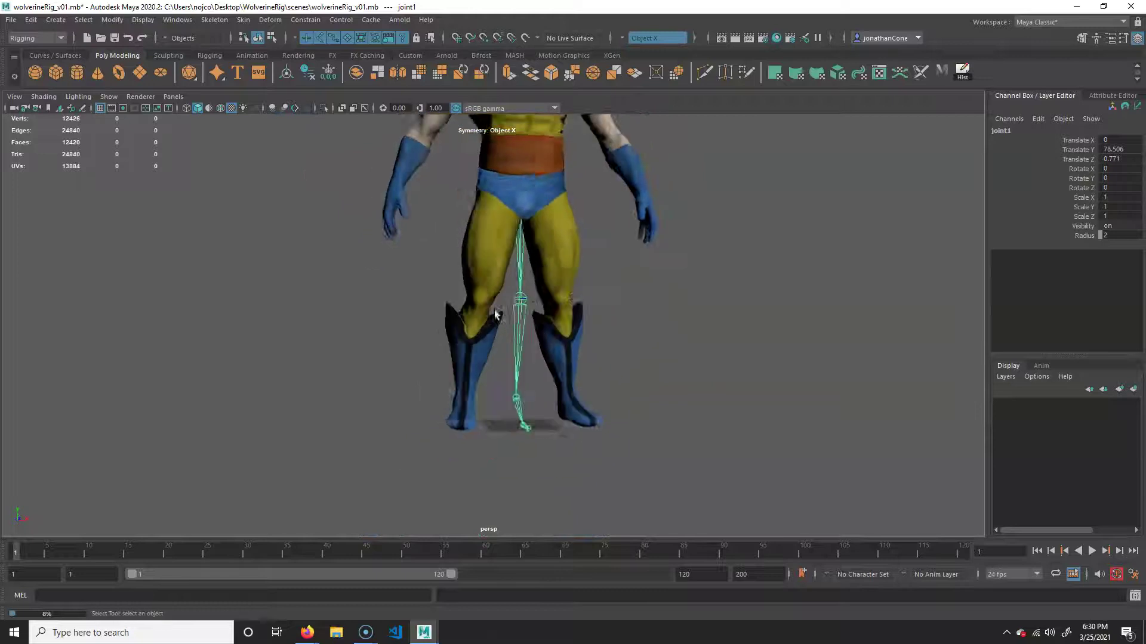
alt+right_drag(578, 298, 576, 330)
alt+middle_drag(575, 330, 533, 360)
scroll(533, 359, up, 2)
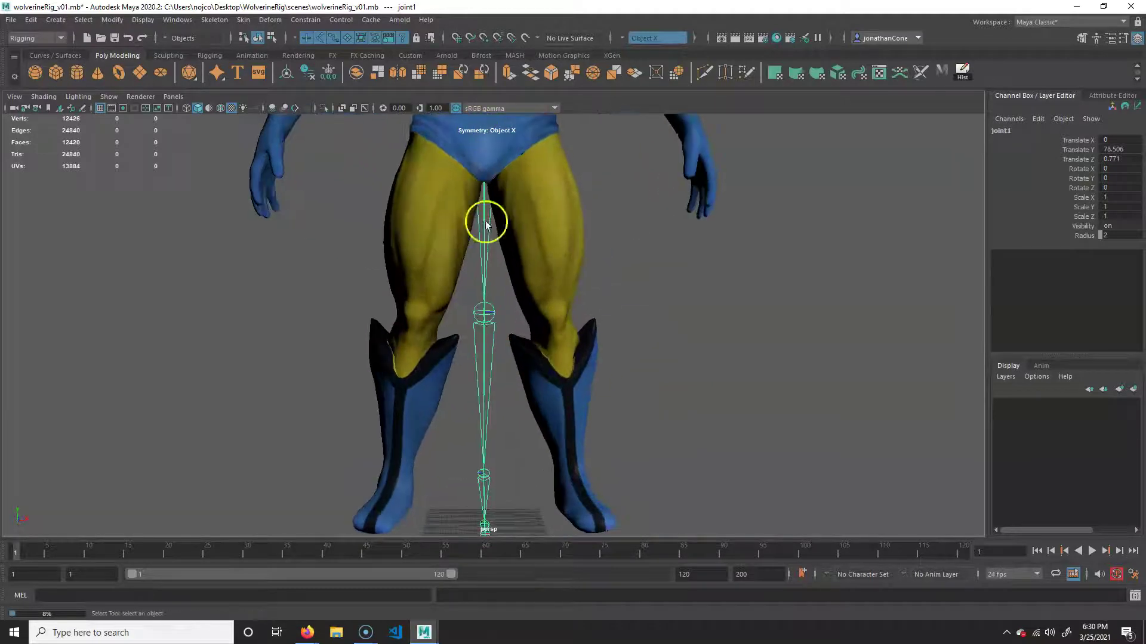
alt+middle_drag(498, 395, 491, 408)
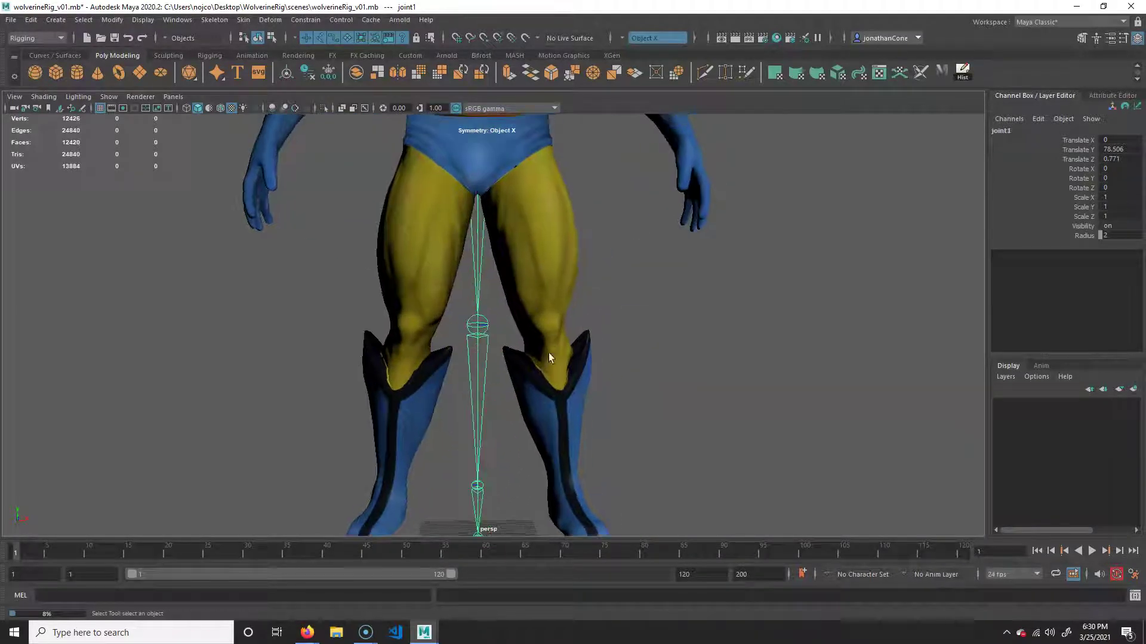
alt+middle_drag(556, 316, 551, 298)
- Frame the legs in the full-size front view and turn on X-Ray Joints and wireframe on shaded there
key(space)
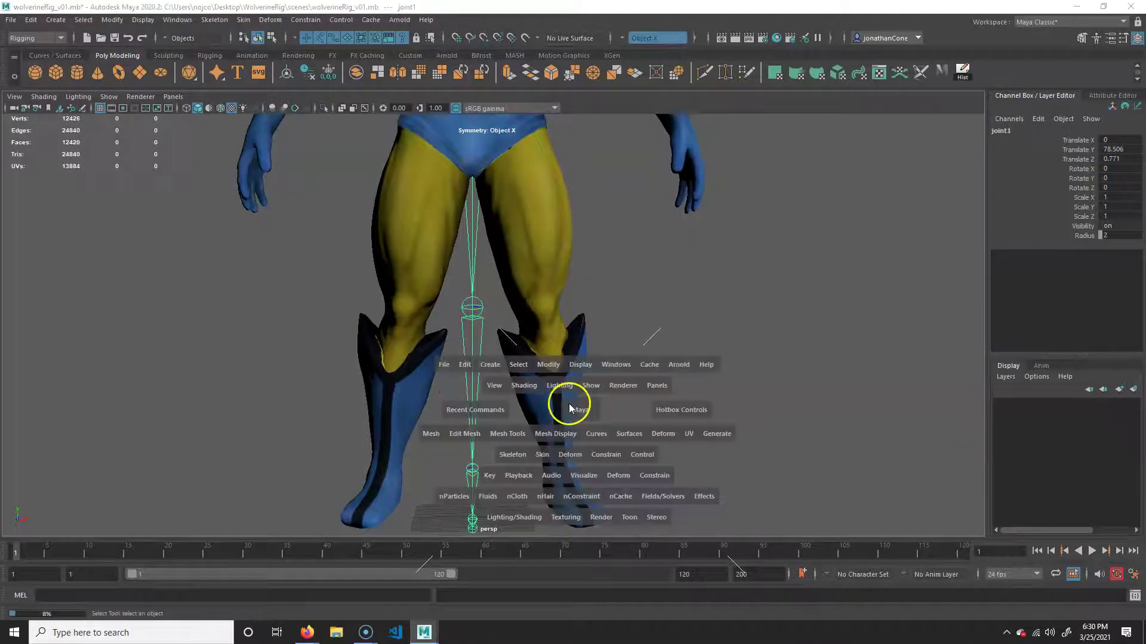
key(space)
key(space)
alt+right_drag(596, 366, 191, 278)
alt+middle_drag(511, 230, 511, 414)
alt+right_drag(443, 373, 451, 373)
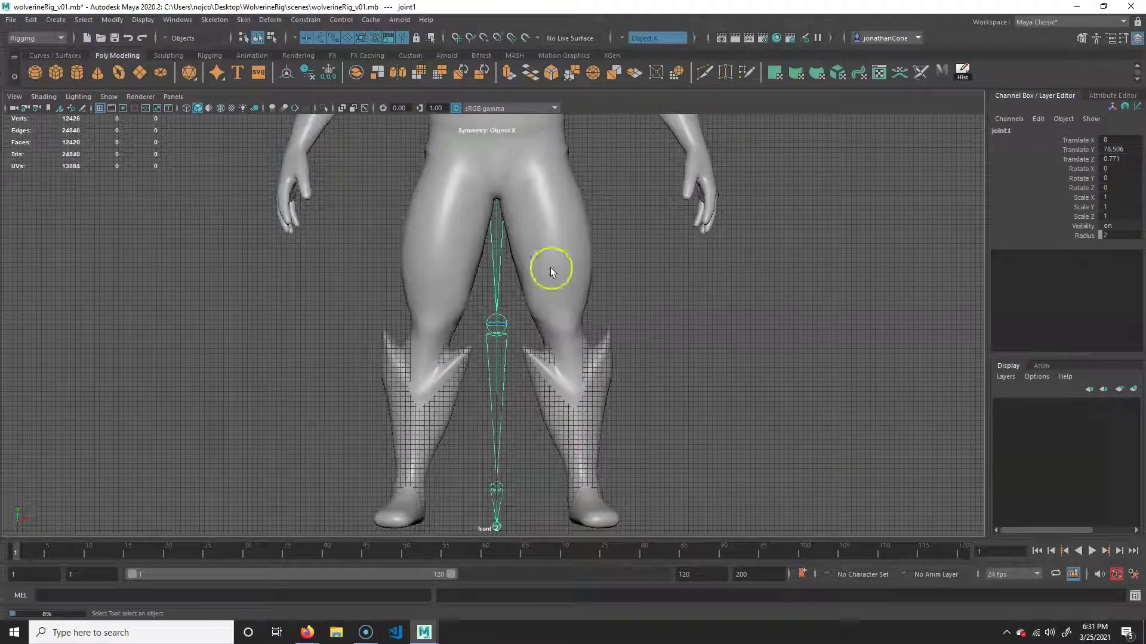
click(363, 109)
alt+middle_drag(640, 341, 591, 321)
scroll(603, 348, down, 2)
click(221, 109)
alt+middle_drag(601, 391, 599, 391)
- Move the root joint sideways into the character's left hip, to about 9.57 in Translate X
key(w)
drag(334, 199, 343, 199)
middle_drag(344, 202, 370, 200)
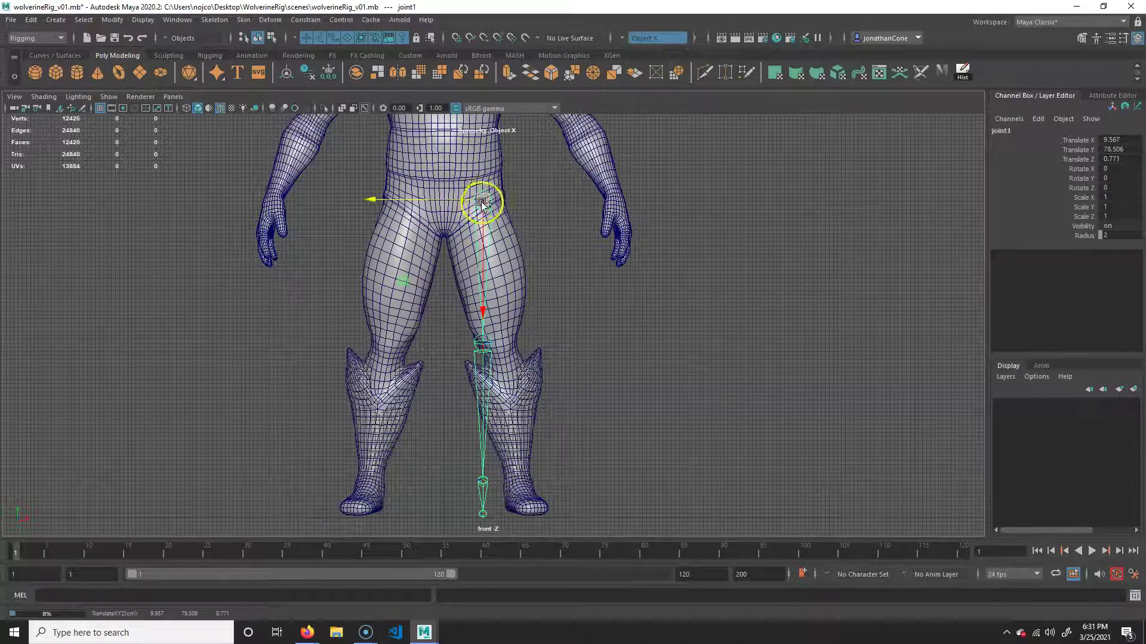
- Move the knee joint outward to the middle of the left knee, to about -4.27 in Translate Z
alt+middle_drag(521, 371, 534, 316)
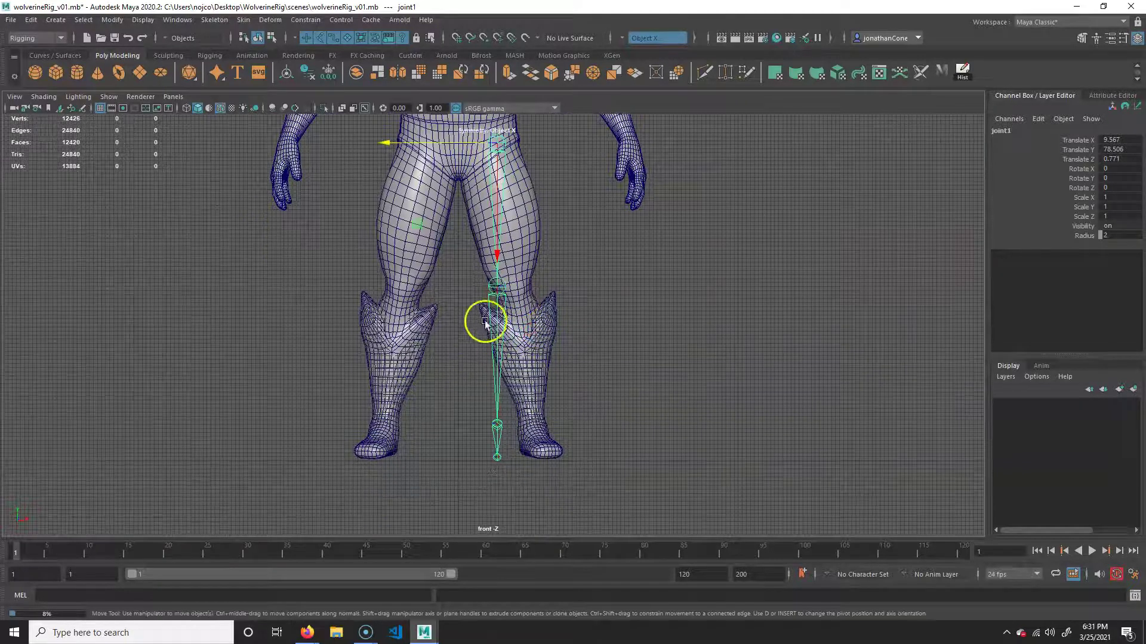
click(495, 293)
alt+right_drag(362, 316, 591, 317)
alt+middle_drag(590, 317, 572, 322)
drag(590, 279, 612, 280)
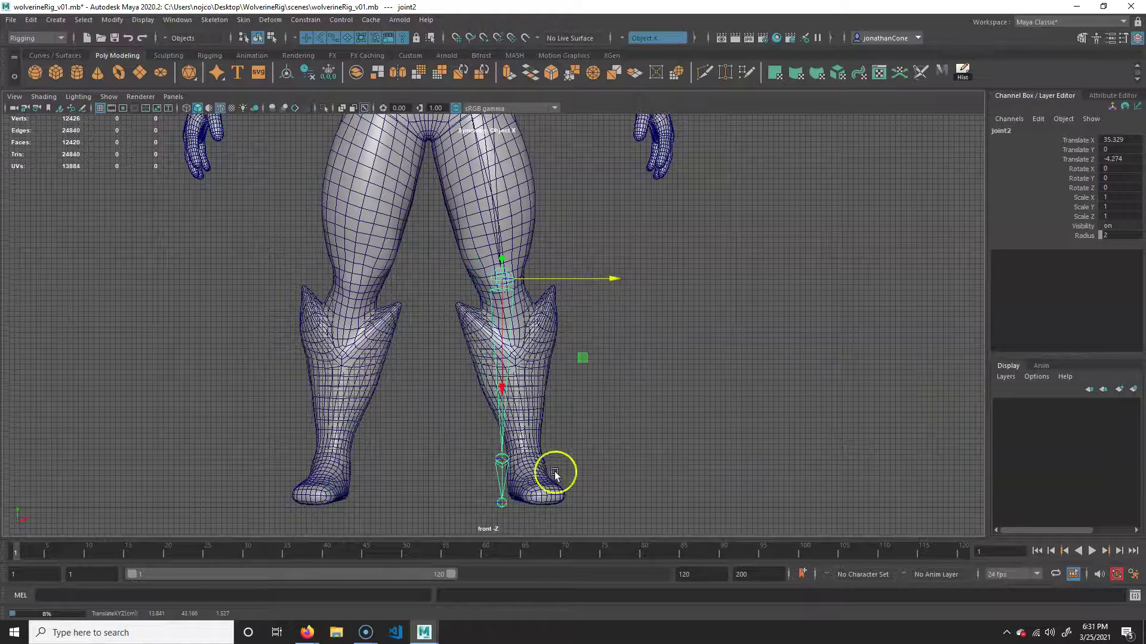
- Move the ankle joint sideways into the left ankle, to about 4.61 in Translate Z
click(503, 459)
alt+middle_drag(550, 481, 508, 435)
drag(355, 416, 375, 416)
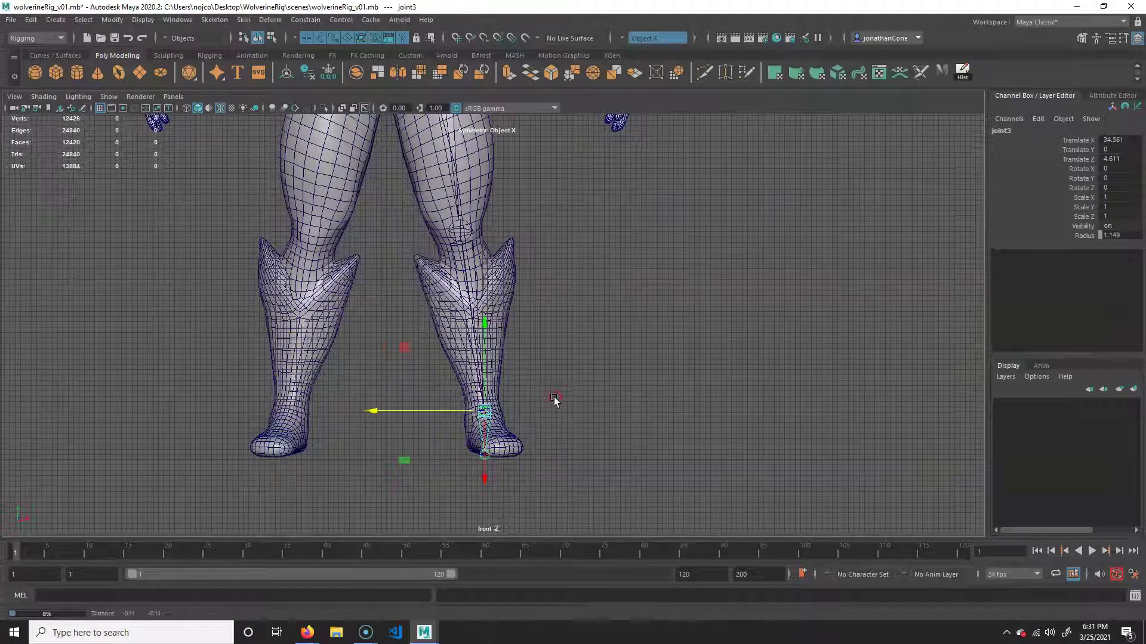
- Return to the full-size perspective view and look at the left foot's joints from the front and above
alt+middle_drag(555, 402, 555, 380)
alt+middle_drag(542, 239, 568, 334)
alt+right_drag(567, 336, 590, 255)
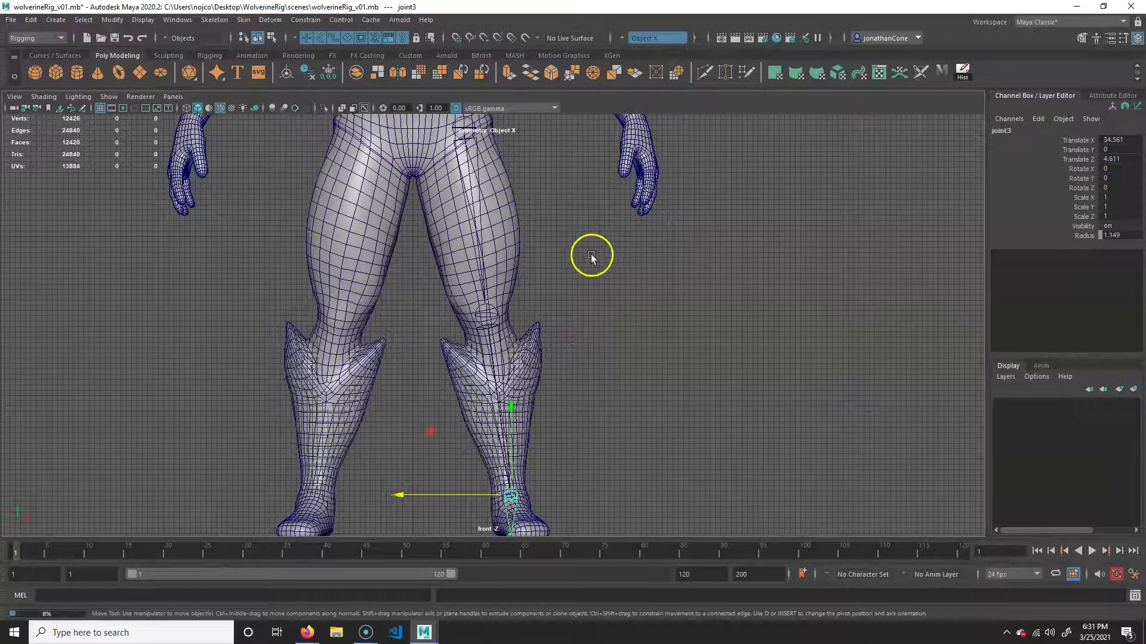
key(space)
key(space)
key(space)
alt+middle_drag(665, 395, 647, 260)
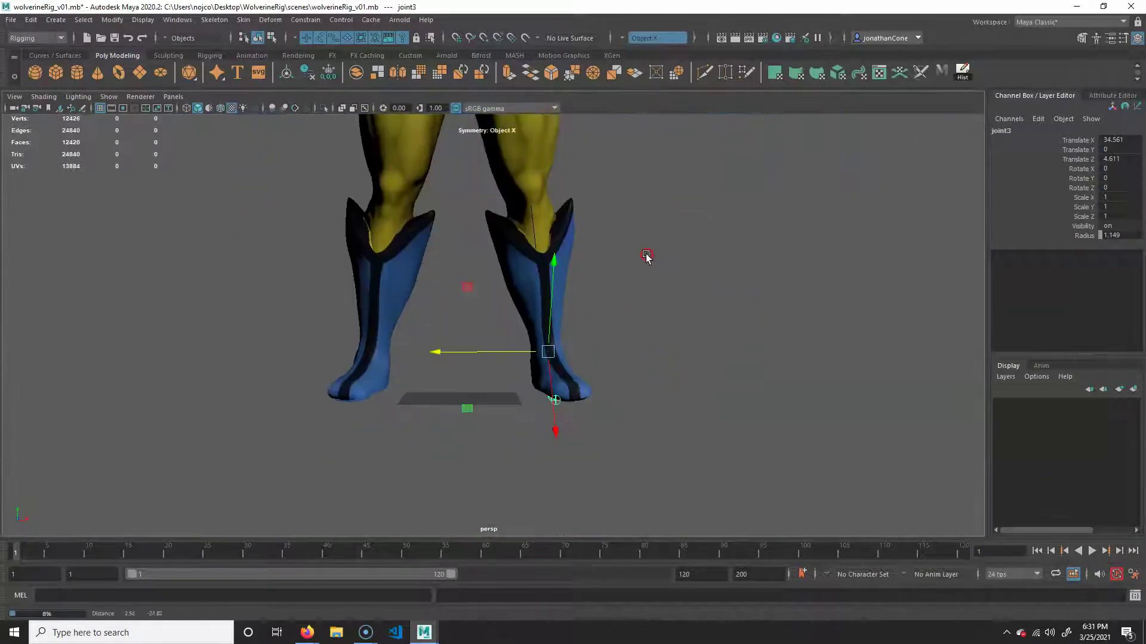
alt+drag(420, 132, 396, 141)
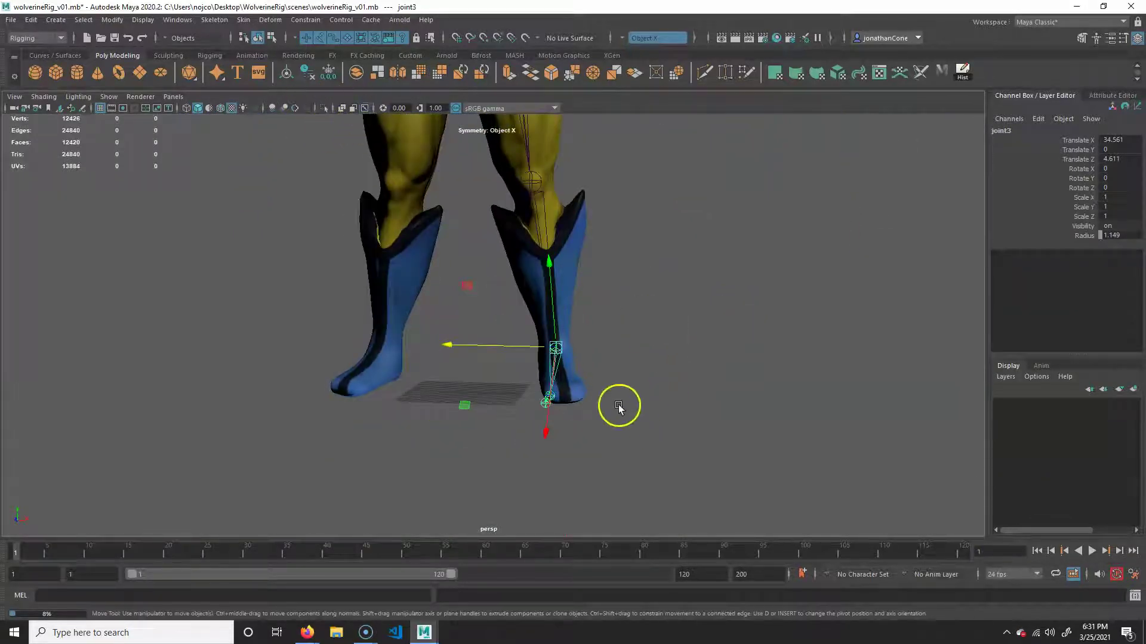
alt+drag(624, 412, 620, 433)
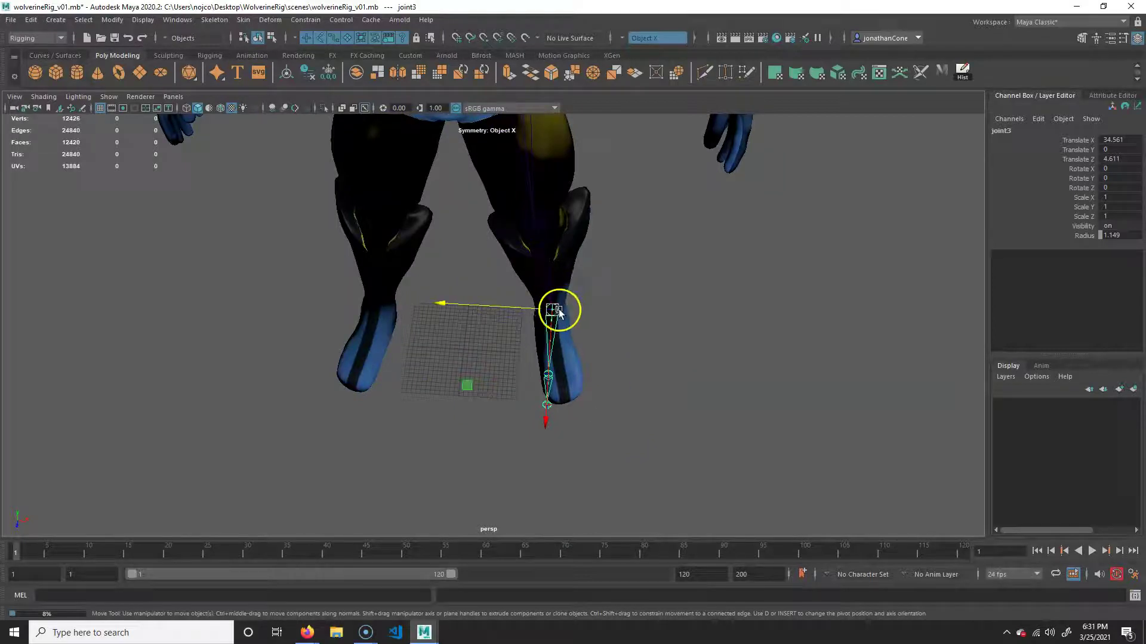
- Move the left foot's ball joint outward to about -2.8 in Translate Z and the toe joint to about -1.09
key(Down)
key(Up)
key(Up)
key(Down)
key(Down)
key(Up)
key(Down)
drag(432, 366, 450, 368)
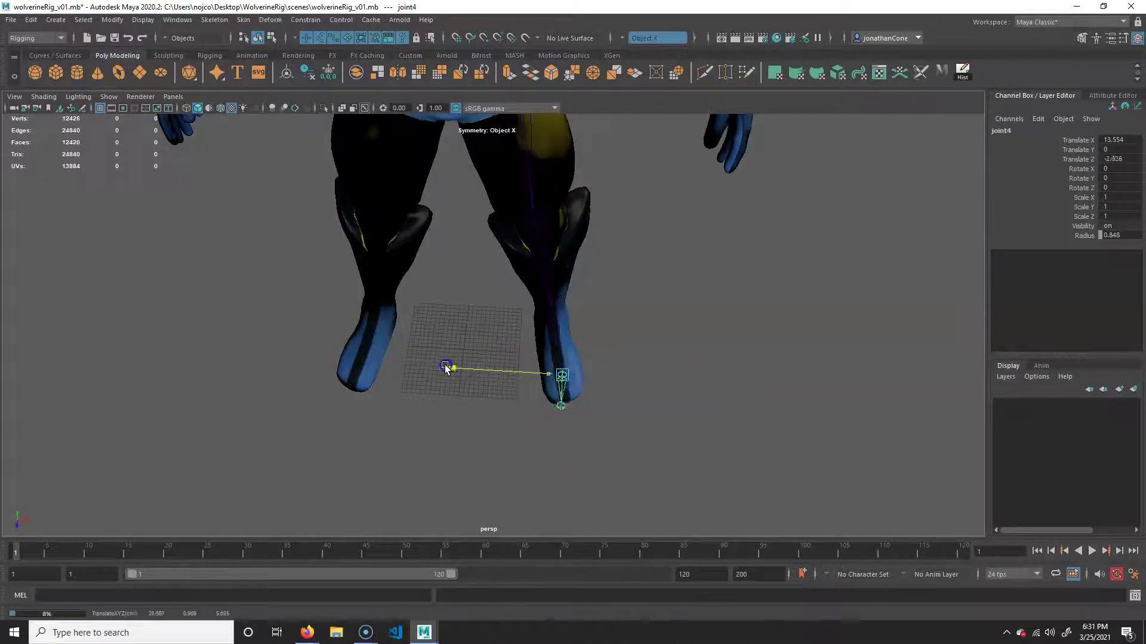
key(Down)
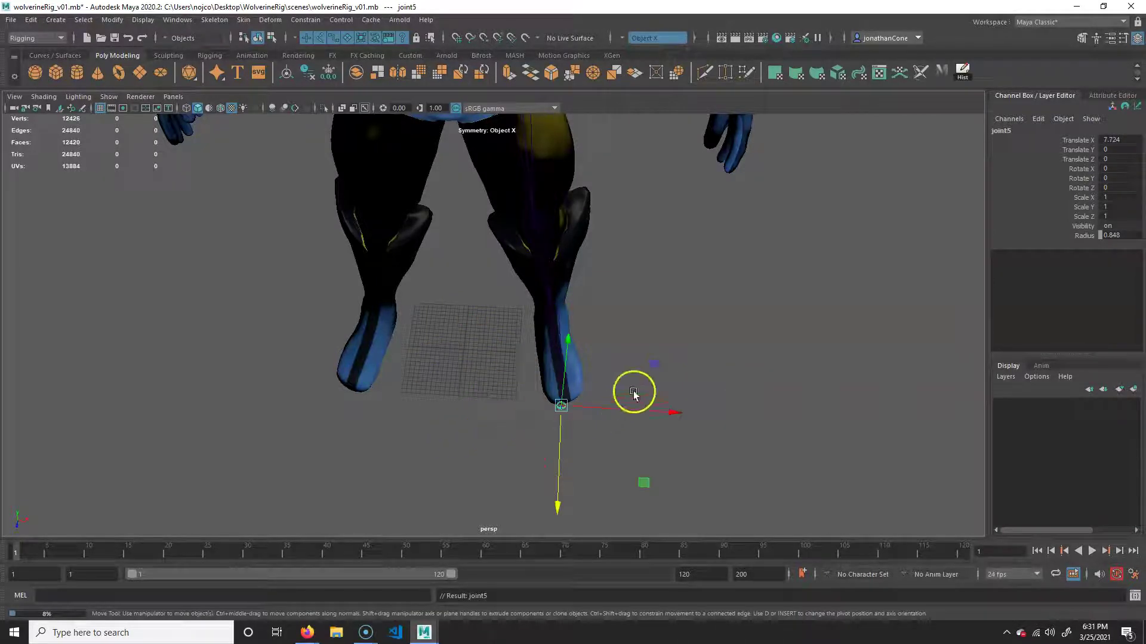
drag(655, 410, 661, 411)
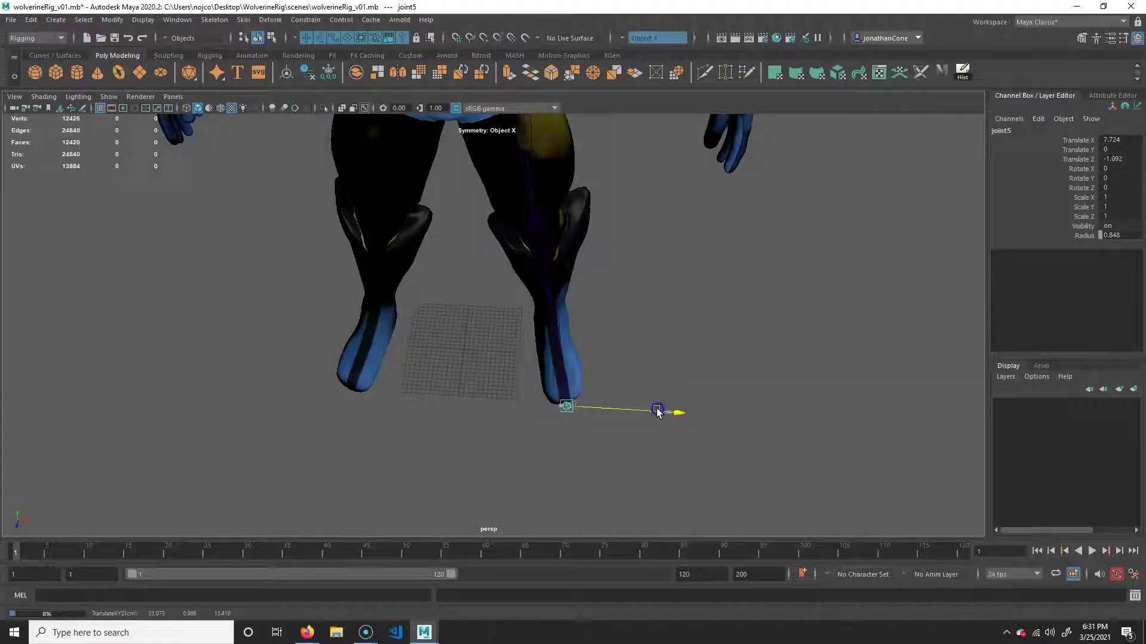
- Examine the hip, knee, ankle and ball joints in the left leg to compare their axis directions
alt+drag(657, 326, 613, 259)
alt+middle_drag(588, 257, 594, 331)
alt+drag(564, 346, 588, 328)
alt+middle_drag(544, 213, 556, 322)
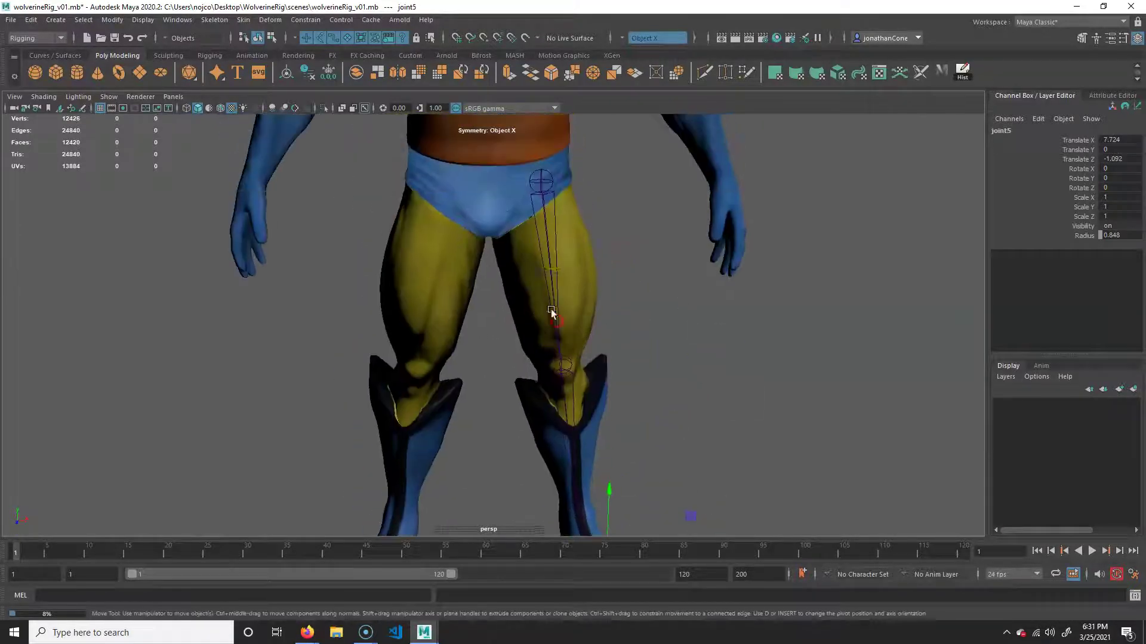
click(554, 267)
alt+drag(554, 266, 581, 322)
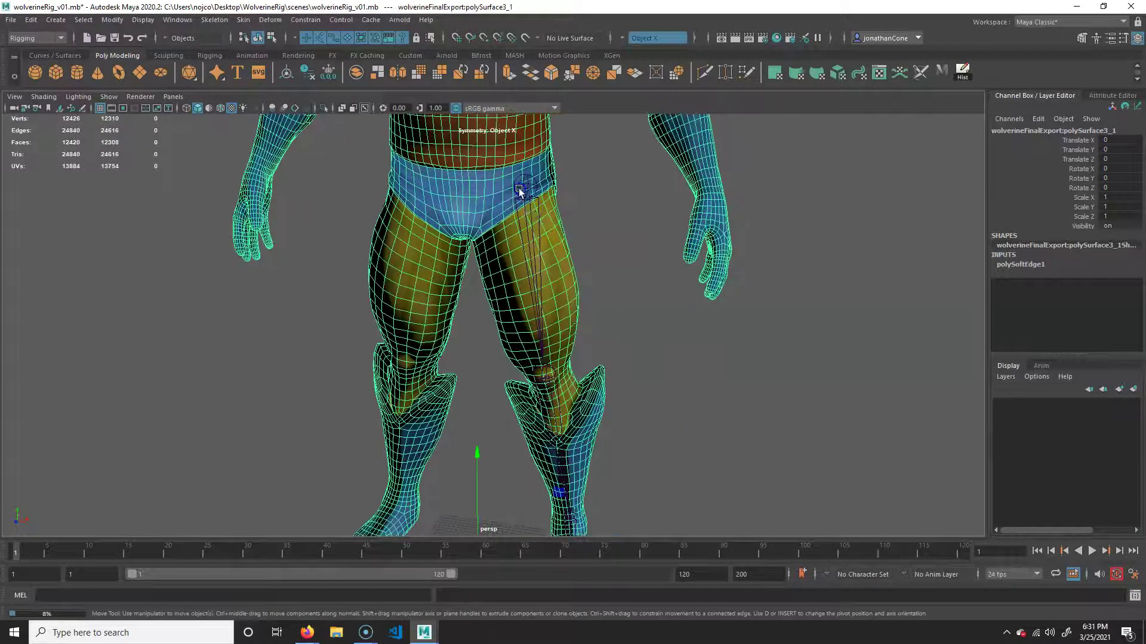
click(522, 186)
alt+drag(522, 187, 560, 227)
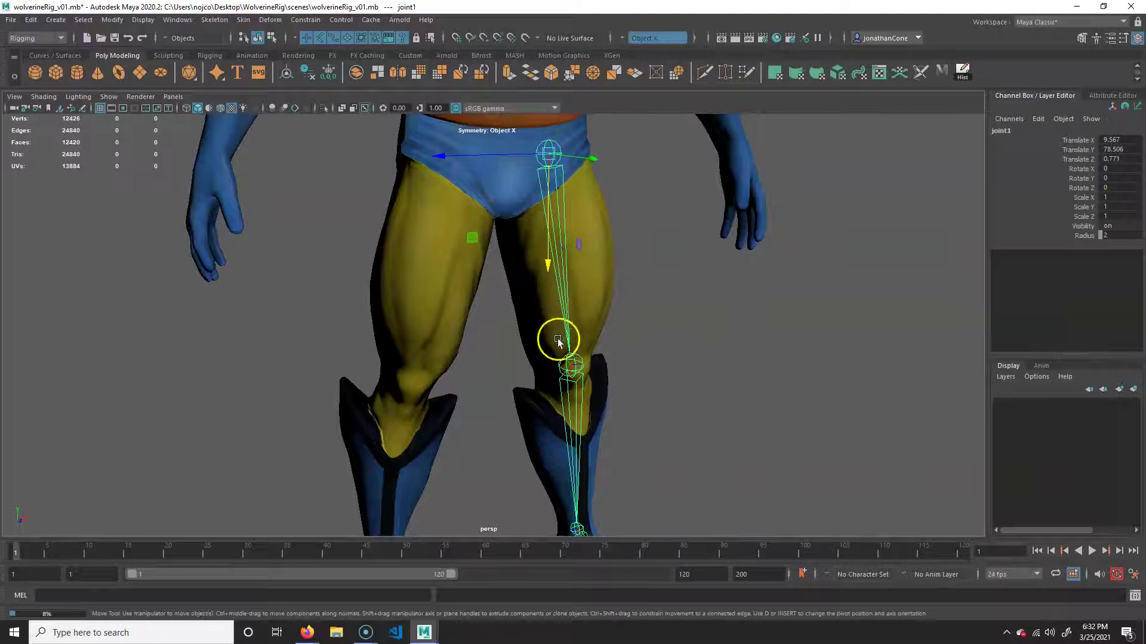
click(559, 403)
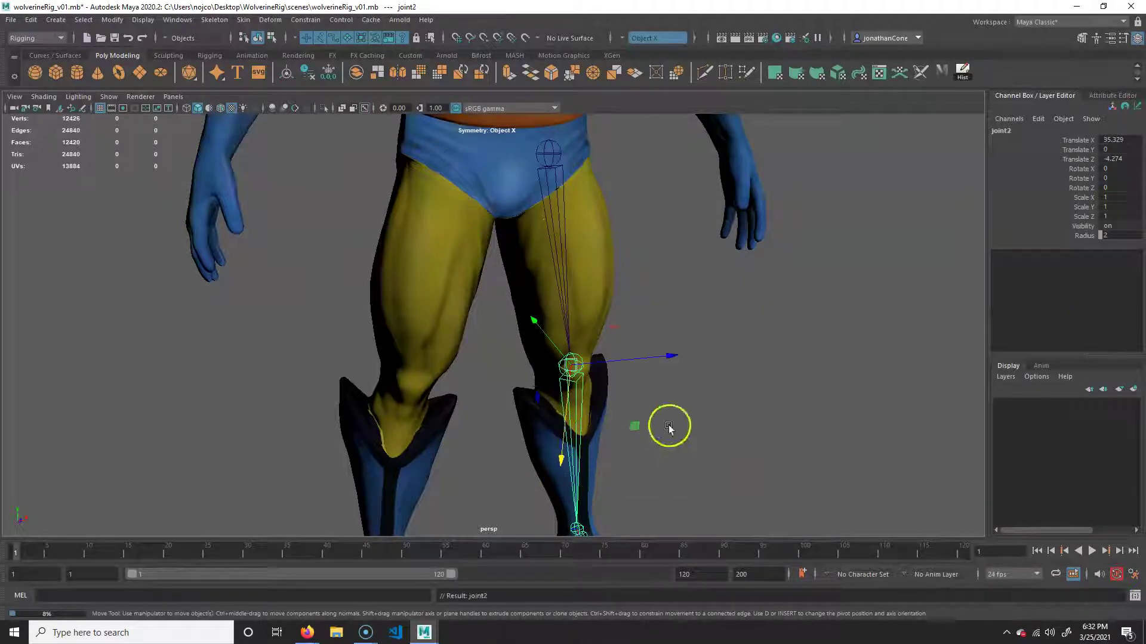
alt+middle_drag(668, 435, 640, 397)
alt+drag(641, 397, 593, 373)
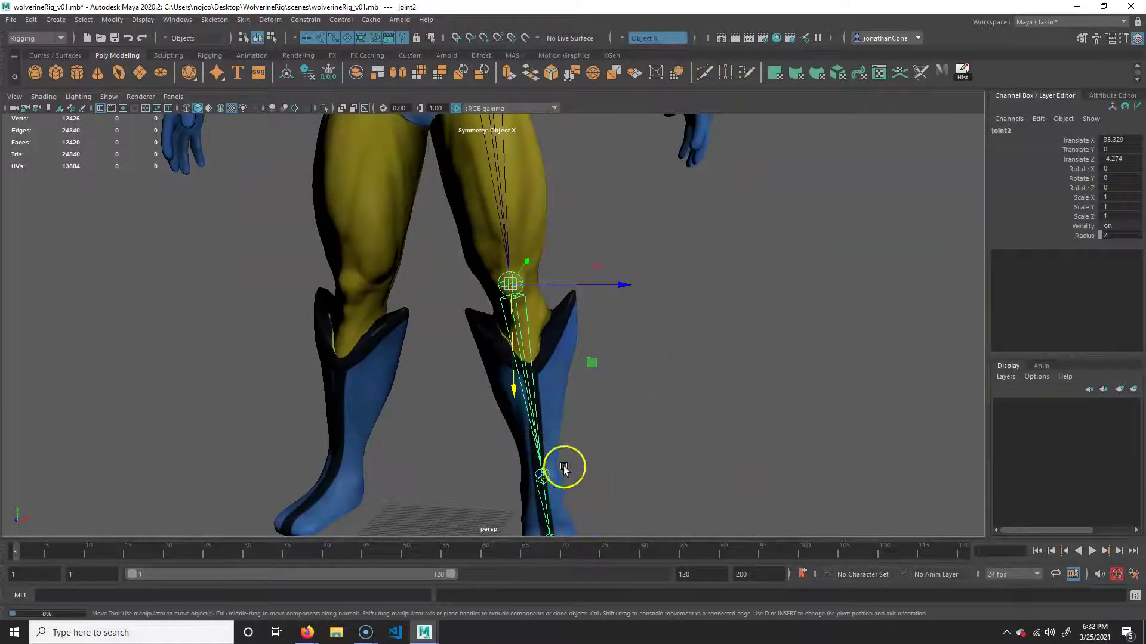
alt+middle_drag(563, 474, 550, 338)
key(Down)
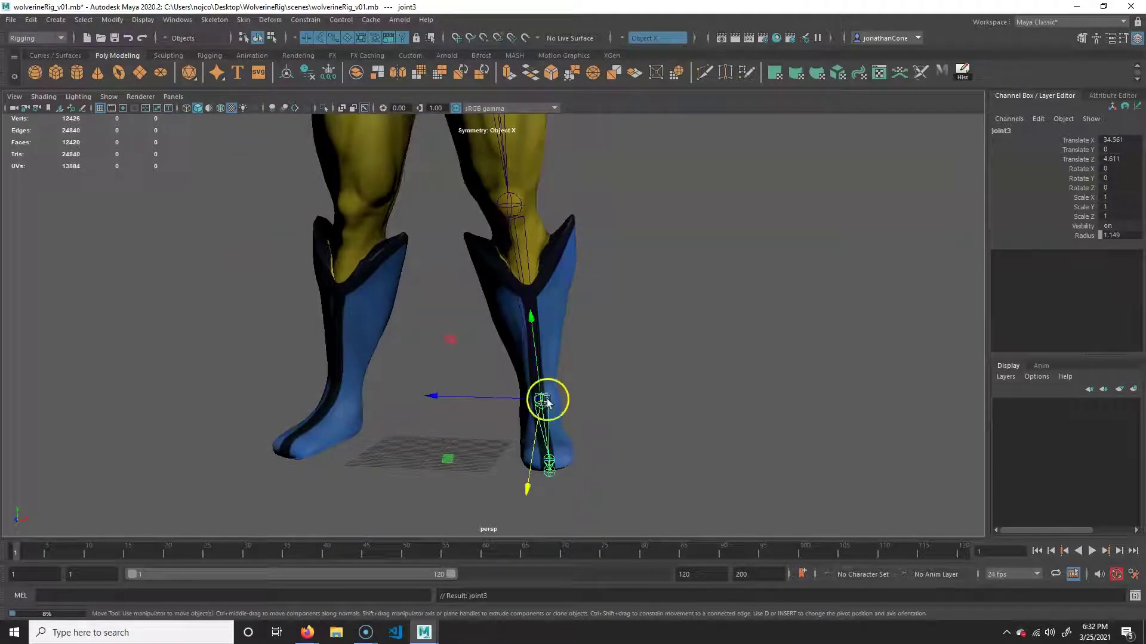
key(Down)
- Select the left leg's root joint and apply Orient Joint to the whole chain
mouse_move(528, 429)
alt+mouse_down()
mouse_move(577, 442)
mouse_move(517, 428)
alt+mouse_up()
alt+right_drag(517, 428, 363, 289)
alt+middle_drag(483, 206, 513, 322)
click(514, 322)
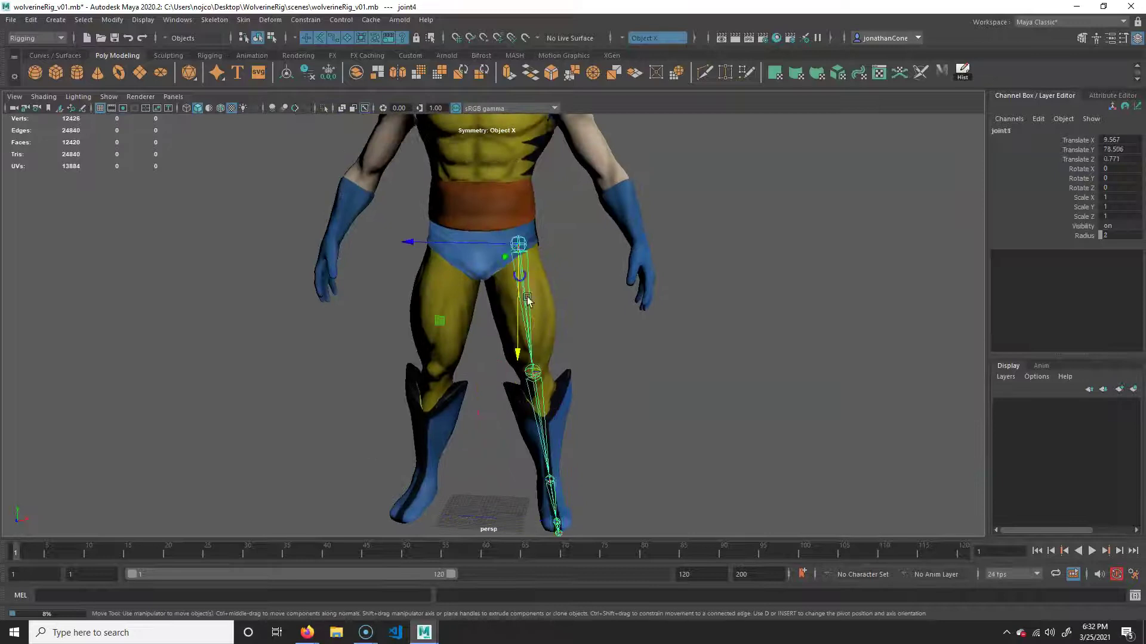
click(214, 19)
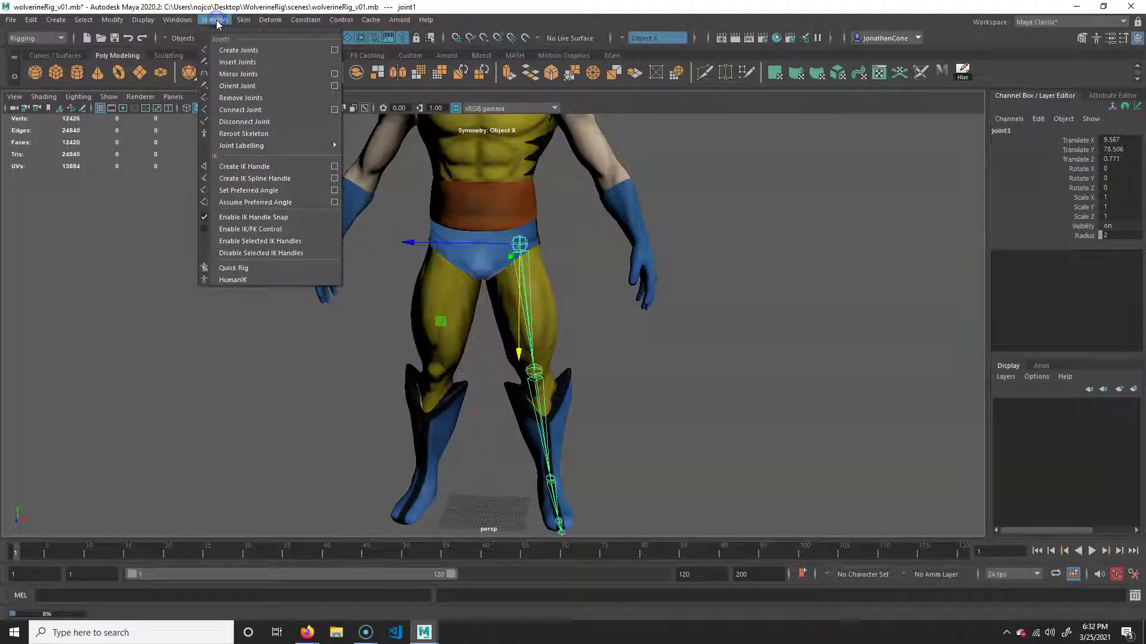
click(243, 90)
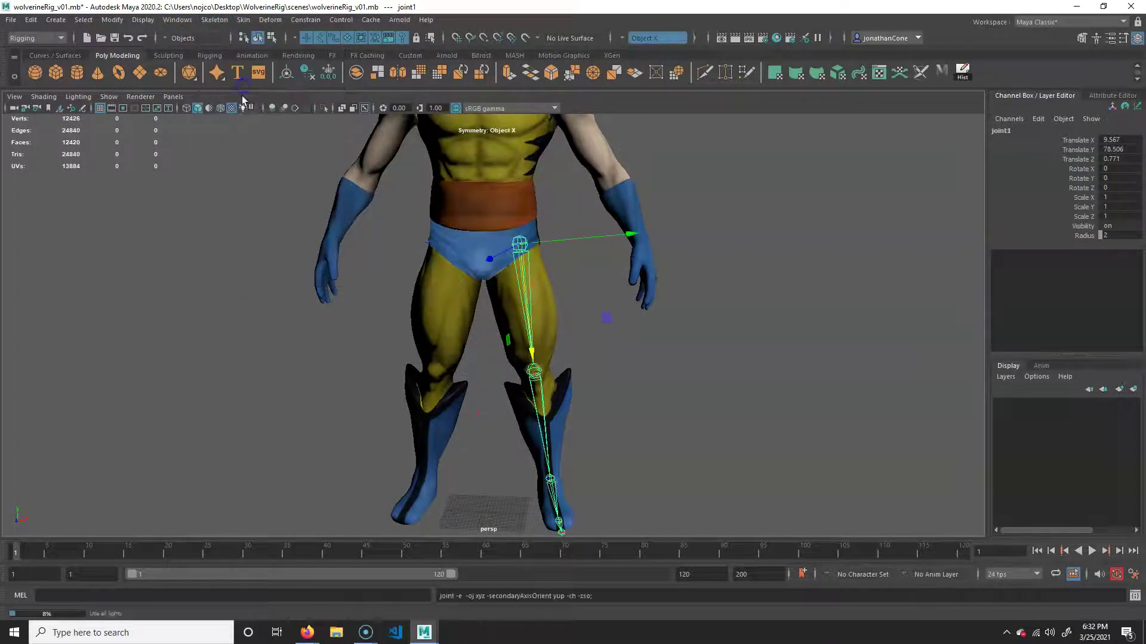
- Go through the joints from hip to toe to check their axes after the reorientation
mouse_move(531, 372)
alt+mouse_down()
mouse_move(562, 378)
mouse_move(540, 412)
mouse_move(525, 382)
alt+mouse_up()
key(Down)
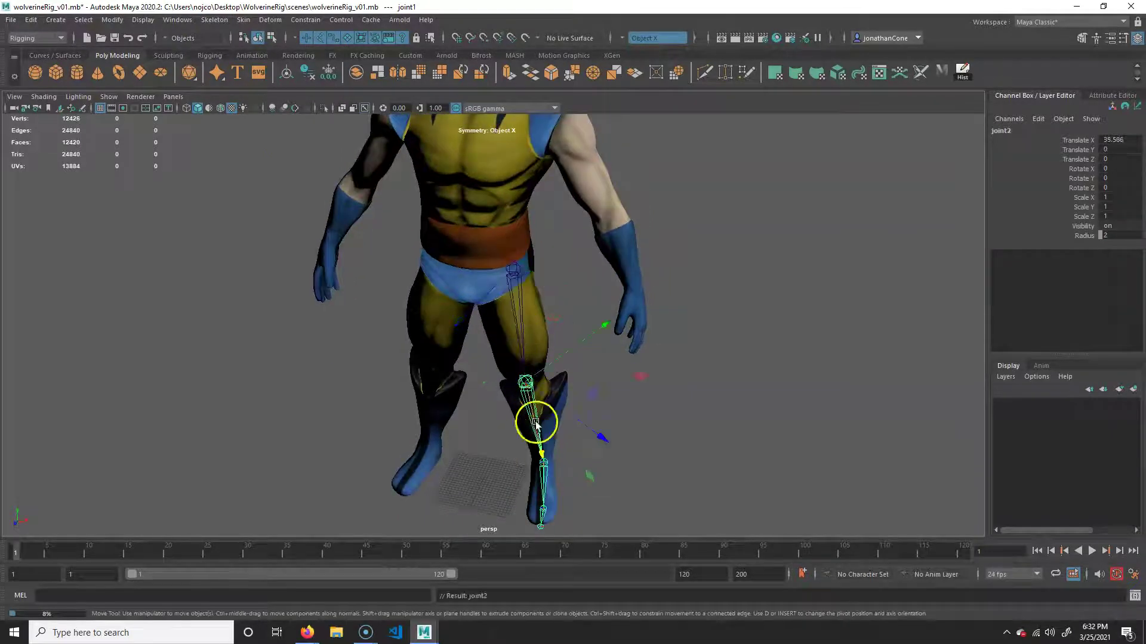
key(Down)
click(540, 534)
alt+drag(514, 482, 510, 353)
alt+right_drag(386, 327, 506, 343)
alt+middle_drag(507, 344, 556, 335)
click(482, 143)
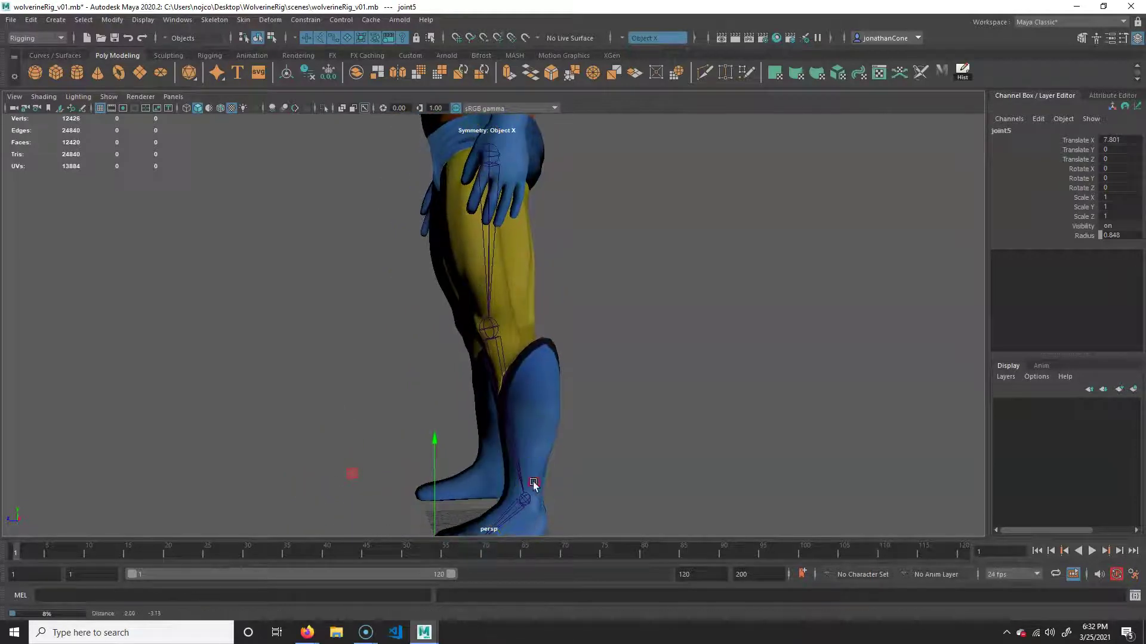
- Inspect the joint placement in the left leg and foot from the side and from an angle
alt+middle_drag(533, 482, 570, 419)
alt+middle_drag(543, 266, 560, 376)
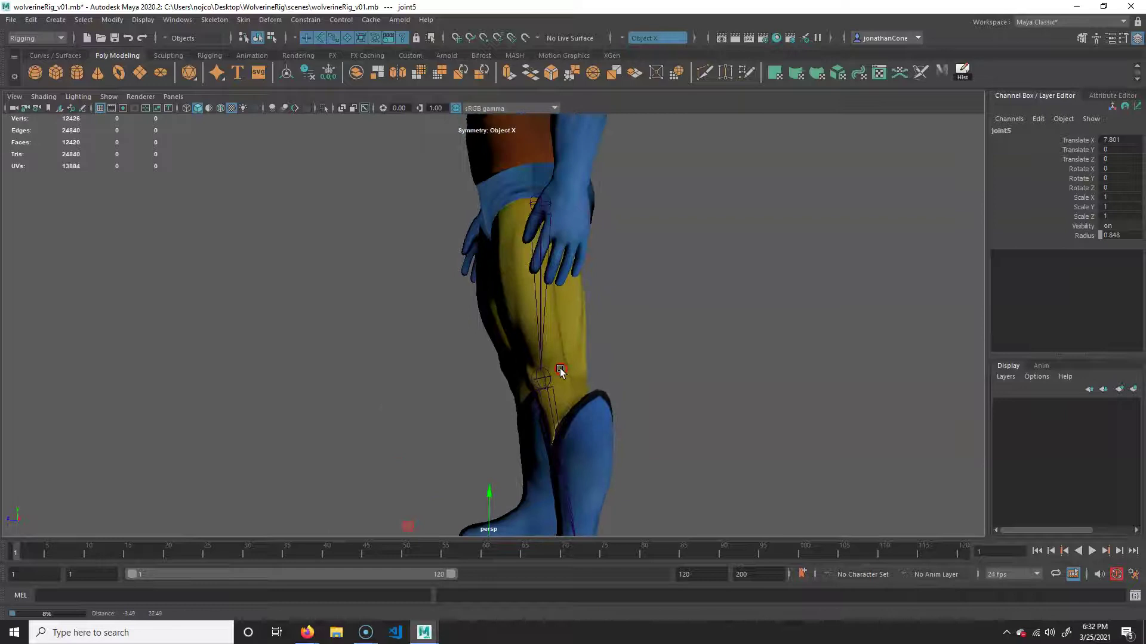
alt+middle_drag(609, 455, 620, 399)
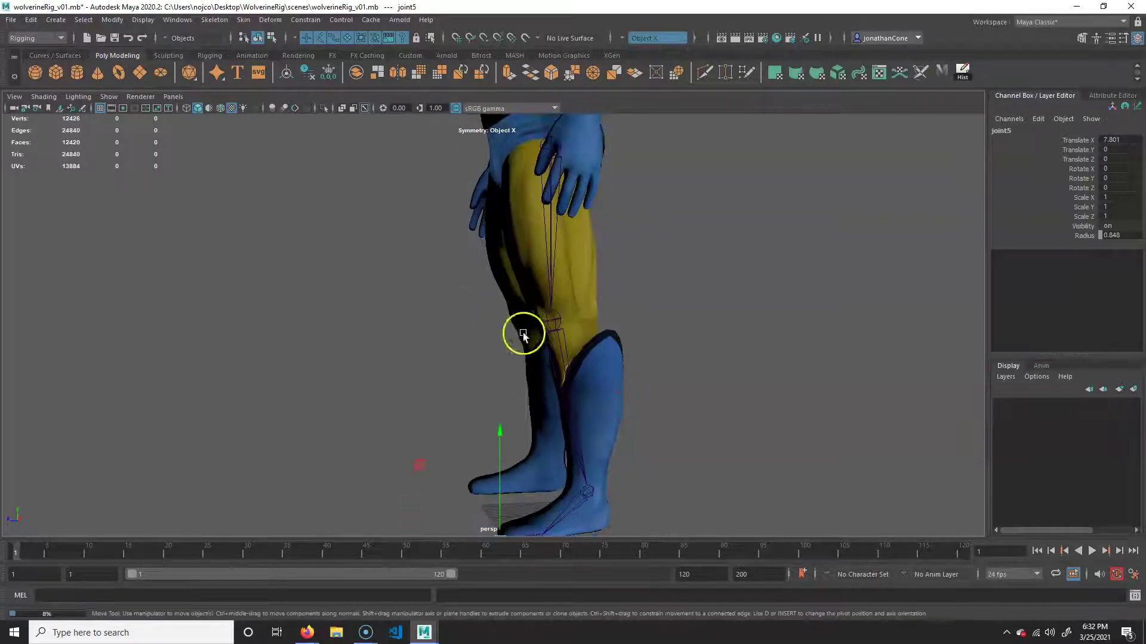
alt+middle_drag(587, 516, 611, 364)
alt+right_drag(612, 363, 623, 431)
alt+drag(623, 431, 585, 481)
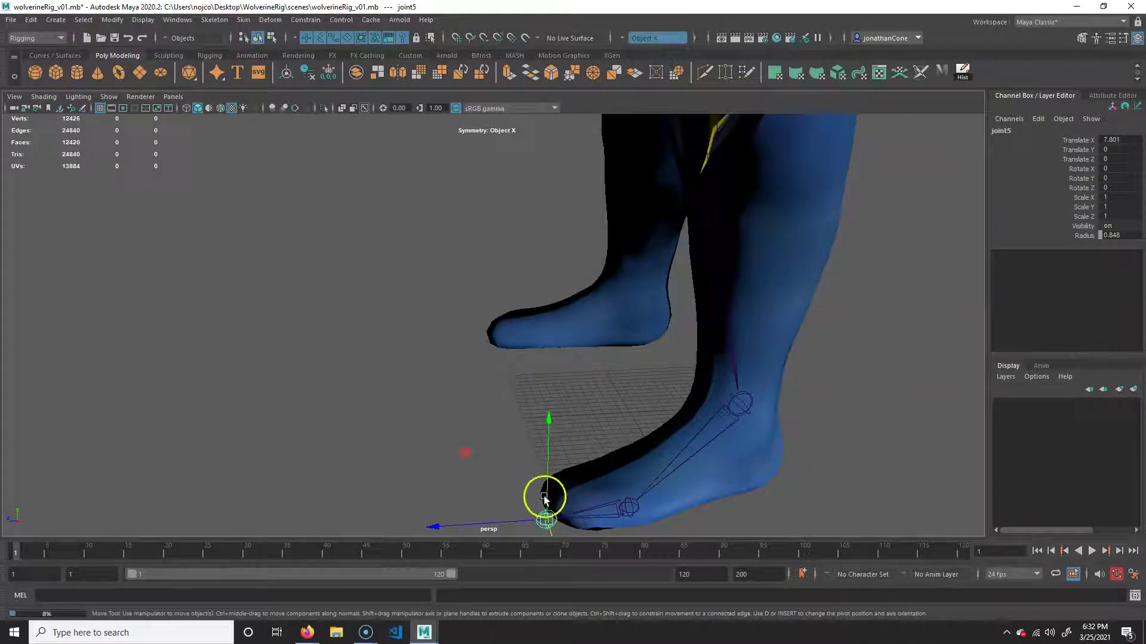
alt+drag(632, 537, 571, 507)
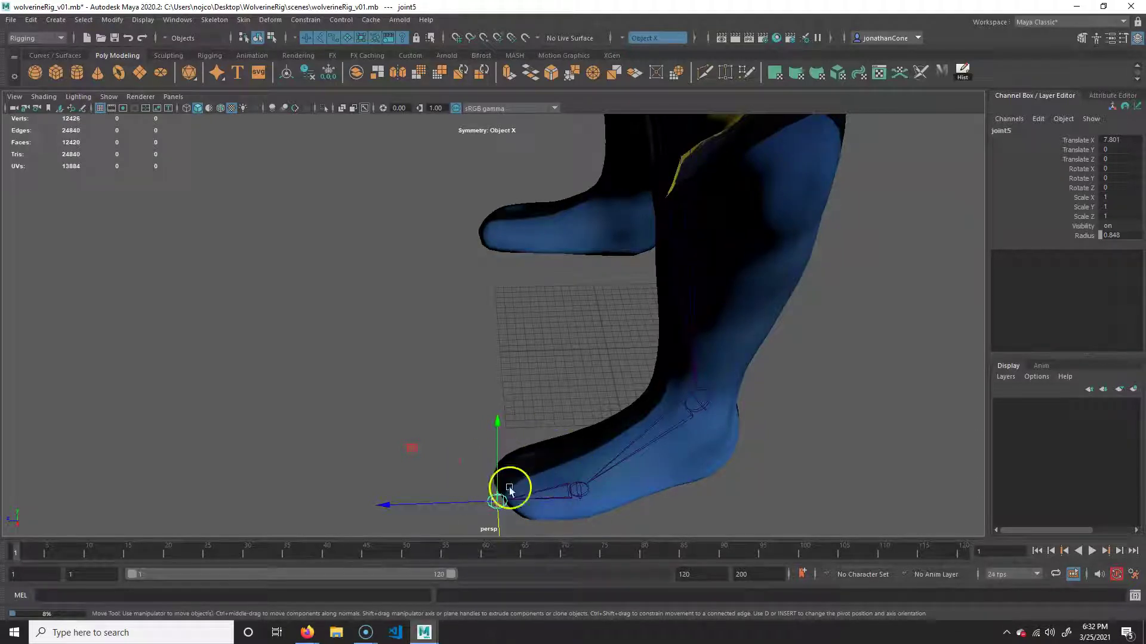
alt+right_drag(665, 398, 565, 407)
alt+drag(565, 406, 529, 438)
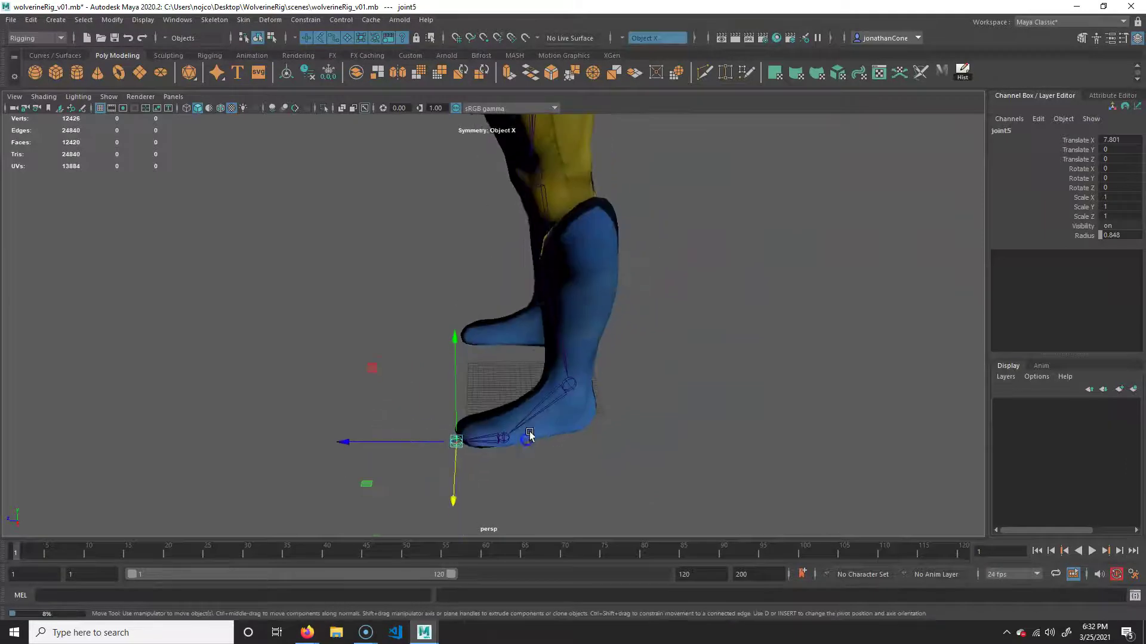
alt+middle_drag(644, 262, 660, 396)
alt+right_drag(660, 396, 597, 385)
alt+drag(597, 384, 520, 377)
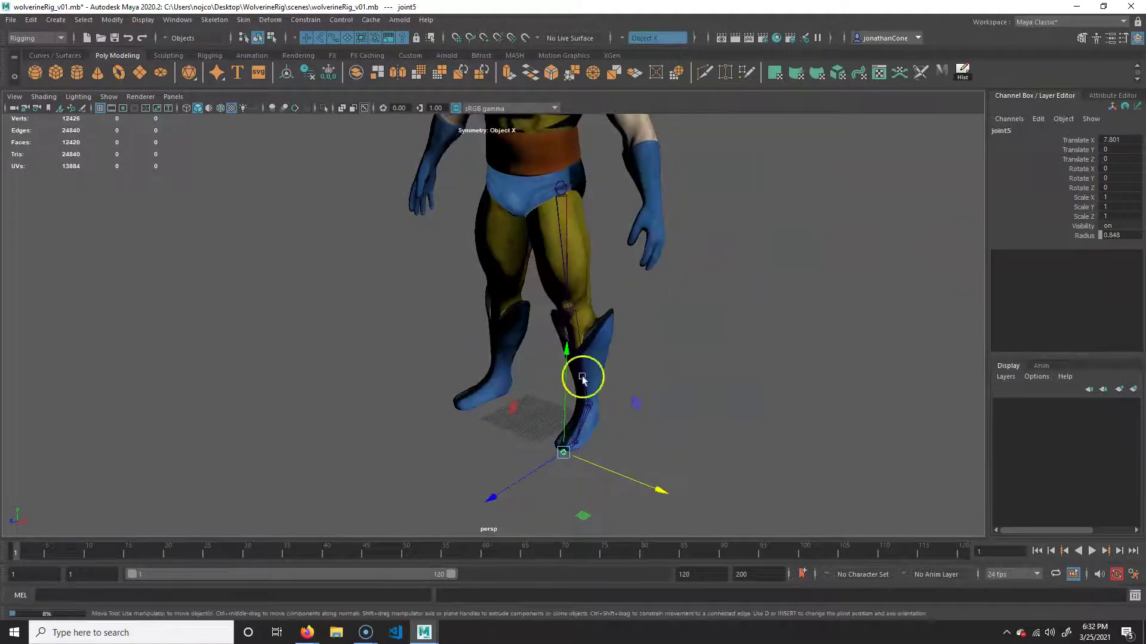
- Rename the leg joint hierarchy from its root, replacing "joint" with "leg_l_jnt" using Search and Replace Names
alt+middle_drag(448, 394, 405, 471)
alt+right_drag(405, 471, 549, 443)
alt+drag(548, 443, 597, 441)
click(567, 261)
alt+drag(564, 277, 563, 250)
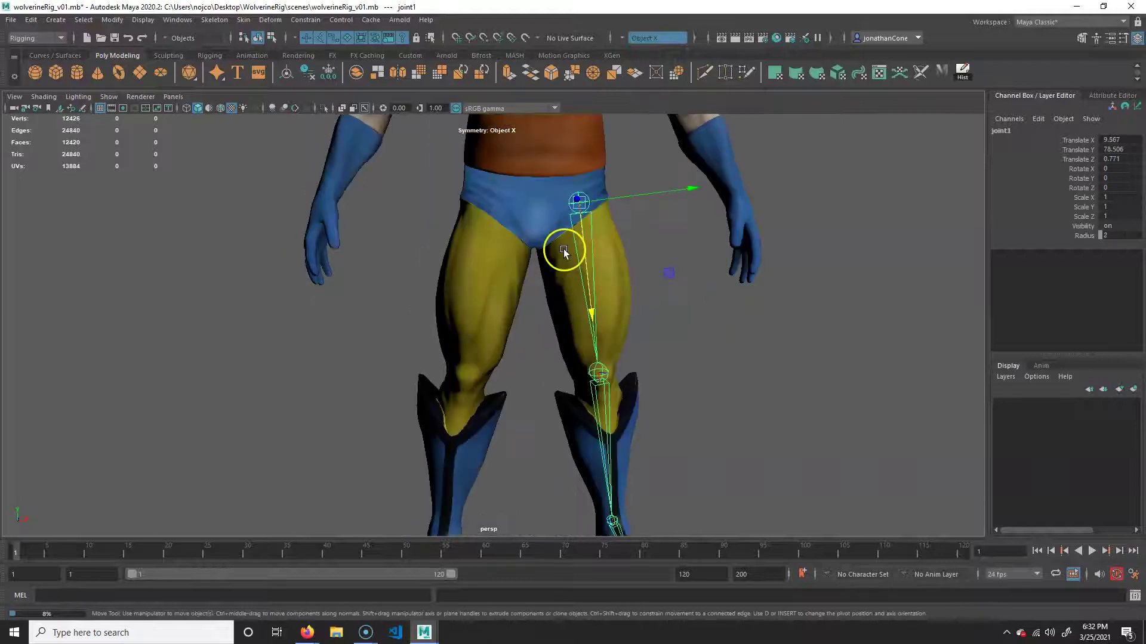
click(119, 20)
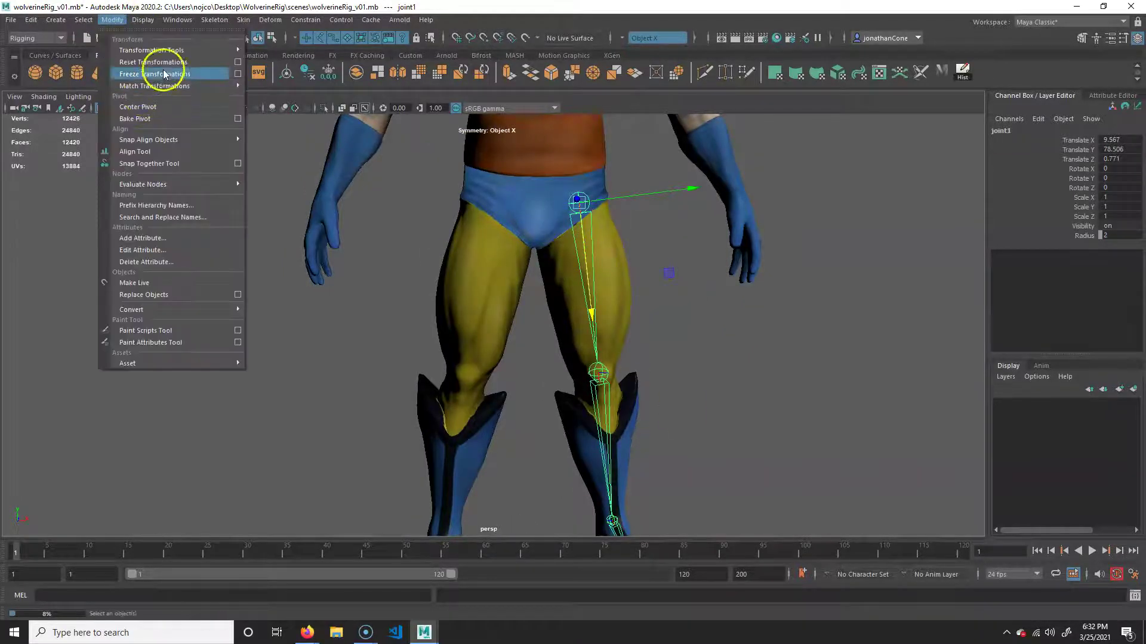
click(185, 217)
drag(991, 58, 947, 188)
drag(886, 219, 865, 211)
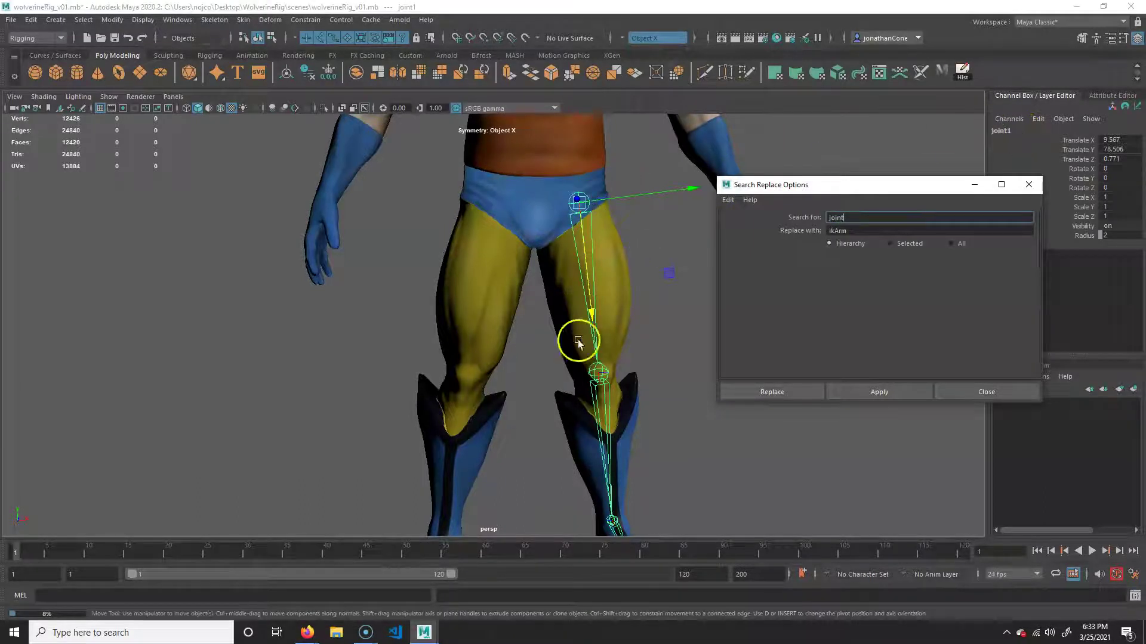
double_click(882, 230)
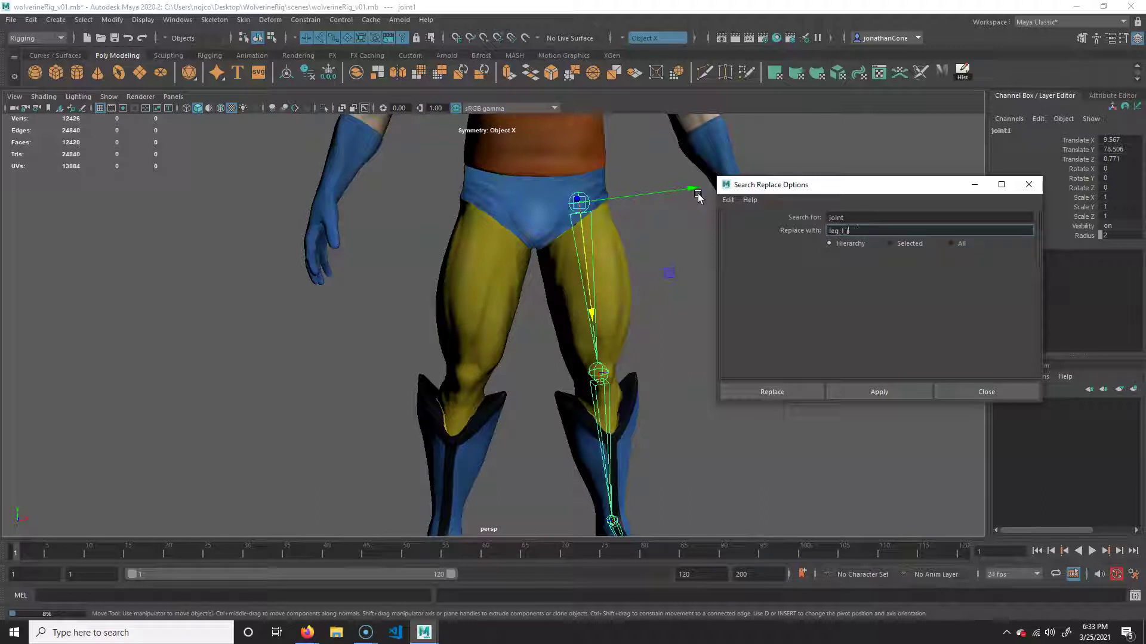
click(791, 391)
- Go down the left leg chain to check each joint's new name and reselect the root joint
alt+drag(686, 301, 649, 300)
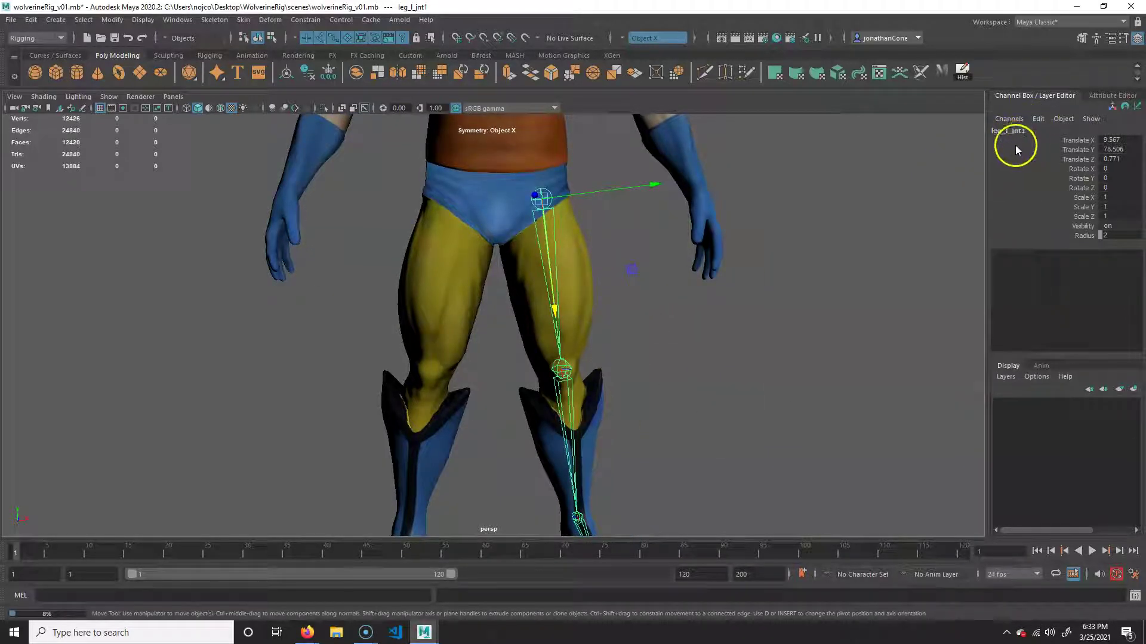
key(Down)
key(Down)
key(Down)
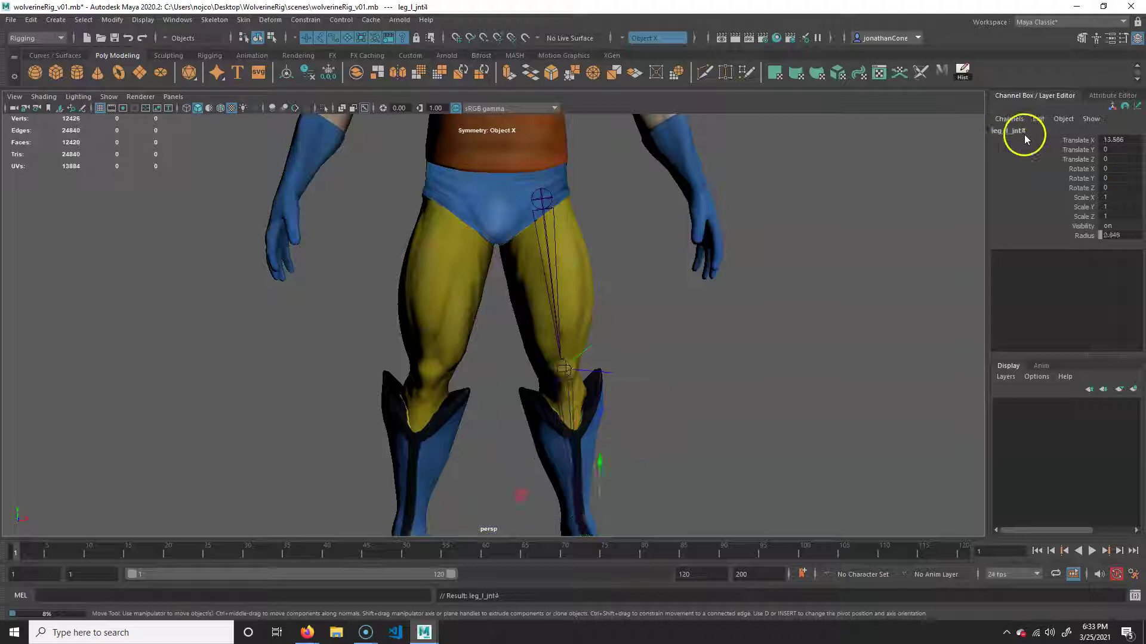
key(Down)
alt+right_drag(600, 330, 382, 331)
alt+middle_drag(549, 349, 553, 371)
alt+drag(501, 370, 527, 356)
alt+middle_drag(552, 308, 555, 366)
click(530, 355)
scroll(560, 316, up, 3)
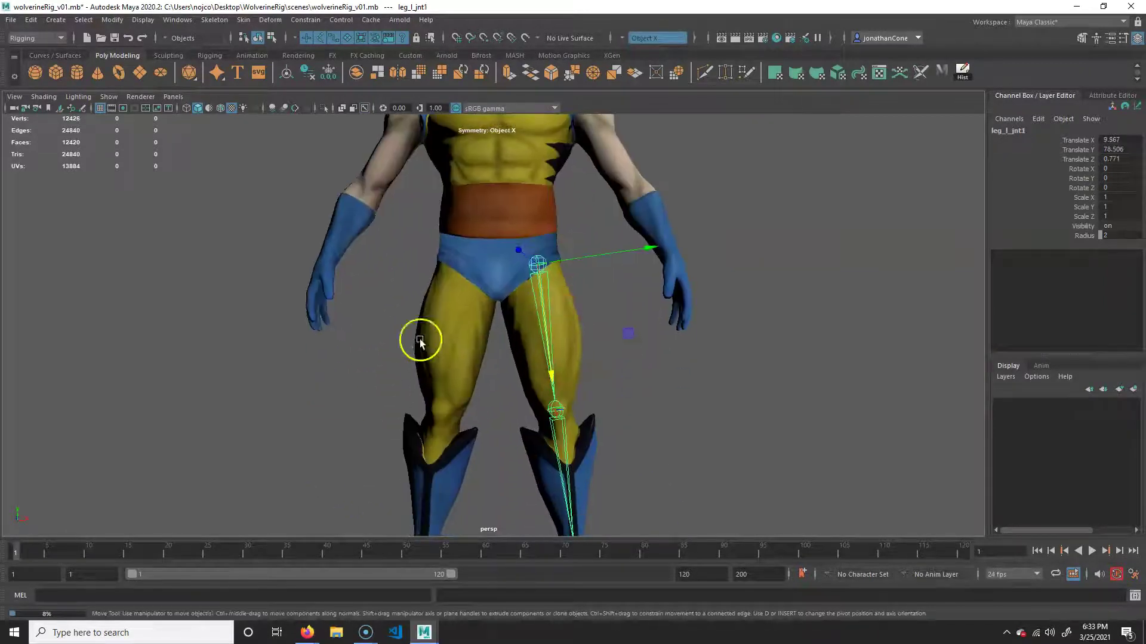
alt+drag(583, 220, 588, 371)
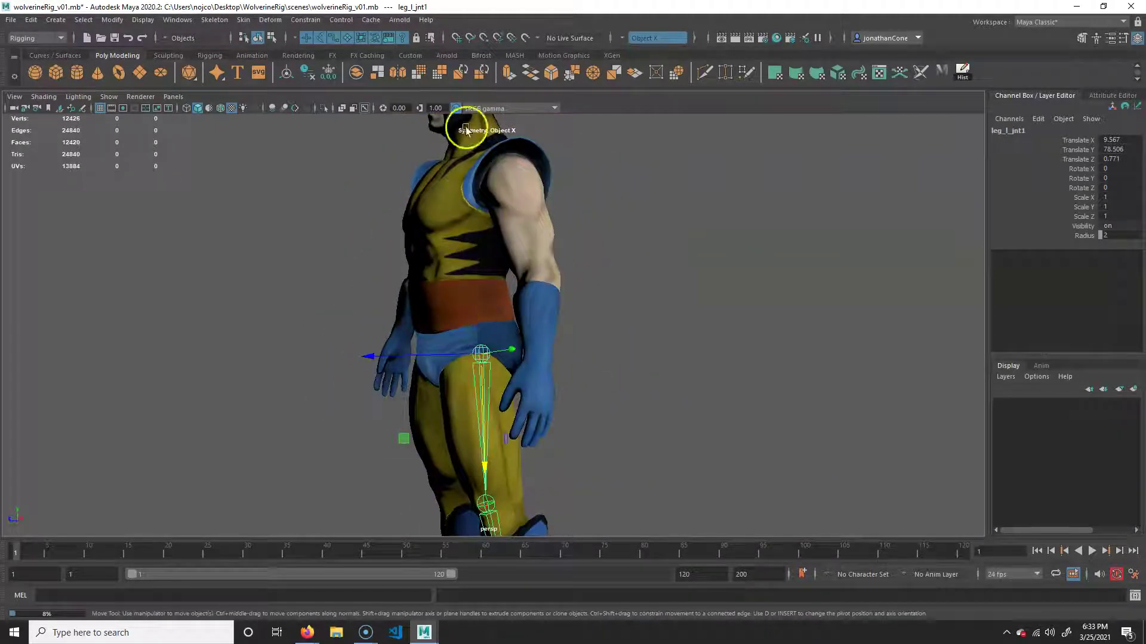
alt+drag(487, 157, 742, 429)
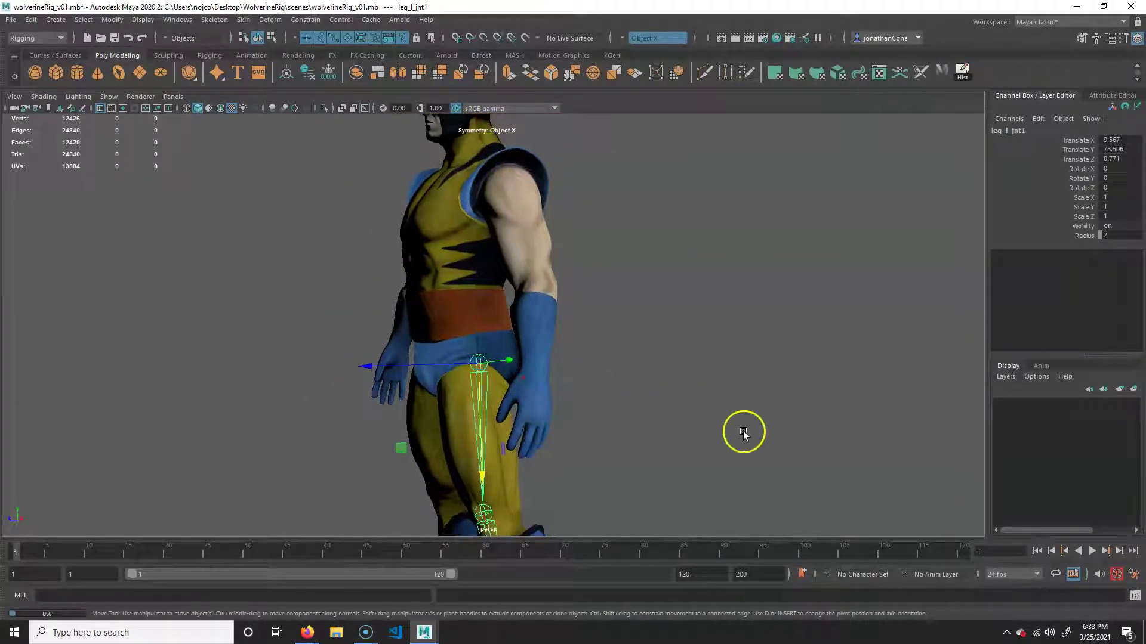
key(space)
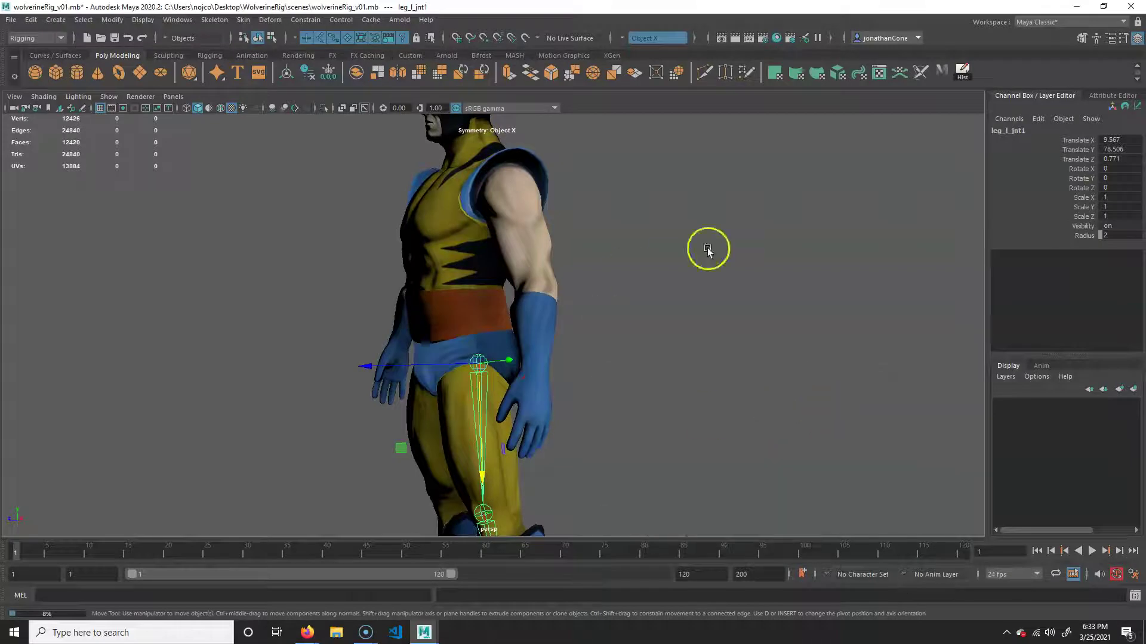
key(space)
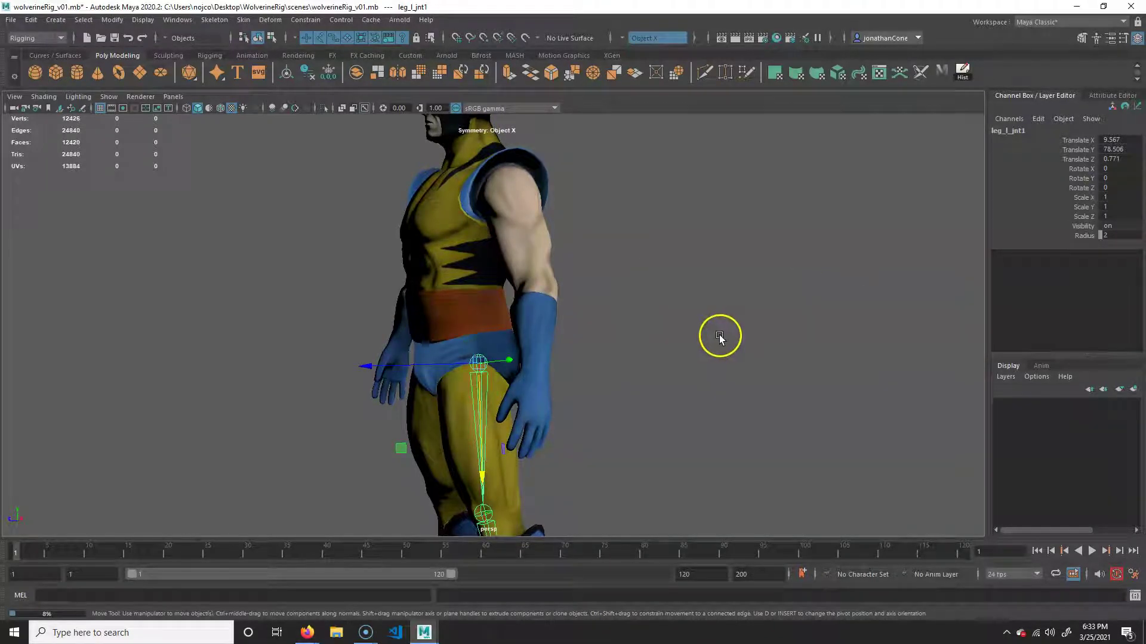
- Start a spine joint chain in the side view, placing its root at the pelvis and a second joint just above with the Joint Tool
key(space)
key(space)
key(space)
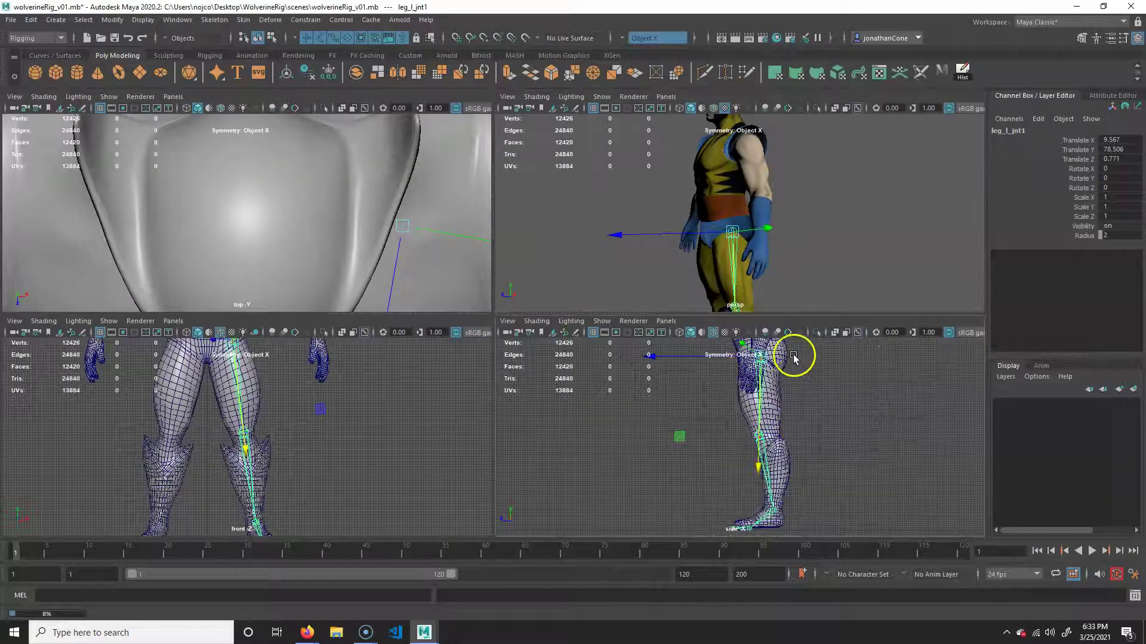
key(space)
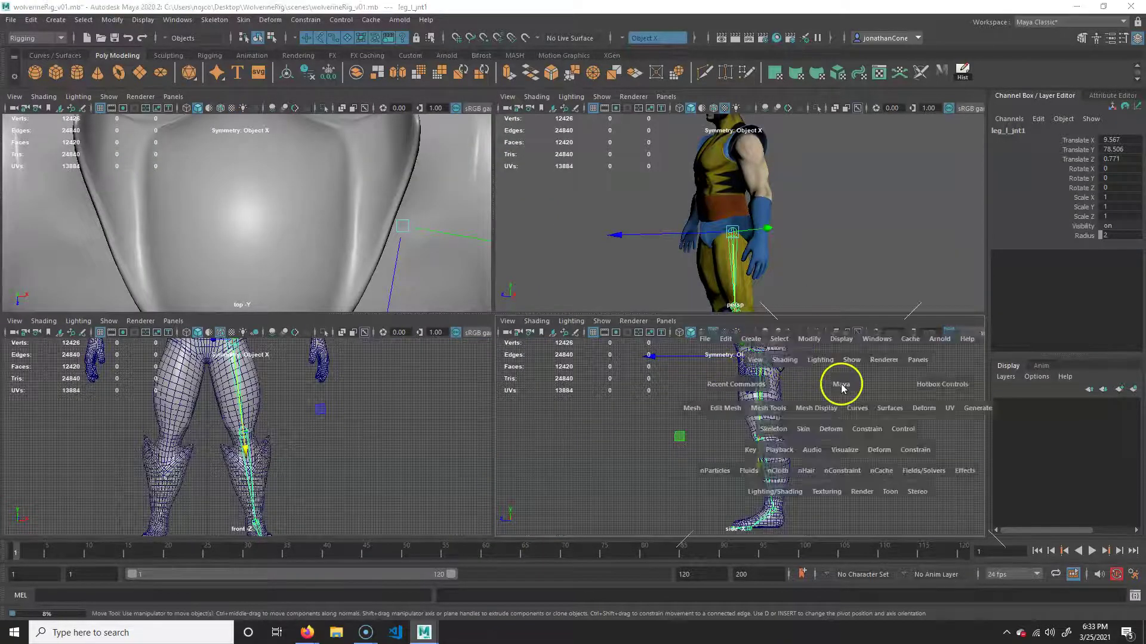
key(space)
alt+middle_drag(655, 218, 642, 386)
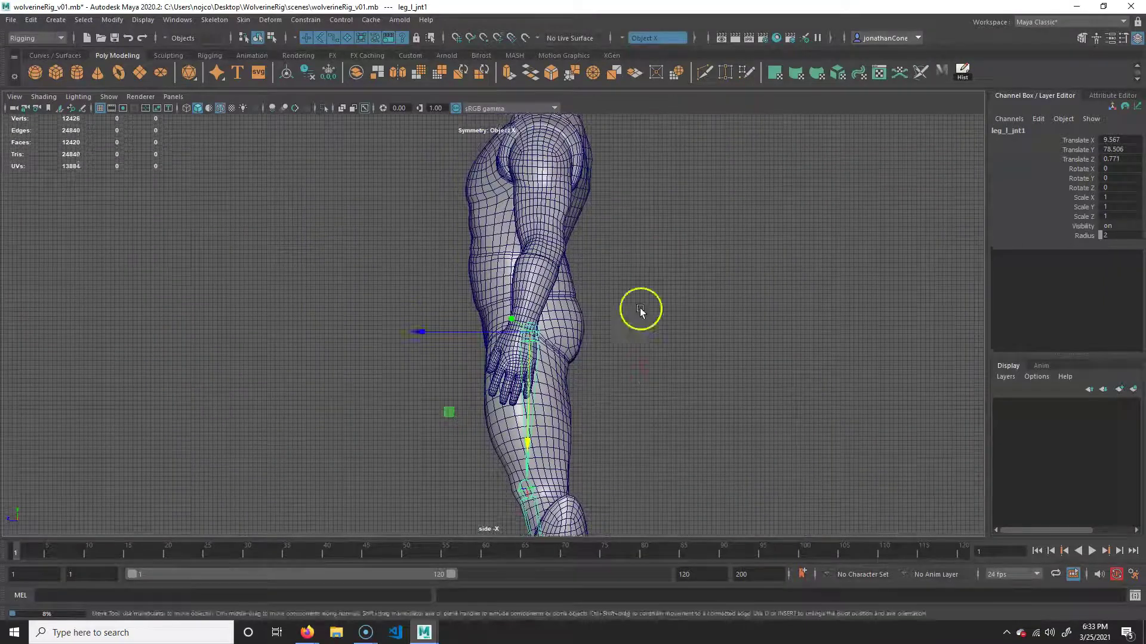
alt+middle_drag(641, 312, 669, 355)
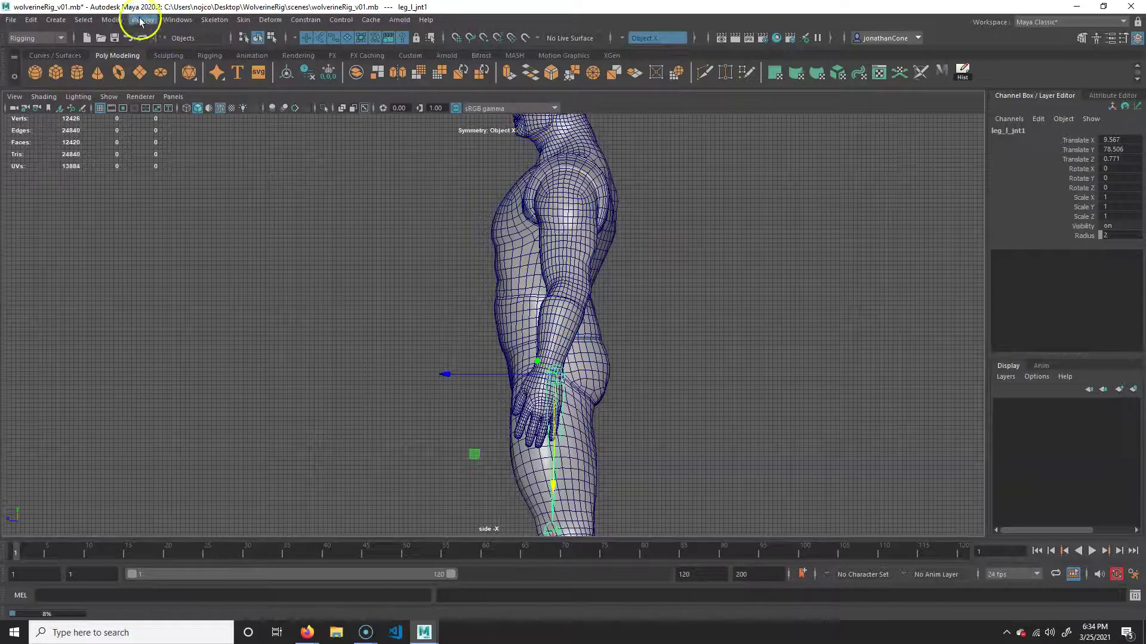
click(213, 20)
click(225, 46)
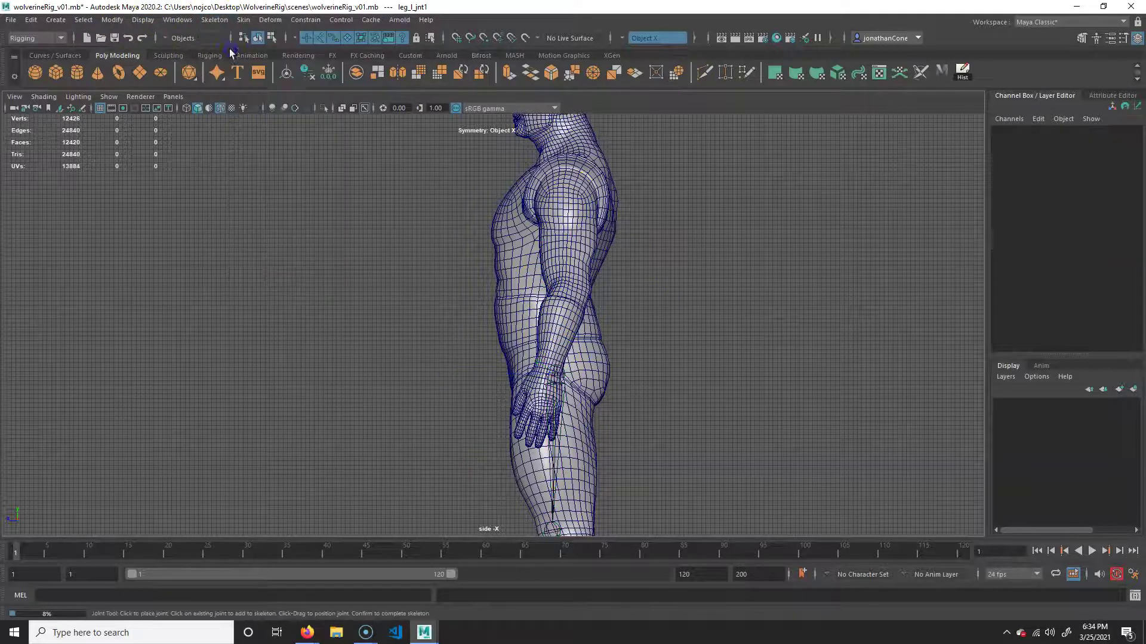
scroll(554, 400, up, 2)
alt+middle_drag(553, 400, 525, 358)
alt+right_drag(526, 358, 604, 357)
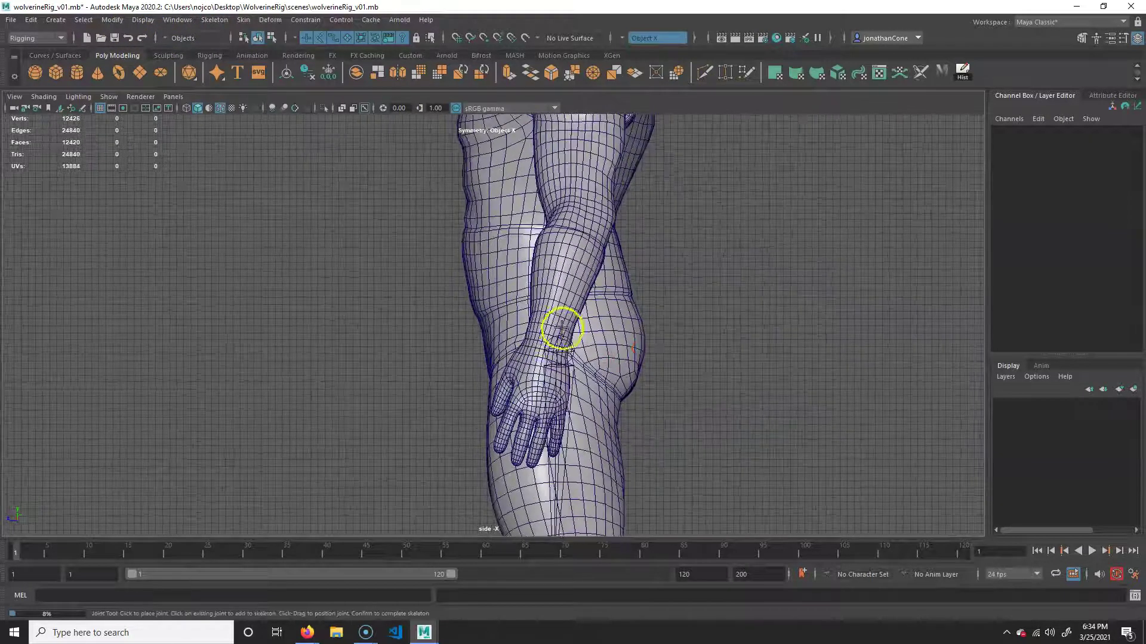
click(553, 350)
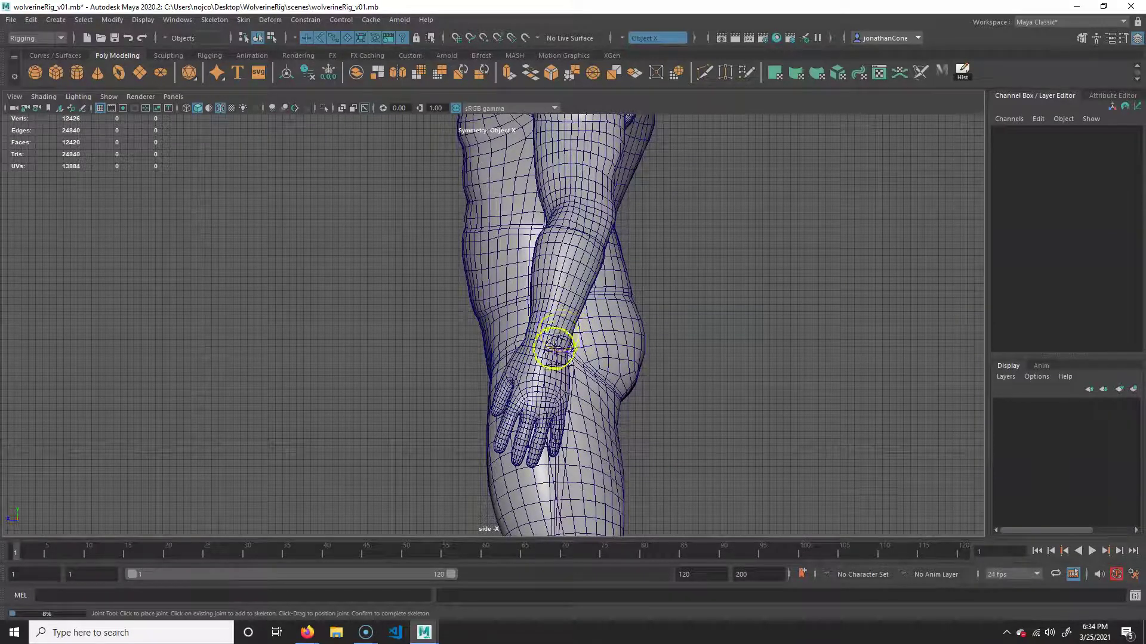
click(559, 331)
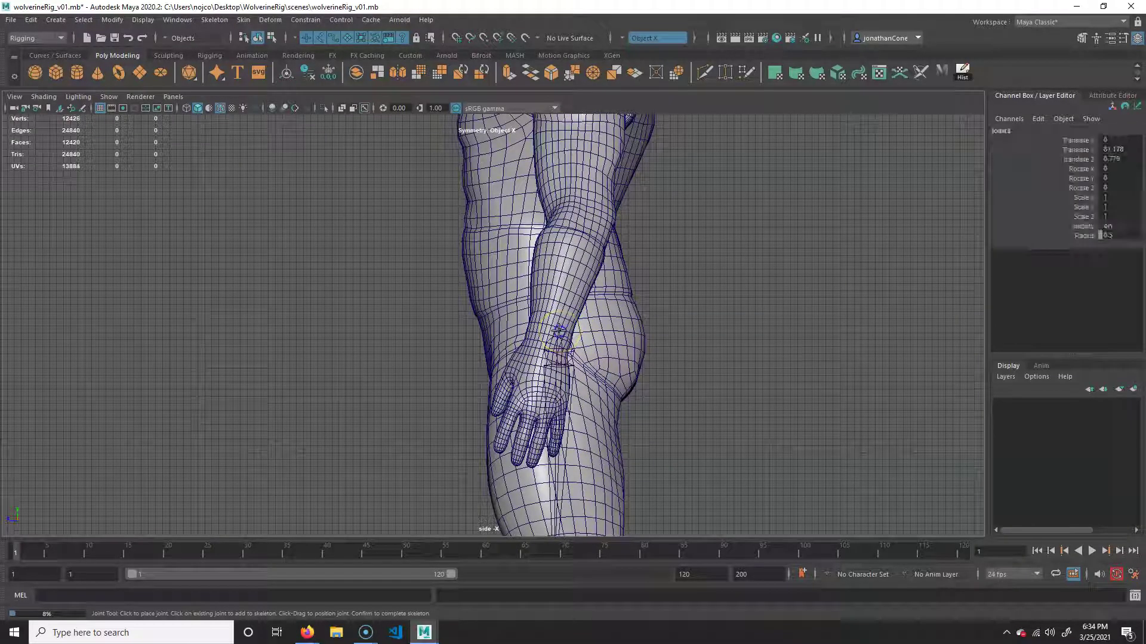
- Continue the spine chain up through the abdomen with closely spaced joints, and add a joint at the base of the neck
alt+middle_drag(549, 317, 555, 337)
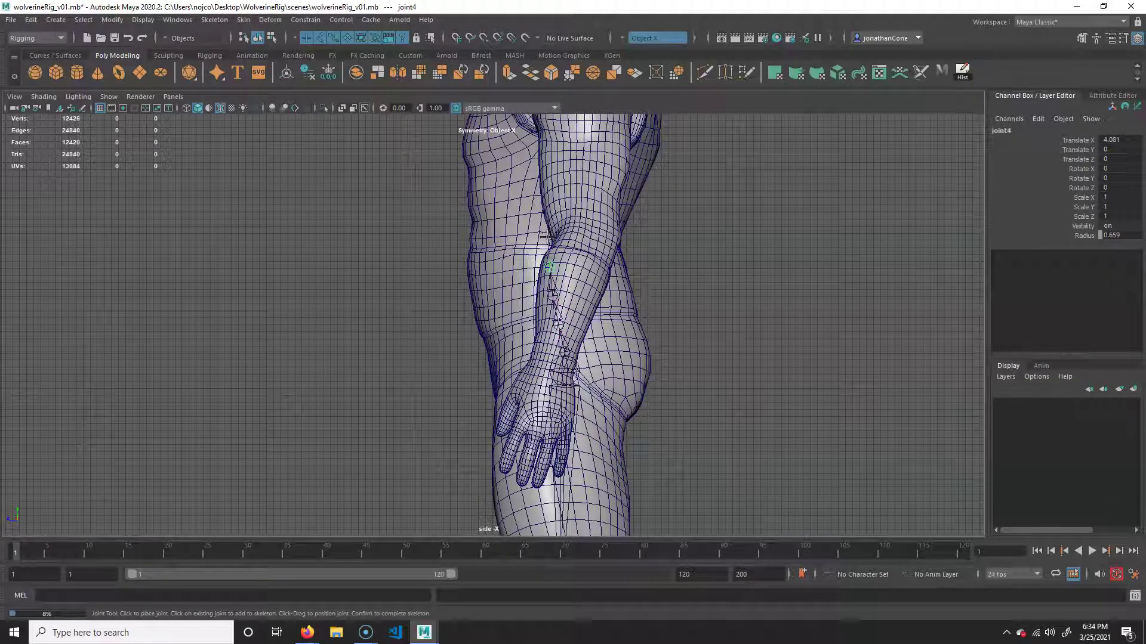
click(546, 211)
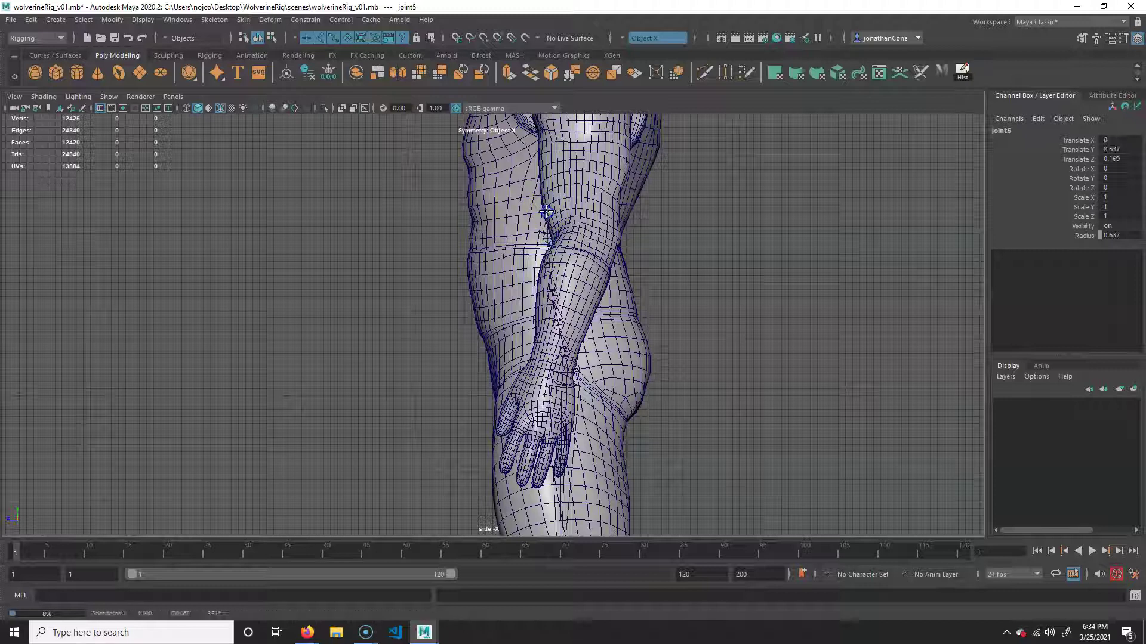
alt+middle_drag(540, 213, 556, 316)
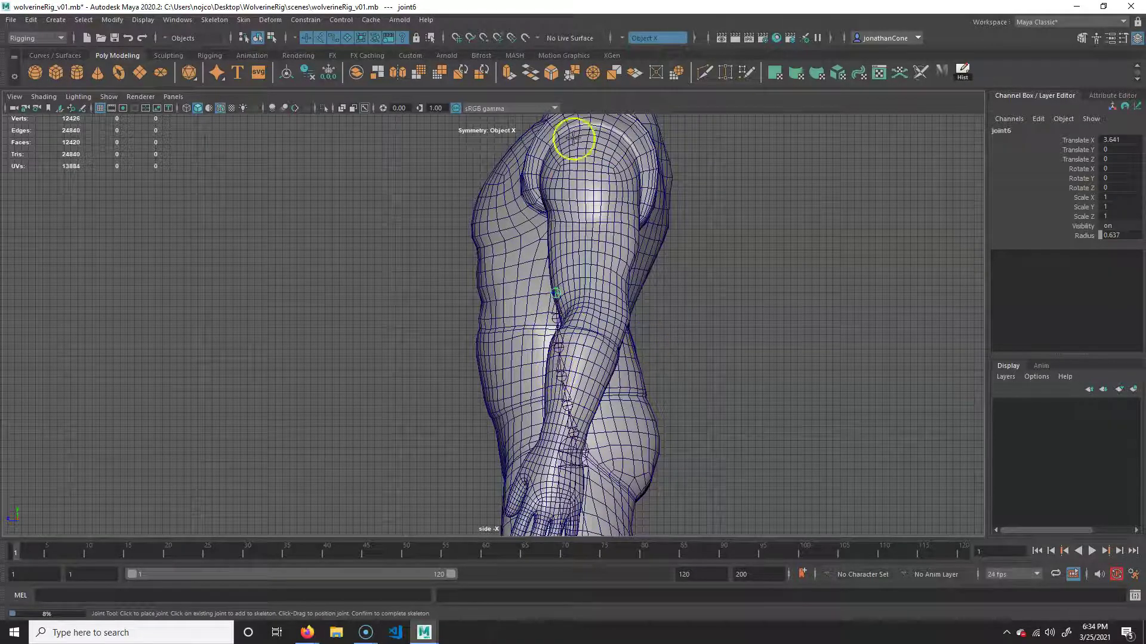
alt+middle_drag(652, 247, 579, 394)
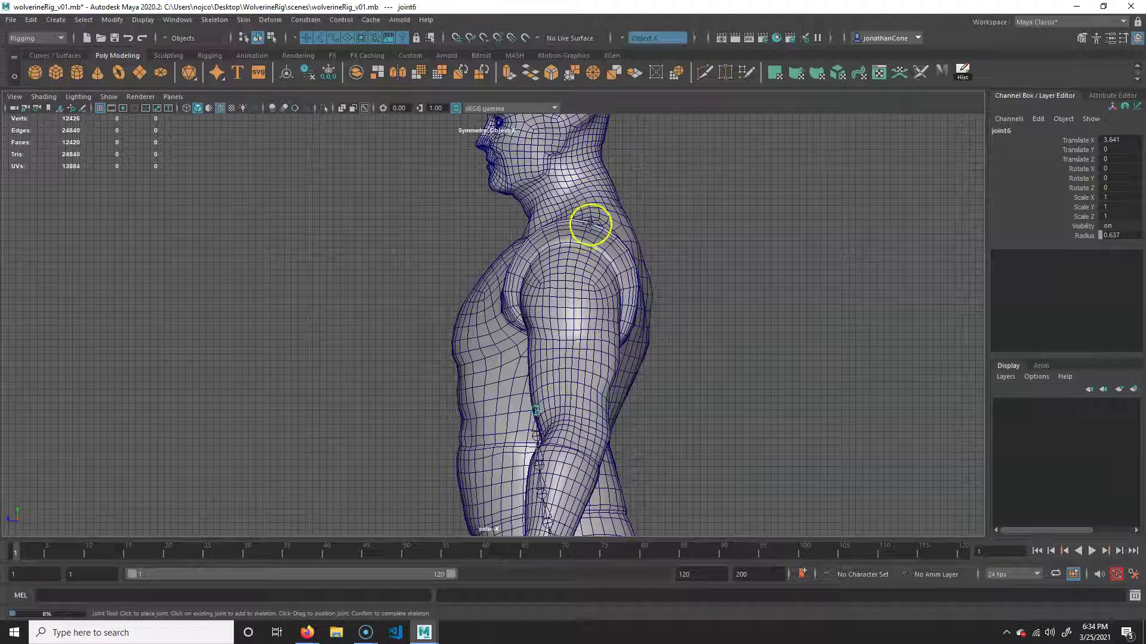
alt+middle_drag(590, 219, 593, 256)
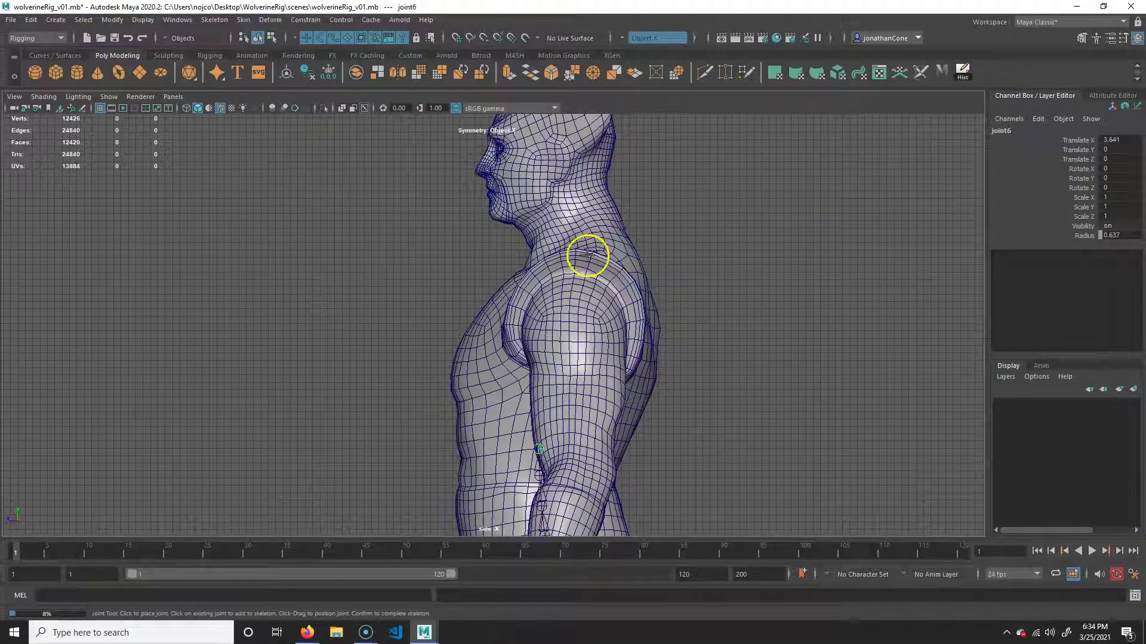
click(587, 253)
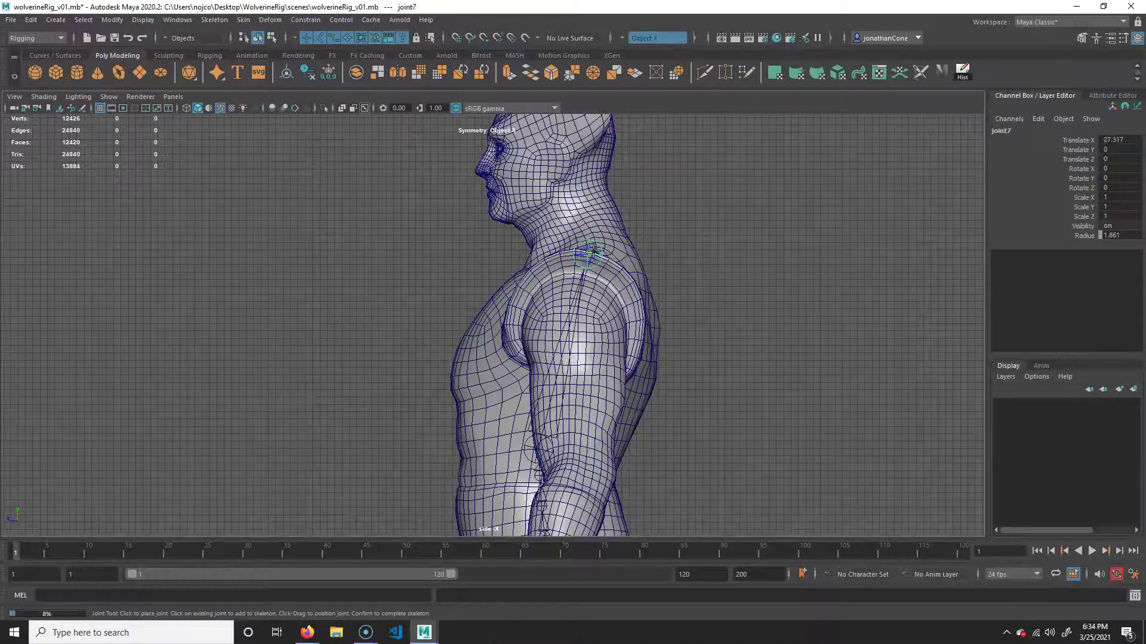
- Add joints at the base of the skull and the top of the head, and complete the chain
alt+middle_drag(587, 253, 606, 322)
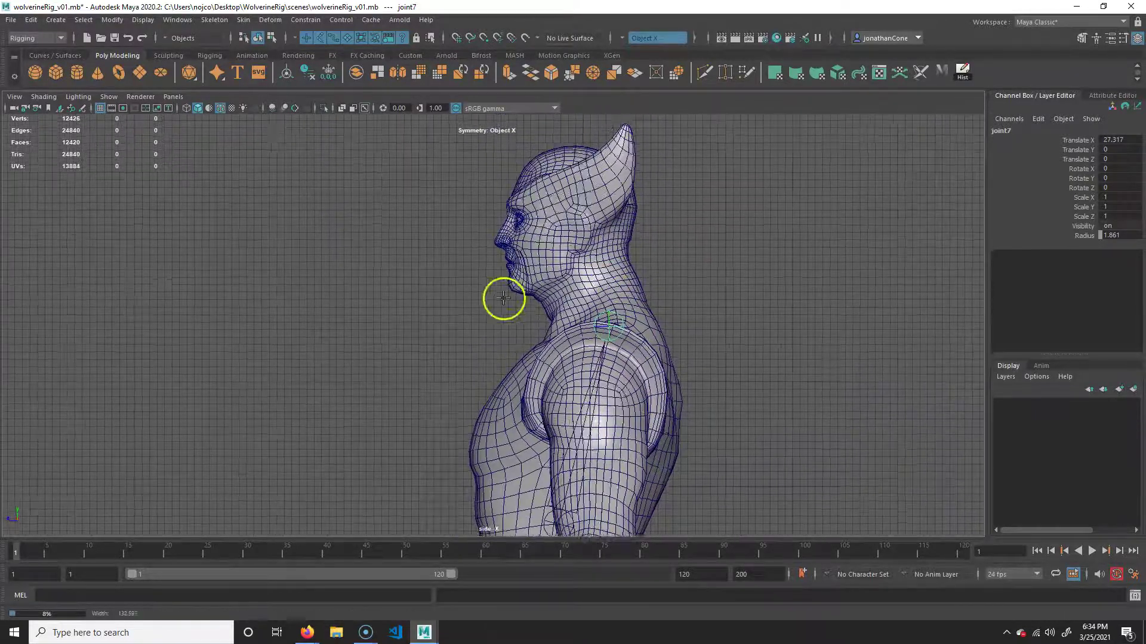
alt+right_drag(503, 299, 724, 322)
alt+middle_drag(725, 322, 694, 354)
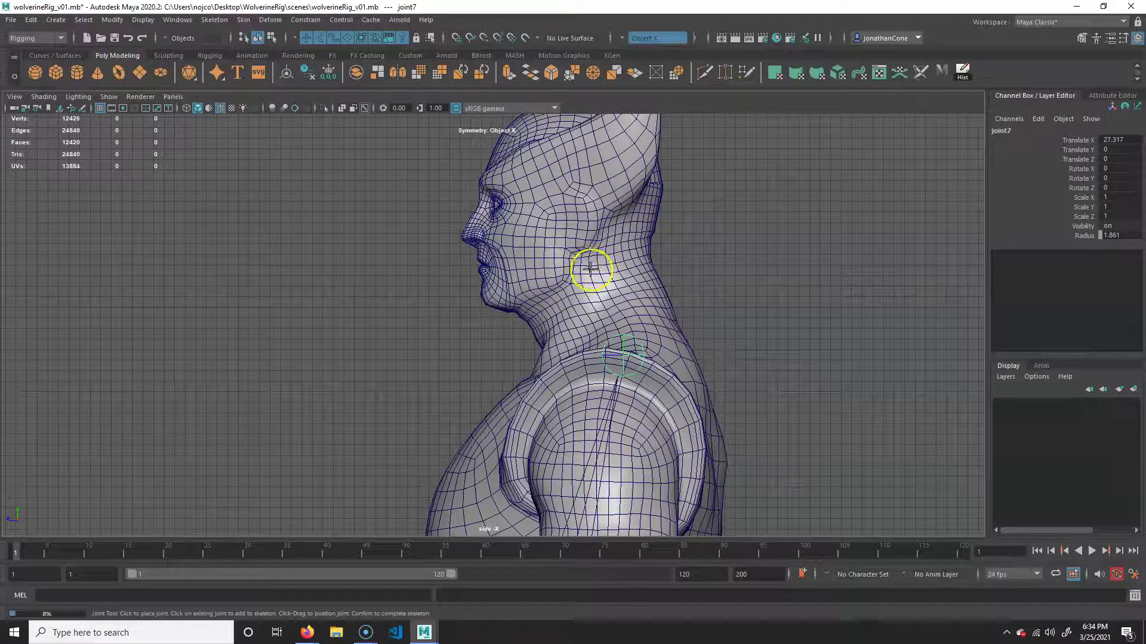
click(590, 269)
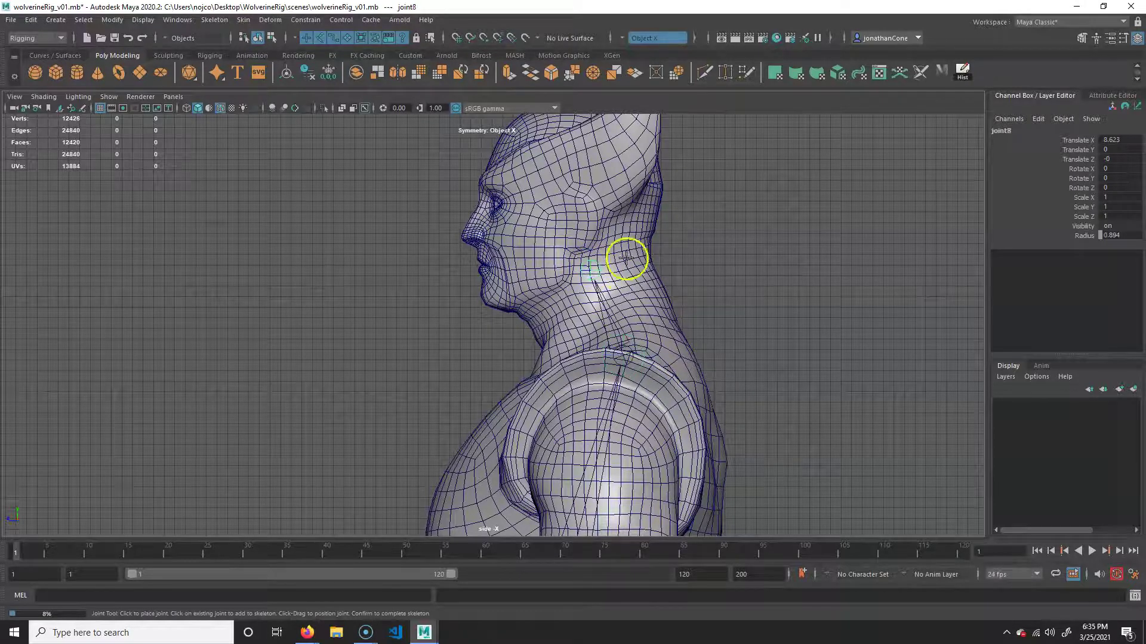
alt+middle_drag(537, 230, 530, 269)
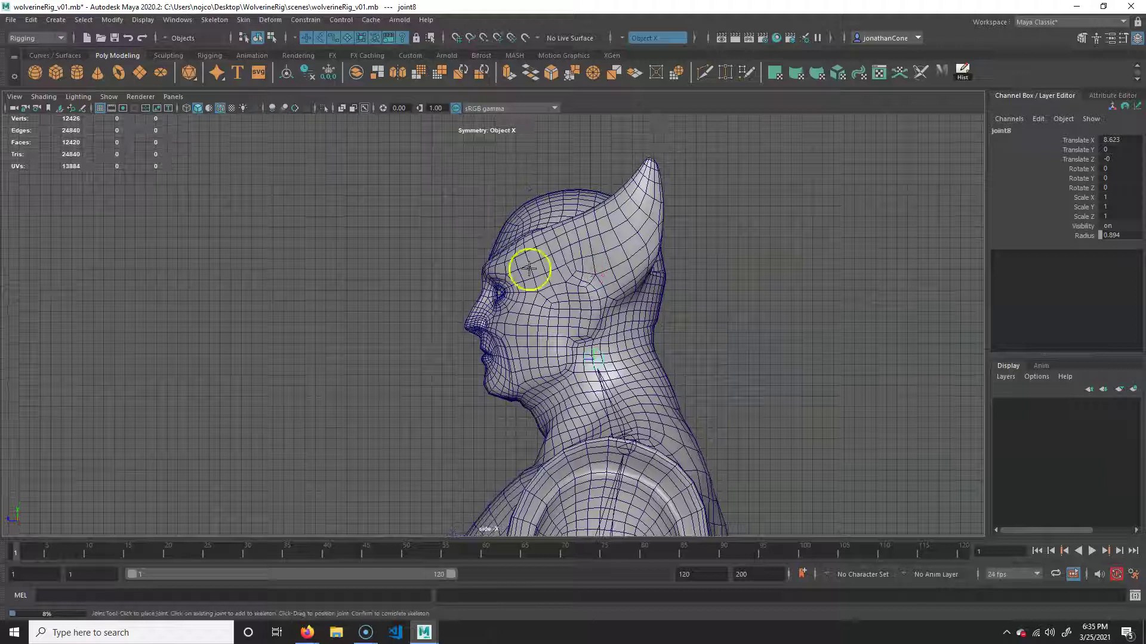
click(574, 189)
key(Return)
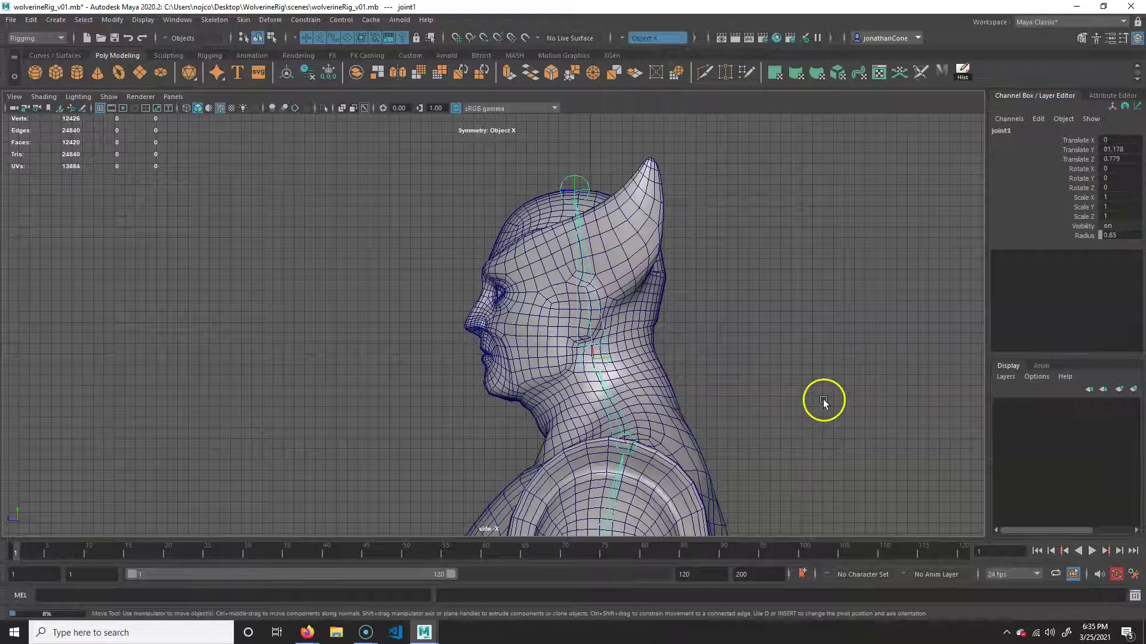
- Inspect the spine, neck and head joint placement in the side view and in perspective
alt+right_drag(845, 391, 640, 361)
alt+middle_drag(640, 361, 627, 134)
alt+right_drag(603, 364, 489, 368)
alt+drag(489, 368, 487, 323)
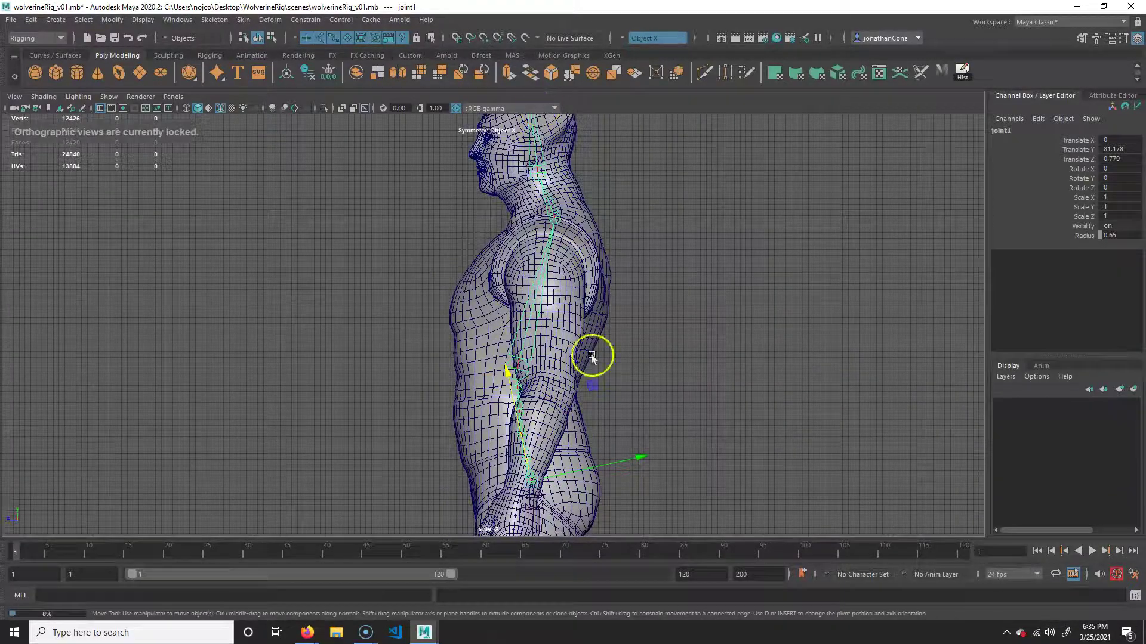
alt+middle_drag(680, 455, 597, 353)
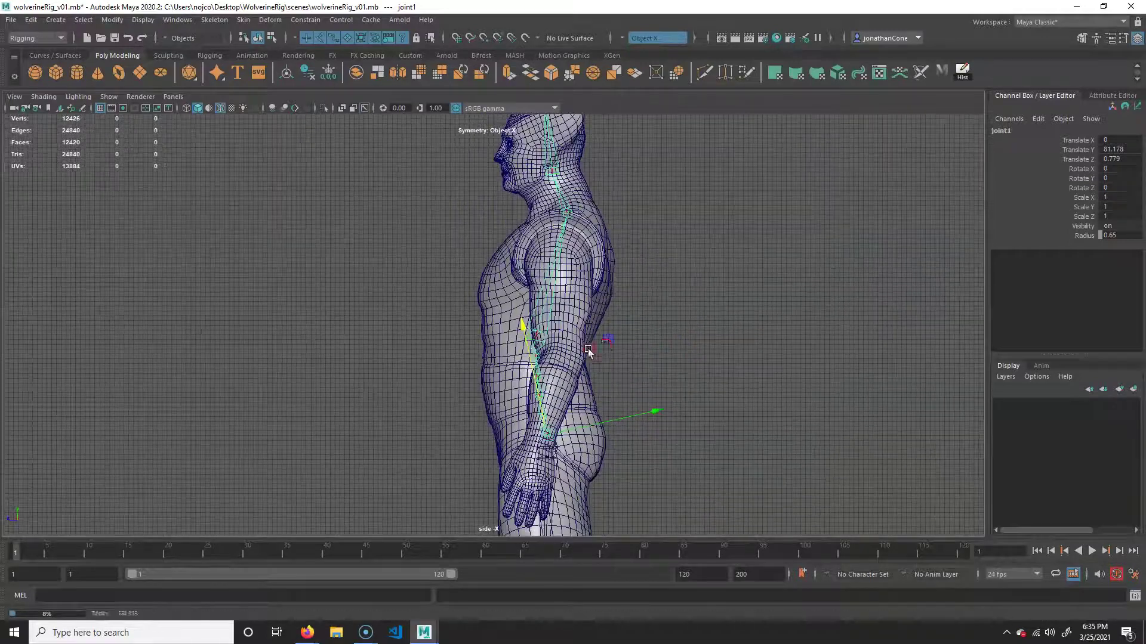
key(space)
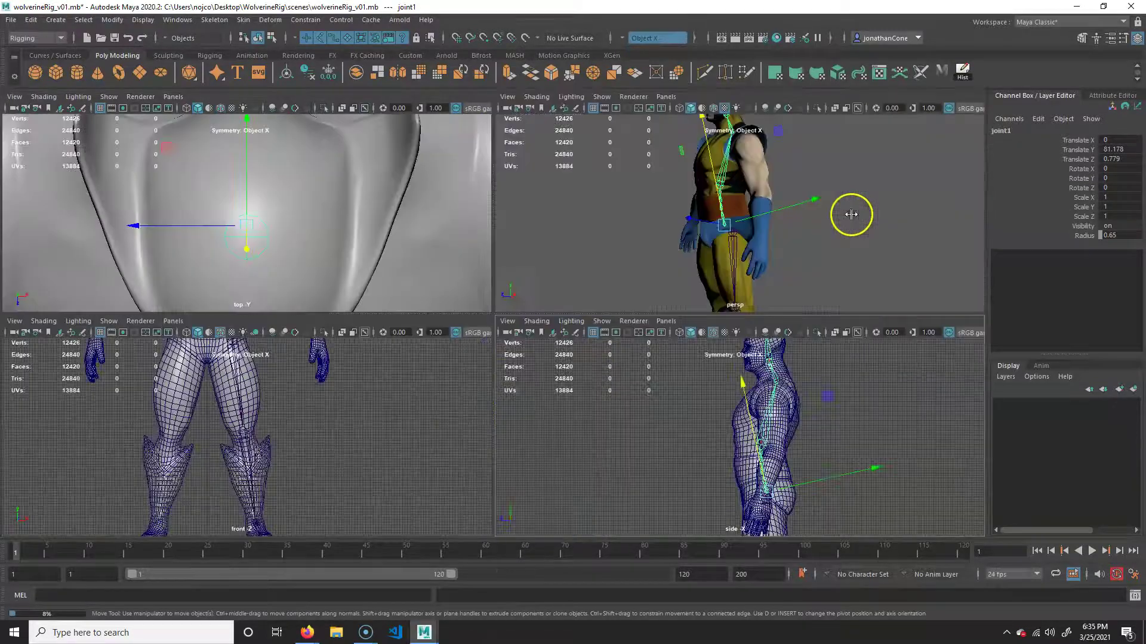
key(space)
alt+drag(445, 264, 523, 334)
alt+drag(514, 135, 564, 397)
scroll(626, 410, up, 5)
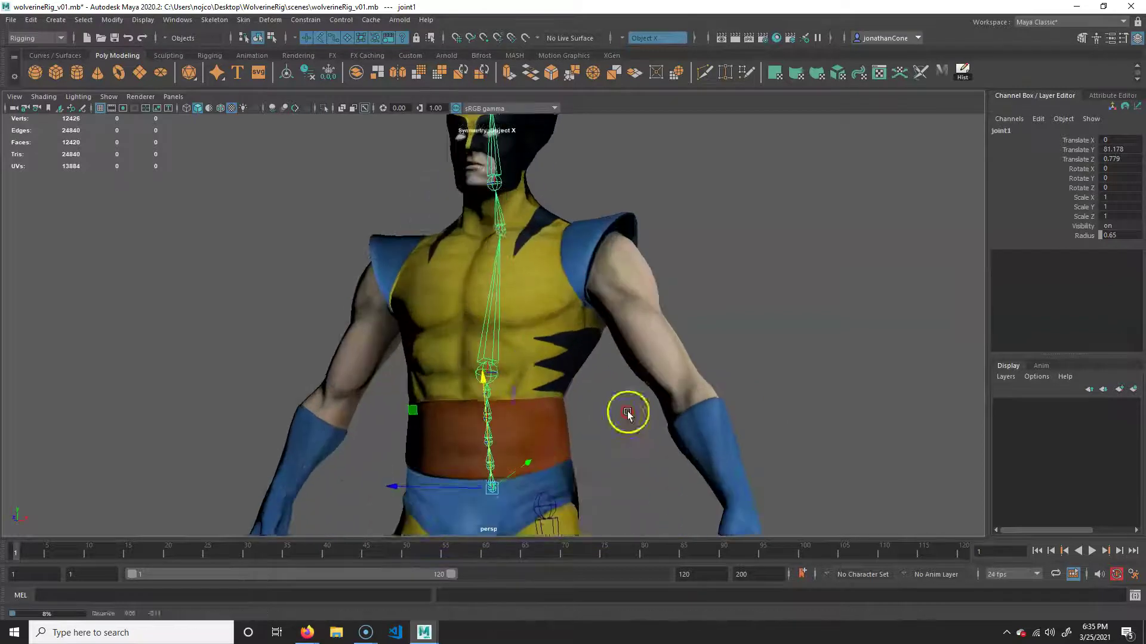
- Rename the spine hierarchy with Search and Replace Names, replacing "joint" with "spine_l_jnt"
click(113, 22)
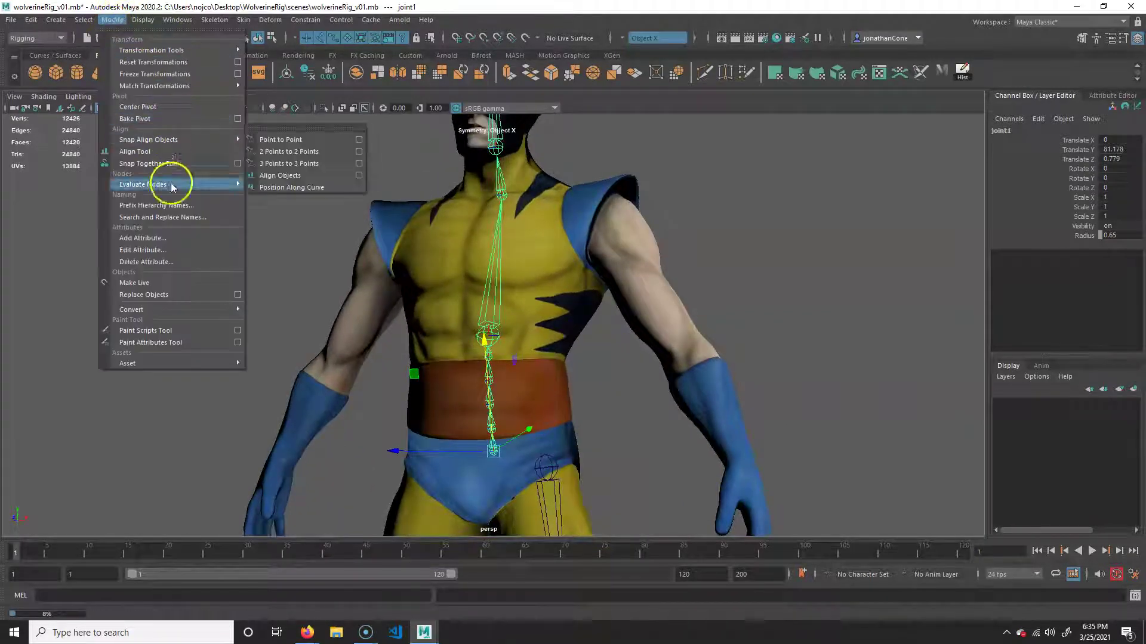
click(174, 218)
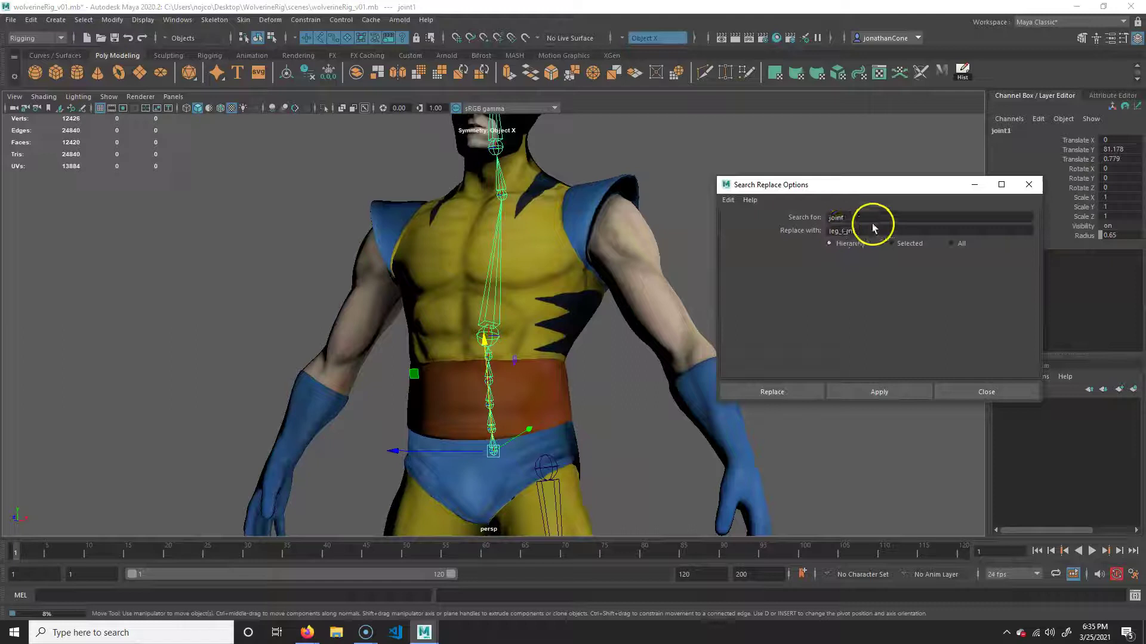
drag(838, 230, 788, 233)
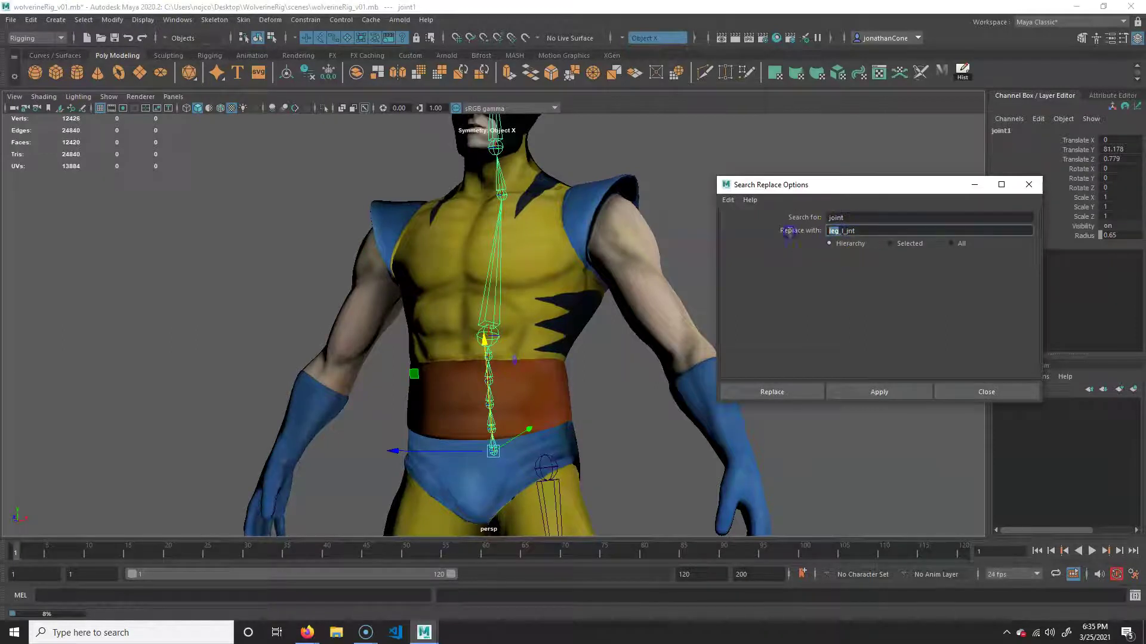
text(spine)
click(807, 390)
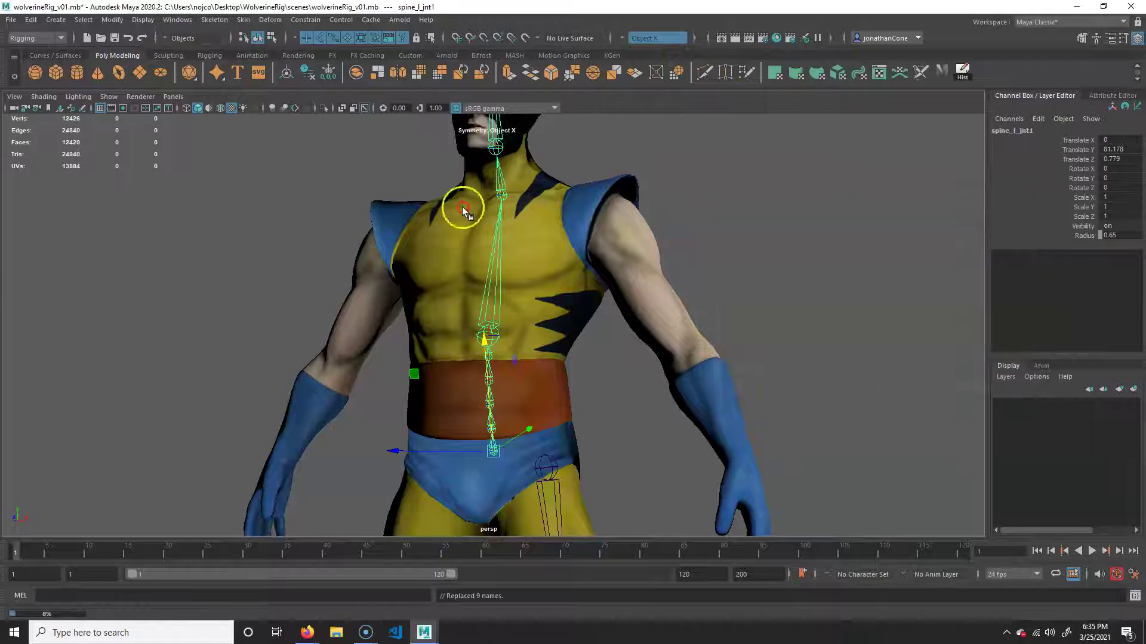
- Rename the joint at the base of the neck as neck_l_jnt1
alt+middle_drag(525, 216, 521, 338)
alt+right_drag(520, 339, 528, 370)
click(503, 338)
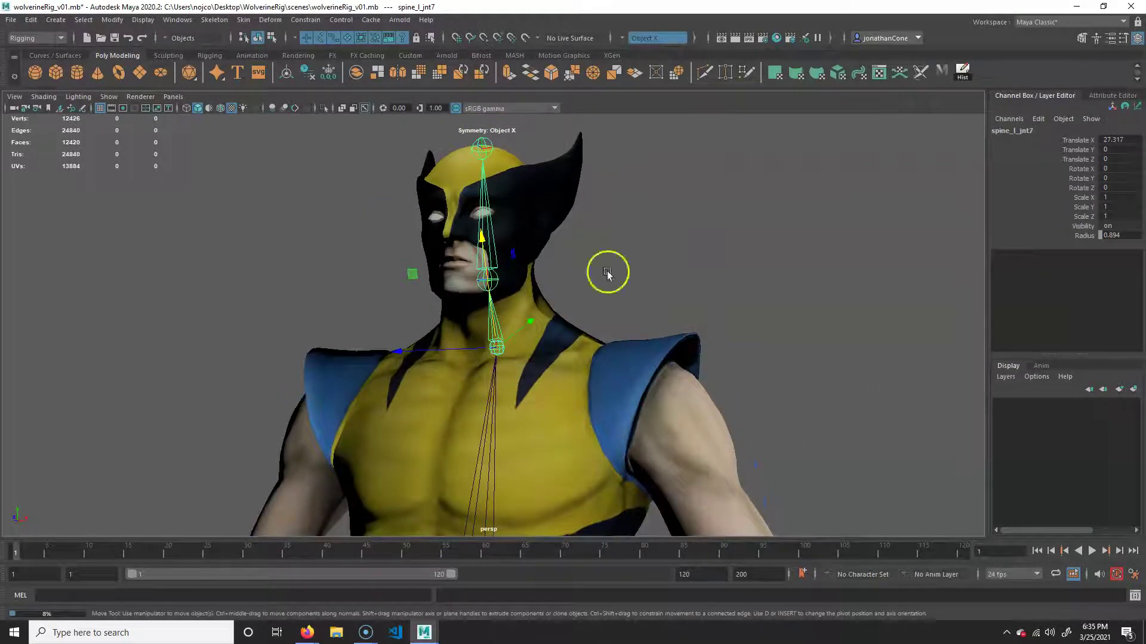
double_click(1044, 130)
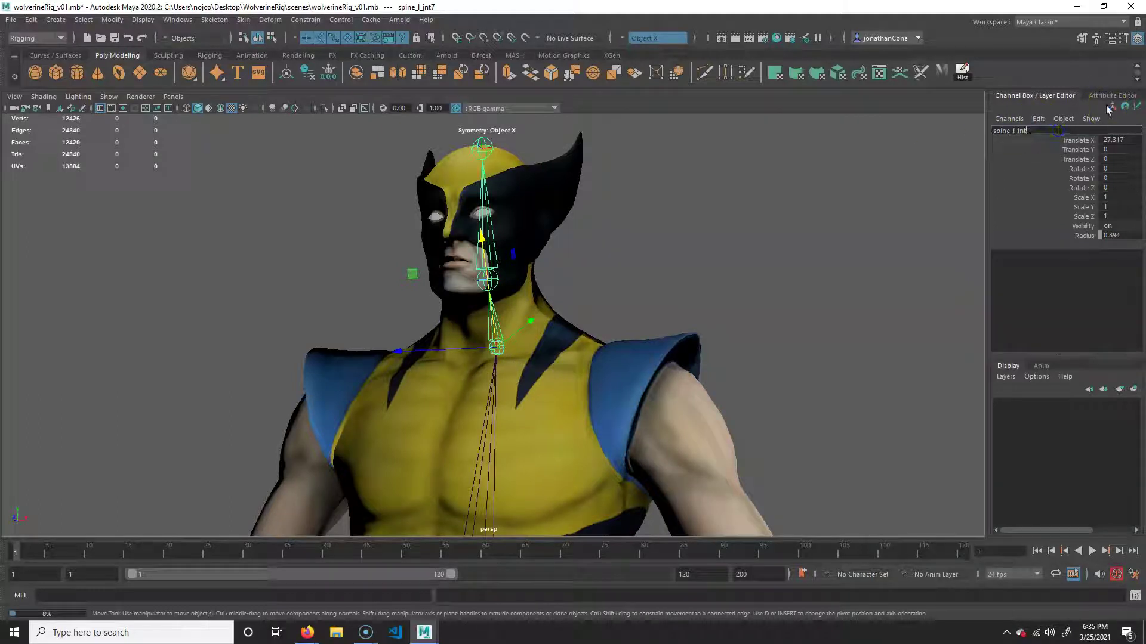
text(7)
key(Left)
key(Left)
key(Left)
key(Left)
key(Left)
key(Left)
key(Left)
key(Left)
key(Delete)
key(Delete)
key(Delete)
key(Delete)
key(Delete)
text(neck_)
key(Return)
click(747, 207)
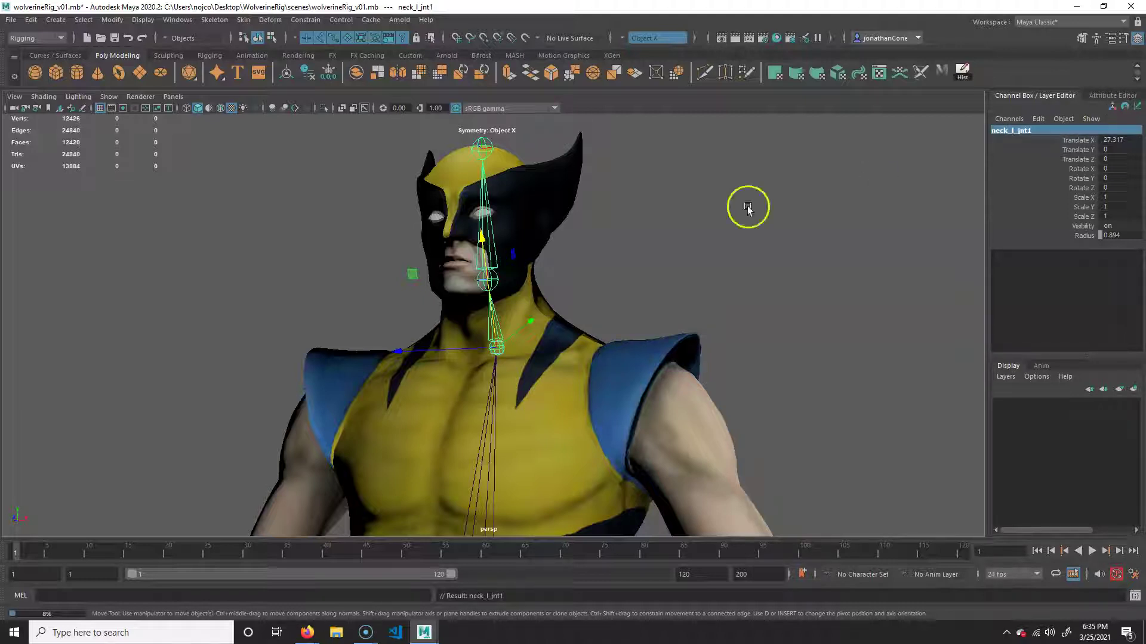
- Change the side letter in the neck joint's name so it reads neck_c_jnt1
click(1015, 132)
click(1012, 131)
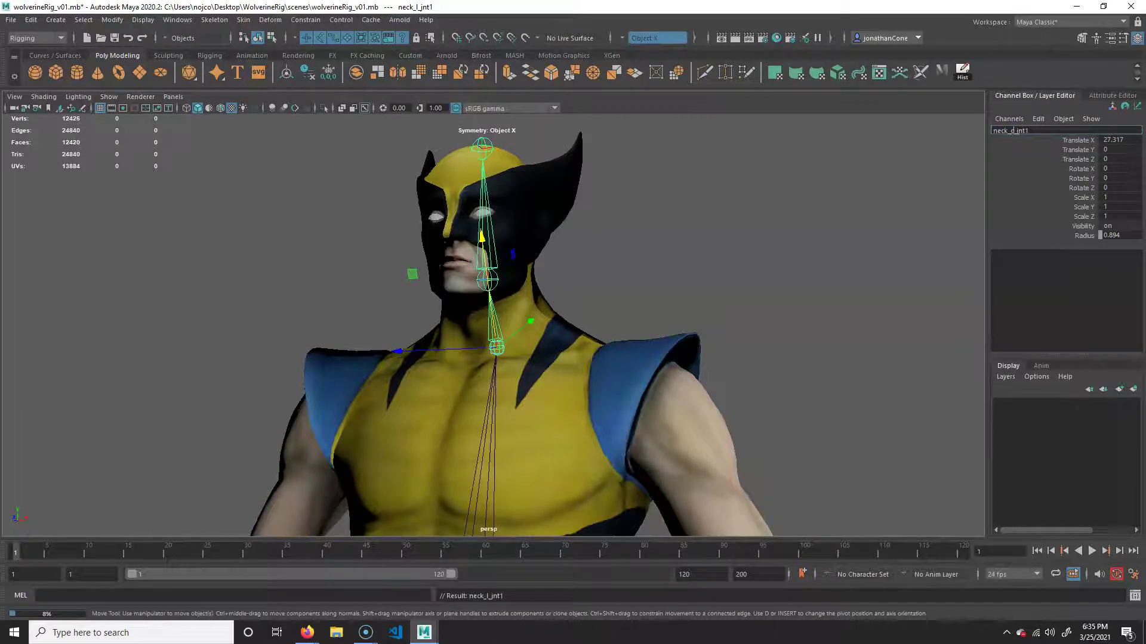
key(Return)
- Open the name of spine_l_jnt6 for editing, and rename the spine joint directly below it as spine_c_jnt5
alt+middle_drag(414, 401, 427, 199)
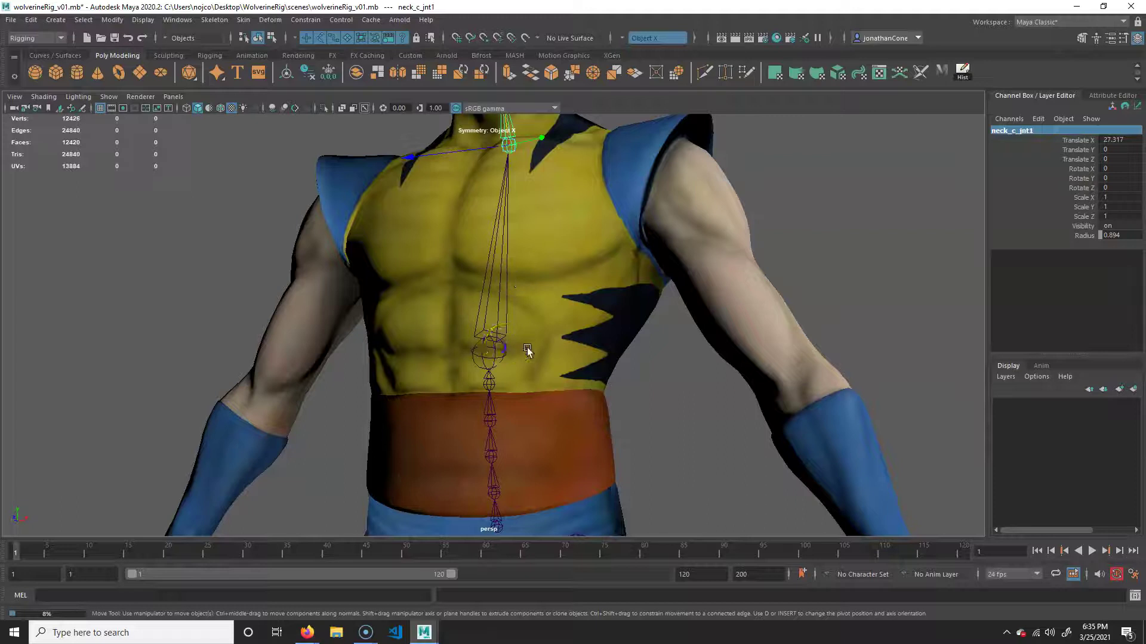
click(490, 352)
click(1020, 132)
click(1132, 94)
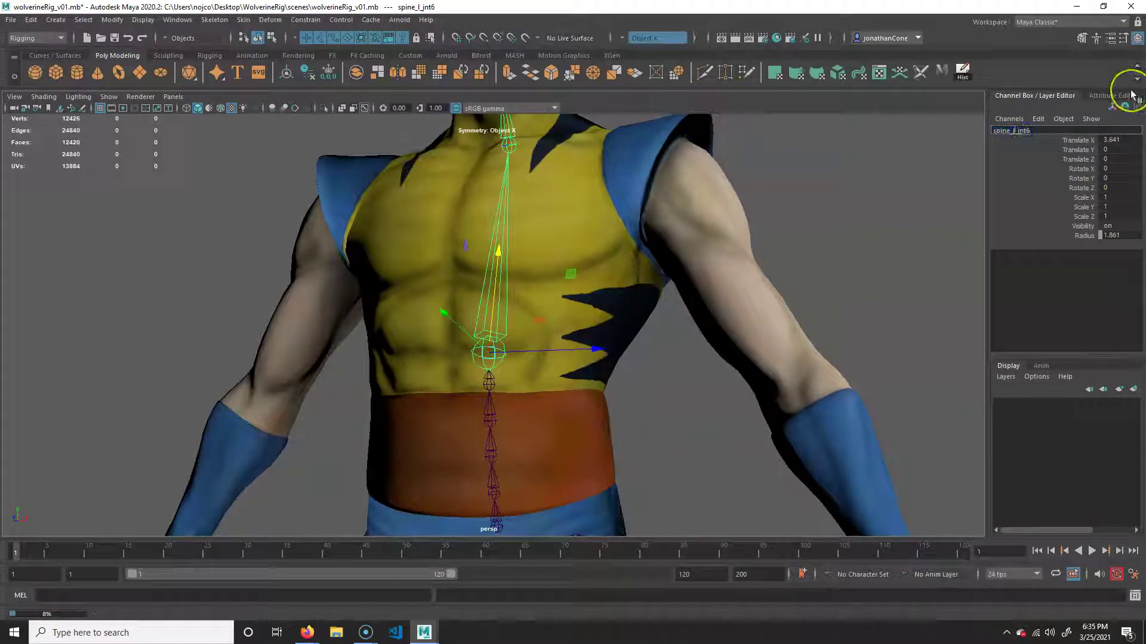
click(543, 445)
click(506, 422)
click(1014, 132)
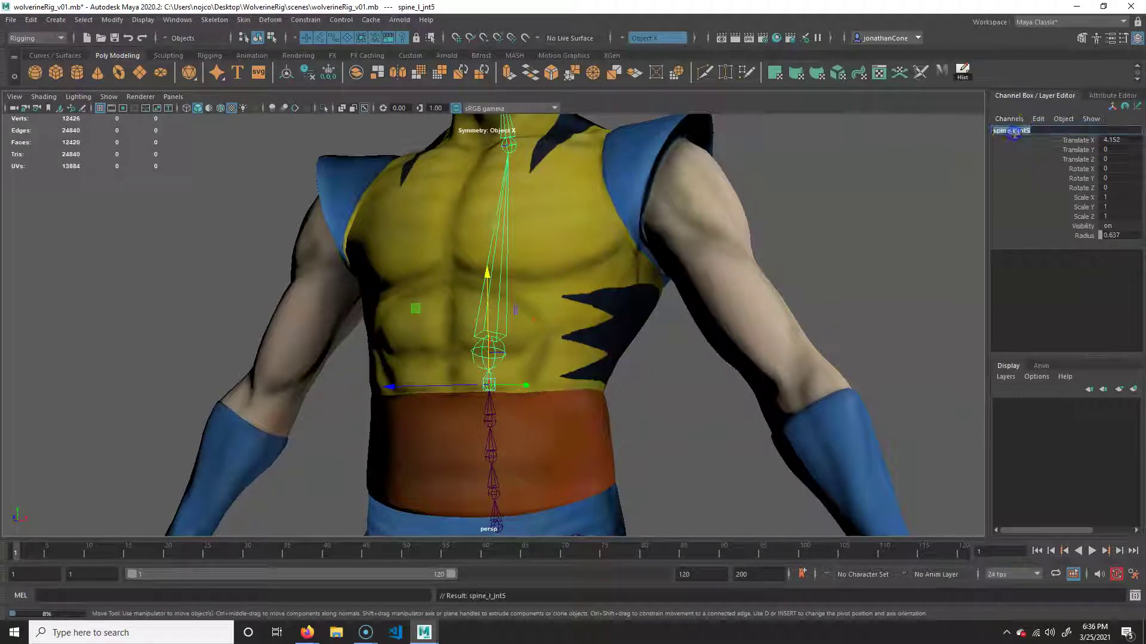
text(c)
key(Return)
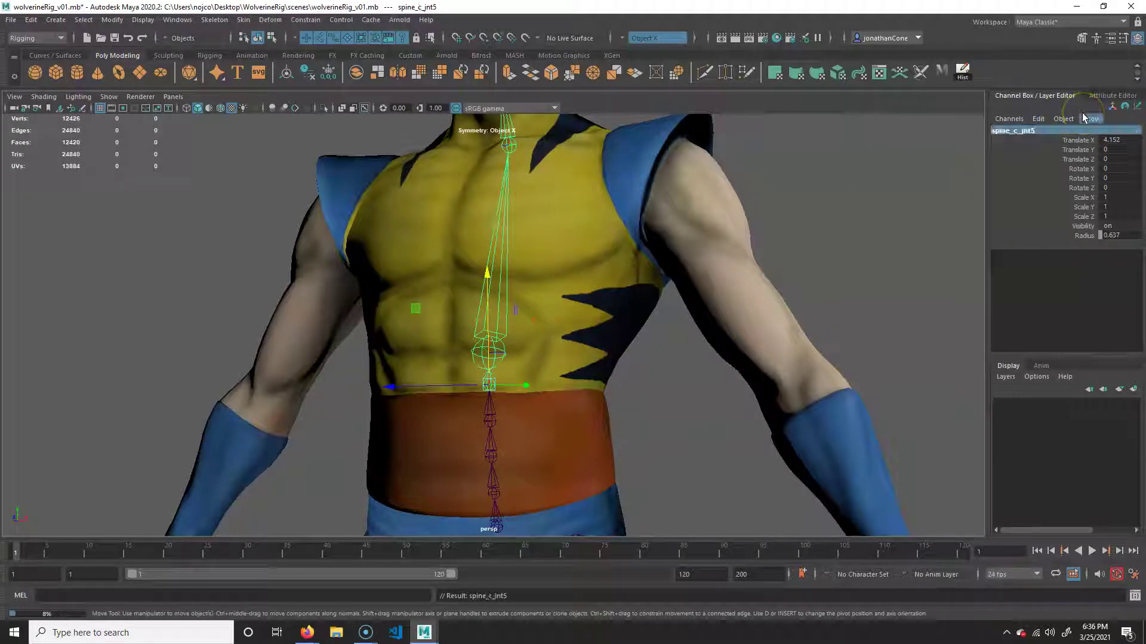
- Rename the fourth and third spine joints as spine_c_jnt4 and spine_c_jnt3
key(Down)
key(Up)
key(Up)
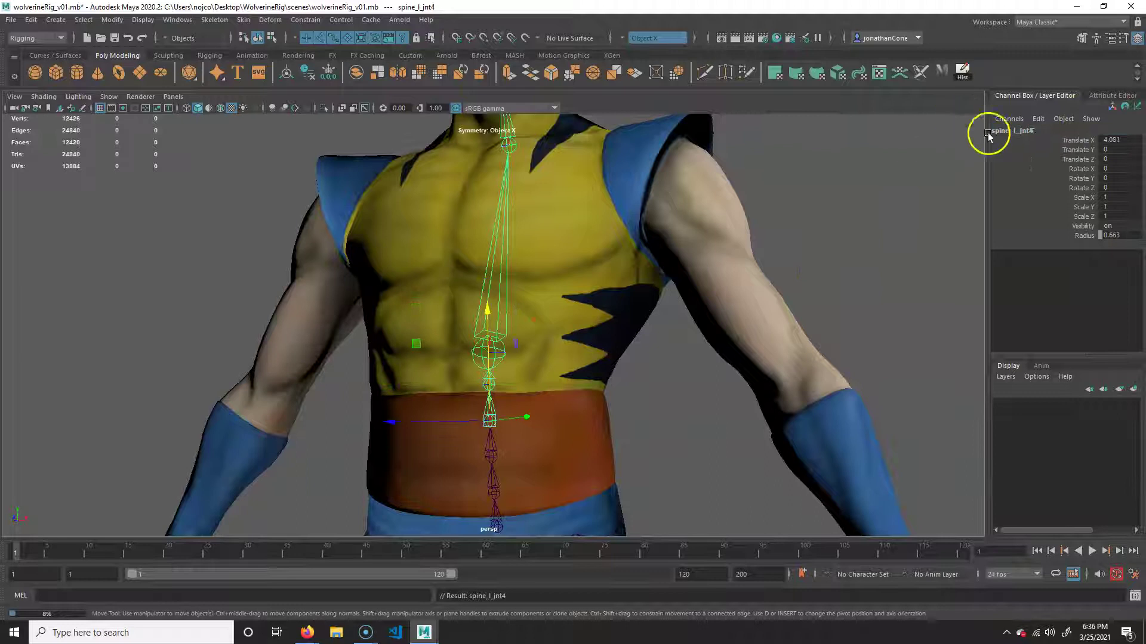
click(1018, 131)
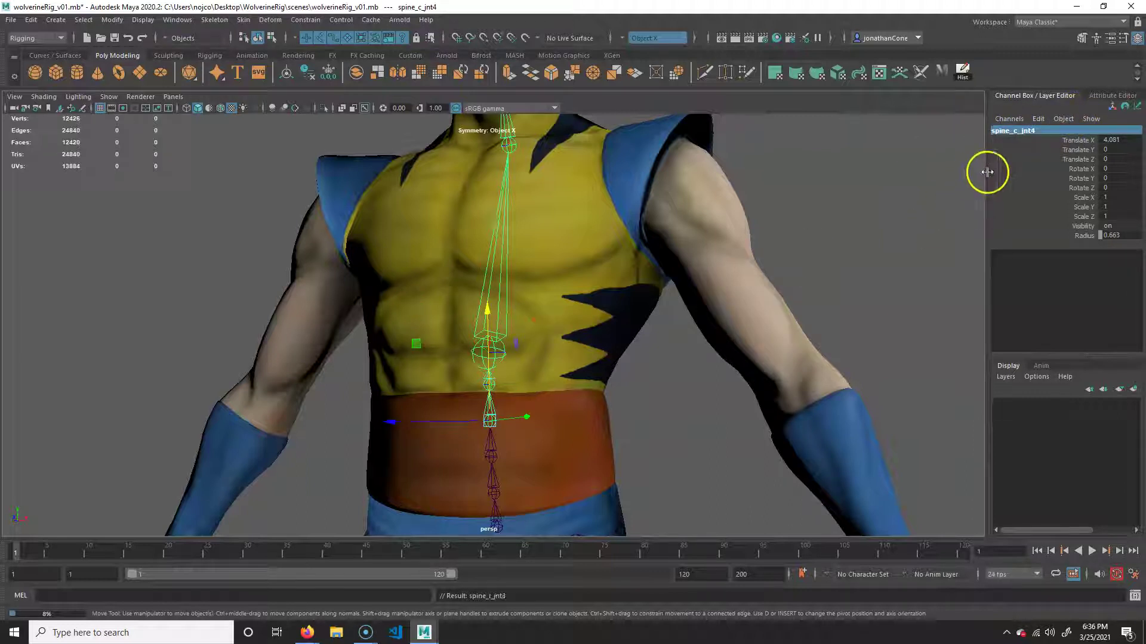
key(Down)
key(Up)
key(Up)
click(1015, 133)
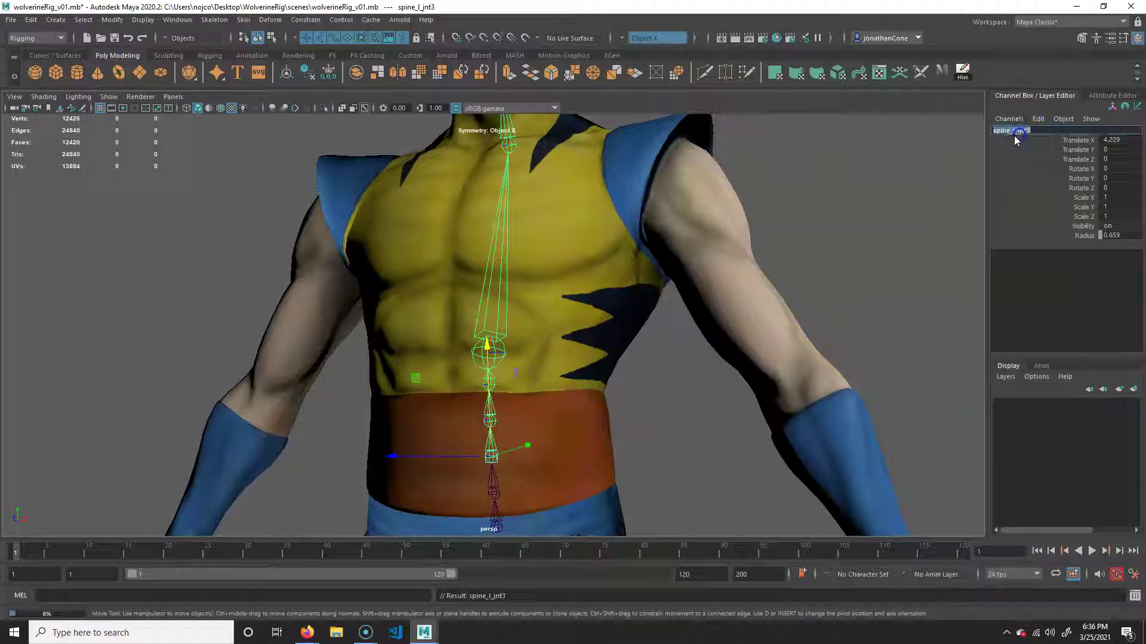
text(c)
key(Return)
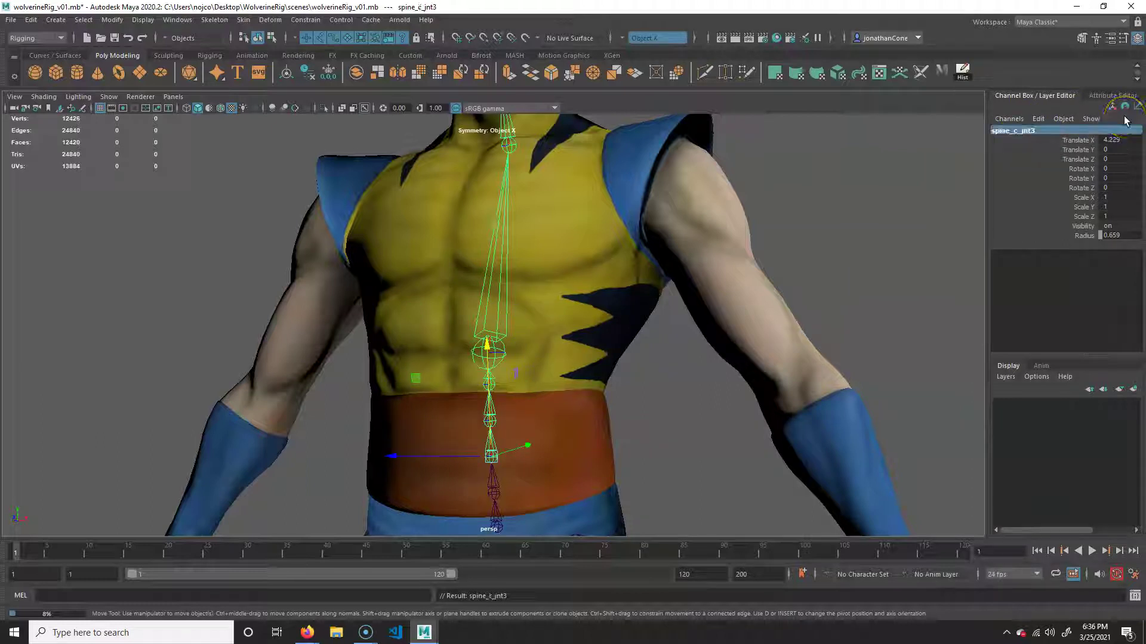
- Rename the two lowest spine joints as spine_c_jnt2 and spine_c_jnt1
key(Up)
click(1023, 131)
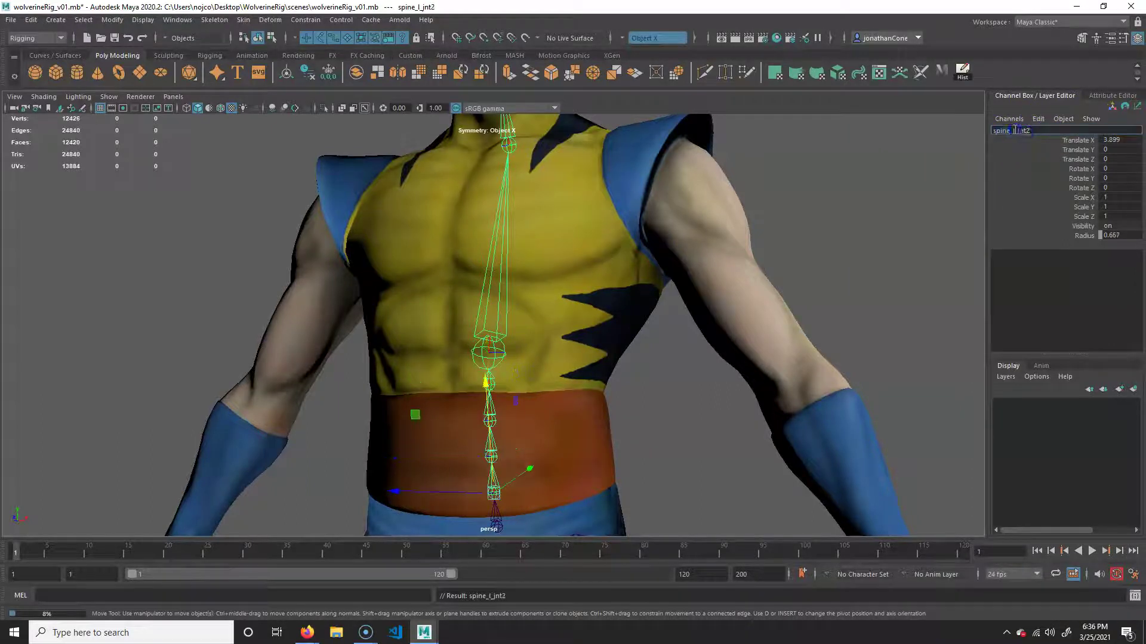
text(c)
key(Return)
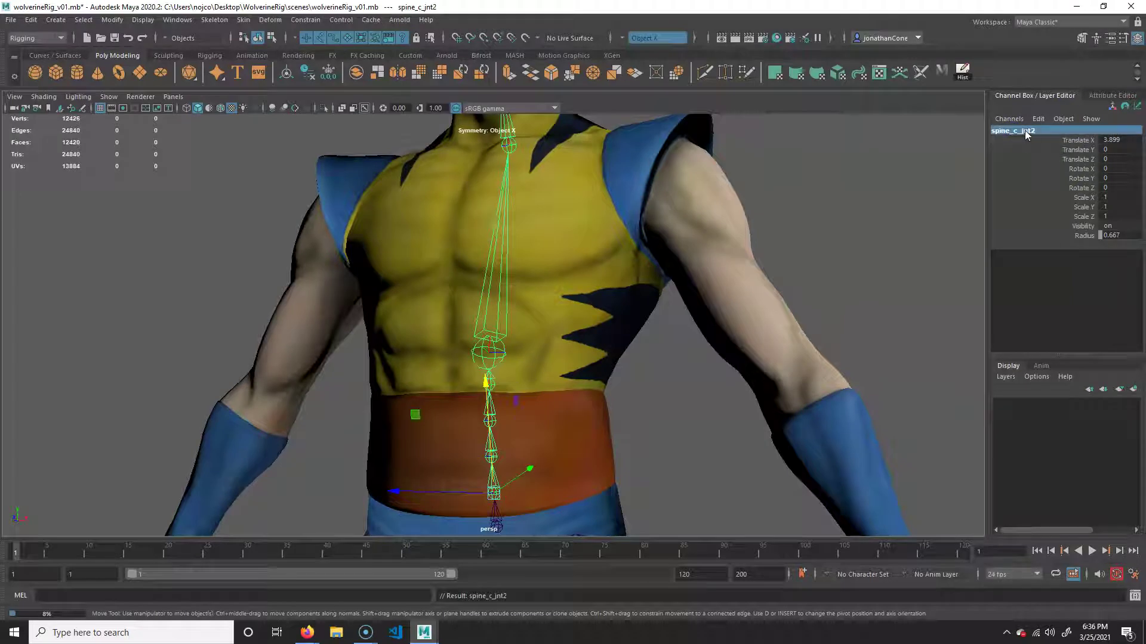
key(Up)
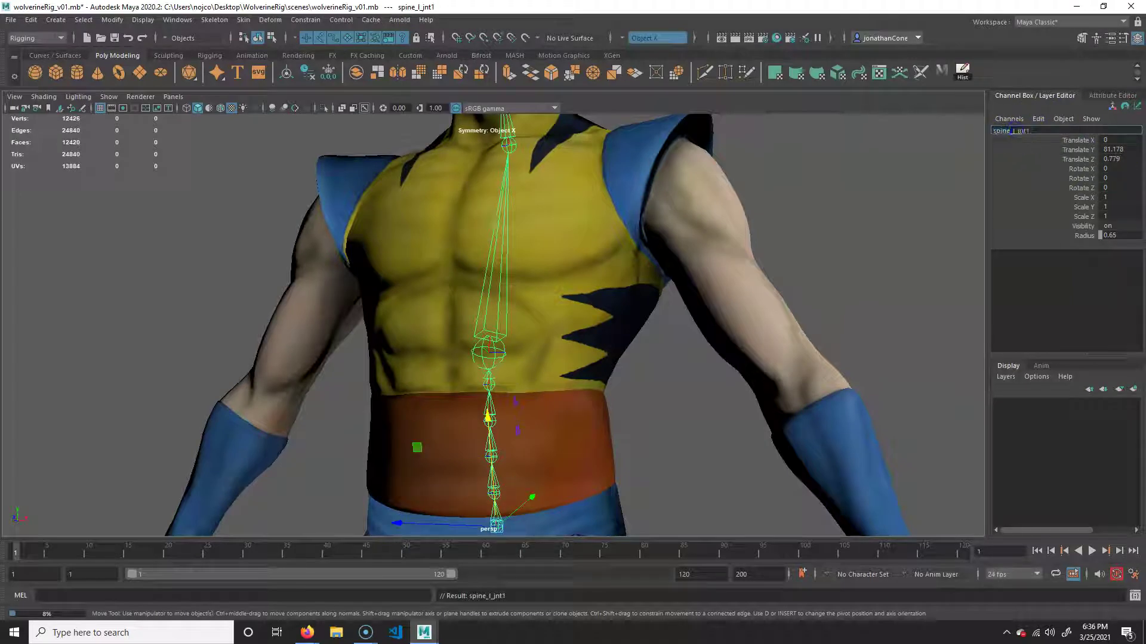
text(c)
key(Return)
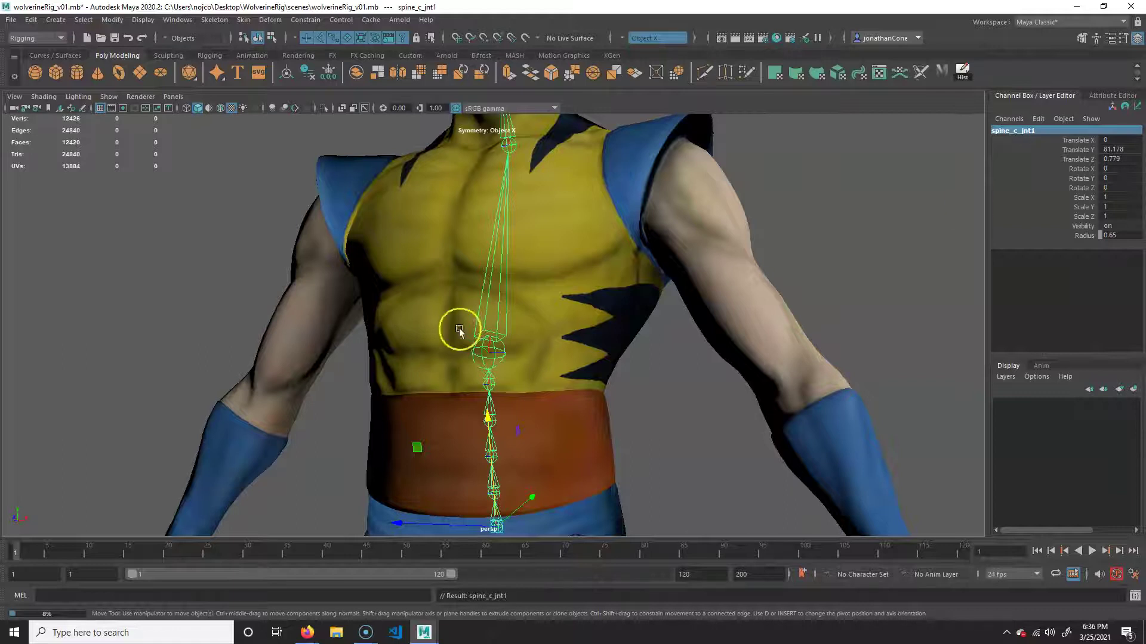
- Rename the joint at the base of the head as head_c_jnt1
alt+right_drag(526, 440, 480, 321)
alt+middle_drag(482, 161, 487, 343)
click(504, 351)
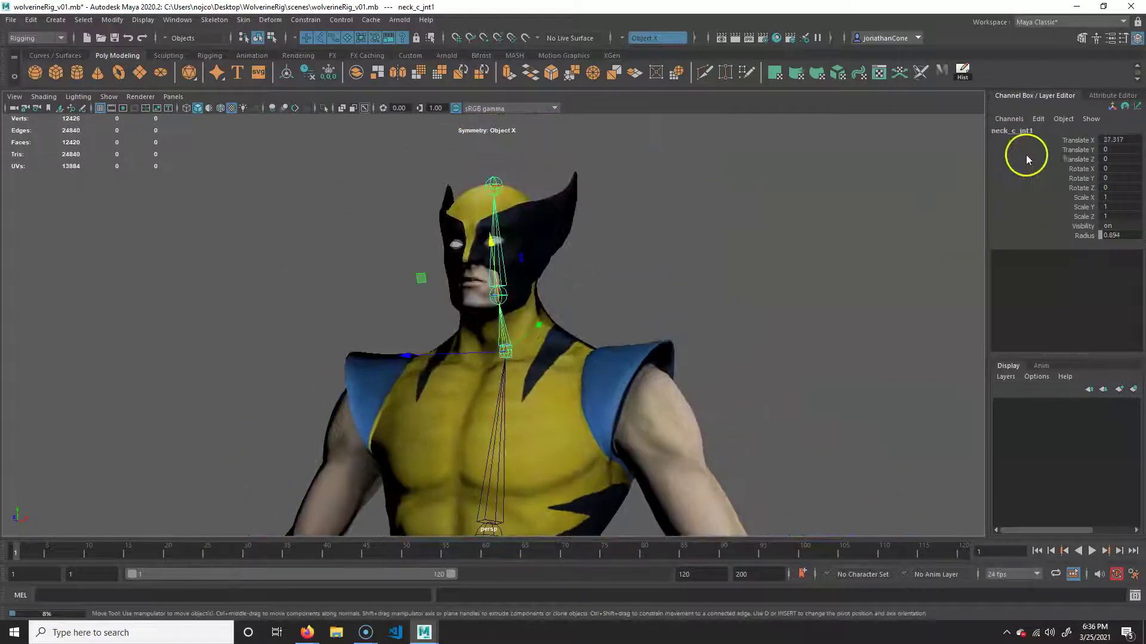
alt+middle_drag(585, 271, 589, 330)
click(504, 355)
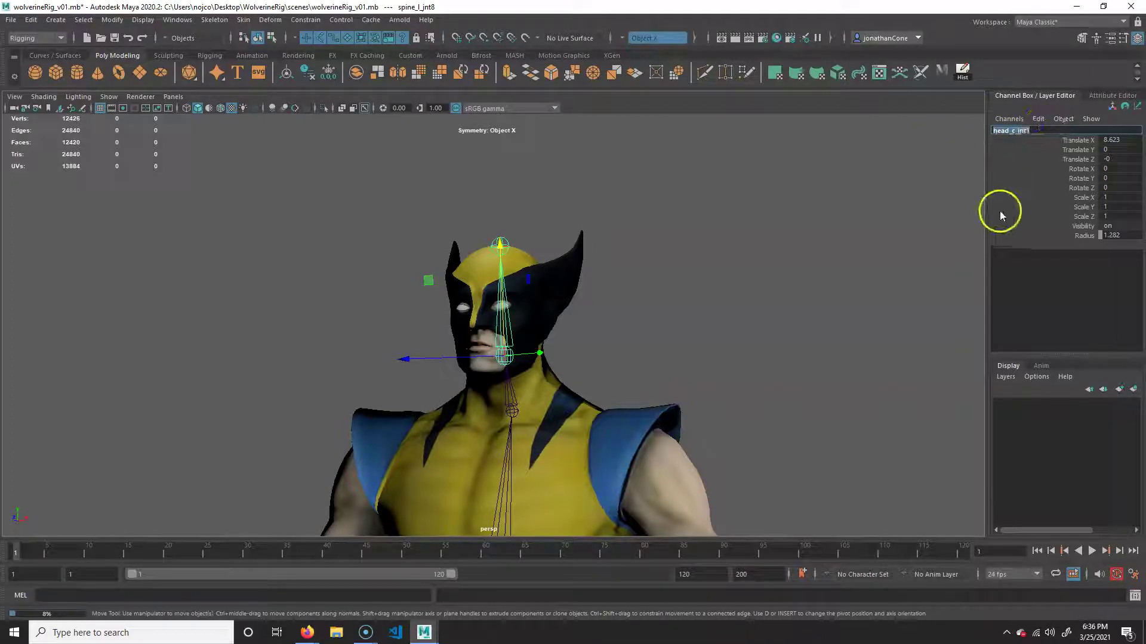
key(Return)
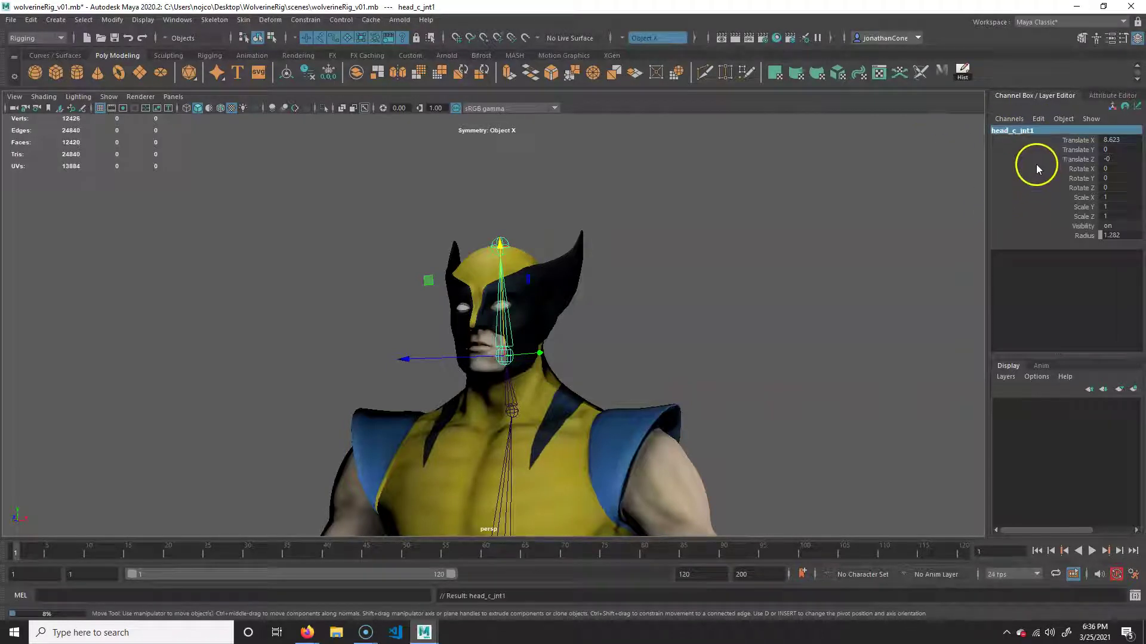
- Rename the end joint at the top of the head as head_c_jnt2
click(510, 244)
click(1033, 131)
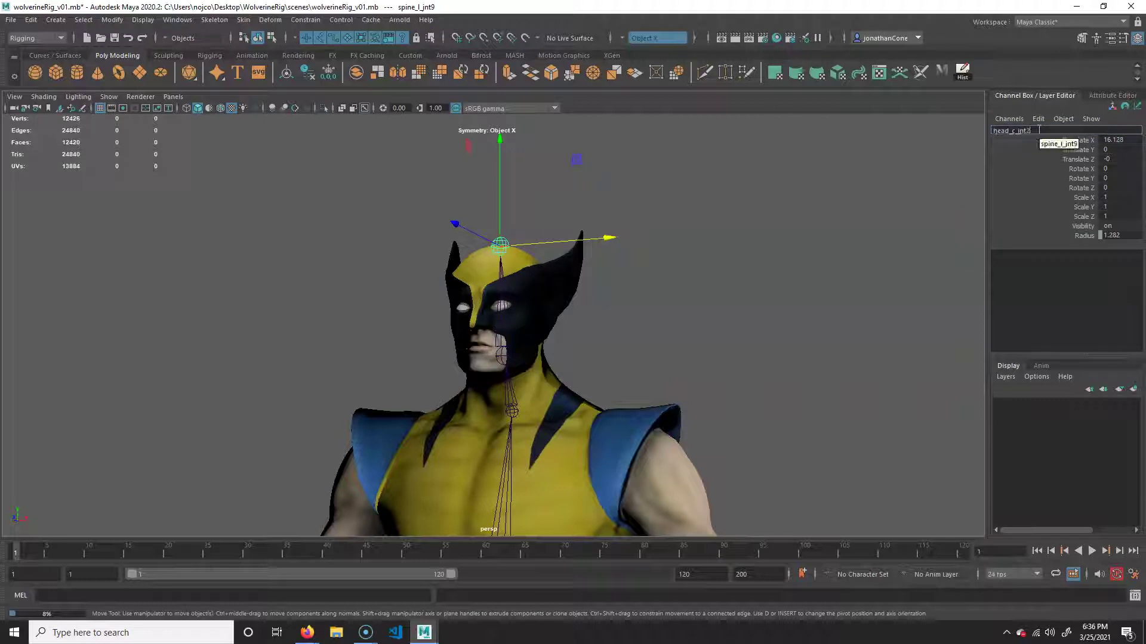
text(head_c_jnt2)
key(Return)
- Examine the spine, neck and head chain and the character's arms from several angles
scroll(537, 340, down, 3)
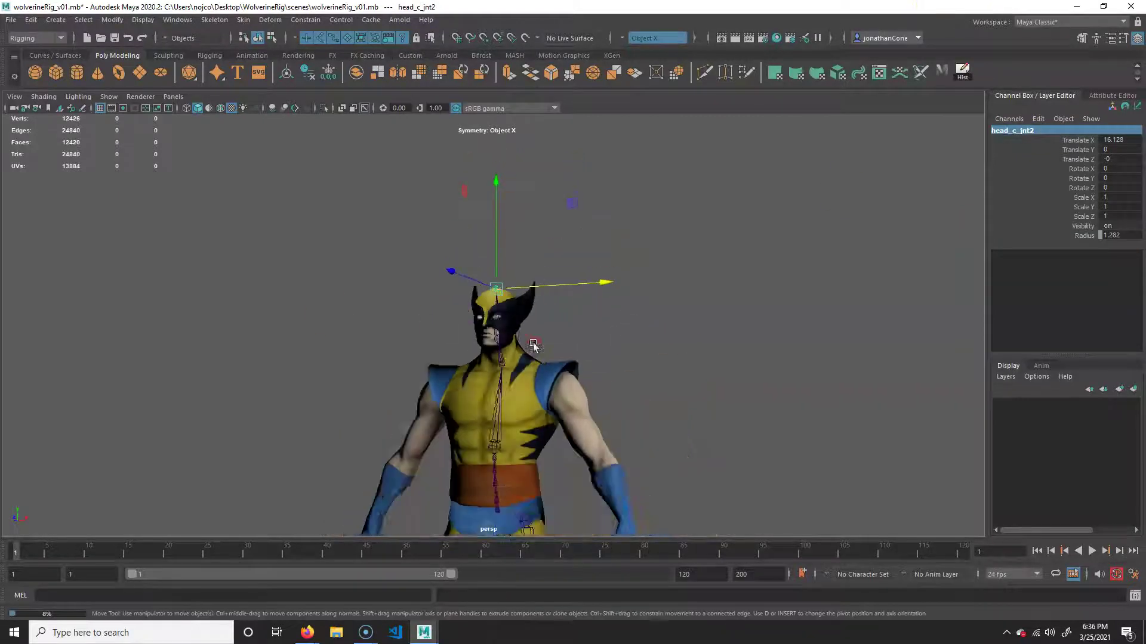
scroll(532, 344, down, 3)
alt+middle_drag(557, 426, 563, 292)
alt+drag(564, 292, 463, 342)
scroll(463, 342, up, 3)
alt+middle_drag(453, 337, 468, 406)
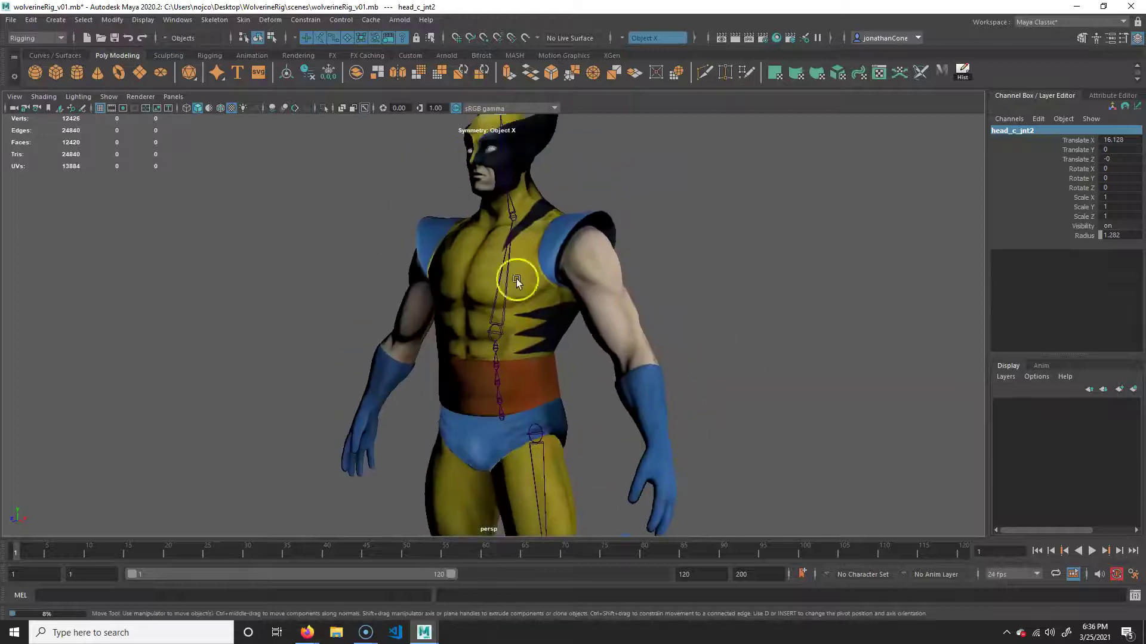
alt+drag(485, 146, 714, 371)
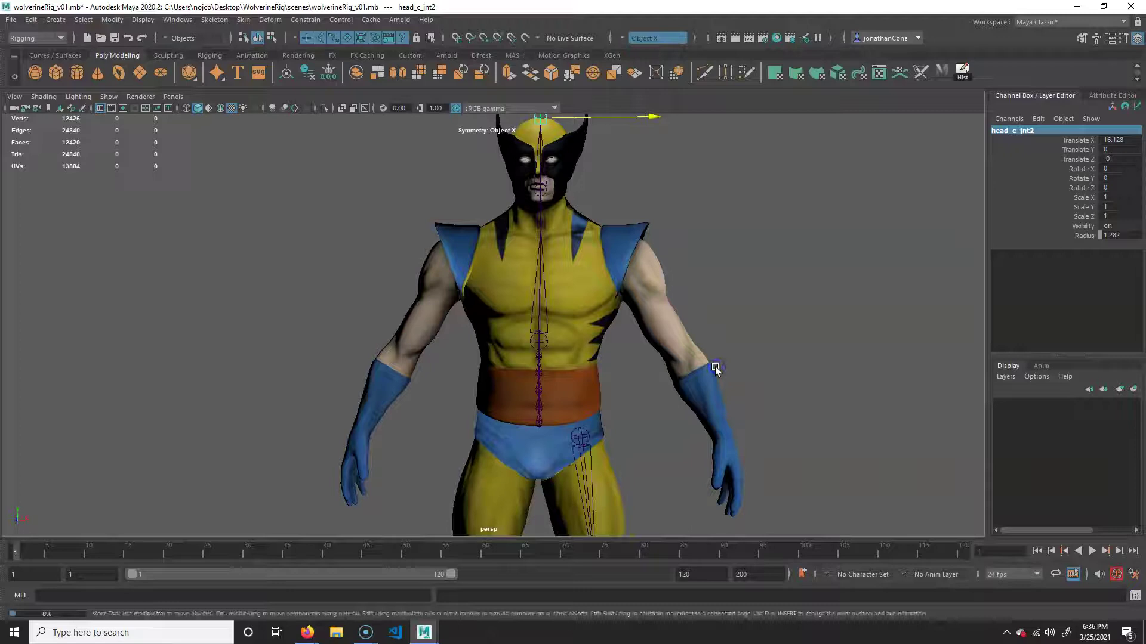
alt+middle_drag(715, 369, 675, 326)
alt+drag(710, 378, 619, 399)
- In the front view, start a new joint chain with a left clavicle joint beside the neck base, at about X 3.8, Y 124.3
key(space)
key(space)
key(space)
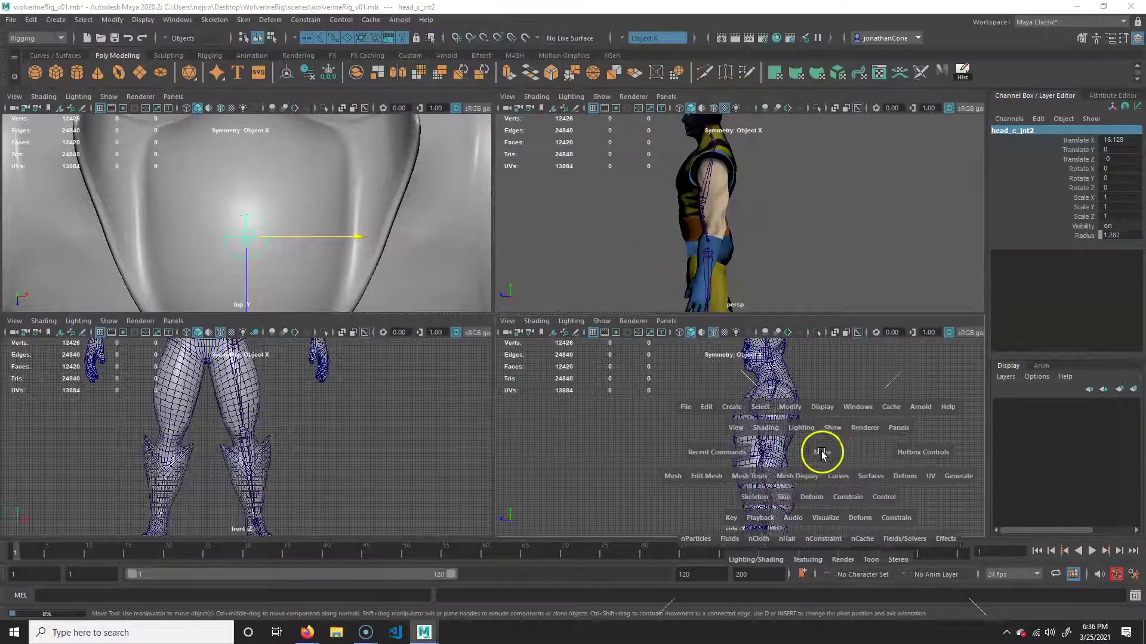
key(space)
alt+right_drag(592, 311, 603, 356)
alt+middle_drag(604, 357, 560, 356)
key(space)
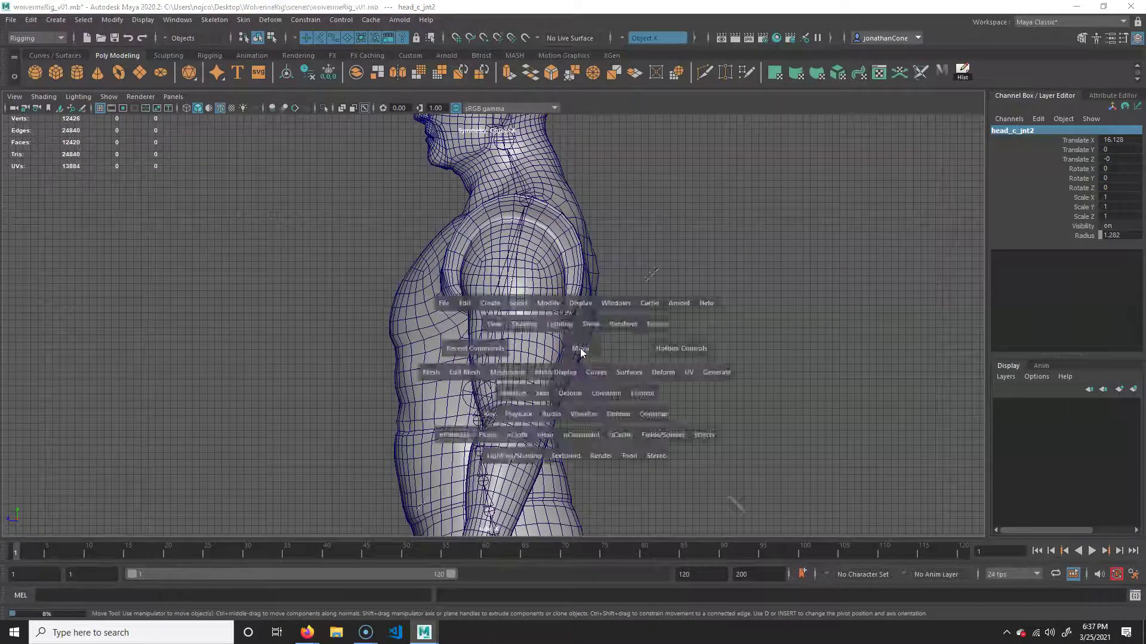
key(space)
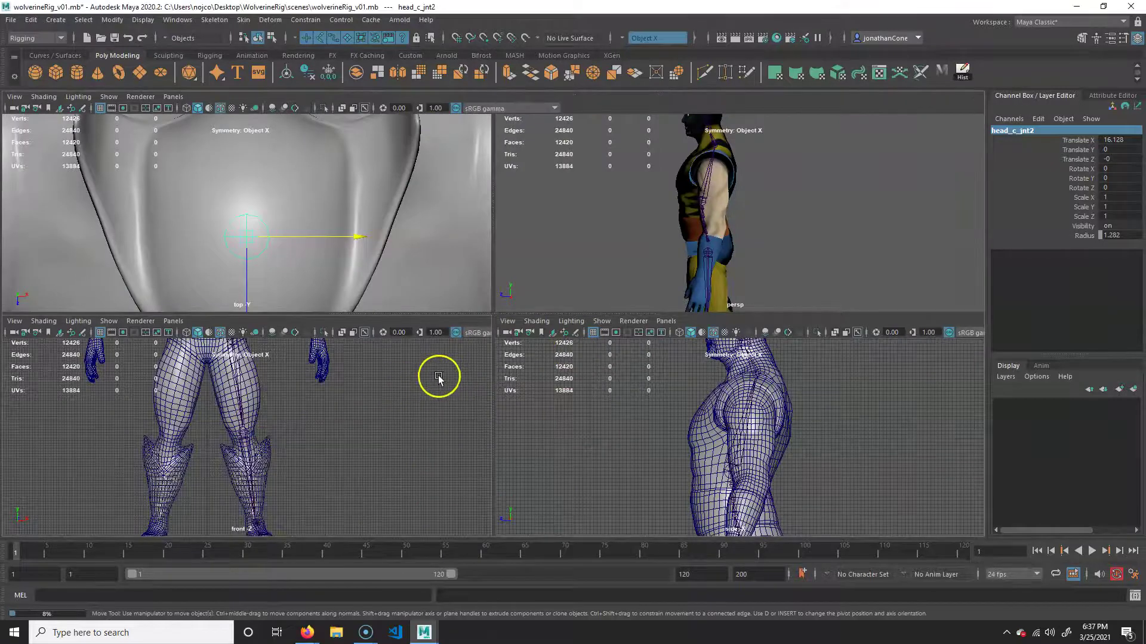
key(space)
alt+middle_drag(541, 187, 550, 422)
alt+right_drag(551, 422, 556, 388)
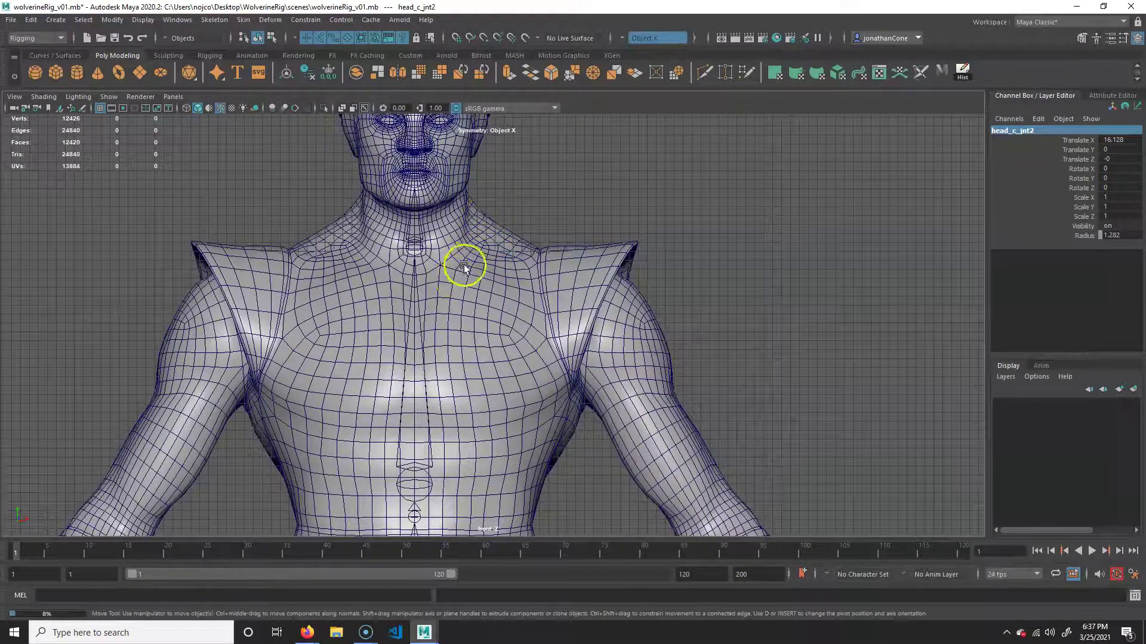
key(y)
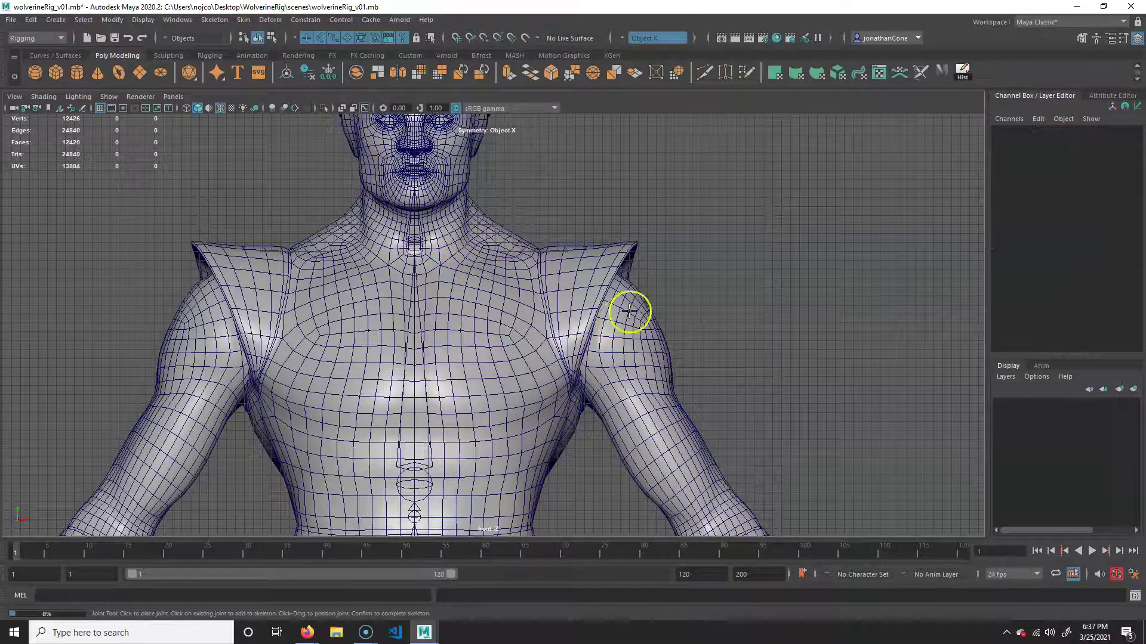
click(448, 275)
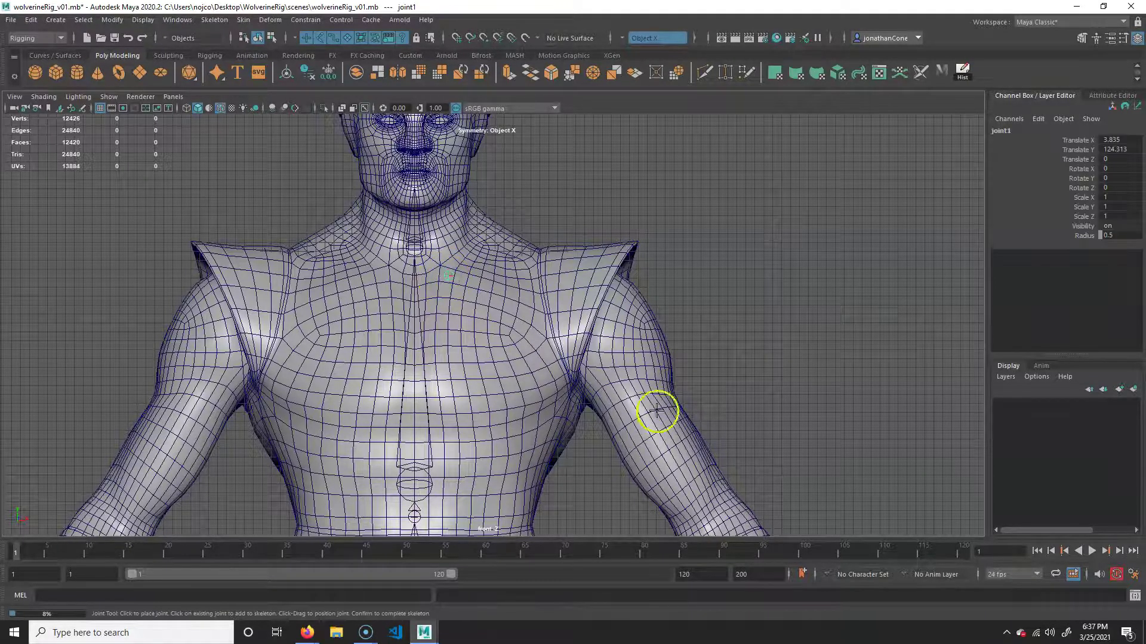
- Place the left shoulder joint in the front view, about 15.9 units from the clavicle joint
alt+middle_drag(656, 411, 663, 340)
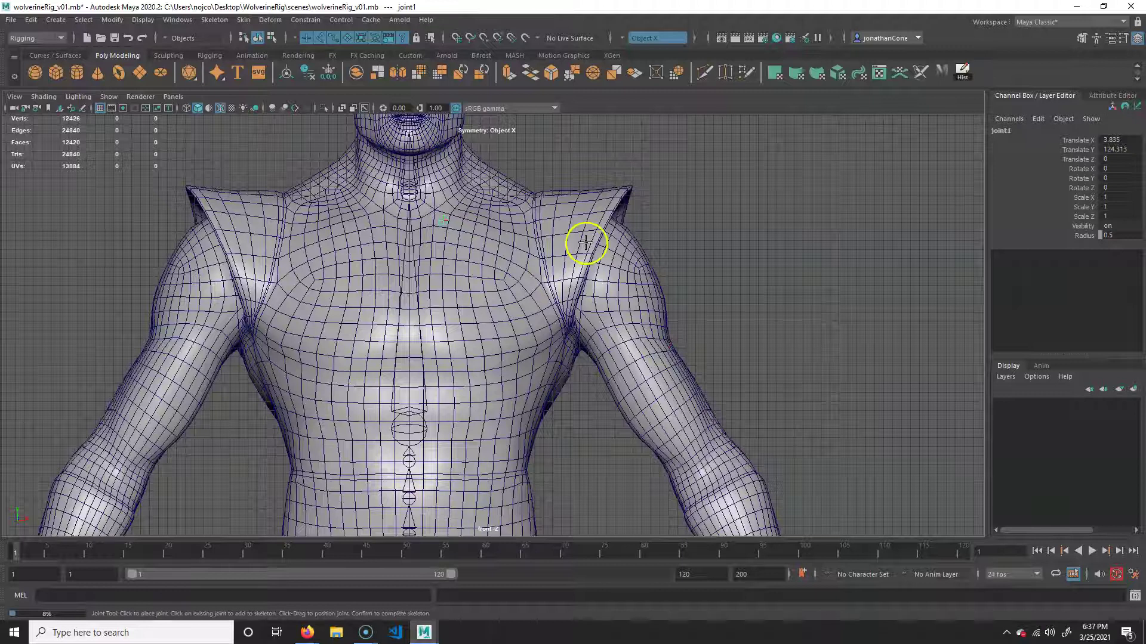
alt+middle_drag(615, 308, 603, 325)
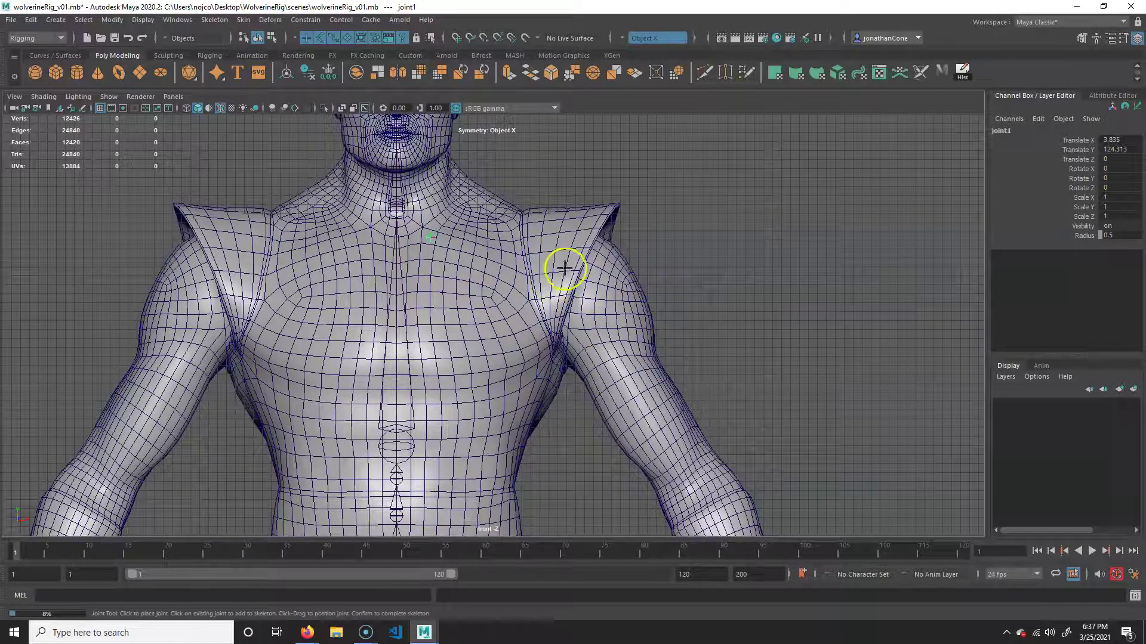
scroll(583, 324, down, 2)
alt+middle_drag(708, 420, 621, 311)
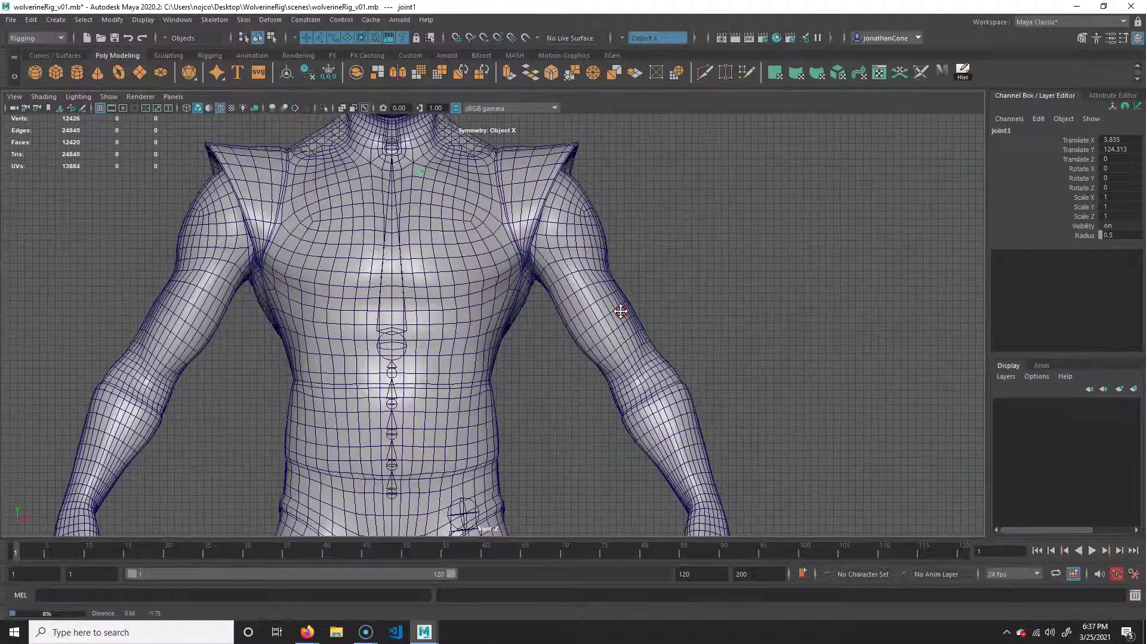
alt+right_drag(445, 264, 534, 250)
alt+middle_drag(533, 249, 558, 294)
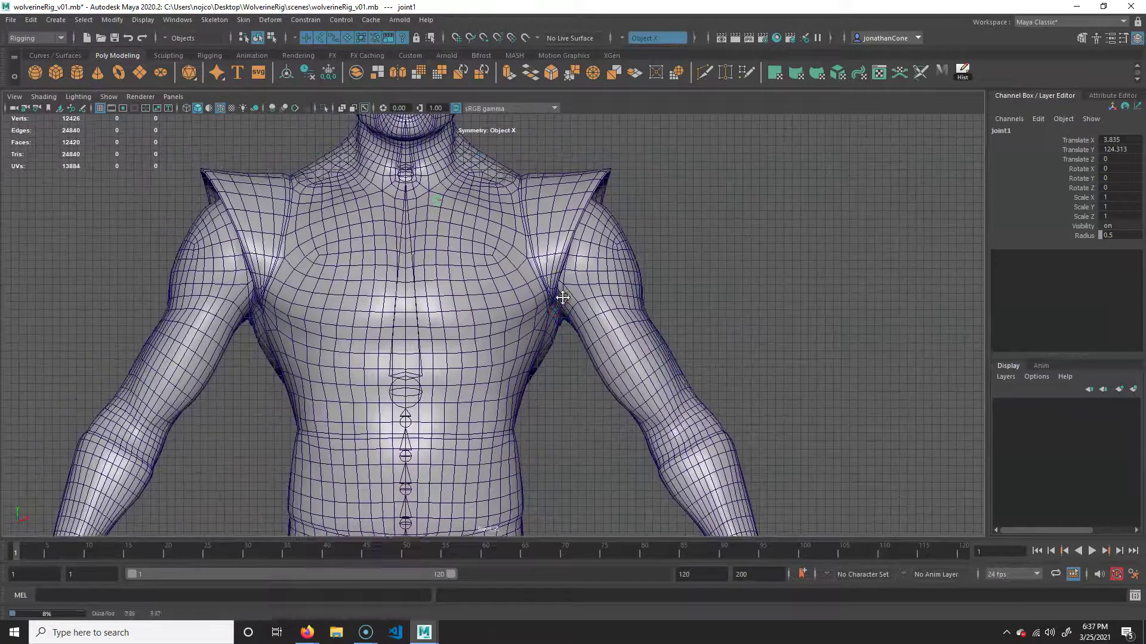
alt+middle_drag(628, 302, 631, 302)
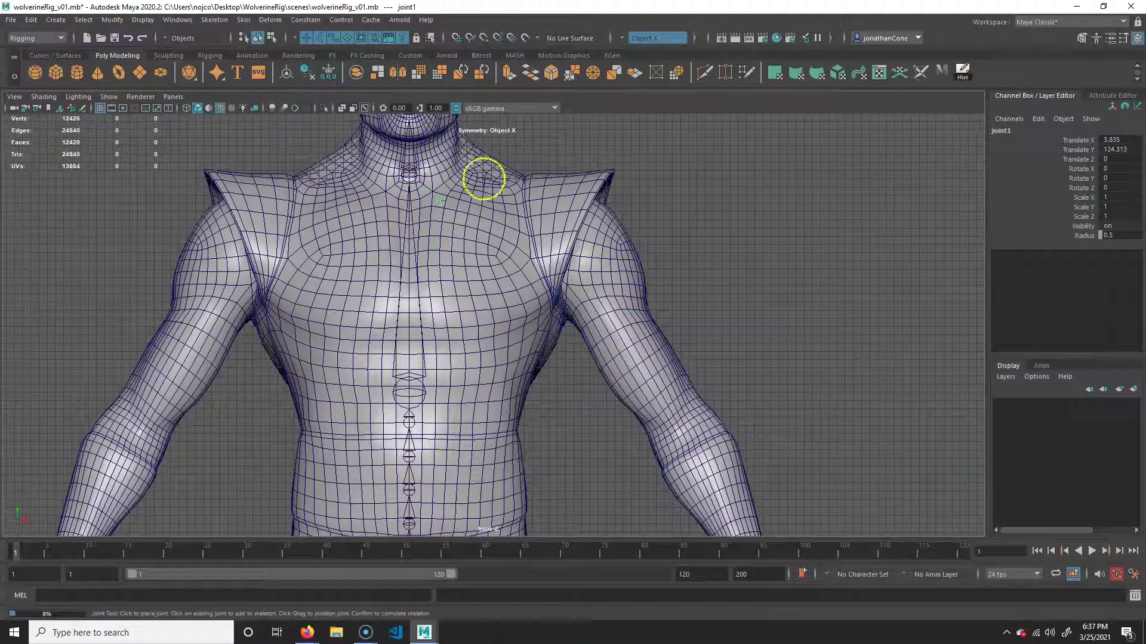
click(569, 225)
- Add the left elbow joint about 27.9 units from the shoulder, place the wrist joint, and complete and deselect the arm chain
alt+middle_drag(746, 436, 680, 324)
click(635, 326)
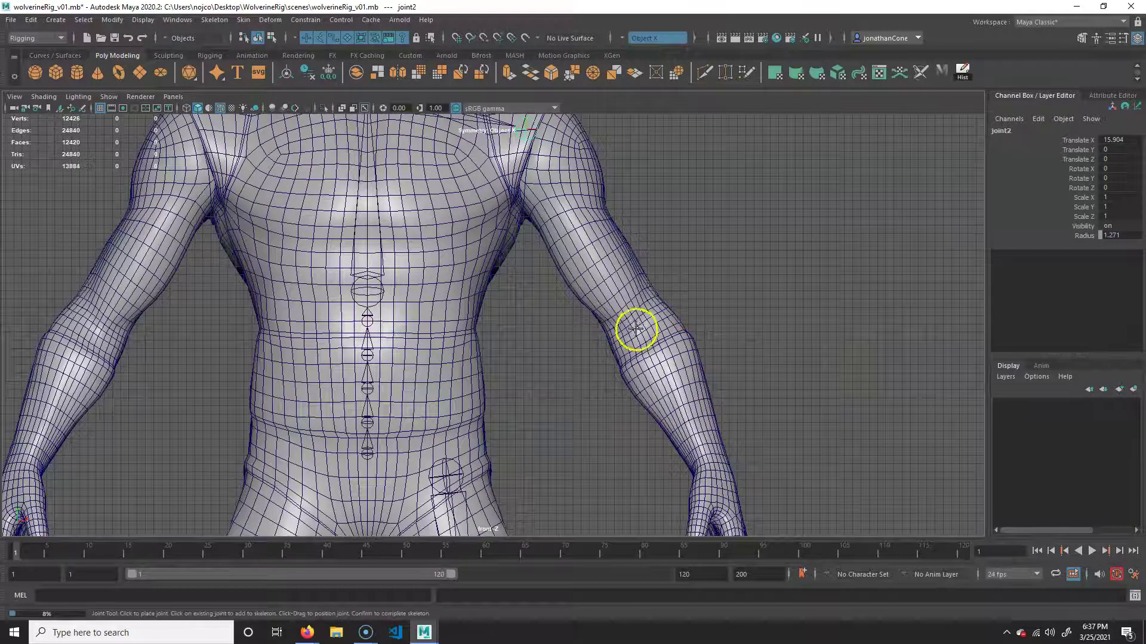
alt+middle_drag(739, 442, 654, 318)
click(644, 322)
key(Return)
alt+middle_drag(585, 166, 593, 303)
alt+right_drag(615, 301, 592, 292)
alt+drag(592, 292, 582, 238)
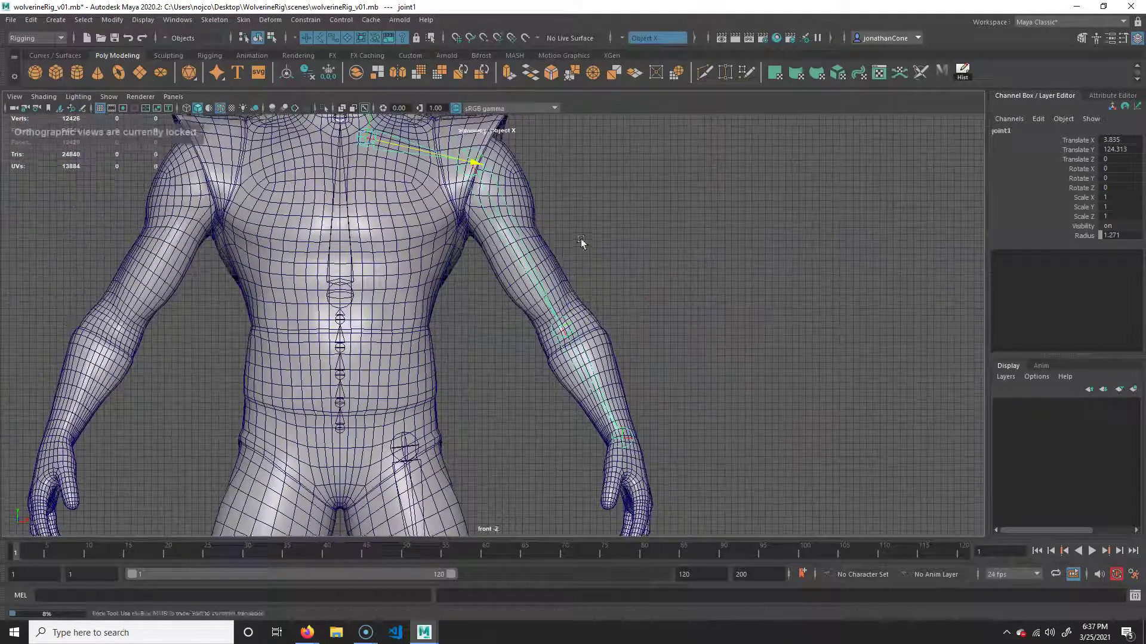
alt+middle_drag(581, 239, 585, 290)
key(w)
click(482, 252)
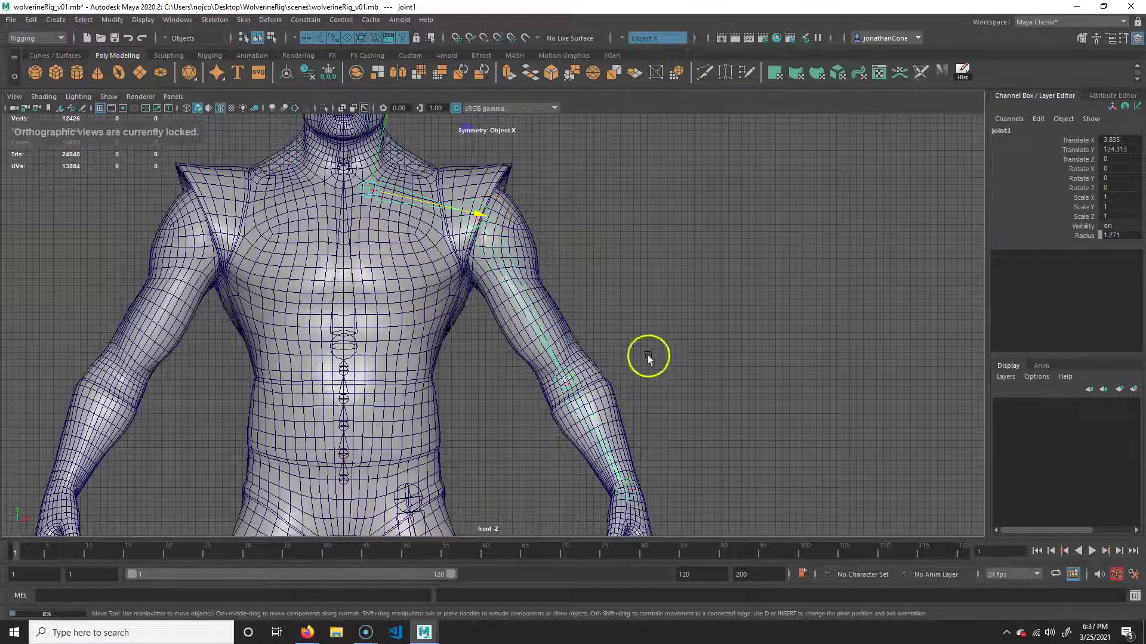
click(843, 422)
- In the side view, move the arm chain's clavicle joint back to a Translate Z of about -1.46, and select the shoulder joint
key(space)
key(space)
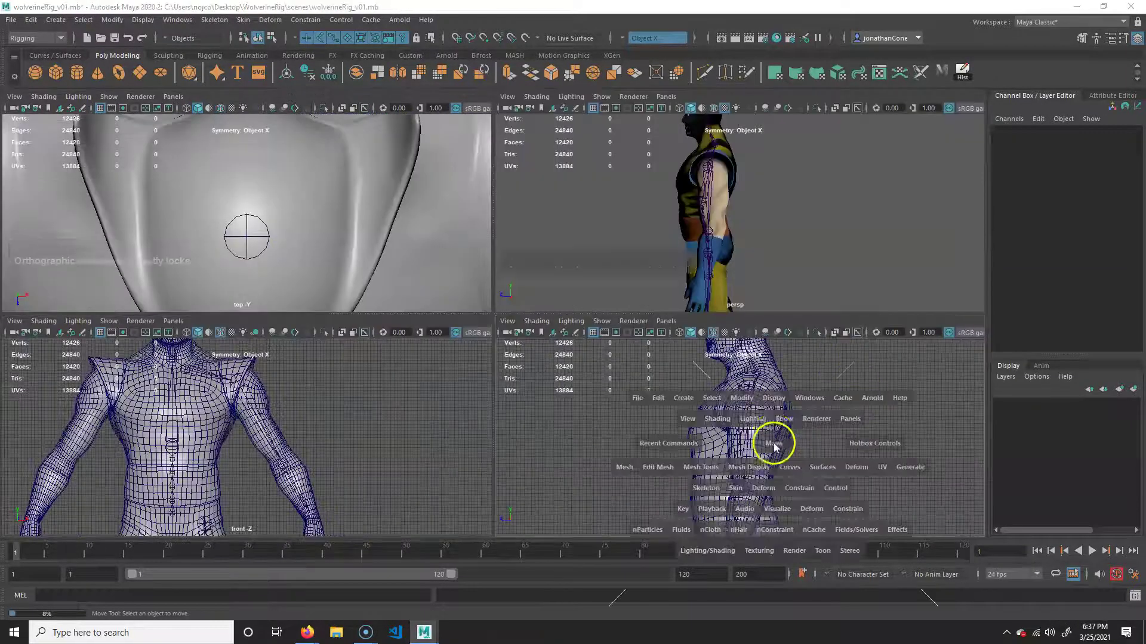
scroll(576, 374, up, 3)
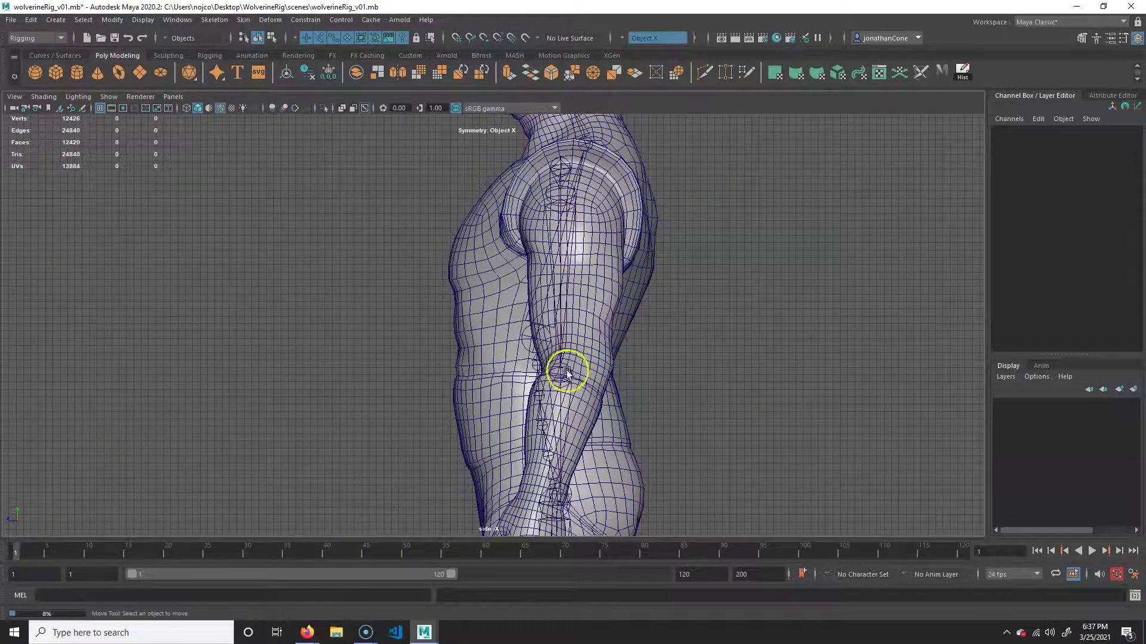
click(564, 371)
alt+middle_drag(597, 385, 625, 440)
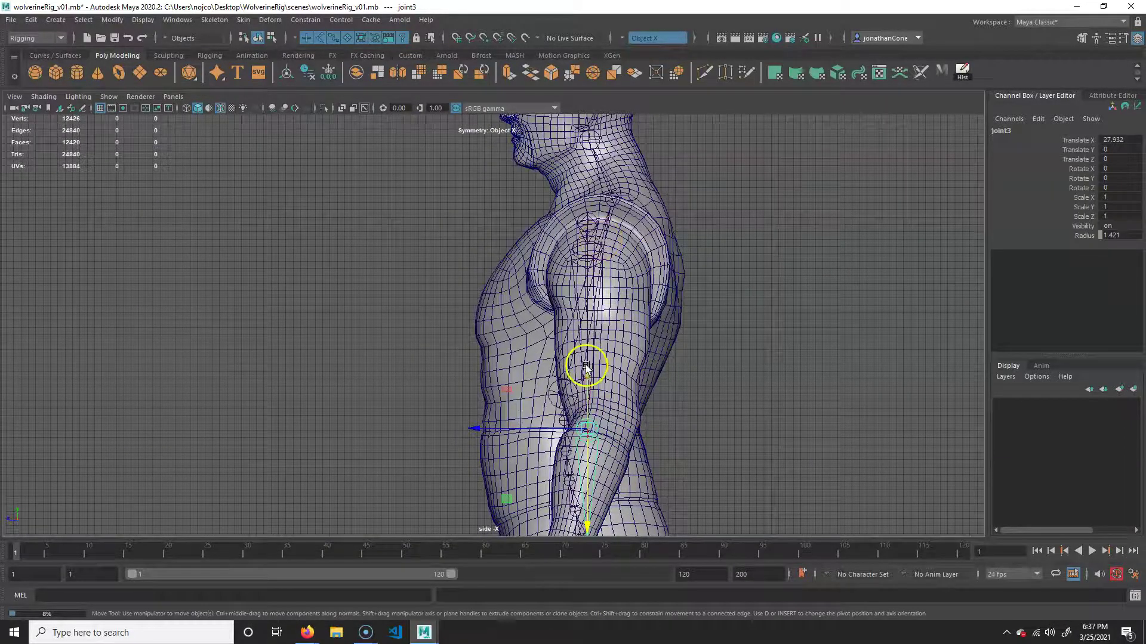
click(589, 222)
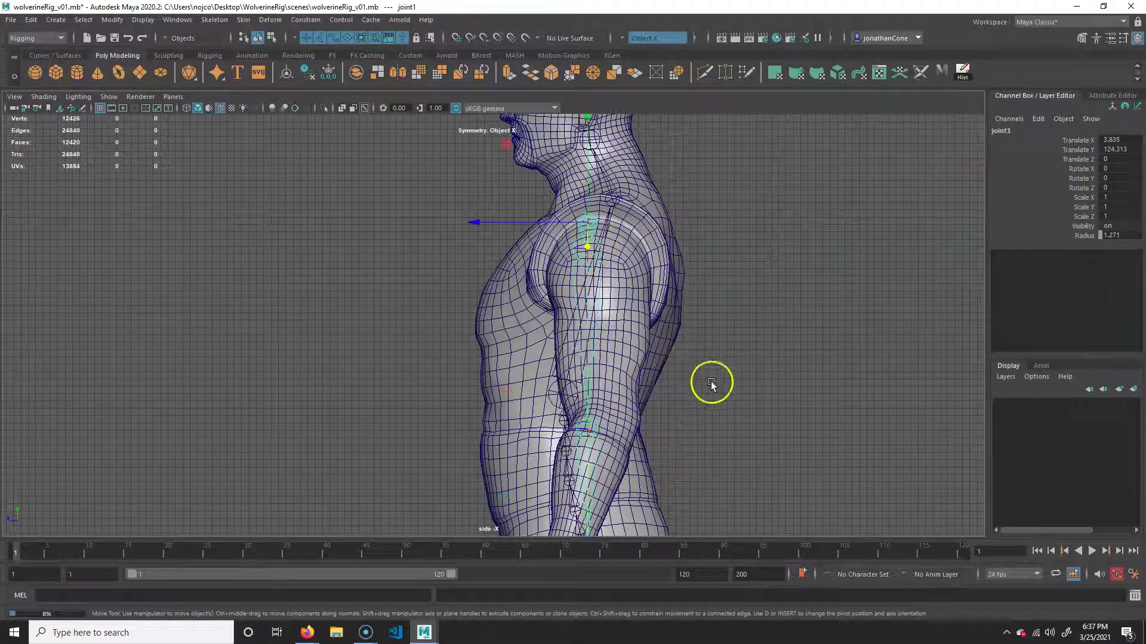
key(Up)
drag(475, 216, 484, 222)
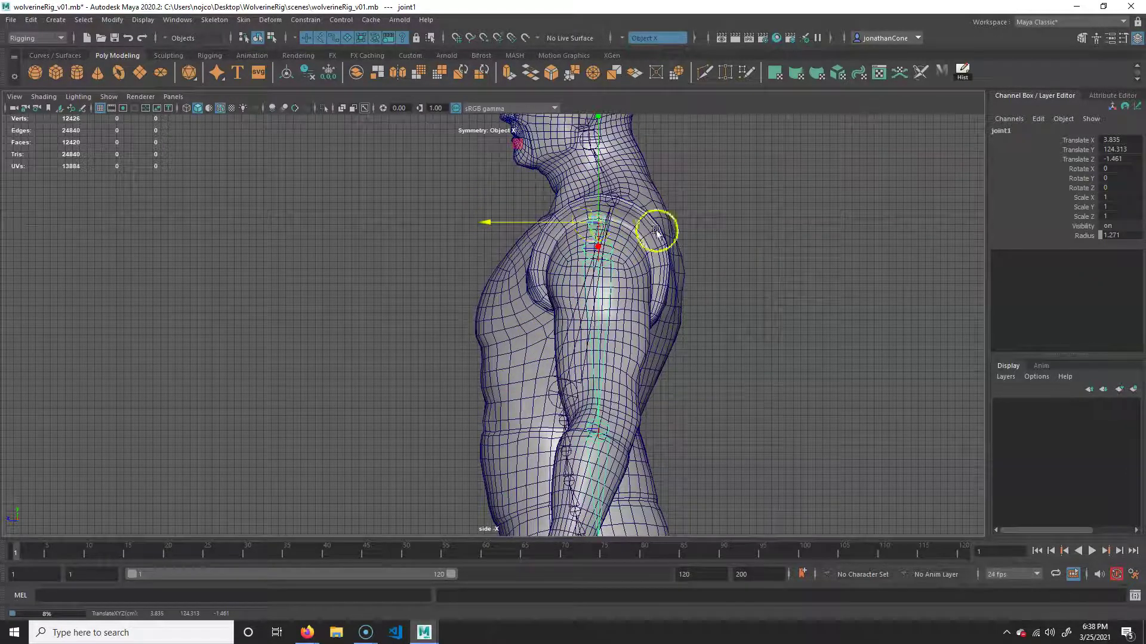
key(Down)
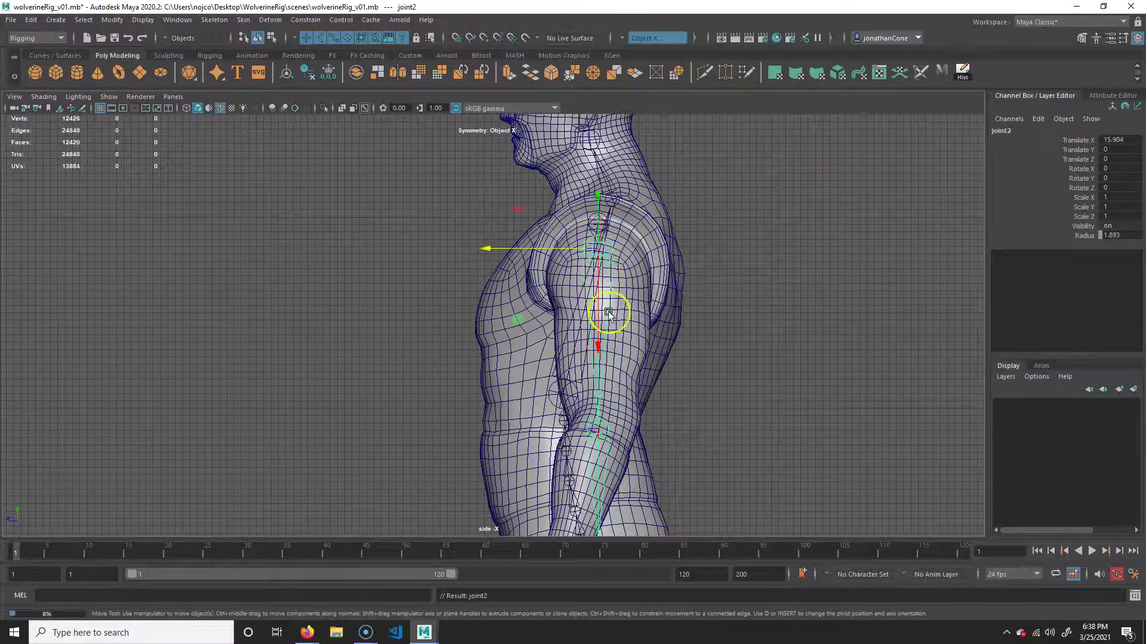
- In the side view, move the left elbow joint back to a Translate Z of about -2.76
key(Down)
alt+middle_drag(535, 446, 539, 391)
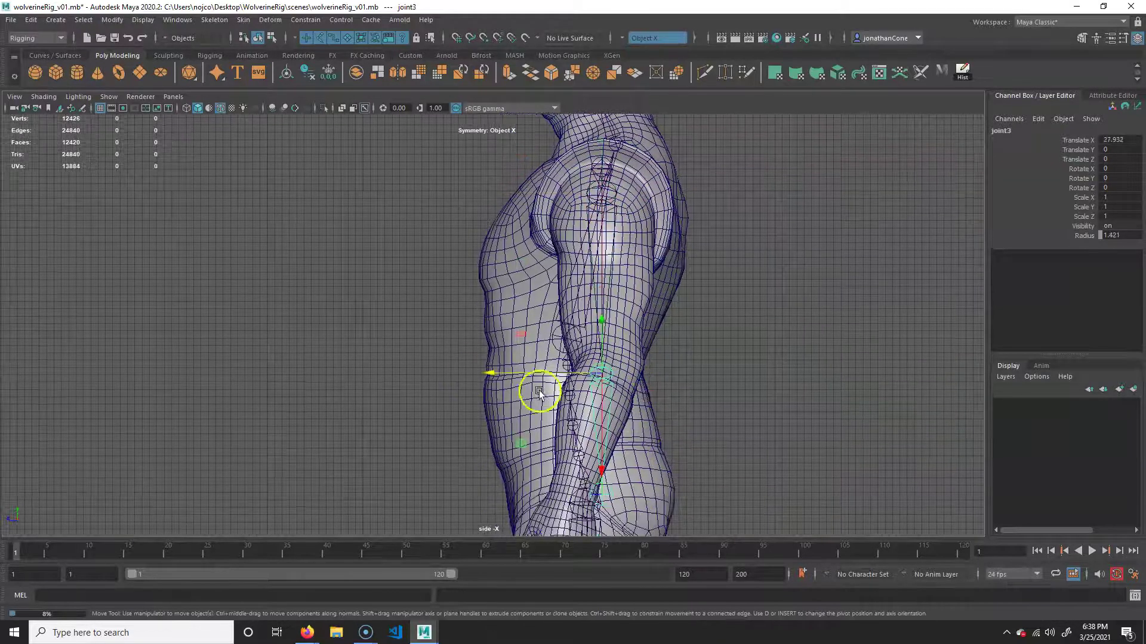
drag(491, 373, 510, 371)
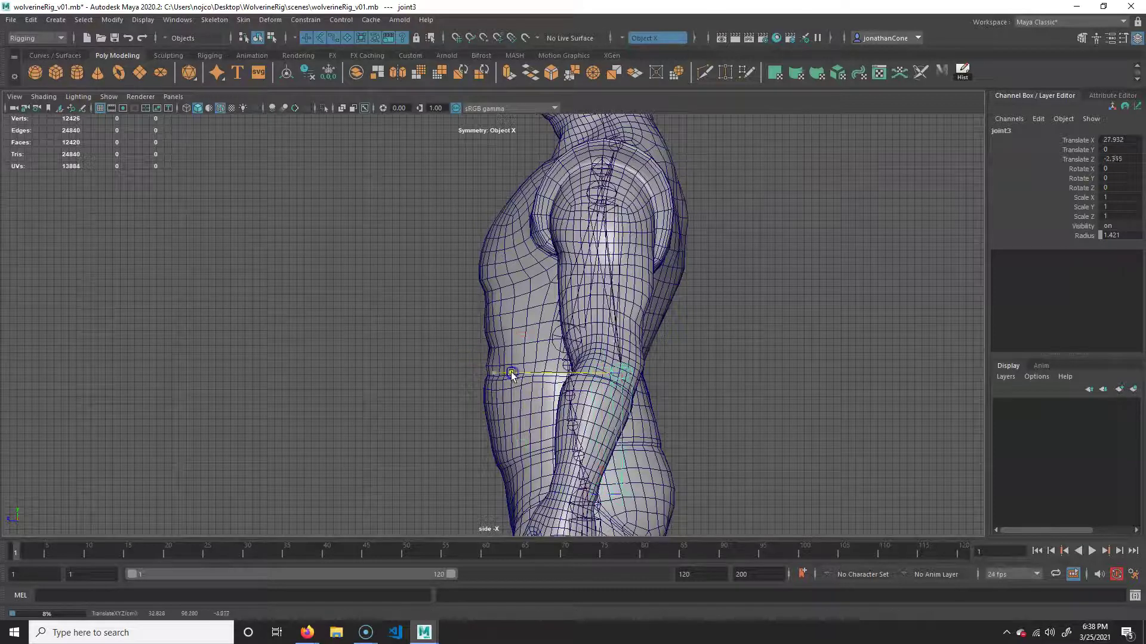
- In the side view, move the left wrist joint forward to a Translate Z of about 7.3 so it sits inside the wrist
click(625, 504)
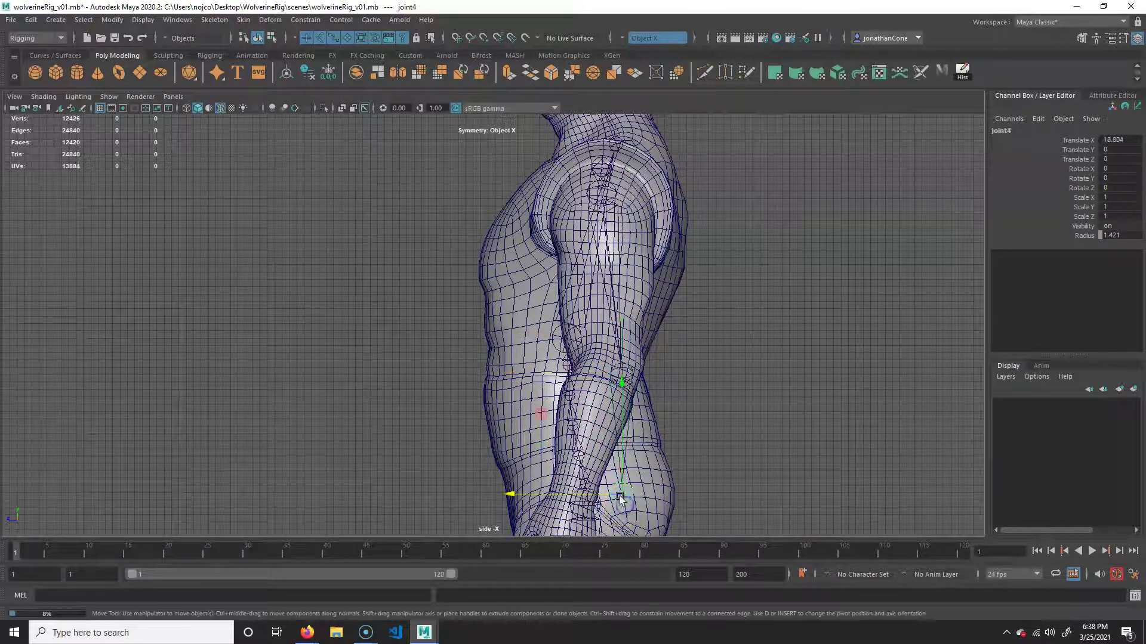
alt+middle_drag(523, 484, 535, 448)
drag(528, 457, 474, 457)
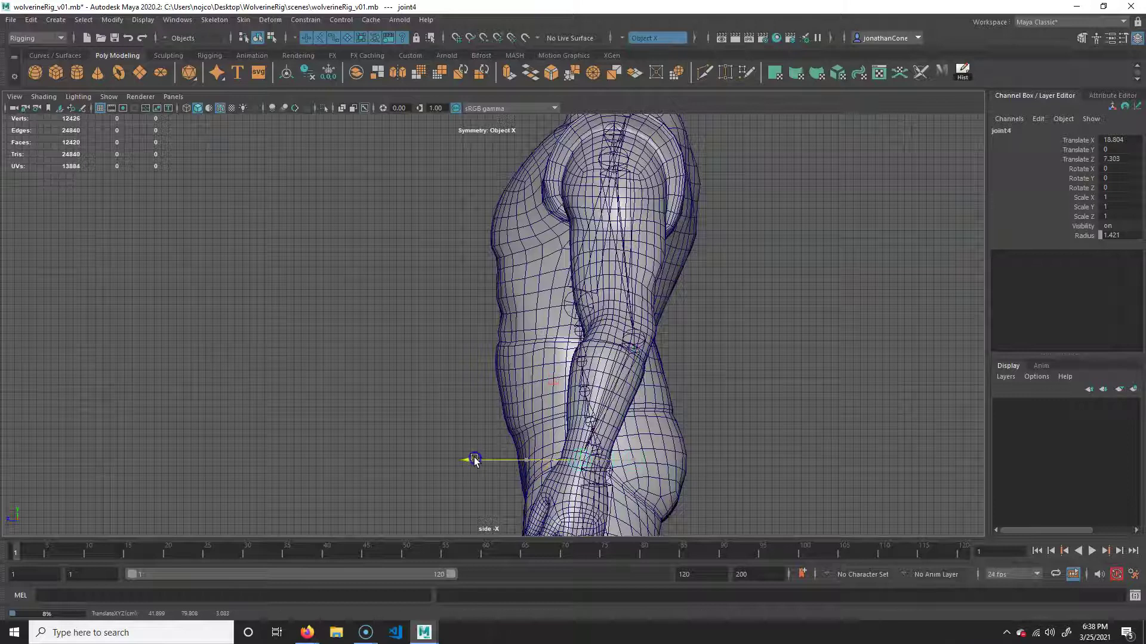
alt+middle_drag(632, 368, 628, 409)
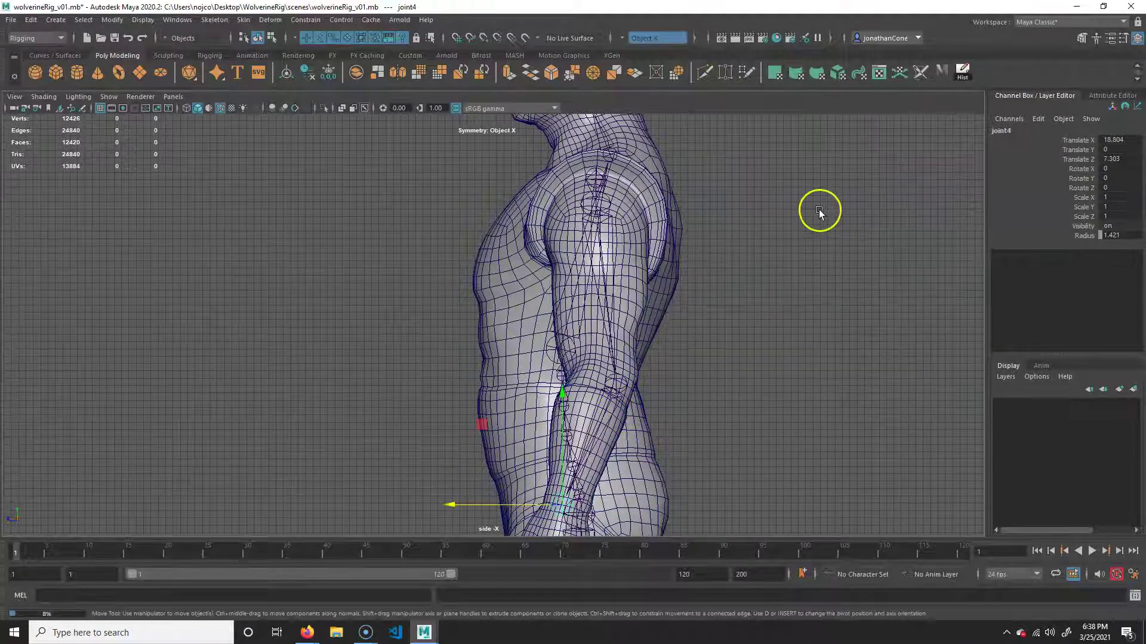
- In the perspective view, slide the left elbow joint along the arm to a Translate X of about 28.2
key(space)
key(space)
key(space)
alt+drag(740, 320, 448, 376)
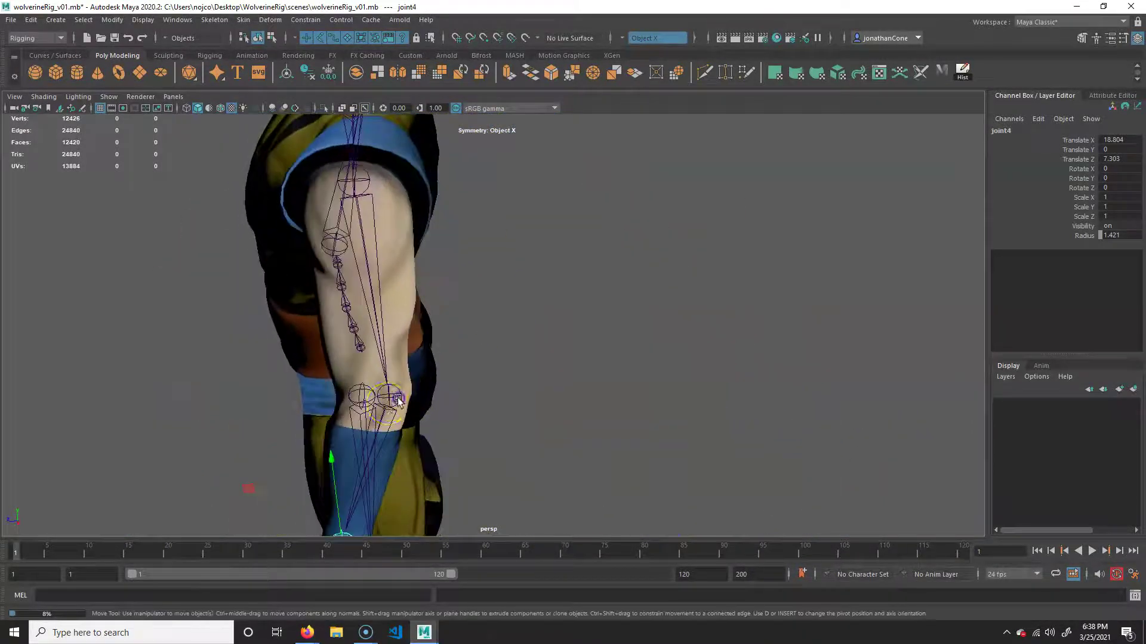
click(379, 402)
alt+middle_drag(429, 409, 573, 348)
alt+drag(572, 348, 493, 325)
alt+middle_drag(491, 307, 502, 335)
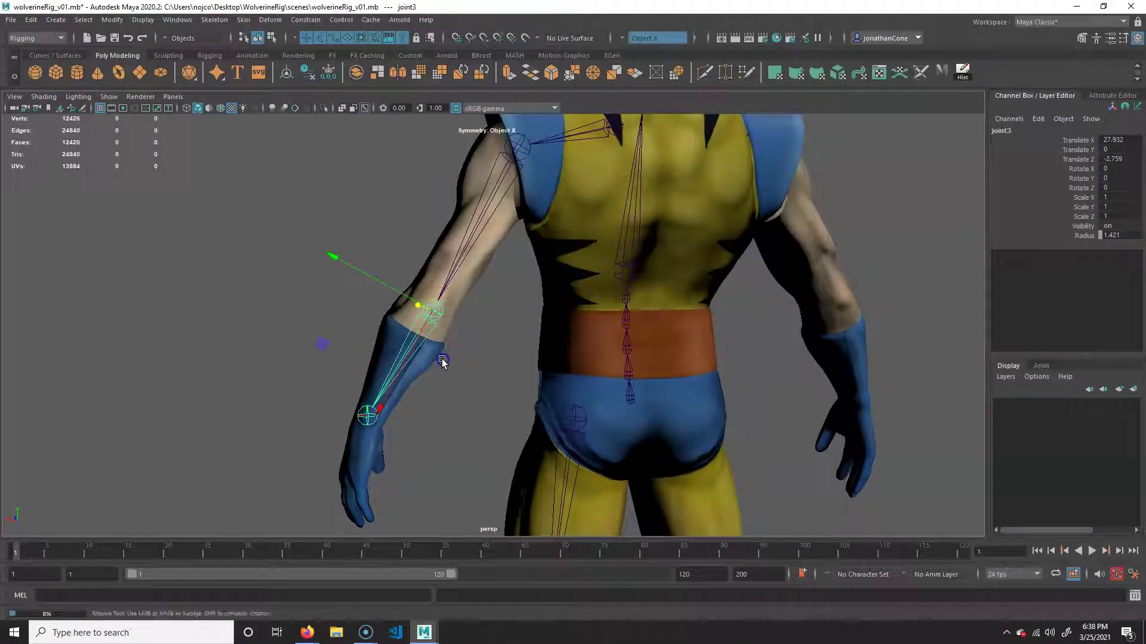
middle_drag(379, 412, 382, 403)
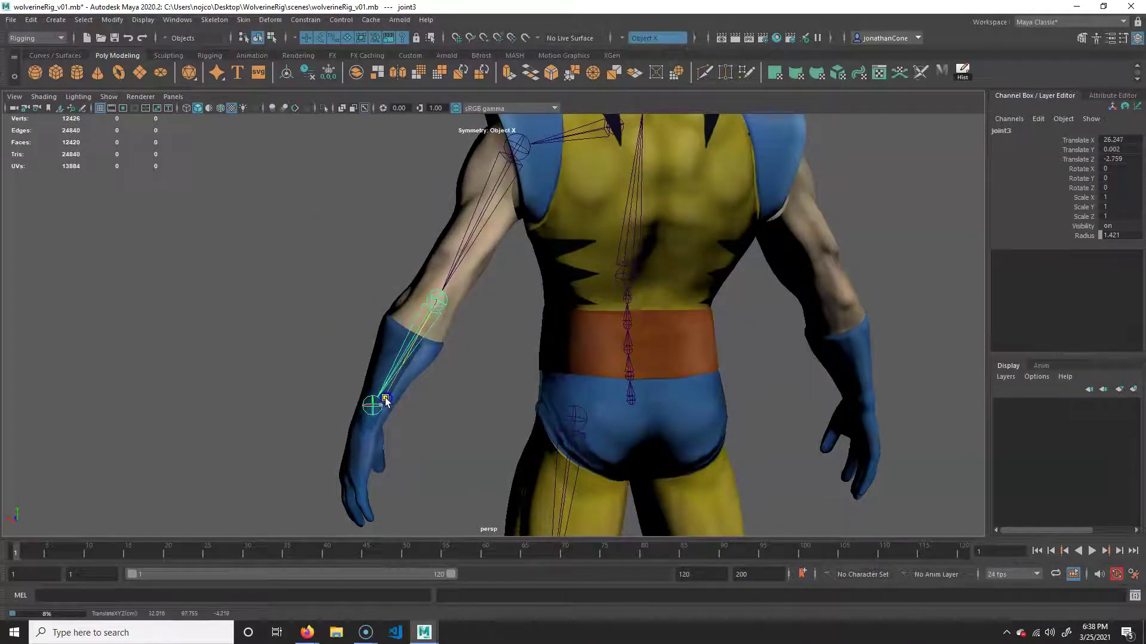
- Select the left wrist joint and check its placement and the arm chain from the front
alt+drag(455, 345, 584, 388)
click(578, 444)
alt+drag(572, 487, 656, 416)
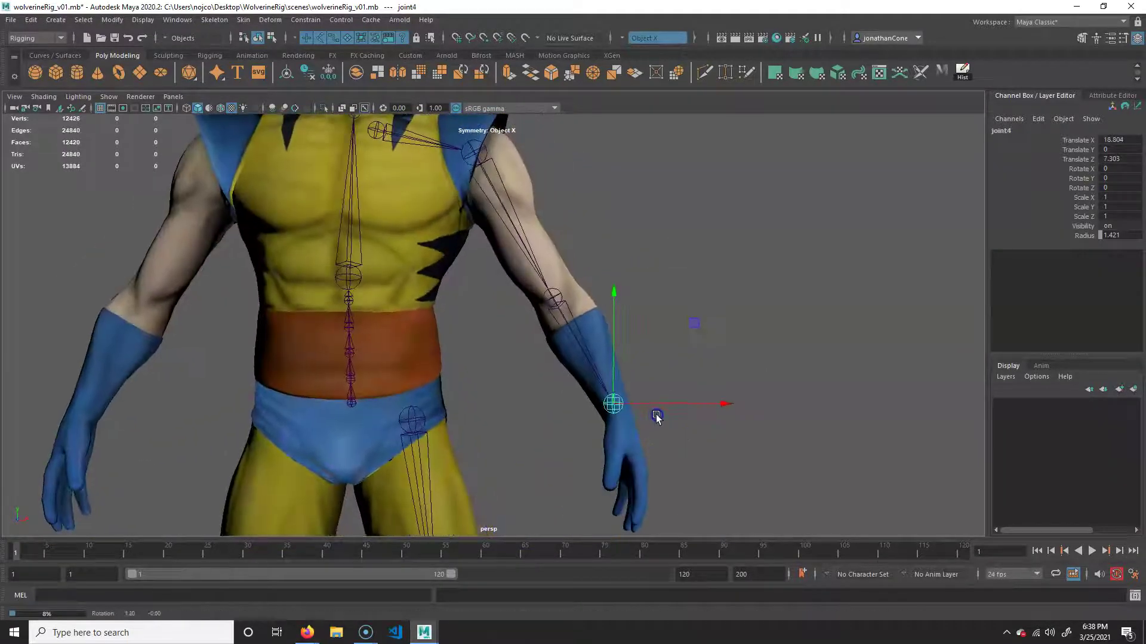
drag(693, 323, 573, 352)
alt+drag(518, 190, 501, 286)
- Orient the joints of the left arm chain, starting from the clavicle joint
click(516, 285)
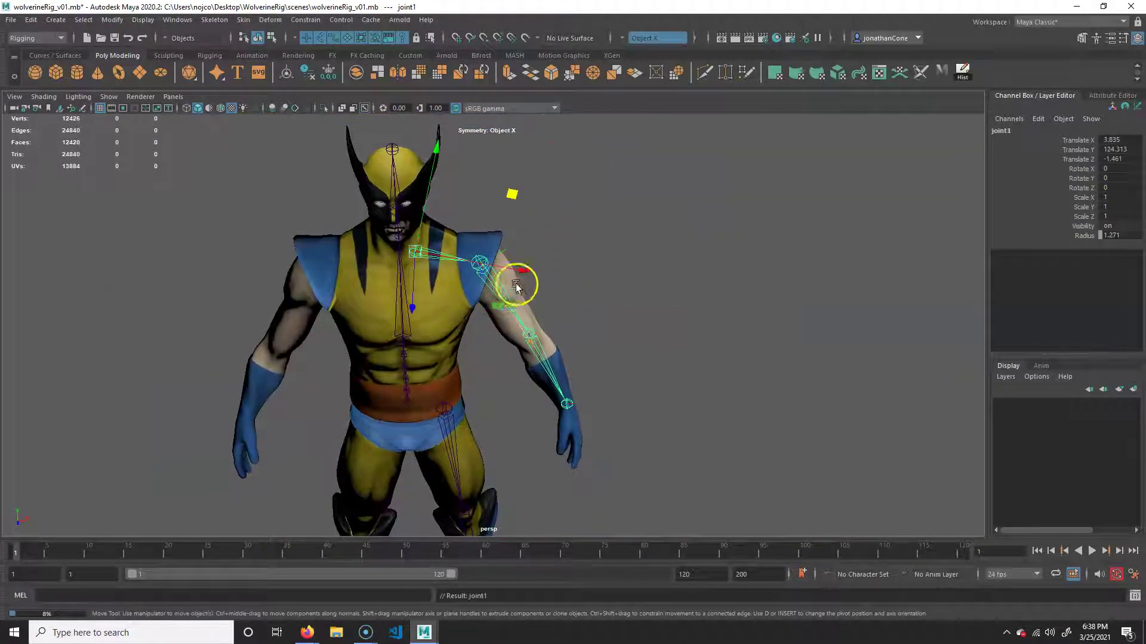
click(210, 24)
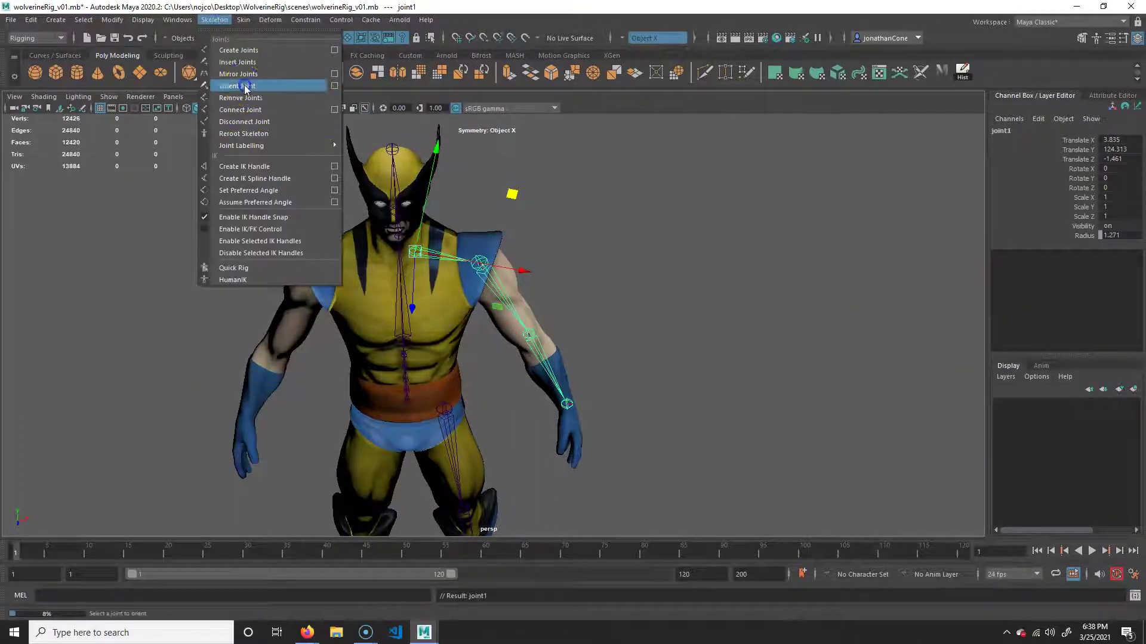
click(245, 88)
alt+drag(603, 434, 390, 411)
alt+drag(557, 427, 342, 399)
alt+right_drag(342, 398, 537, 384)
alt+drag(537, 384, 573, 370)
click(549, 274)
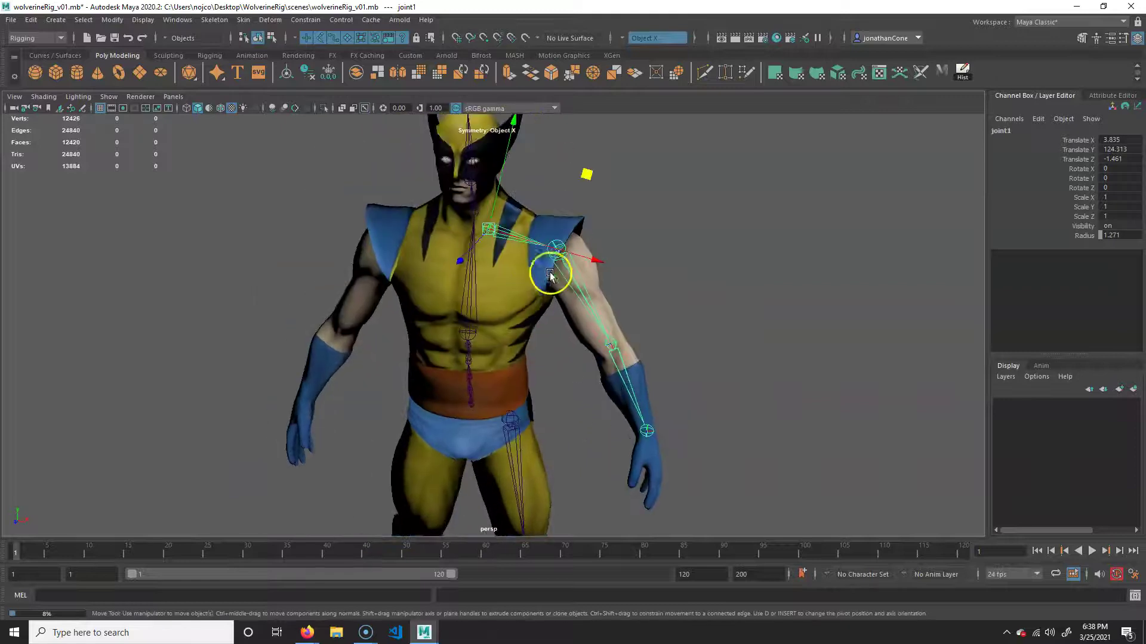
- Replace "joint" with "arm_l_jnt" in the names of the whole left arm hierarchy
click(113, 19)
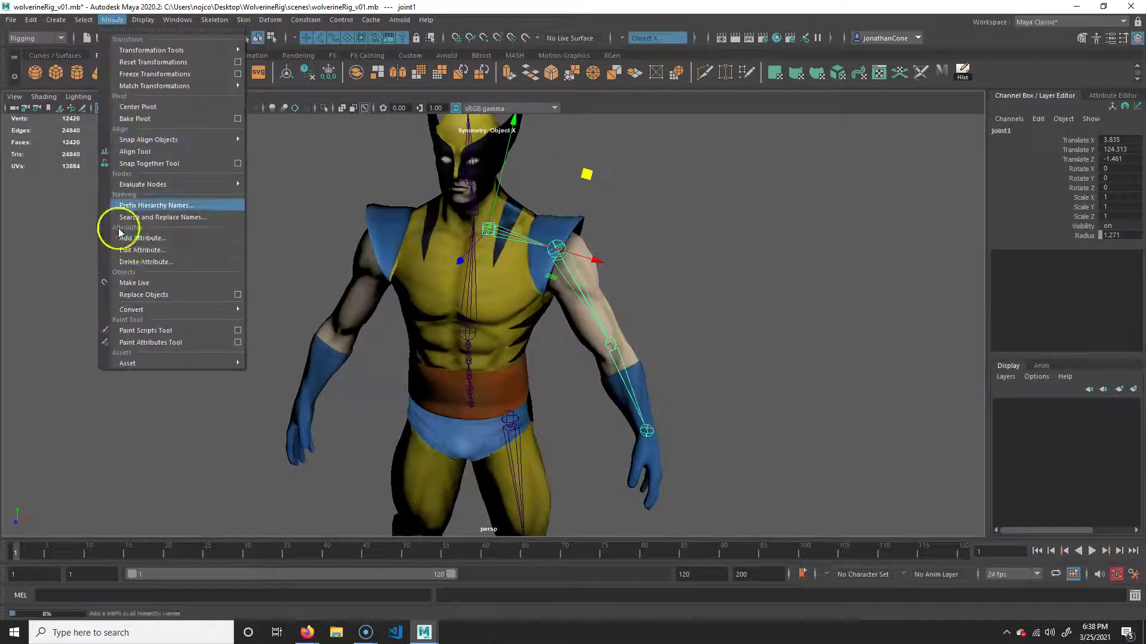
click(154, 215)
click(857, 250)
double_click(857, 219)
drag(846, 231, 779, 234)
text(arm_jnt)
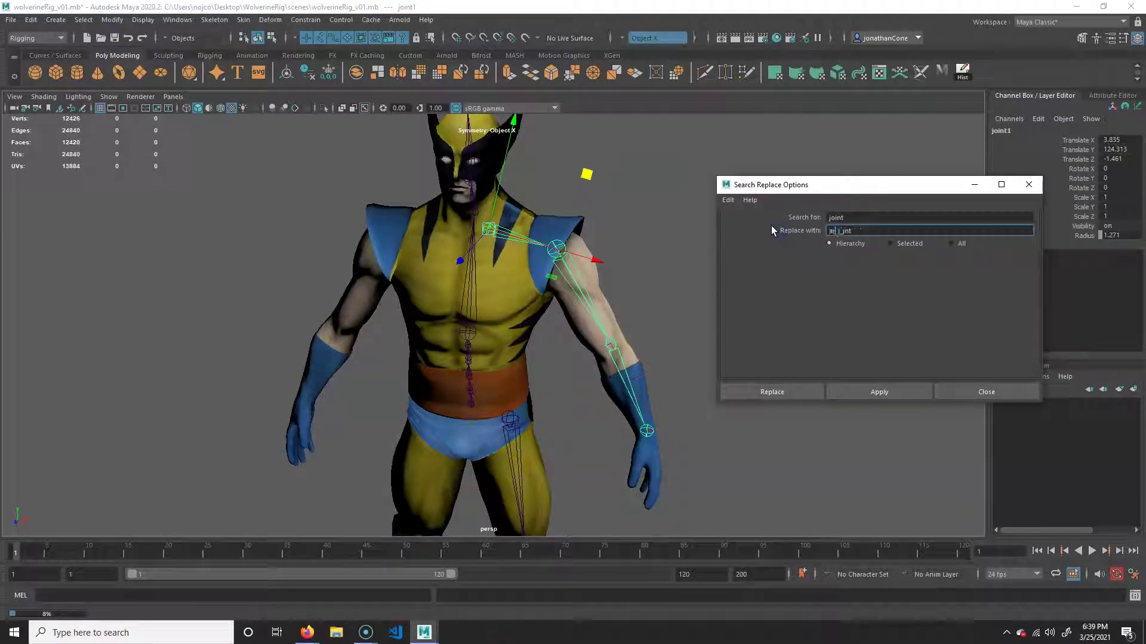
click(817, 235)
click(796, 398)
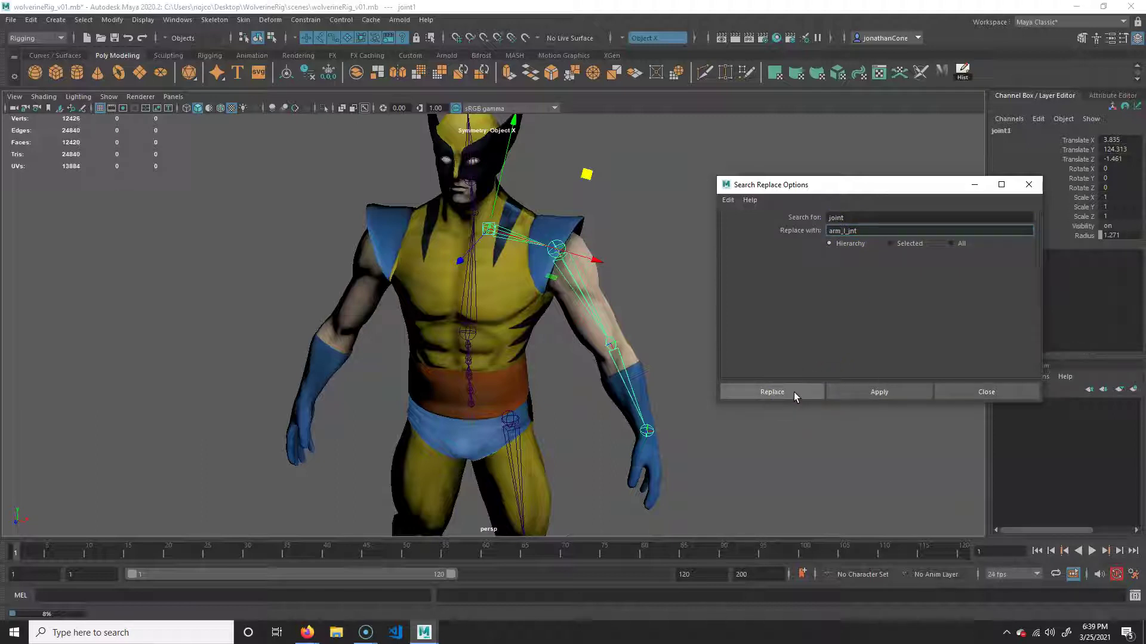
- Frame the left hand with the Joint tool active and display the wireframe over the shaded model
click(564, 290)
alt+middle_drag(711, 488, 688, 391)
alt+drag(688, 391, 555, 346)
alt+right_drag(555, 346, 552, 230)
alt+drag(572, 415, 567, 381)
alt+right_drag(567, 381, 611, 394)
alt+drag(612, 397, 692, 411)
alt+right_drag(692, 411, 726, 411)
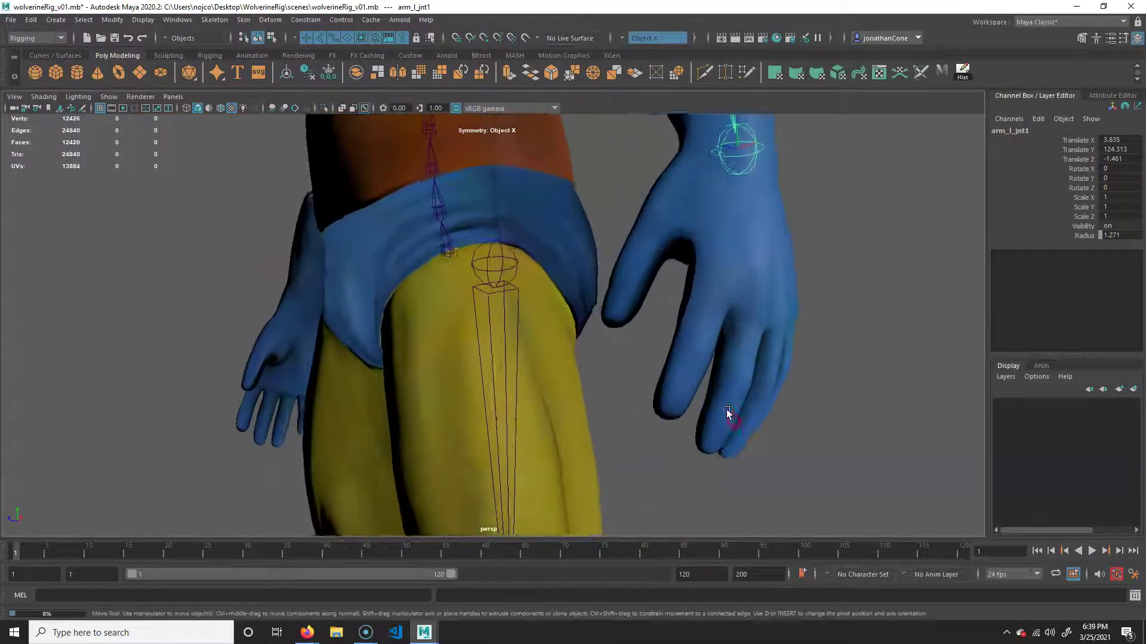
alt+middle_drag(726, 411, 711, 437)
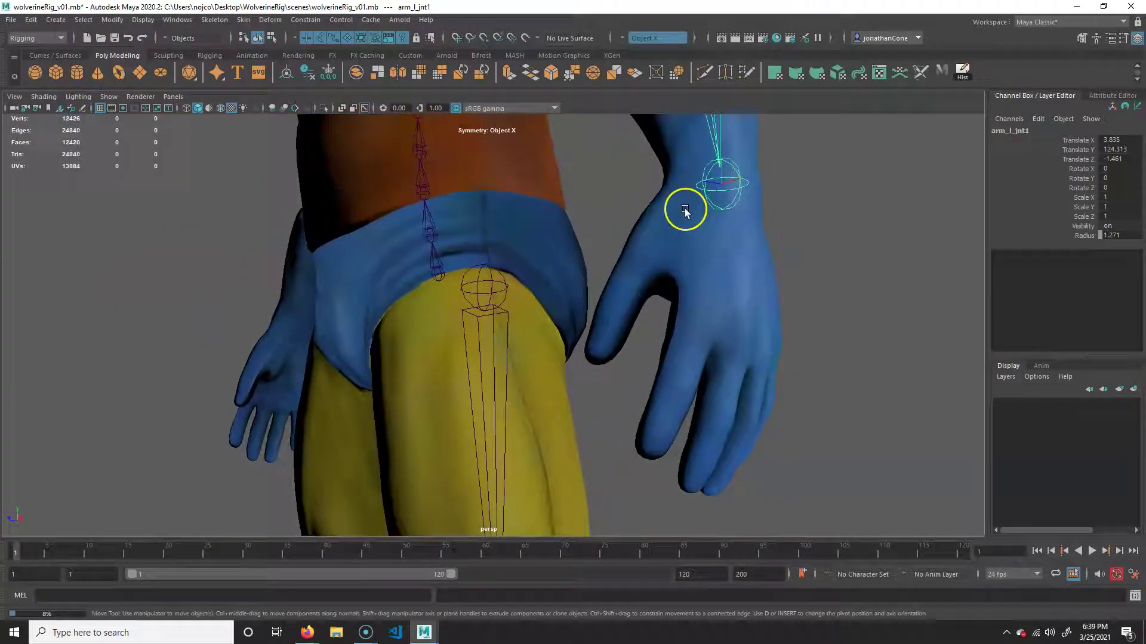
click(214, 20)
click(243, 50)
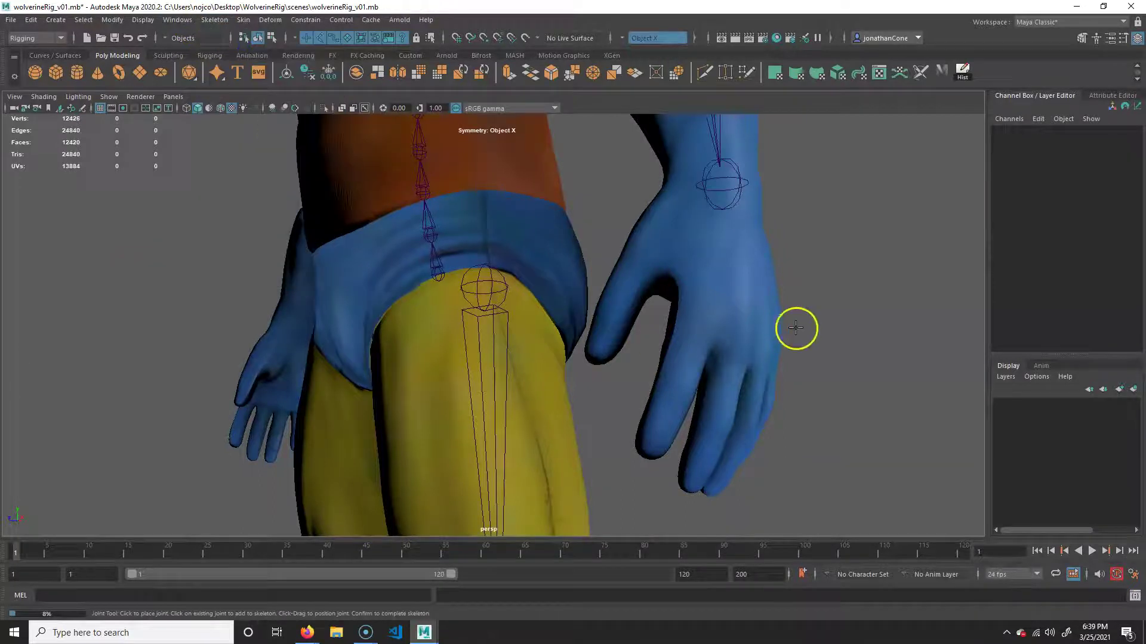
alt+drag(717, 235, 713, 307)
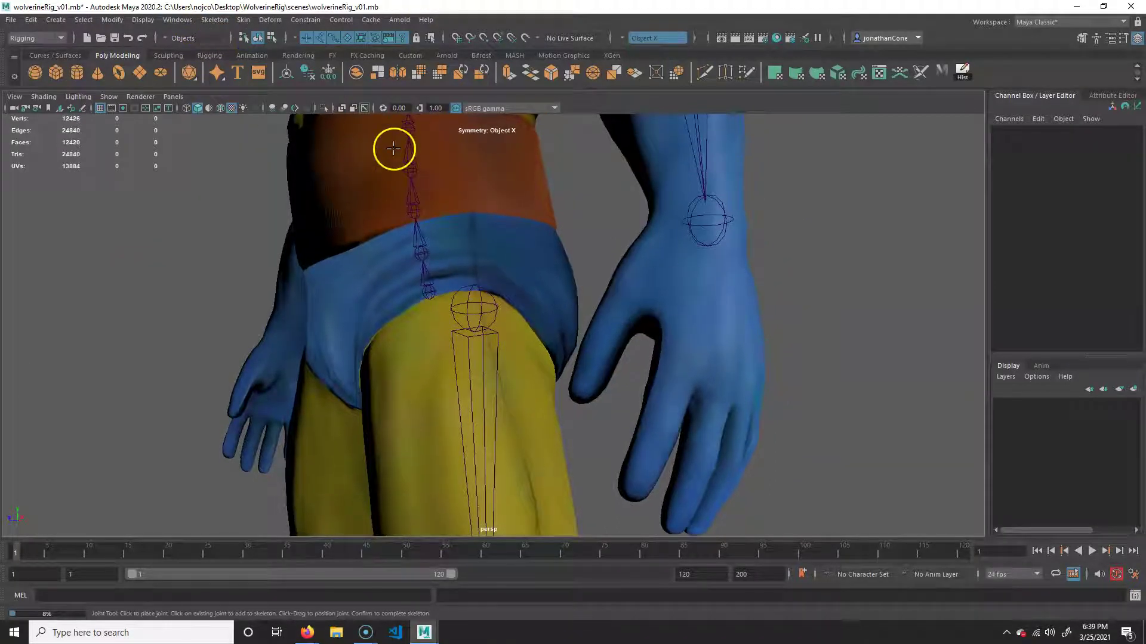
click(221, 109)
alt+drag(698, 442, 719, 423)
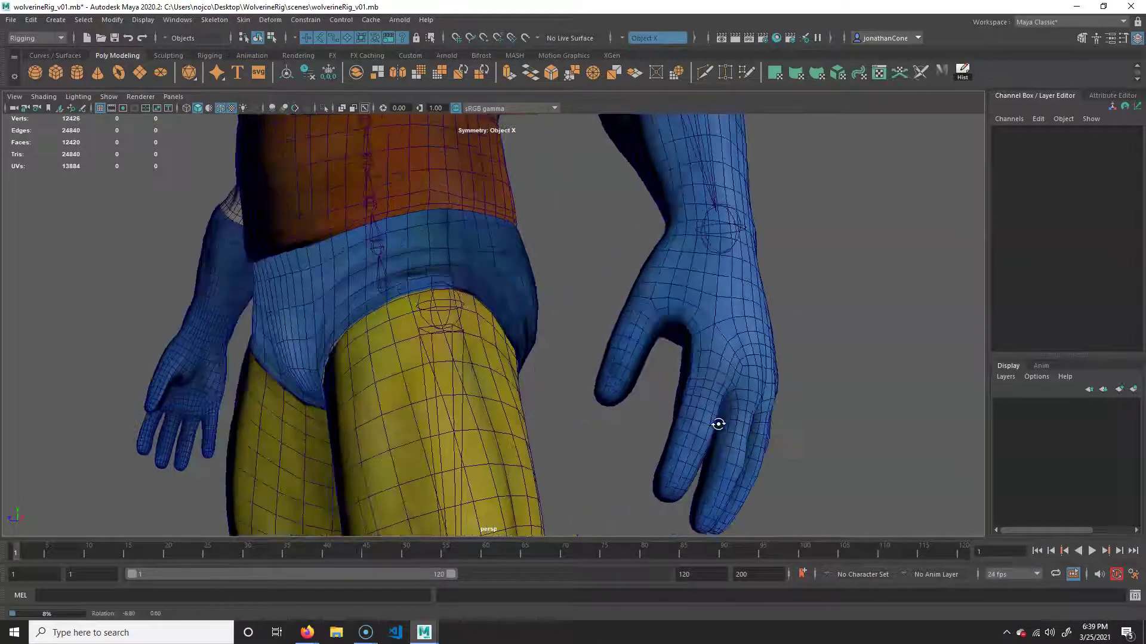
- In the Joint tool's settings, turn off Variable Bone Radius Settings and turn on Projected Centering
click(214, 19)
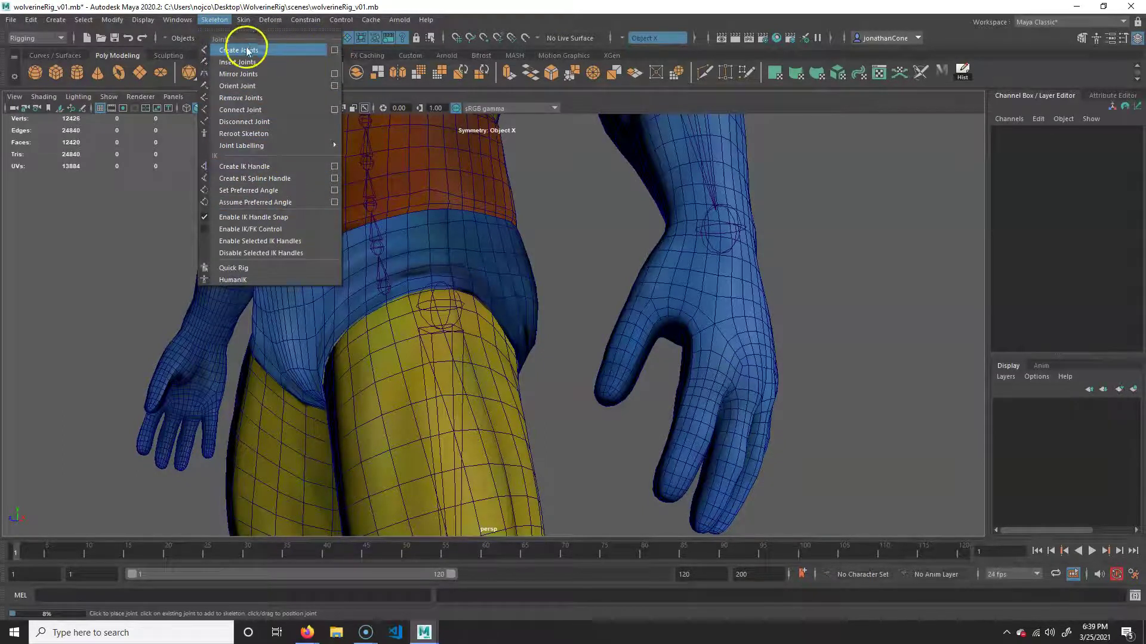
click(334, 52)
drag(306, 108, 901, 103)
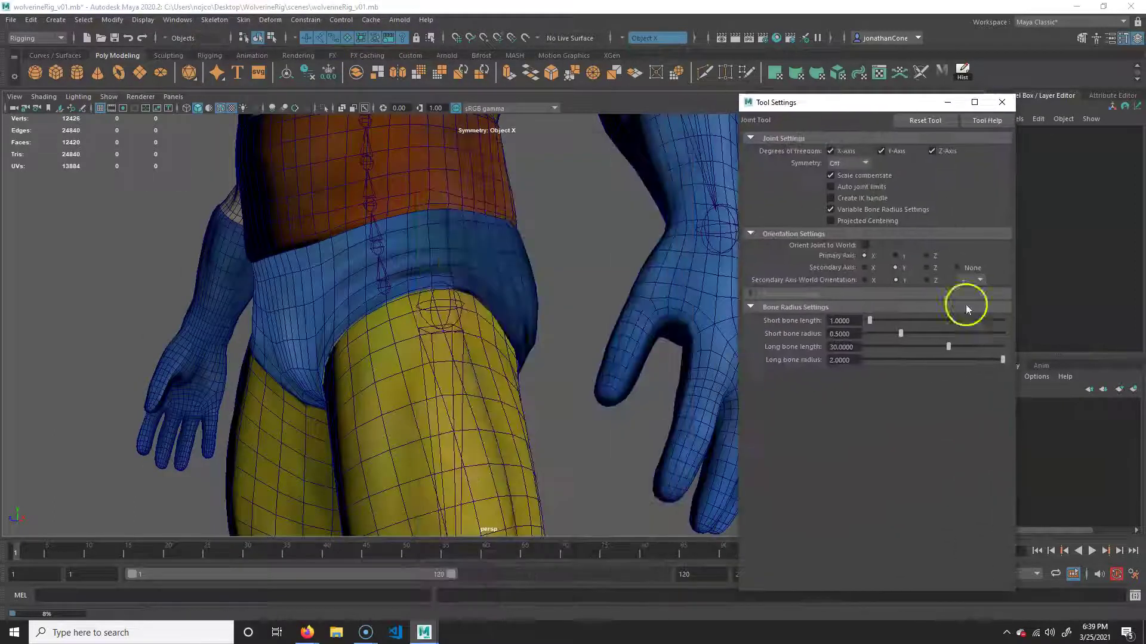
click(830, 209)
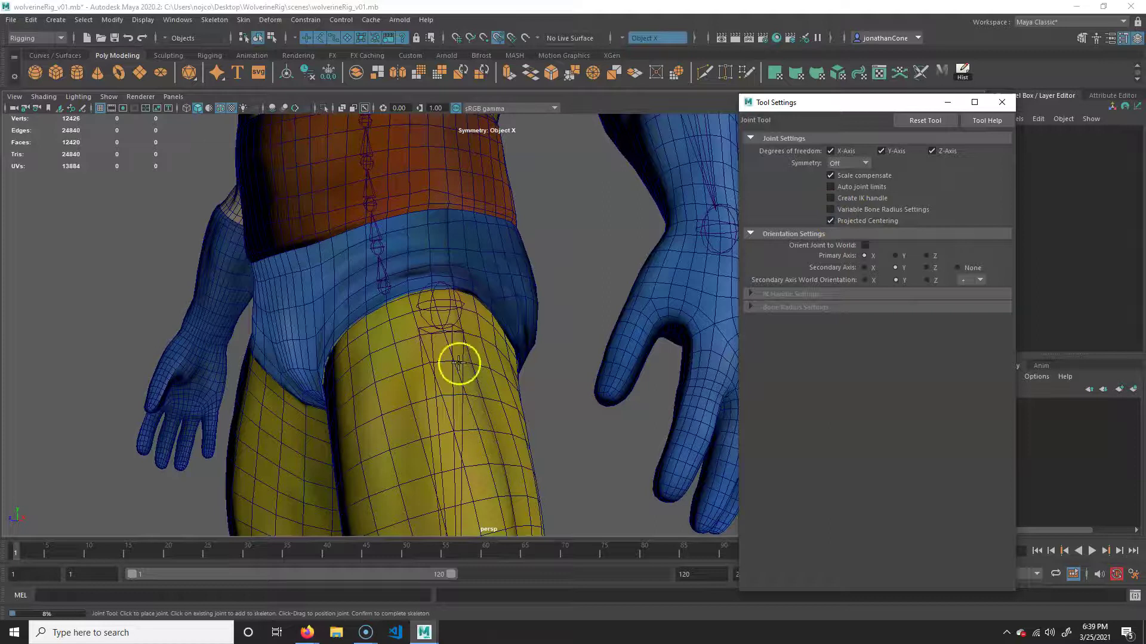
- Examine the left hand's mesh around the wrist and thumb from several angles and distances
alt+right_drag(595, 309, 320, 293)
alt+middle_drag(320, 294, 388, 356)
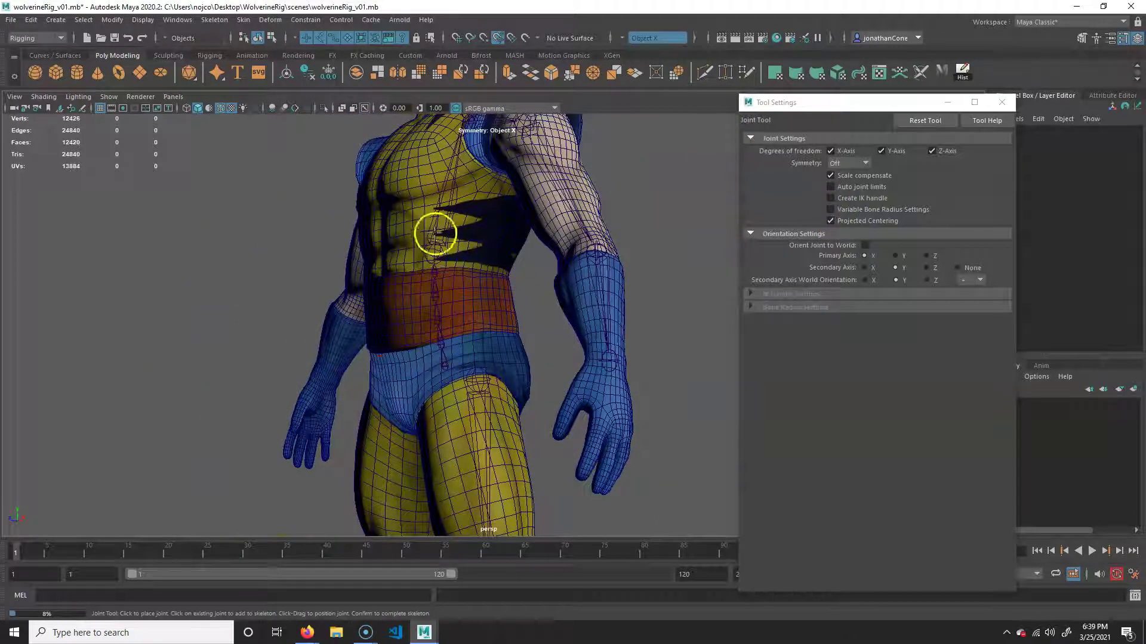
alt+middle_drag(518, 470, 469, 376)
alt+right_drag(468, 376, 578, 361)
alt+middle_drag(579, 360, 447, 357)
scroll(506, 304, up, 6)
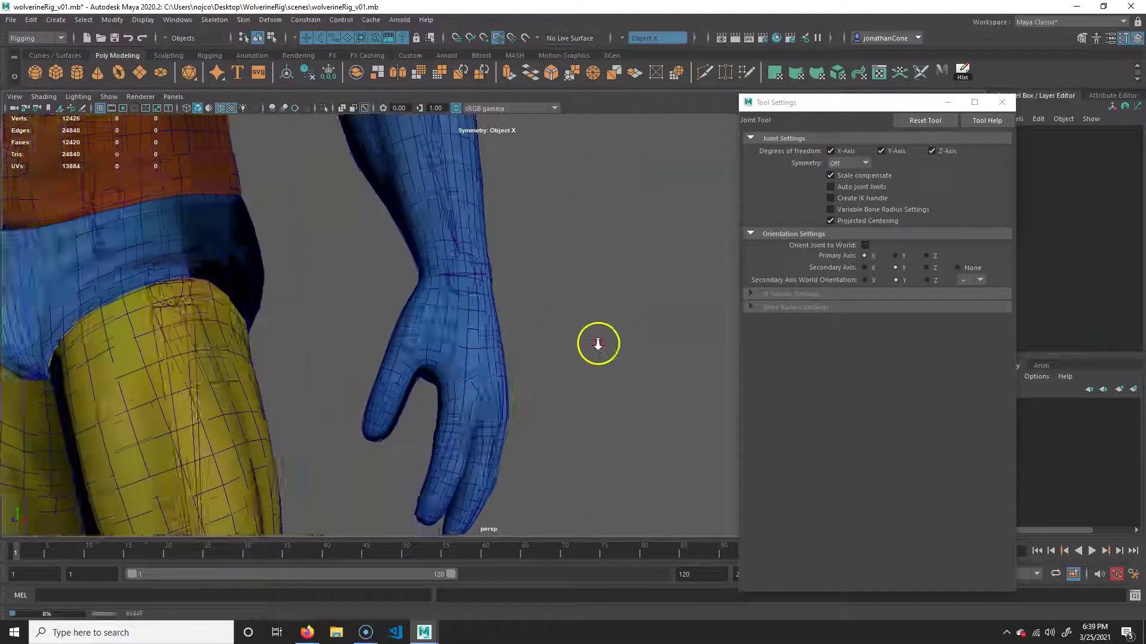
scroll(522, 305, up, 2)
alt+drag(530, 335, 420, 386)
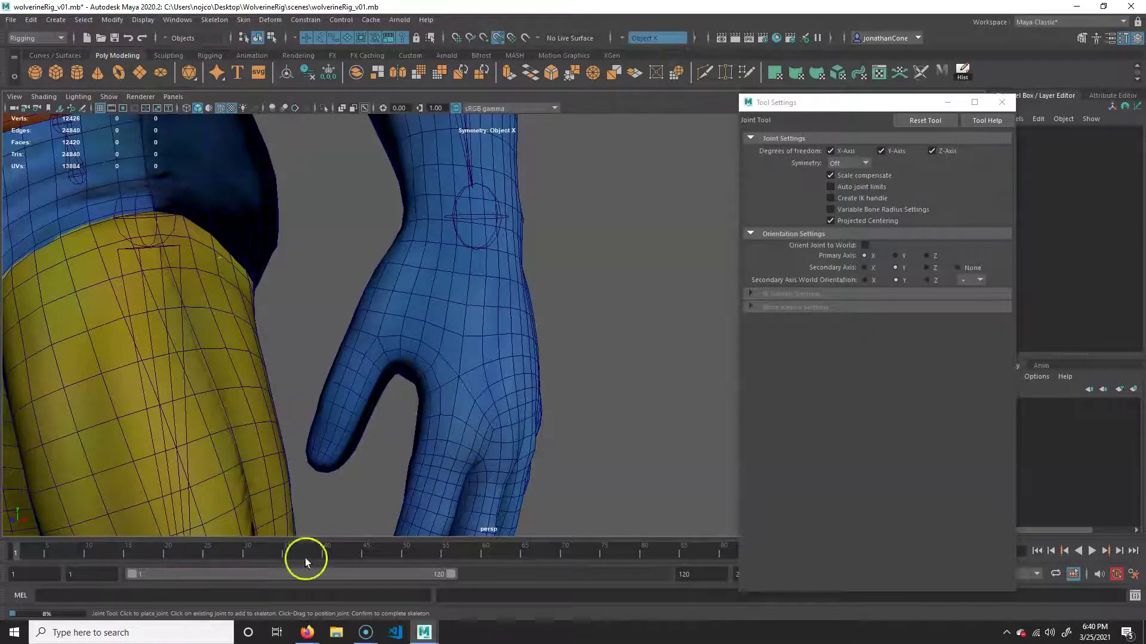
alt+right_drag(490, 370, 315, 328)
alt+middle_drag(315, 328, 343, 256)
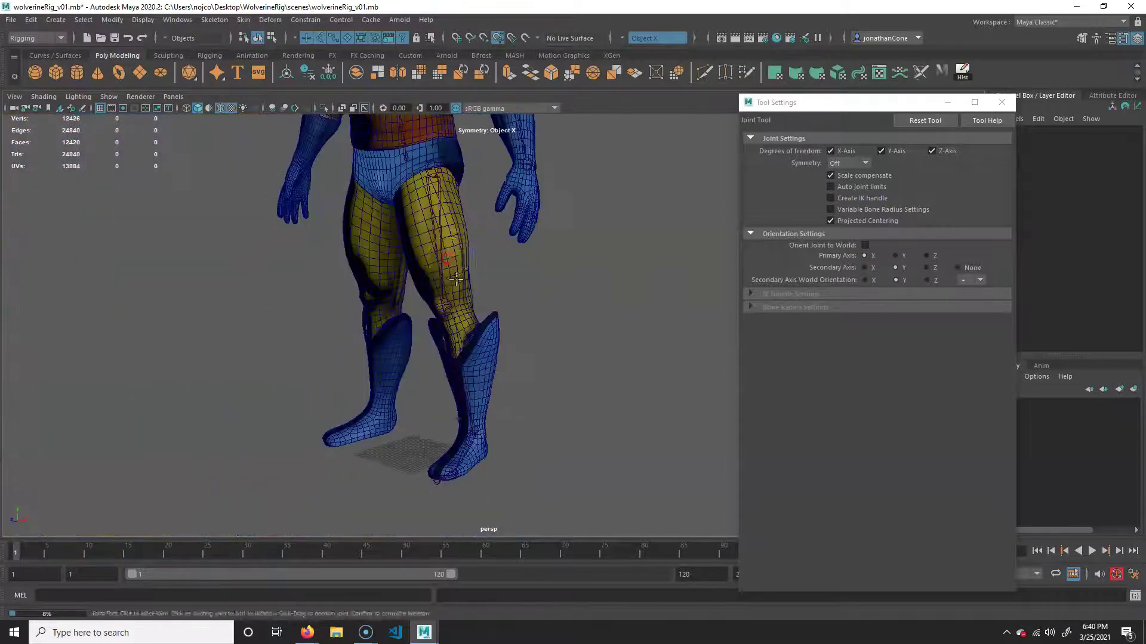
alt+drag(381, 286, 465, 287)
alt+middle_drag(470, 251, 481, 414)
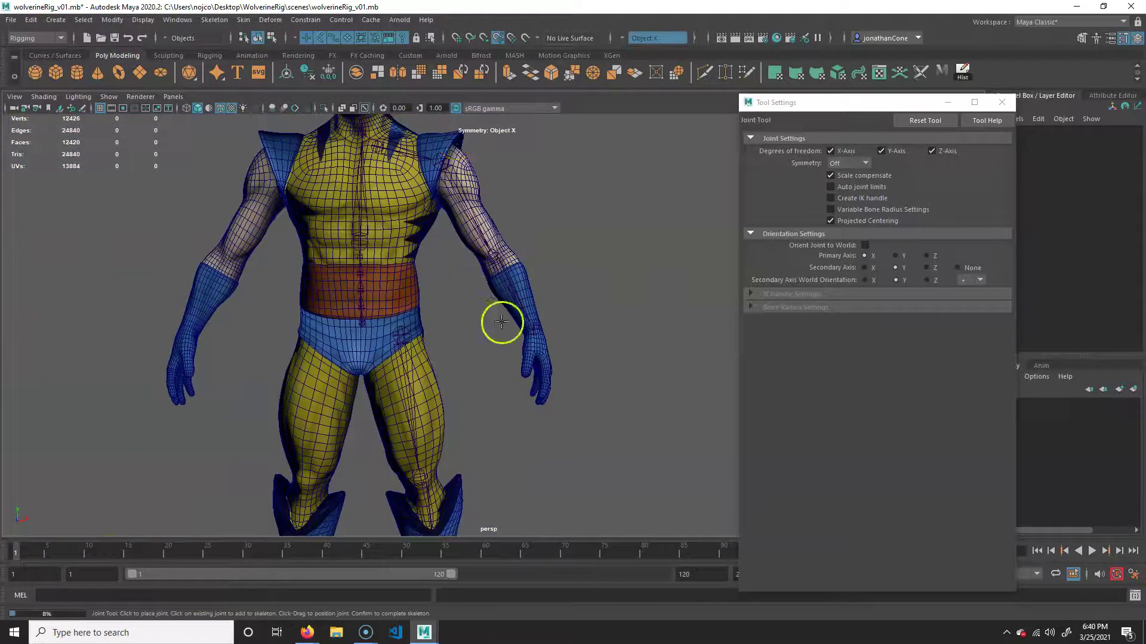
alt+drag(502, 324, 358, 400)
alt+right_drag(294, 430, 531, 441)
alt+middle_drag(531, 441, 479, 334)
alt+right_drag(478, 334, 510, 362)
alt+middle_drag(509, 362, 535, 392)
alt+drag(534, 391, 478, 386)
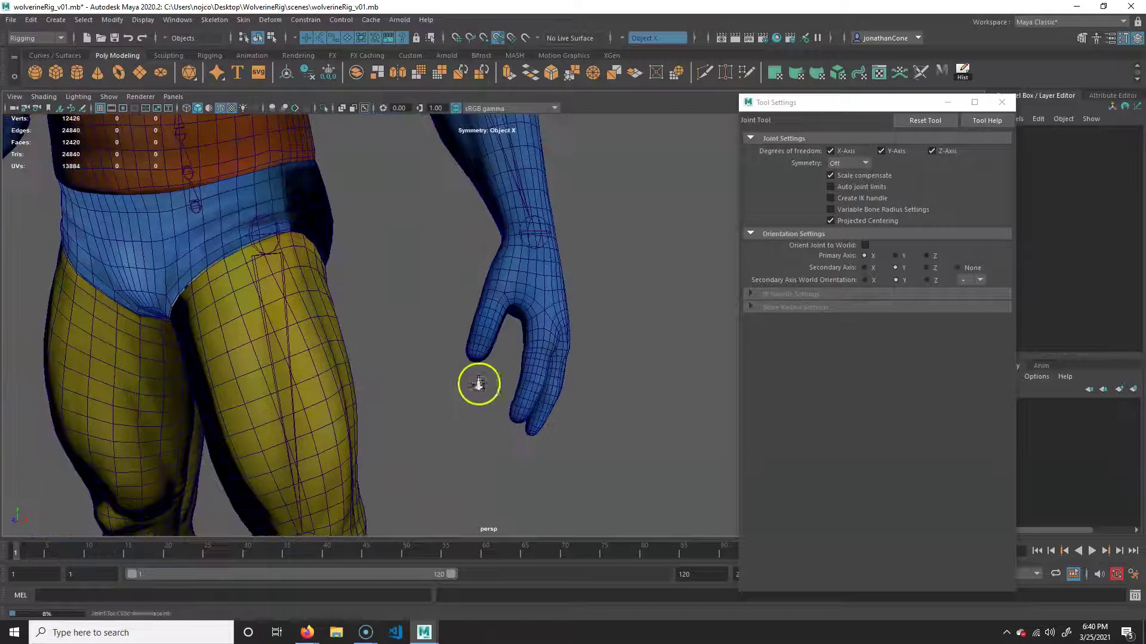
alt+right_drag(478, 387, 539, 385)
alt+middle_drag(540, 385, 546, 406)
mouse_move(479, 311)
alt+mouse_down()
mouse_move(537, 302)
mouse_move(473, 307)
mouse_move(475, 322)
alt+mouse_up()
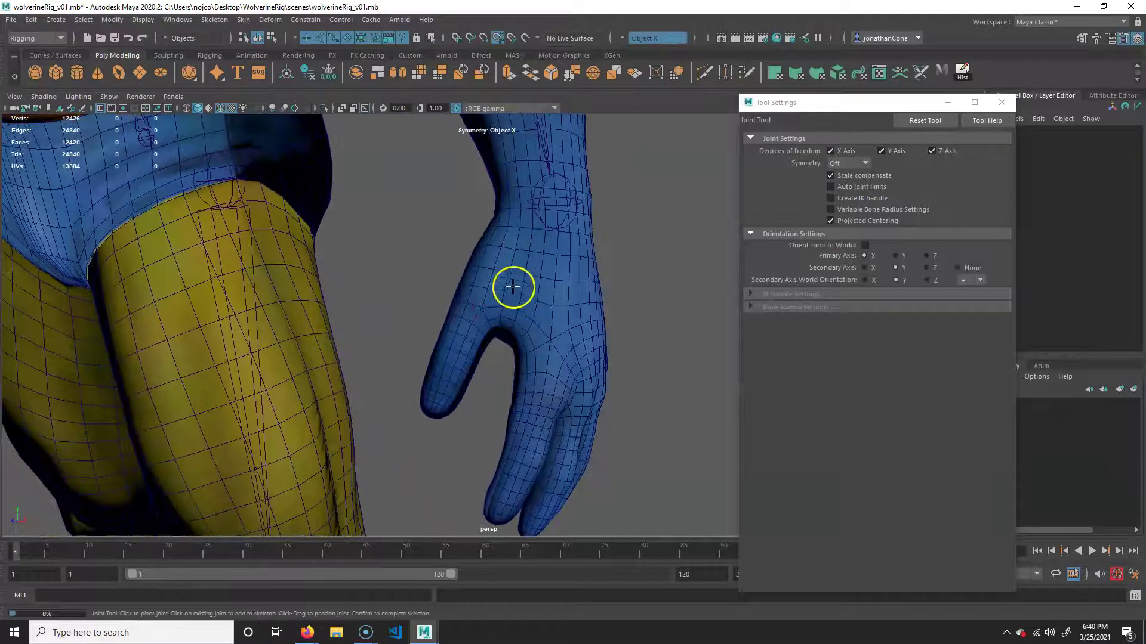
- Place the left thumb's base joint near the wrist, then its second and third joints, spaced about 3.8 and 3.1 units
alt+drag(556, 490, 618, 455)
alt+middle_drag(499, 384, 464, 429)
alt+drag(537, 315, 525, 330)
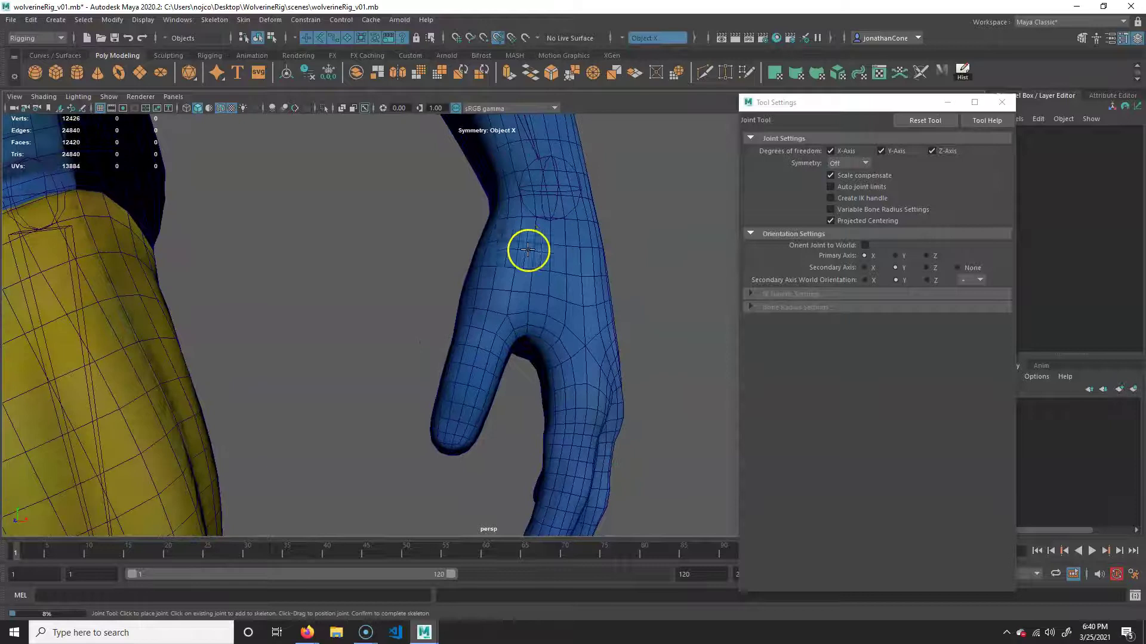
alt+drag(527, 250, 509, 258)
click(484, 252)
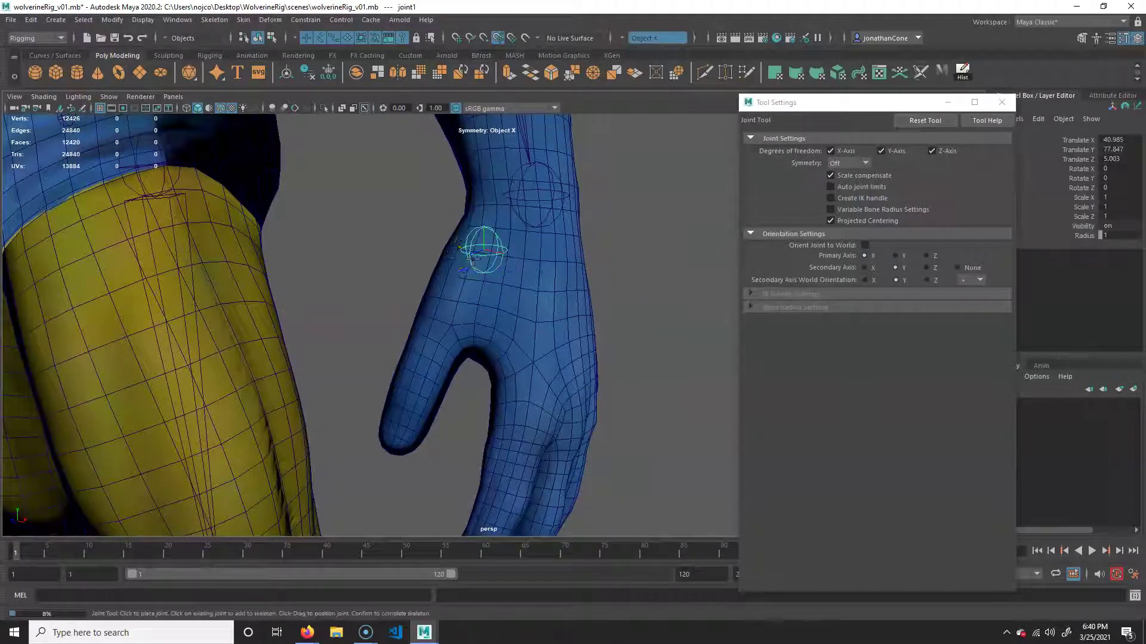
click(440, 318)
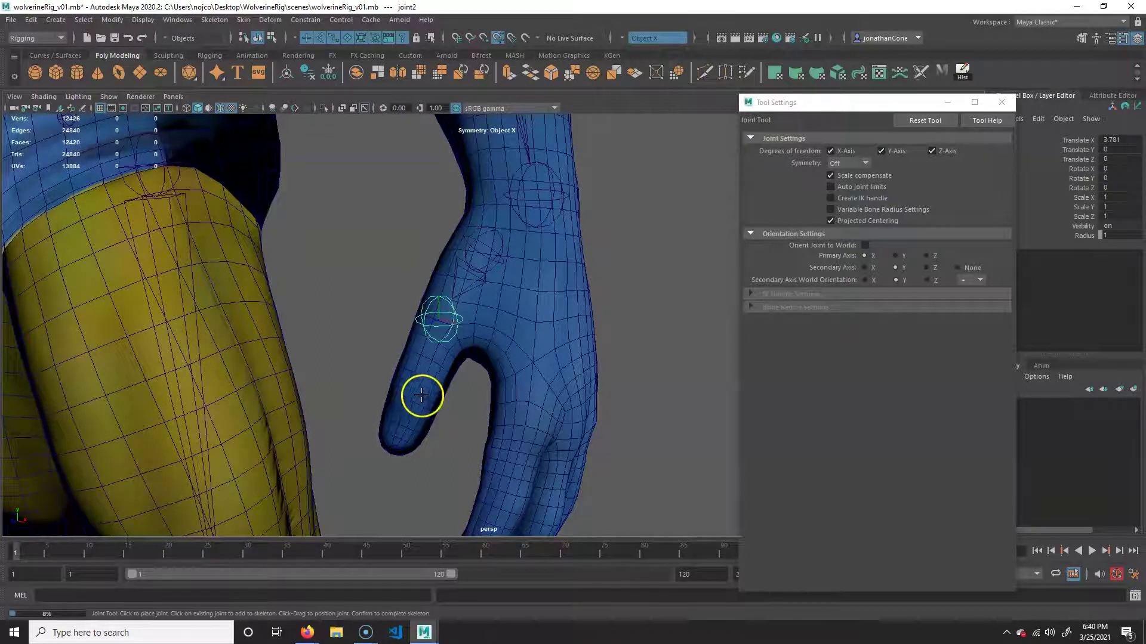
click(414, 383)
- Add the end joint at the left thumb's tip, complete the thumb chain, and switch to the Move tool
alt+drag(417, 476, 404, 353)
click(427, 353)
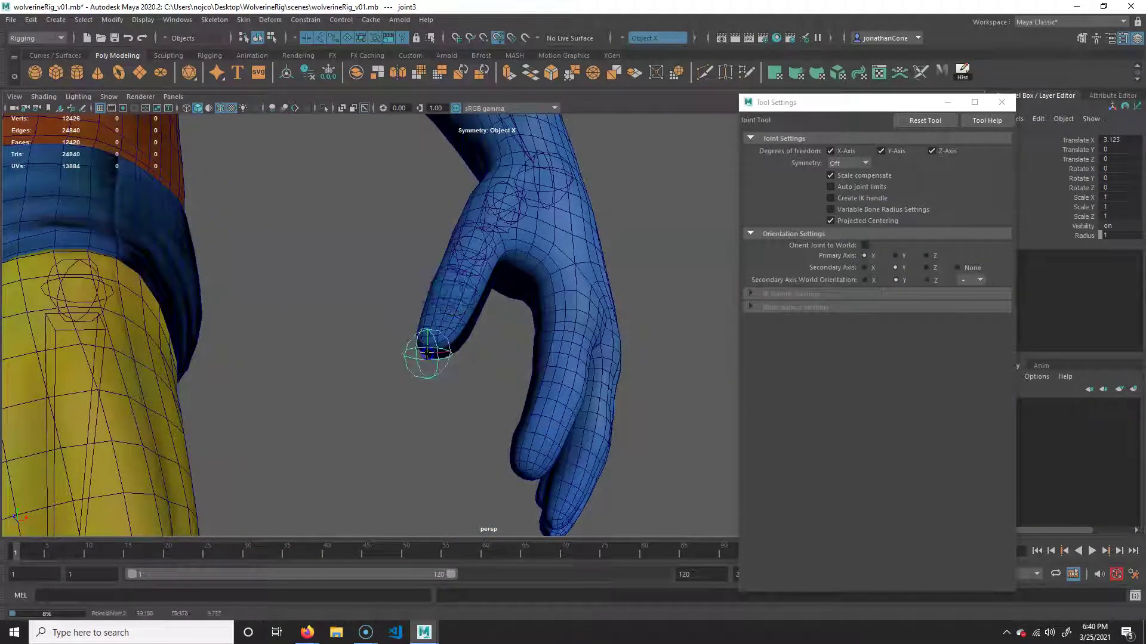
alt+drag(442, 430, 565, 341)
key(w)
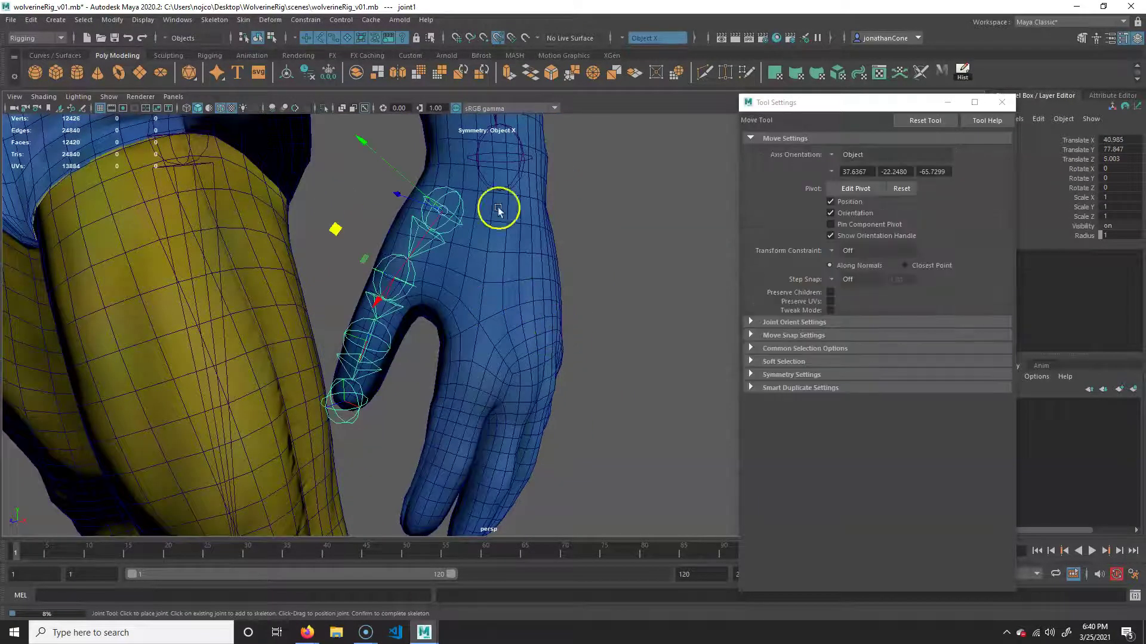
- Rename the left thumb chain's joints by replacing "joint" with "thumb_l_jnt" throughout the hierarchy
click(112, 19)
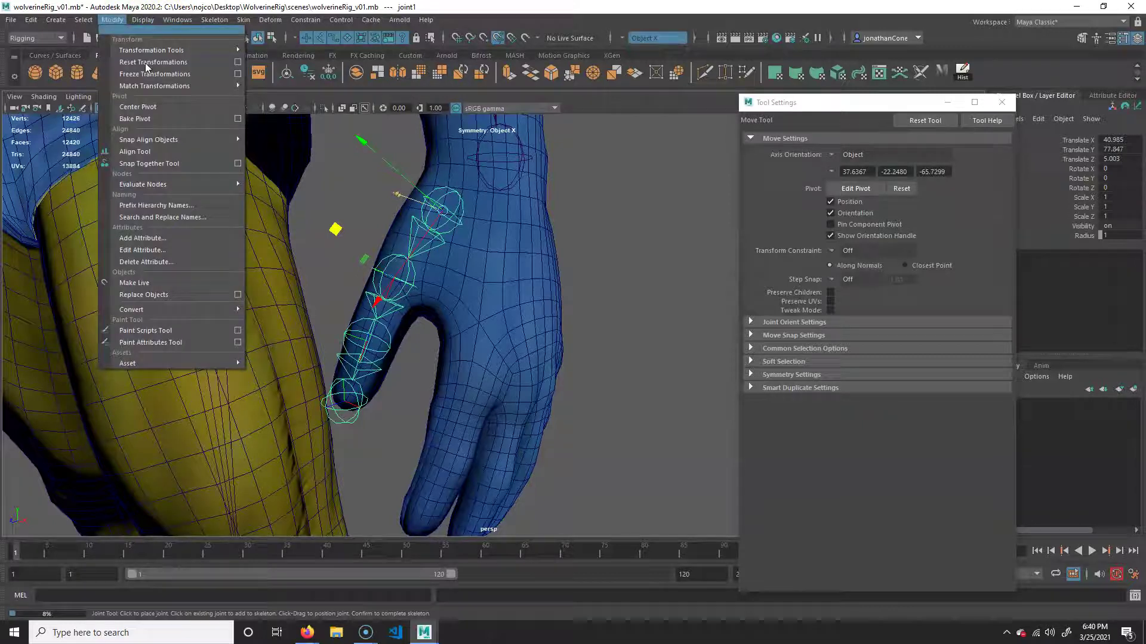
click(179, 217)
drag(849, 220, 771, 204)
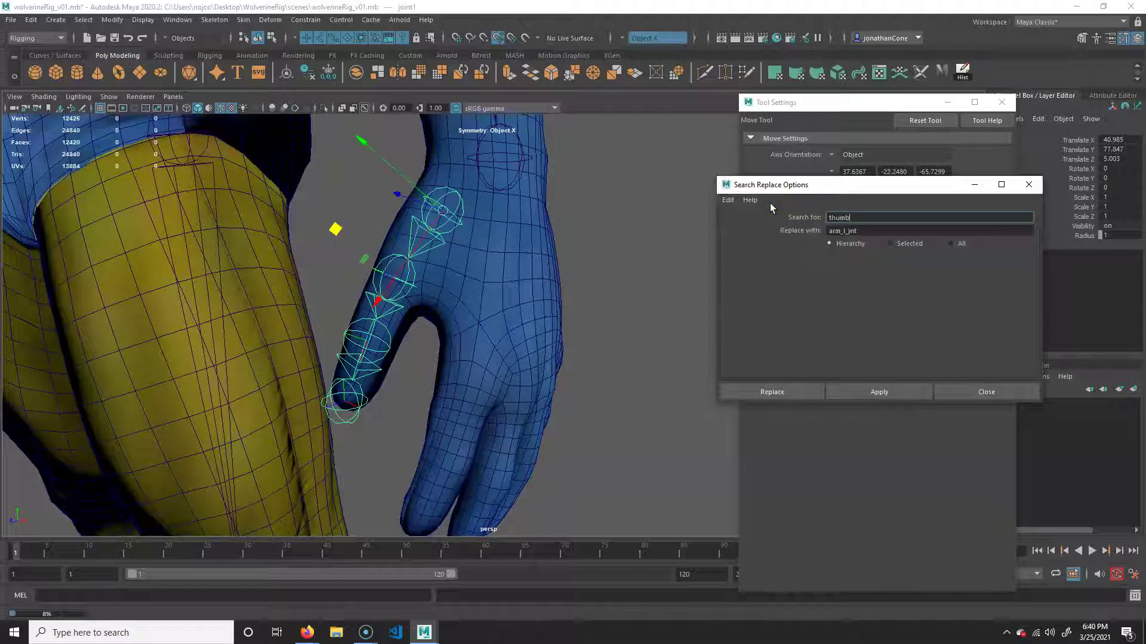
click(851, 245)
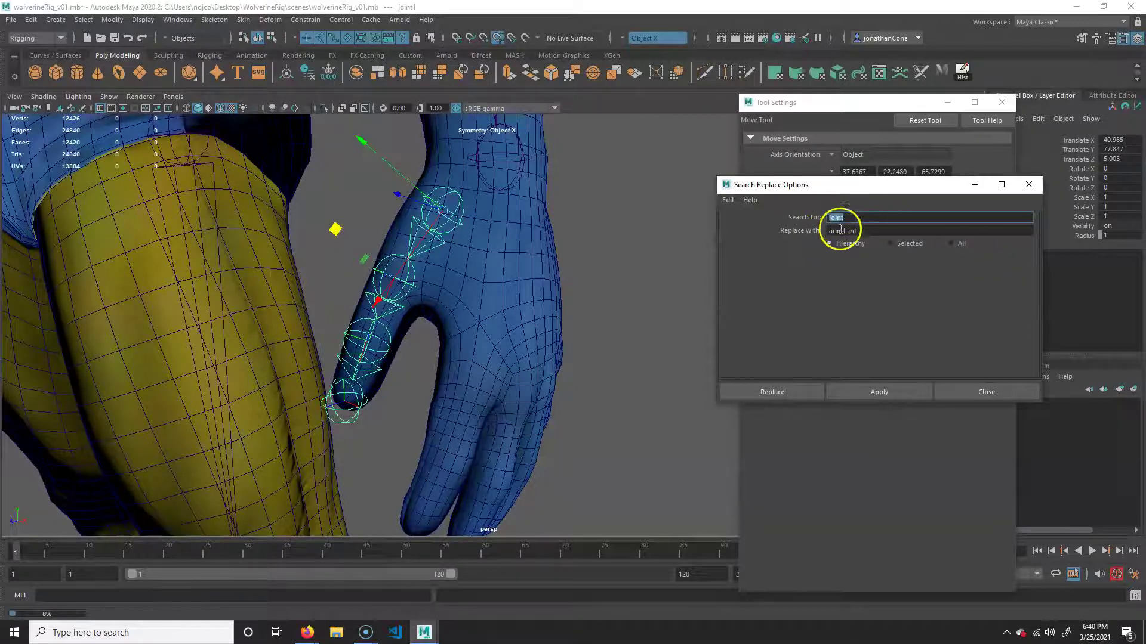
drag(843, 232, 744, 221)
text(thumb)
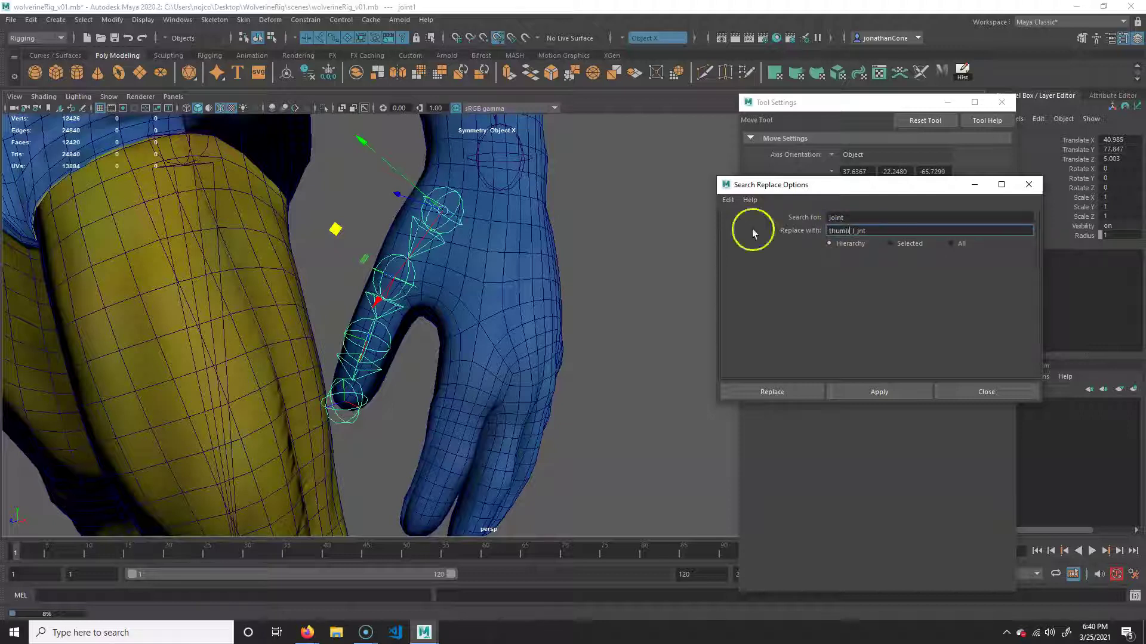
click(878, 392)
click(795, 392)
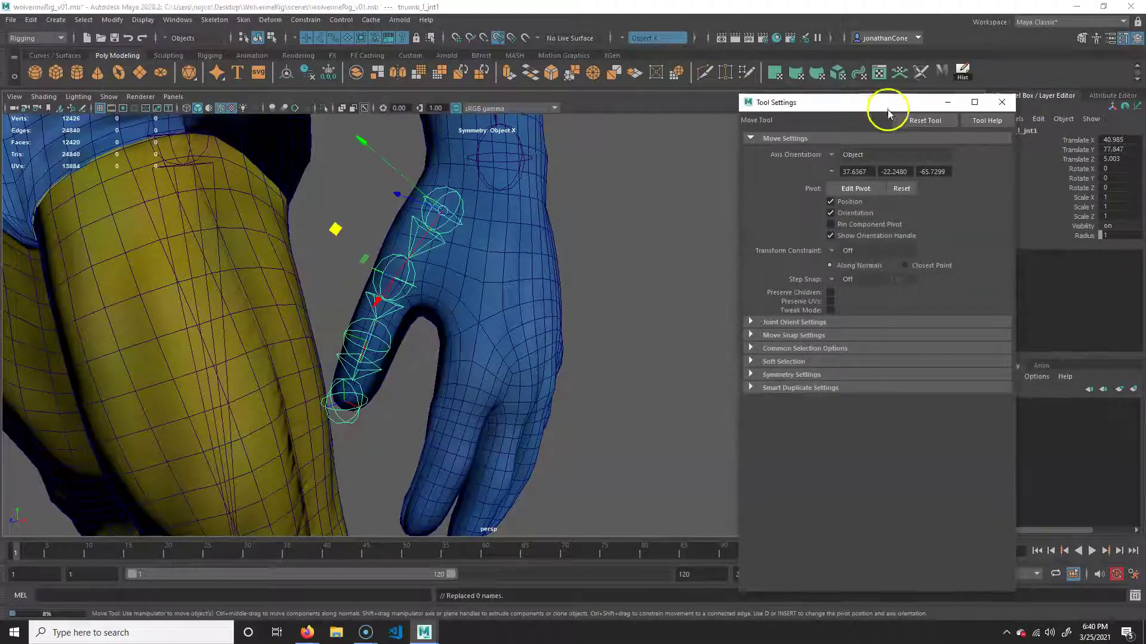
- Place the left index finger's base joint at its knuckle and the second joint partway down the finger
drag(883, 105, 827, 96)
alt+middle_drag(487, 344, 551, 325)
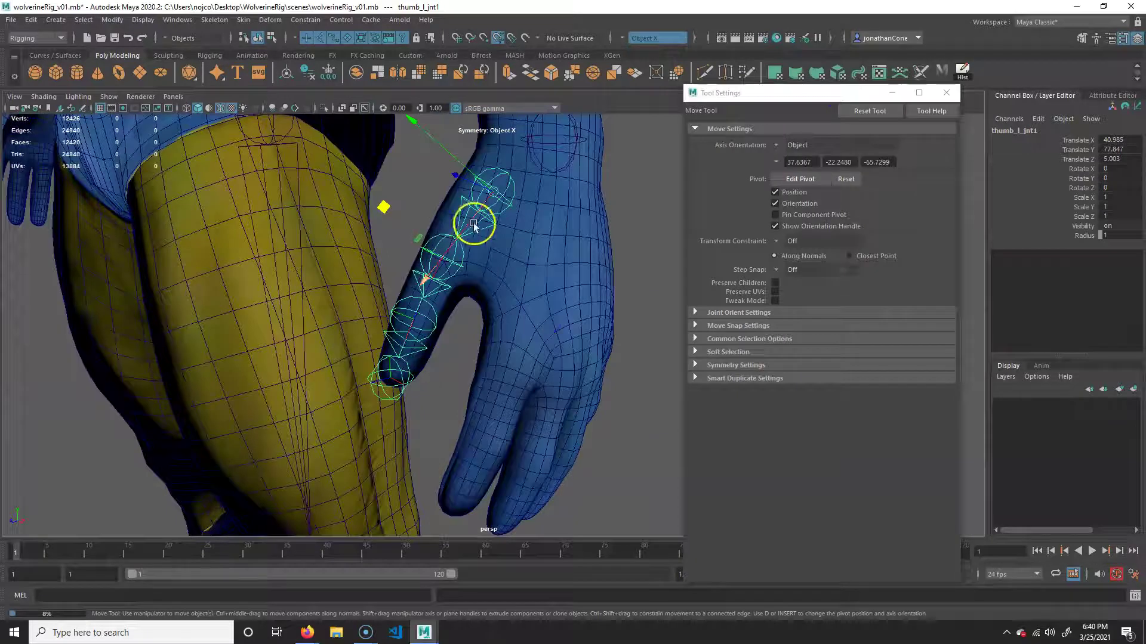
key(y)
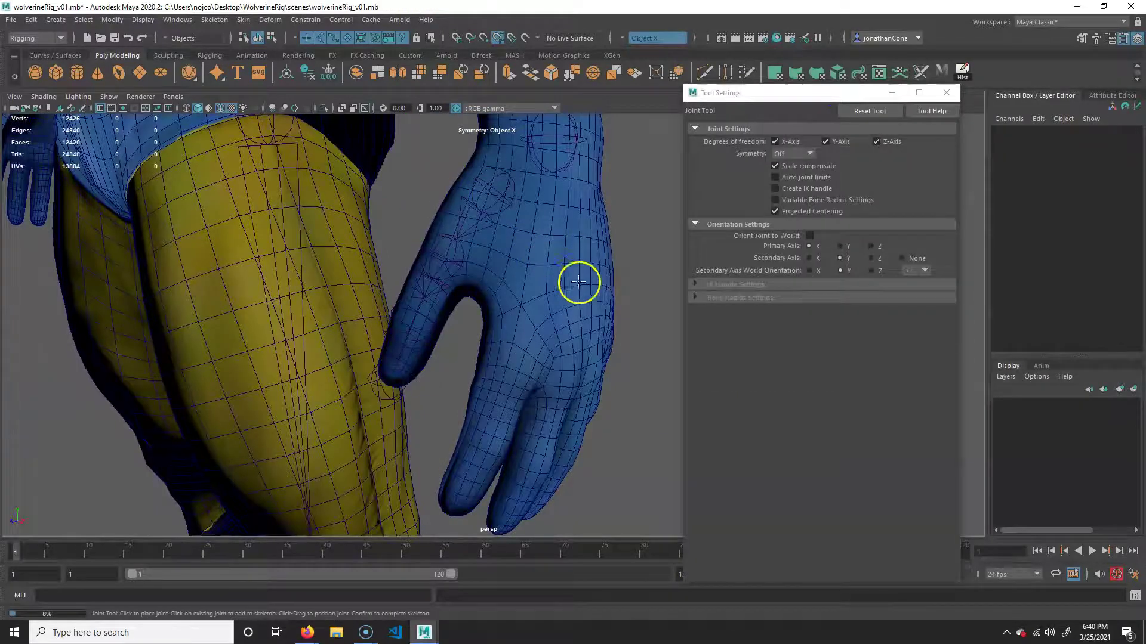
alt+drag(584, 344, 537, 349)
alt+middle_drag(537, 349, 568, 314)
alt+drag(567, 314, 591, 308)
alt+drag(541, 377, 518, 302)
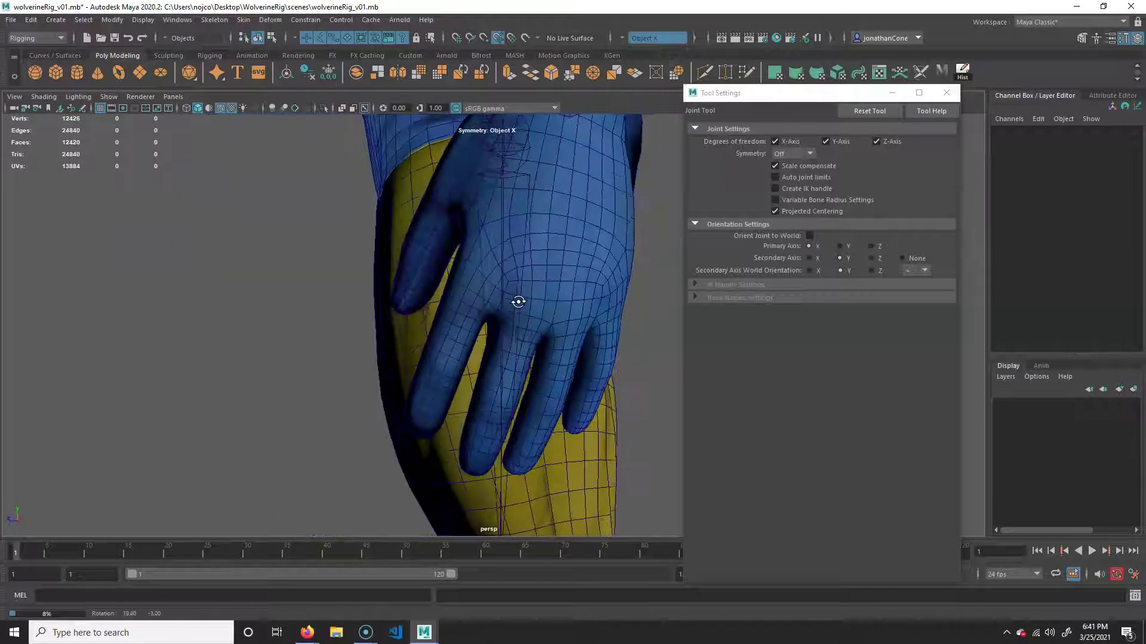
alt+drag(447, 332, 505, 213)
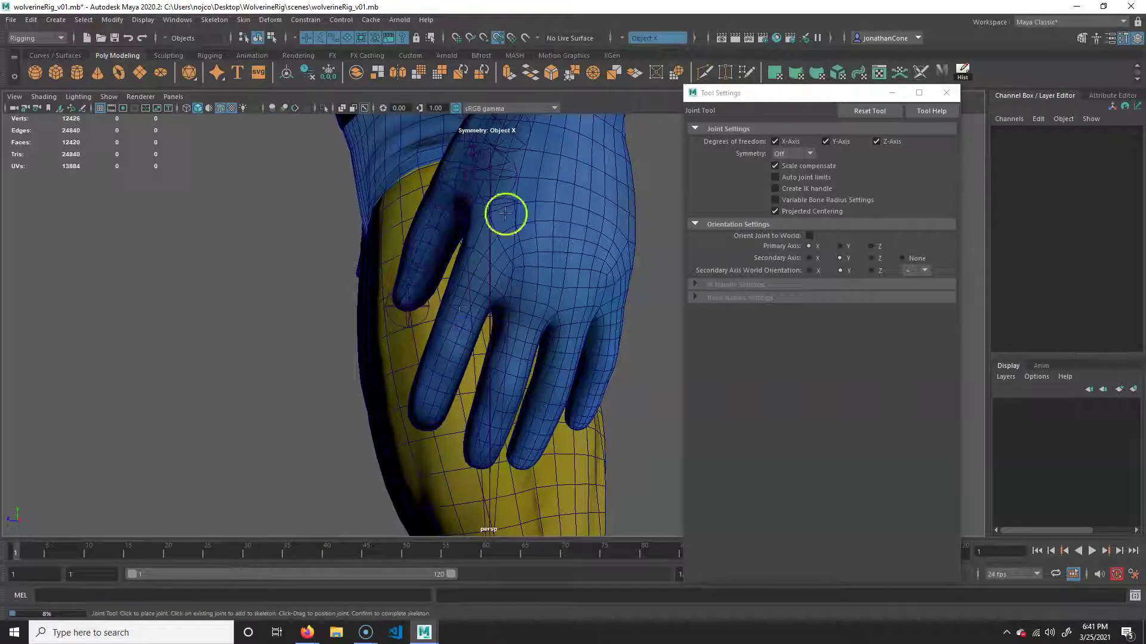
click(477, 275)
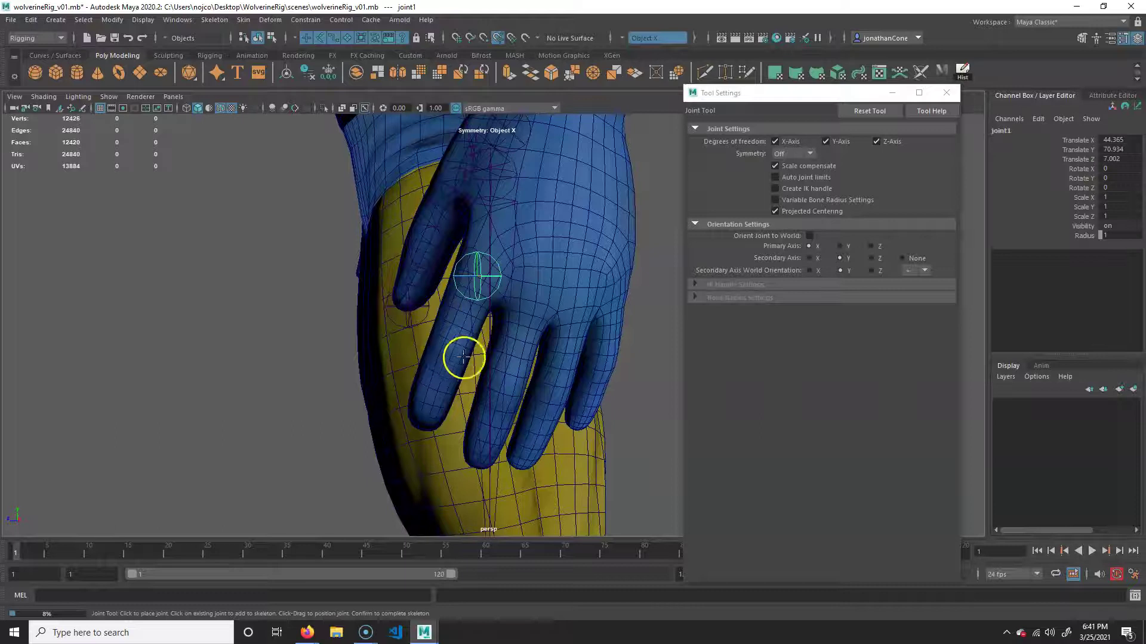
click(452, 345)
- Add the left index finger's third joint about 2.1 units from the second, place the tip joint, and complete the chain
alt+drag(456, 340, 490, 364)
click(475, 389)
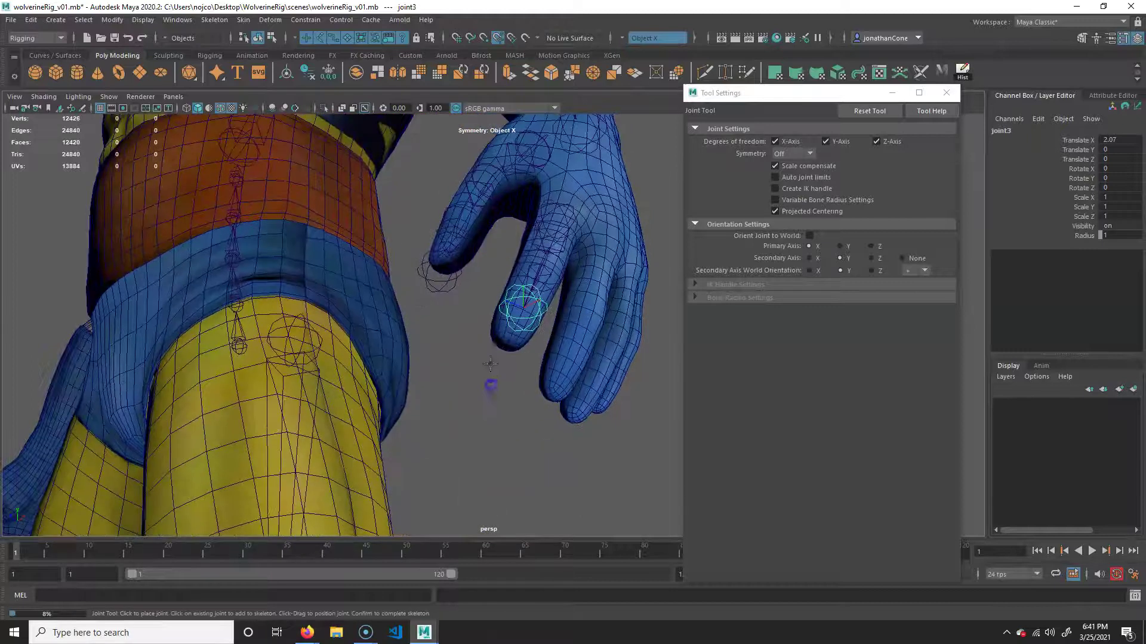
click(503, 348)
alt+drag(526, 426, 516, 399)
key(w)
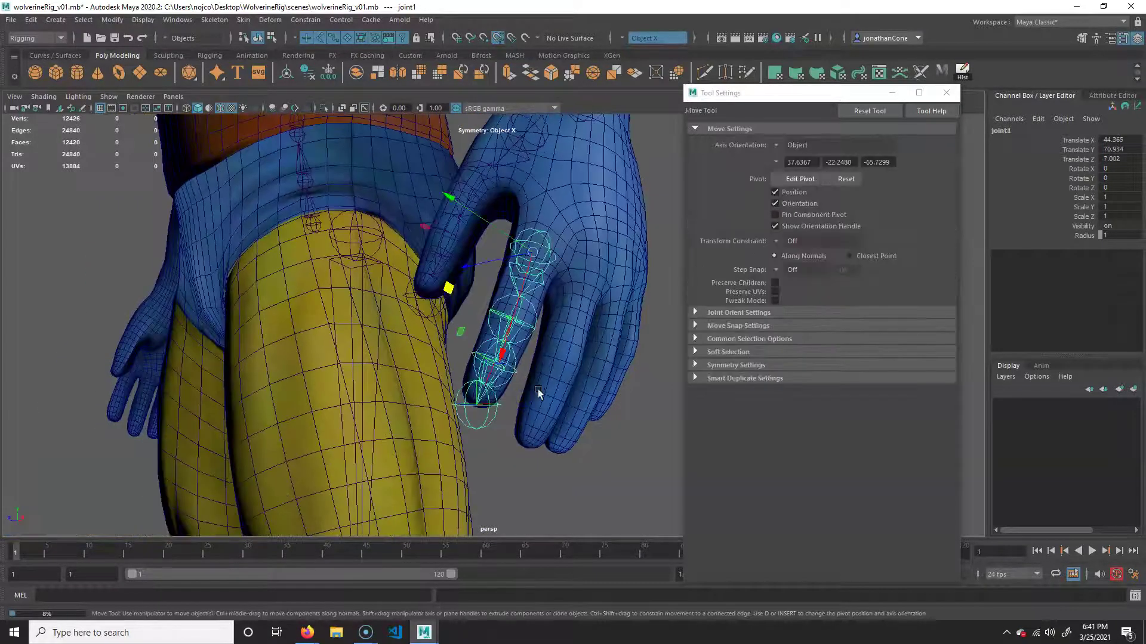
- Rename the left index finger chain's joints by replacing "joint" with "index_l_jnt" throughout the hierarchy
alt+drag(575, 328, 501, 248)
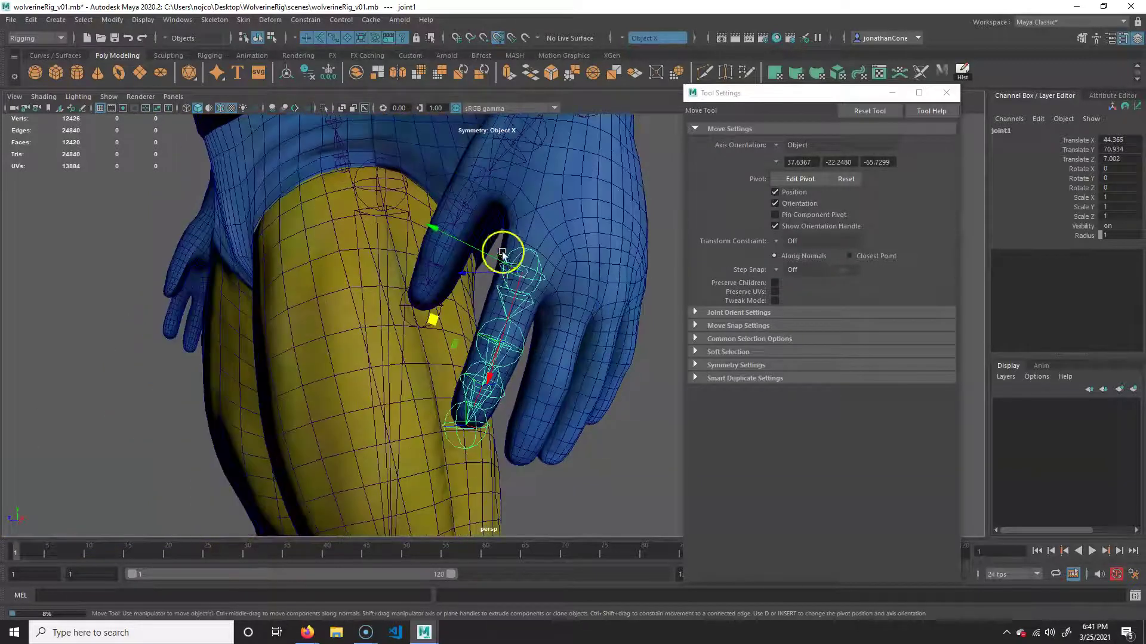
click(172, 22)
click(155, 216)
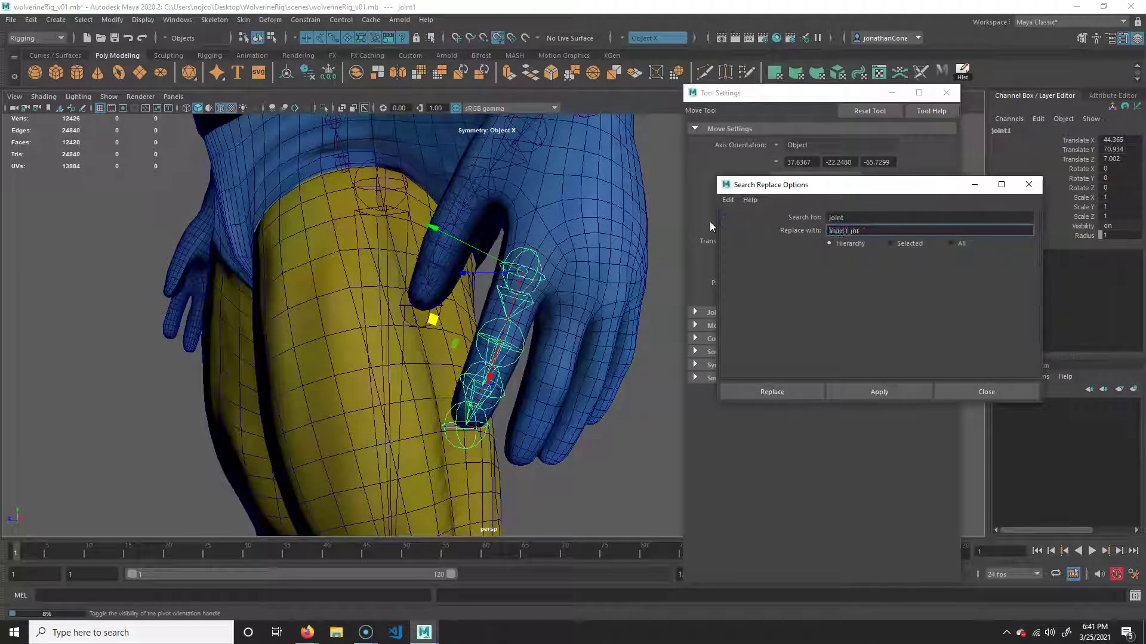
click(895, 394)
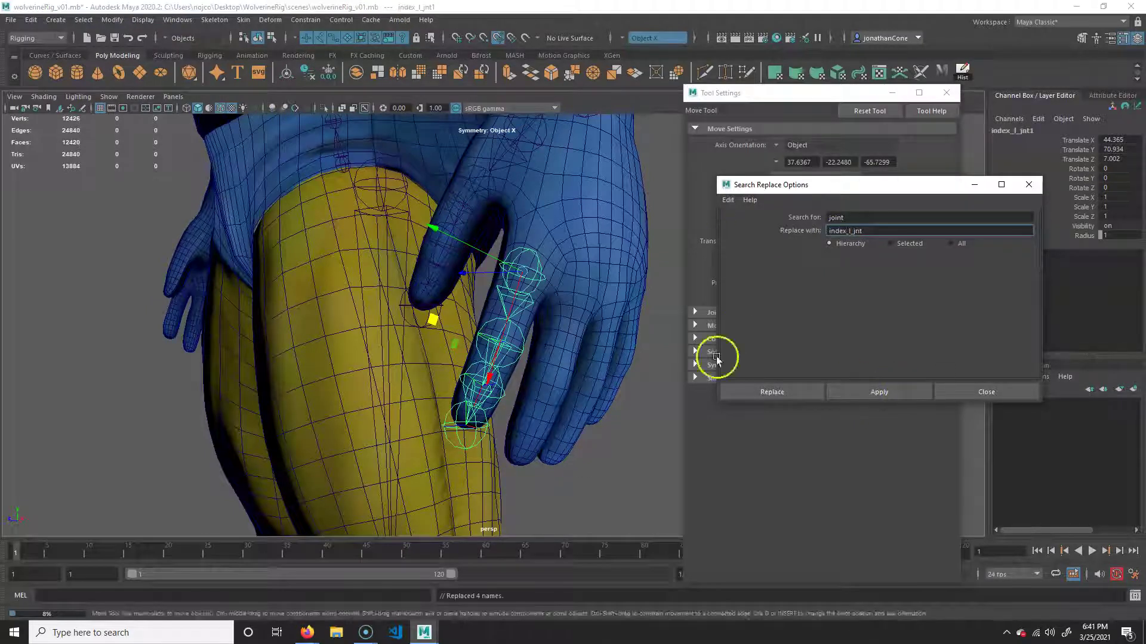
- Build the left middle finger's four-joint chain from knuckle to tip, with the tip joint about 1.8 units from the third
drag(865, 185, 870, 286)
alt+drag(591, 394, 453, 411)
alt+drag(550, 376, 536, 325)
key(y)
click(481, 260)
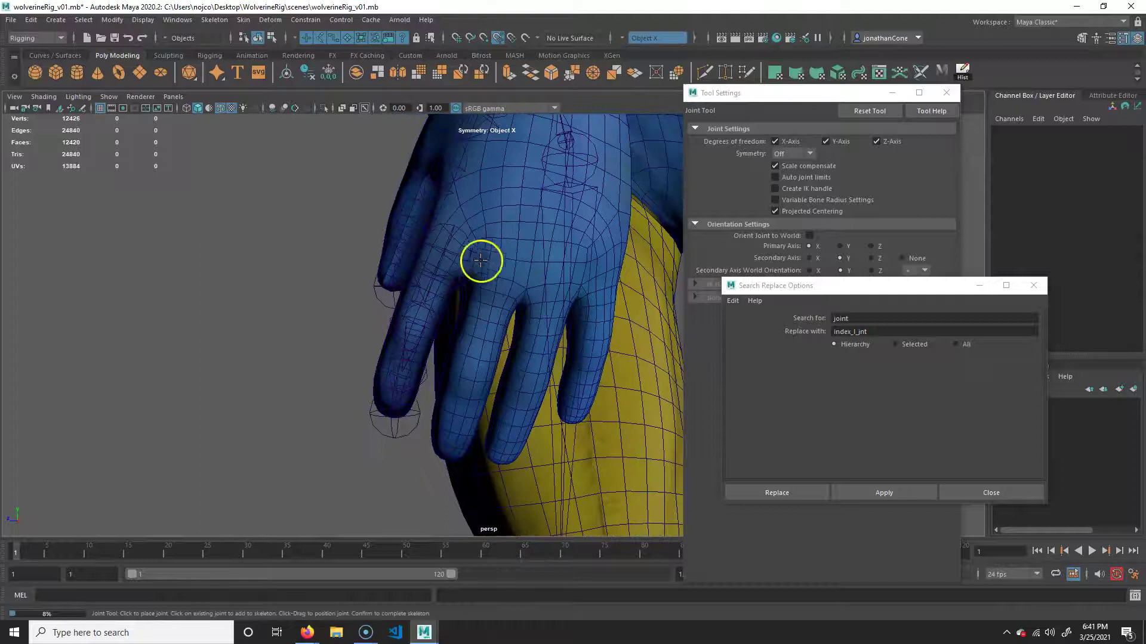
click(498, 278)
alt+drag(472, 363, 504, 402)
click(475, 346)
click(472, 374)
key(Return)
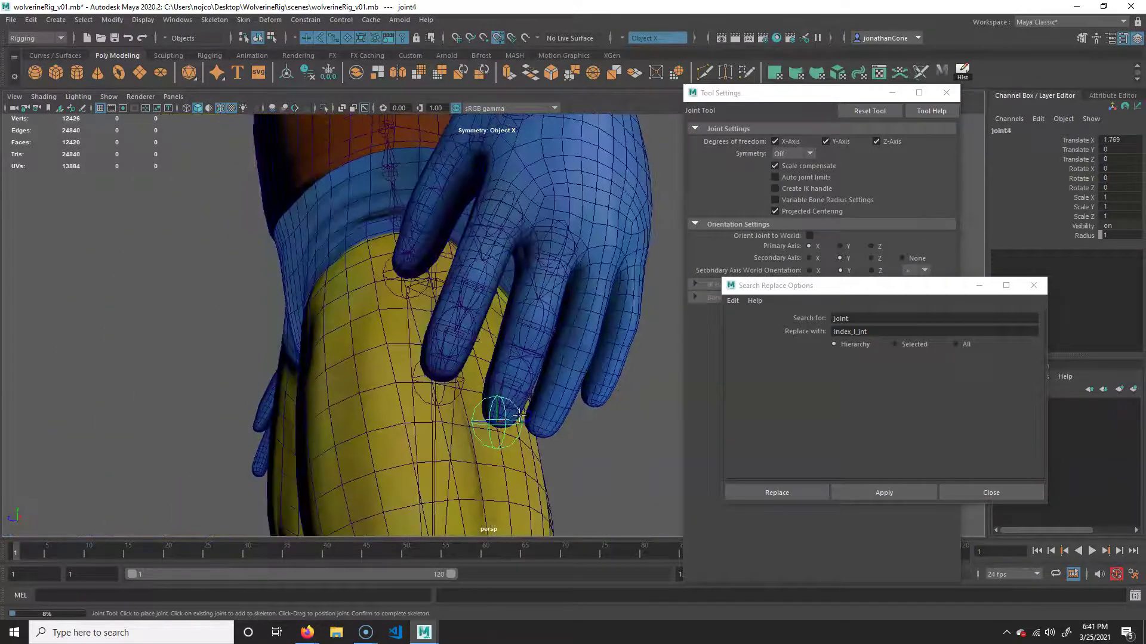
key(w)
- Rename the left middle finger chain's joints by replacing "joint" with "middle_l_jnt" throughout the hierarchy
drag(851, 332, 756, 323)
key(BackSpace)
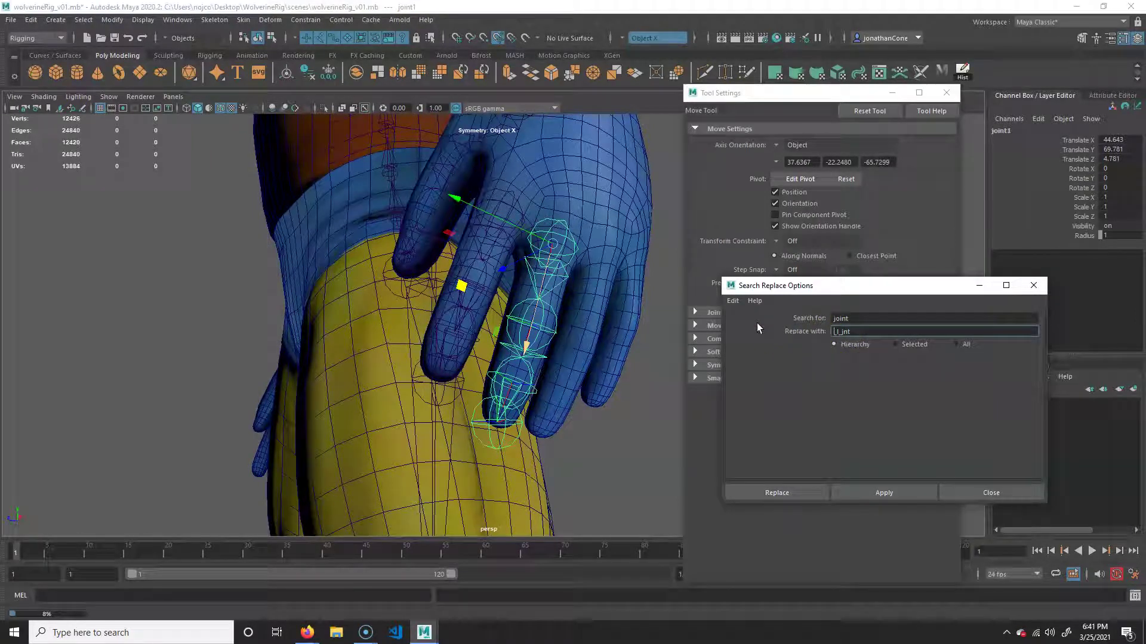
text(middle_)
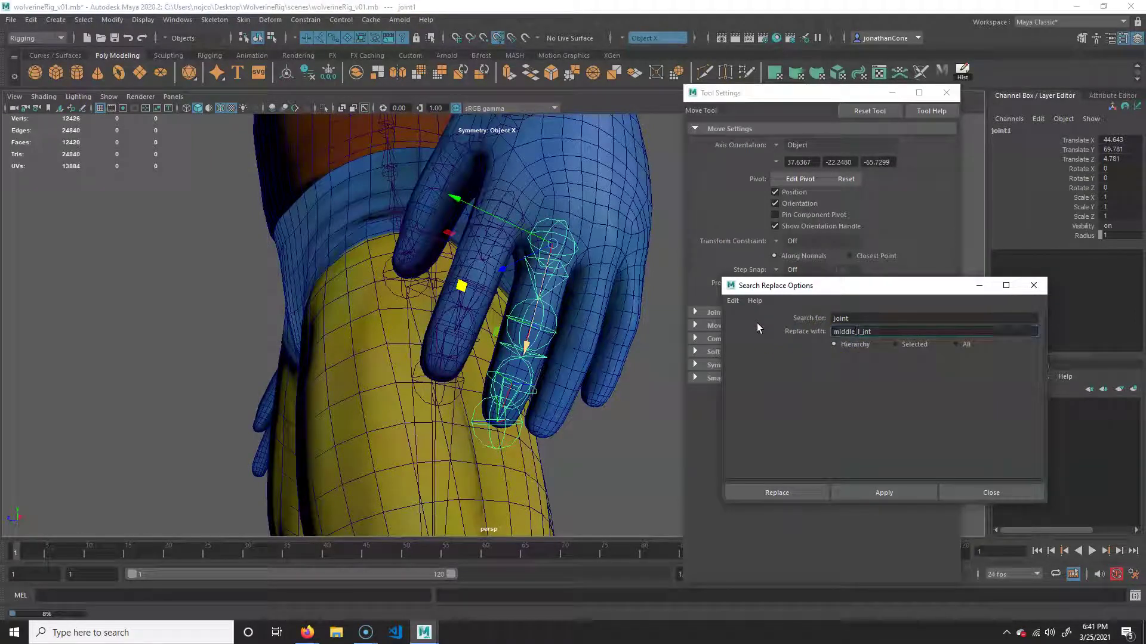
click(913, 493)
- Build the left ring finger's four-joint chain from knuckle to tip, with the second joint about 3.7 units from the base
alt+drag(511, 332, 495, 300)
key(y)
click(542, 270)
key(ctrl+z)
click(529, 234)
click(498, 299)
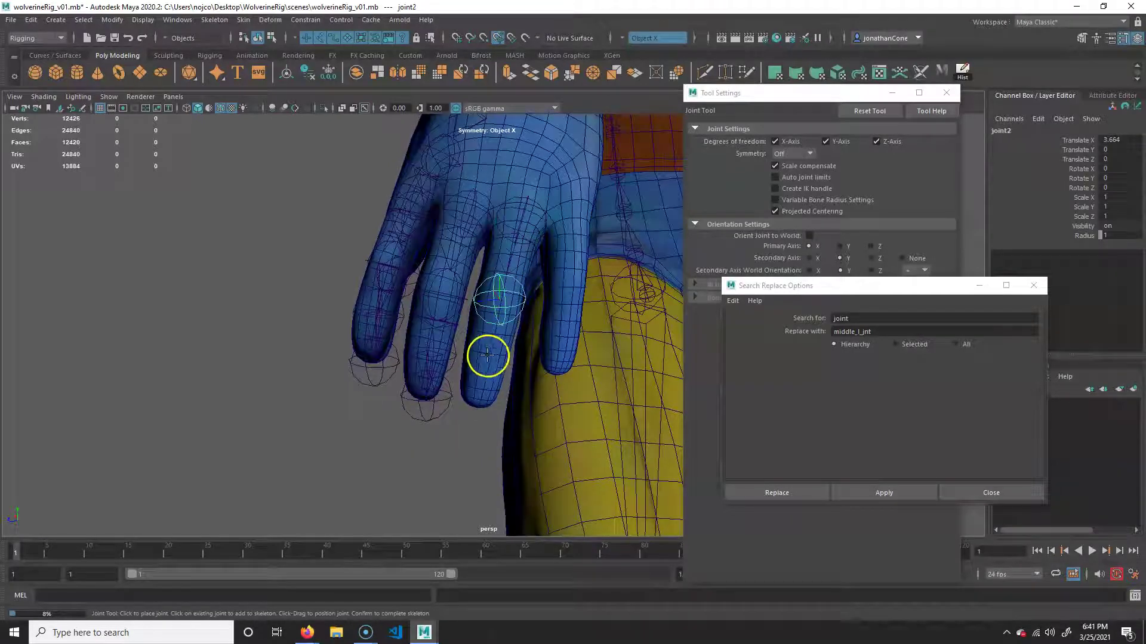
click(489, 354)
alt+drag(488, 354, 471, 396)
click(469, 282)
key(w)
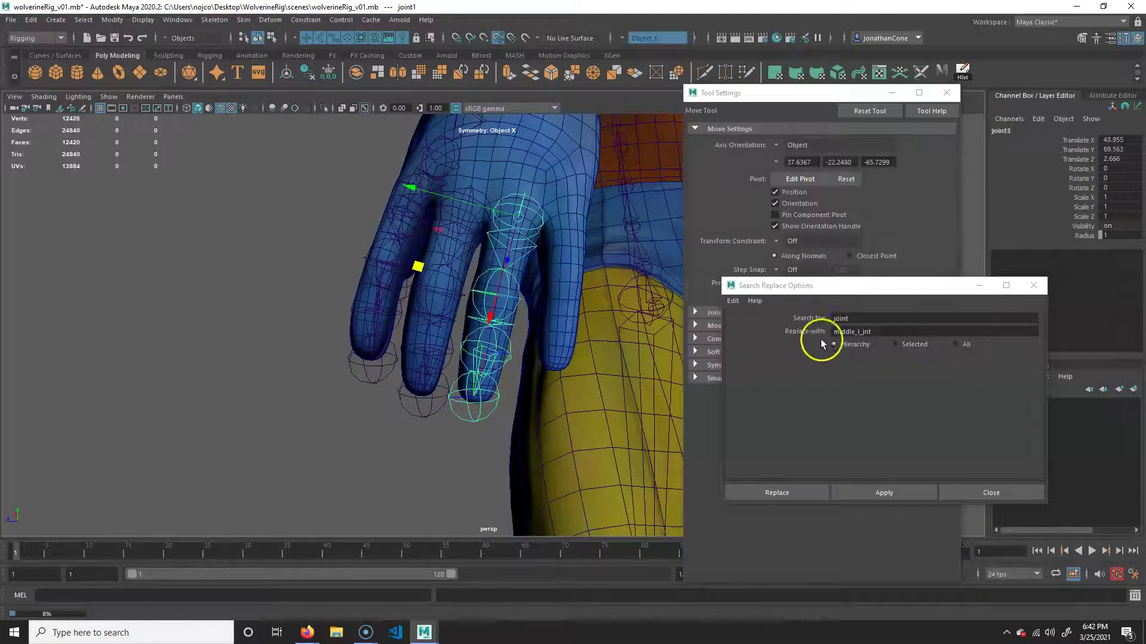
- Rename the left ring finger chain's joints by replacing "joint" with "ring_l_jnt" throughout the hierarchy
drag(852, 333, 710, 322)
text(ring)
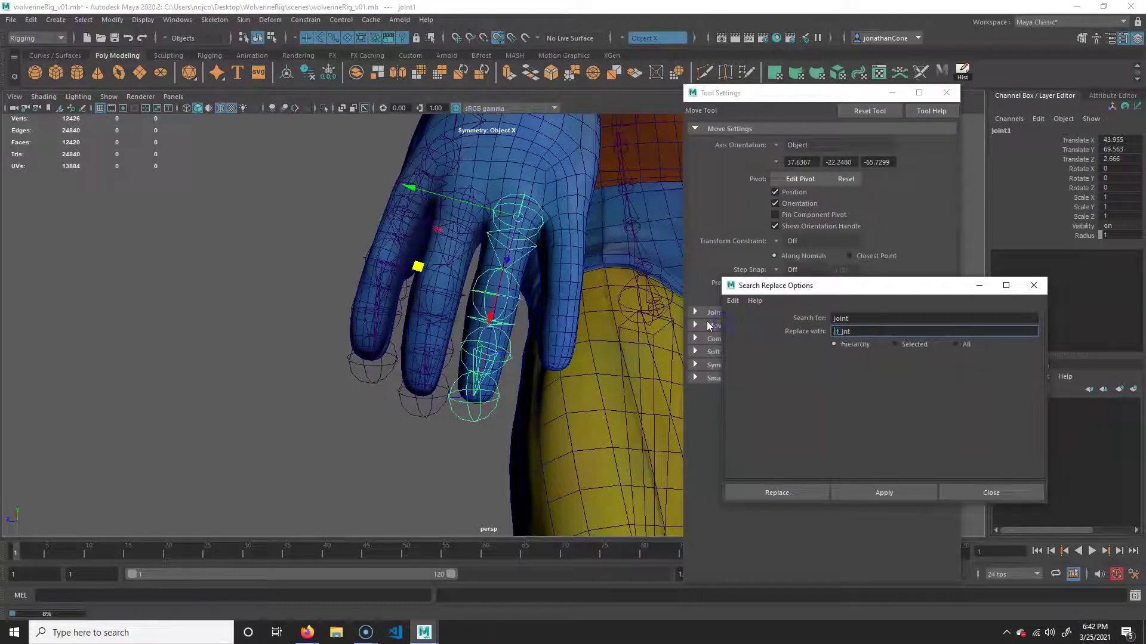
click(881, 495)
- Build the left pinky's four-joint chain from its knuckle down to the fingertip and complete it
alt+middle_drag(489, 345, 370, 383)
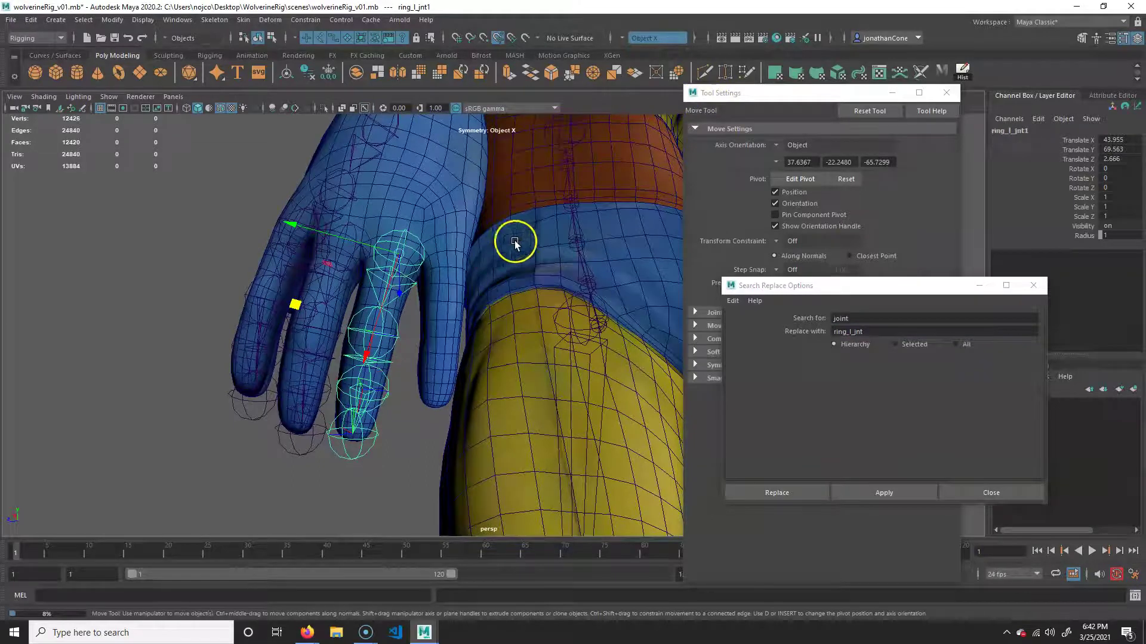
key(y)
alt+drag(448, 250, 432, 263)
click(430, 260)
click(428, 336)
alt+drag(431, 391, 445, 378)
click(438, 366)
alt+drag(433, 429, 411, 313)
click(415, 311)
key(w)
- Rename the left pinky chain's joints by replacing "joint" with "pinky_l_jnt" throughout the hierarchy, and close the tool settings
alt+drag(491, 281, 508, 364)
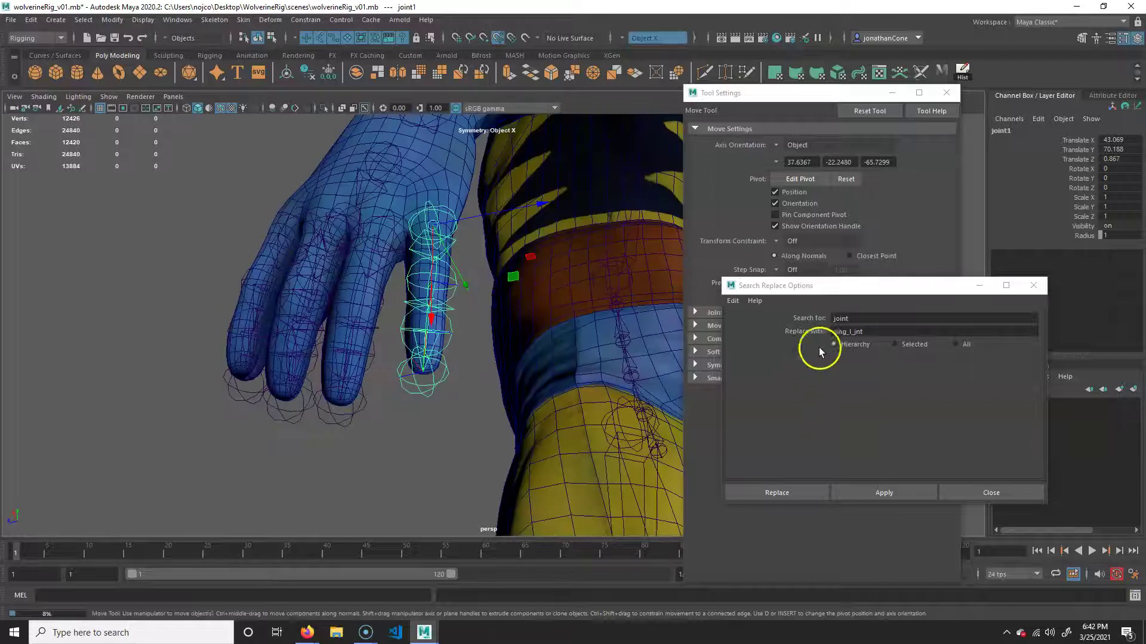
double_click(841, 332)
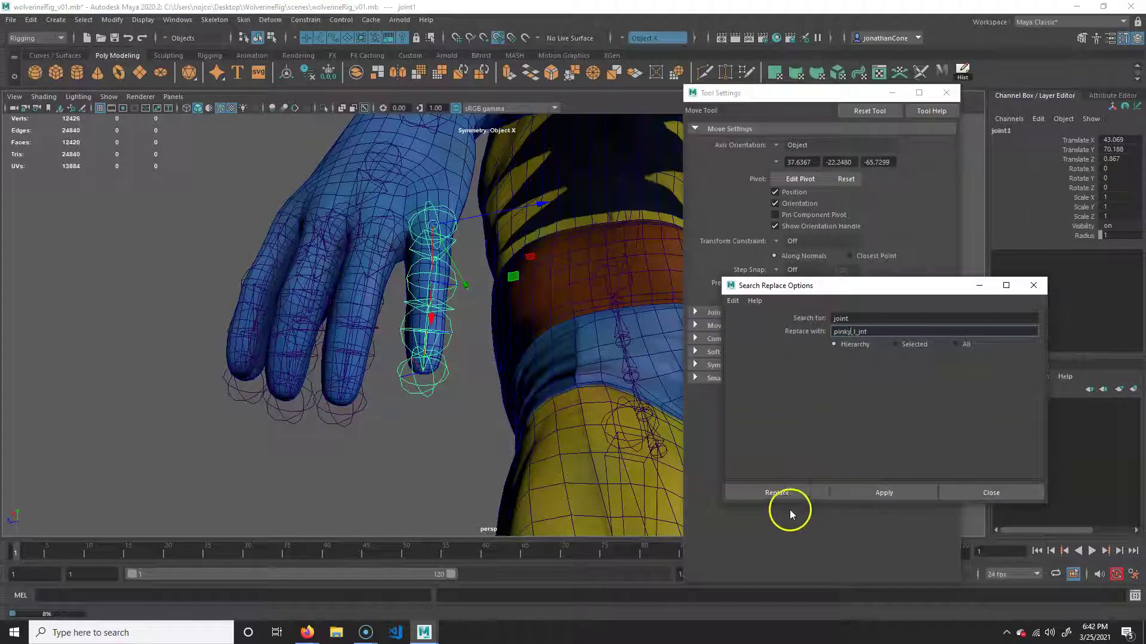
click(800, 492)
alt+drag(328, 430, 381, 384)
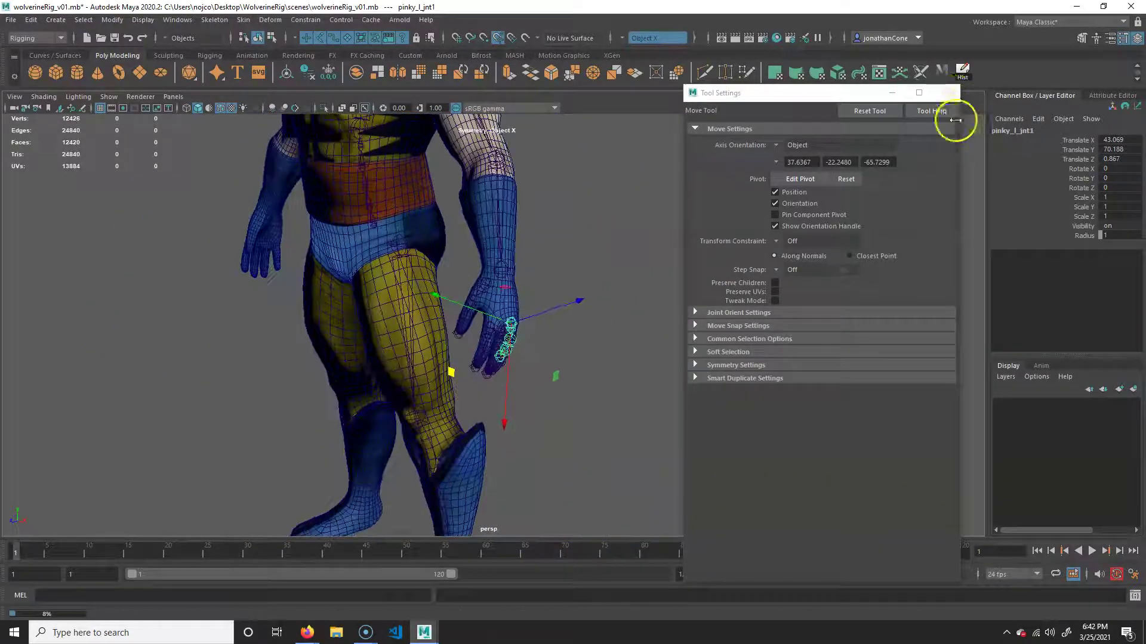
click(942, 92)
- Reduce the joint display size so the finger joints are drawn smaller in the viewport
alt+right_drag(375, 328, 555, 304)
alt+middle_drag(555, 304, 557, 258)
alt+right_drag(558, 258, 626, 312)
alt+middle_drag(463, 323, 478, 307)
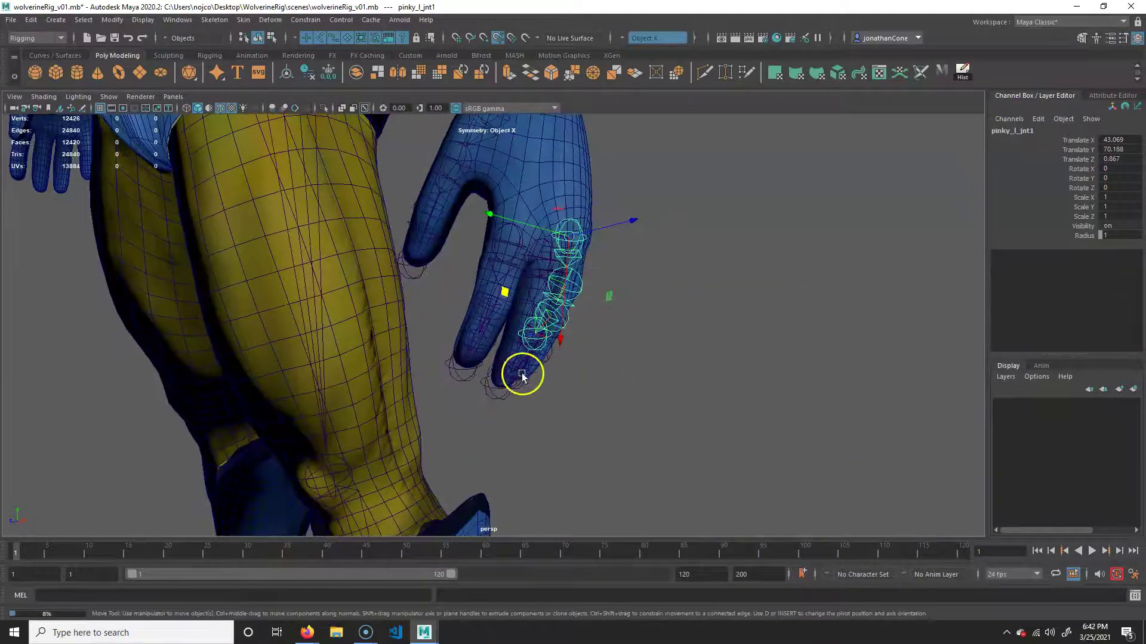
click(142, 20)
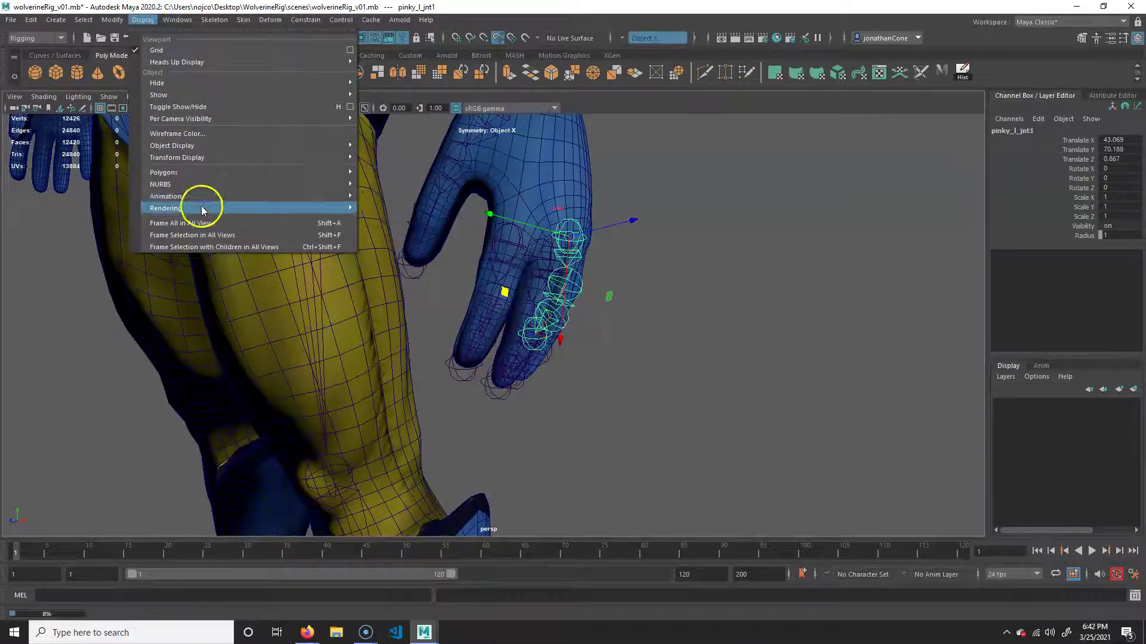
mouse_move(206, 196)
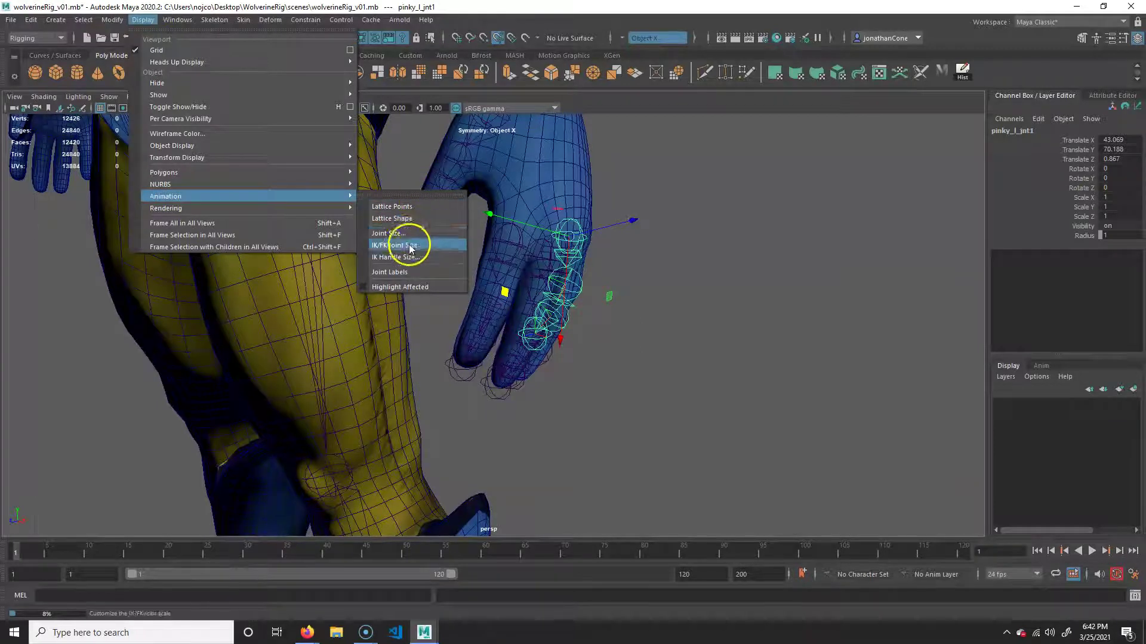
click(397, 234)
drag(657, 244, 645, 246)
click(716, 213)
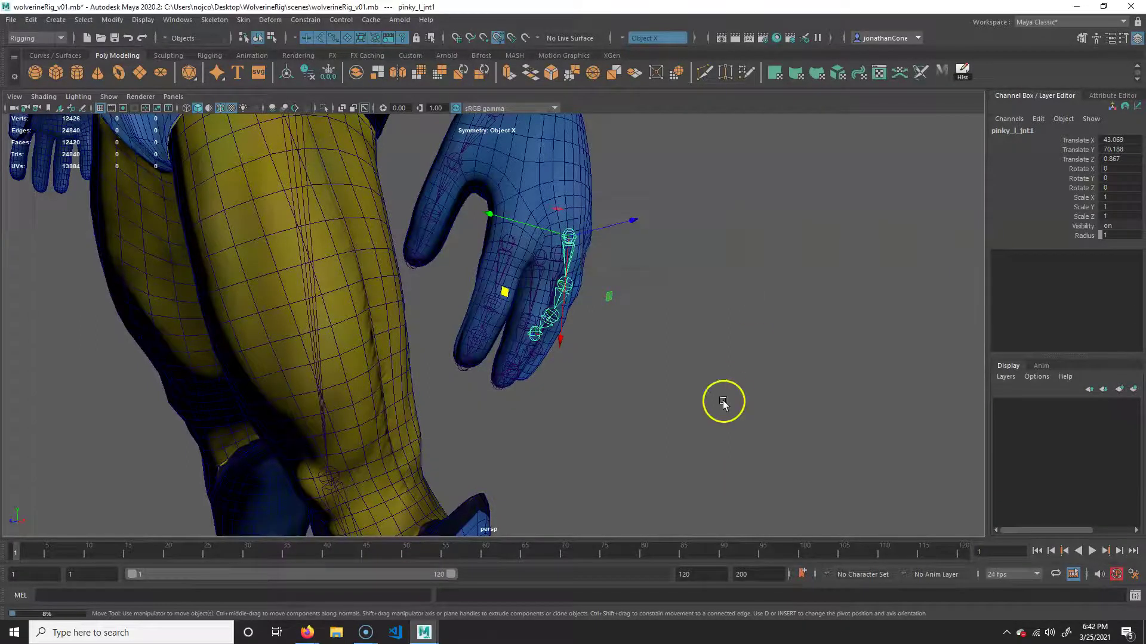
- Parent the root joints of the left thumb, index, middle, ring and pinky chains to the left wrist joint
click(887, 230)
alt+drag(887, 230, 706, 185)
alt+drag(683, 240, 654, 374)
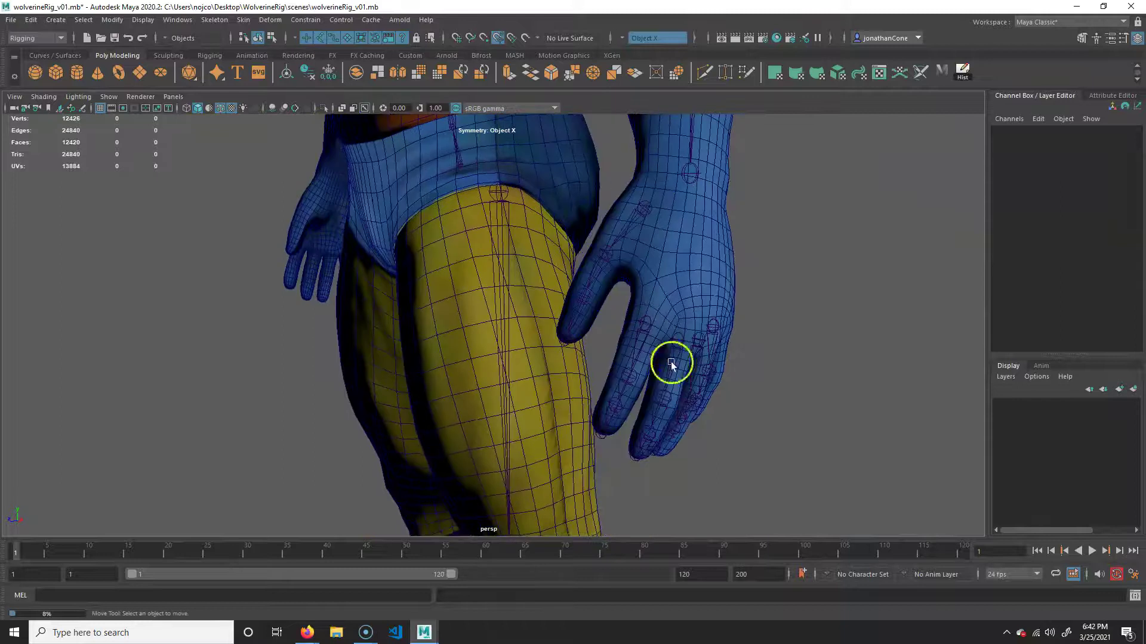
click(645, 215)
key(q)
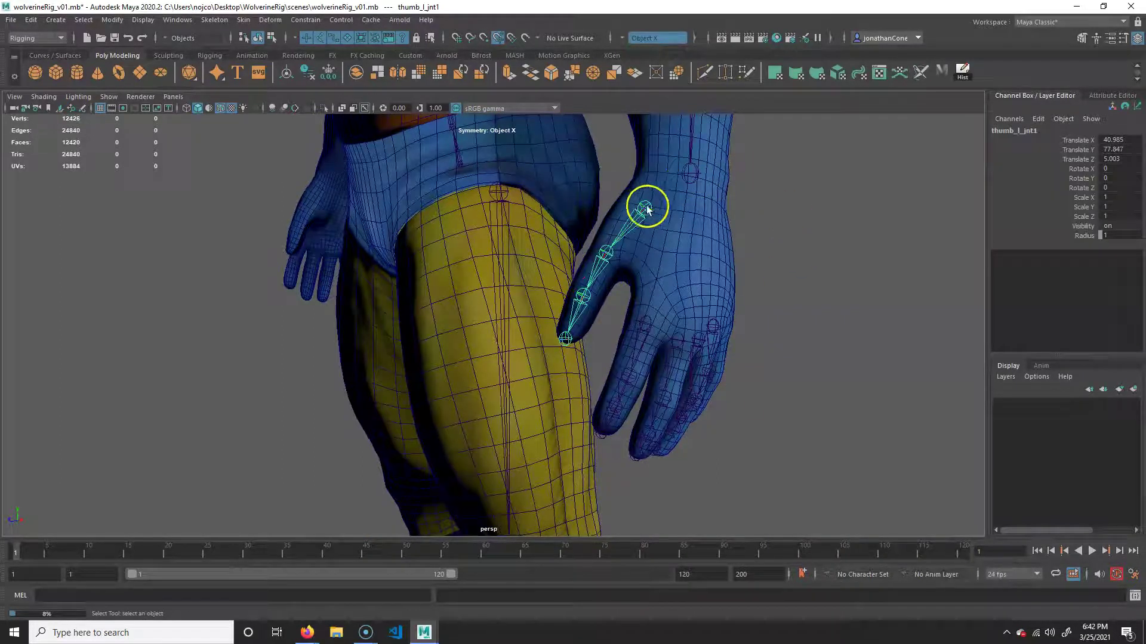
alt+drag(662, 296, 655, 298)
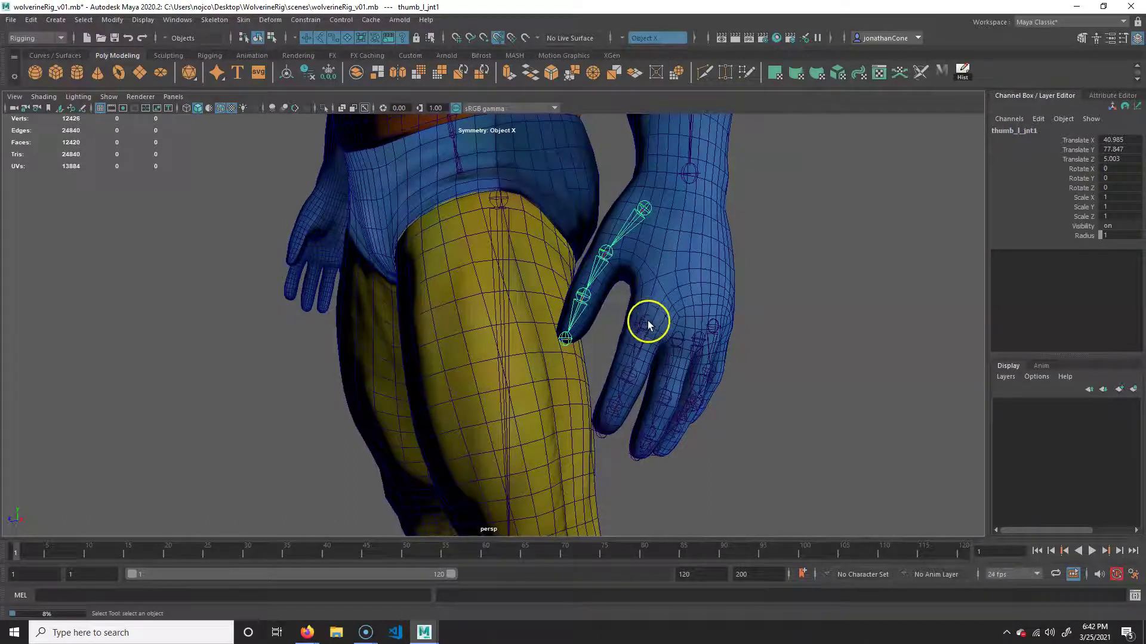
shift+click(647, 320)
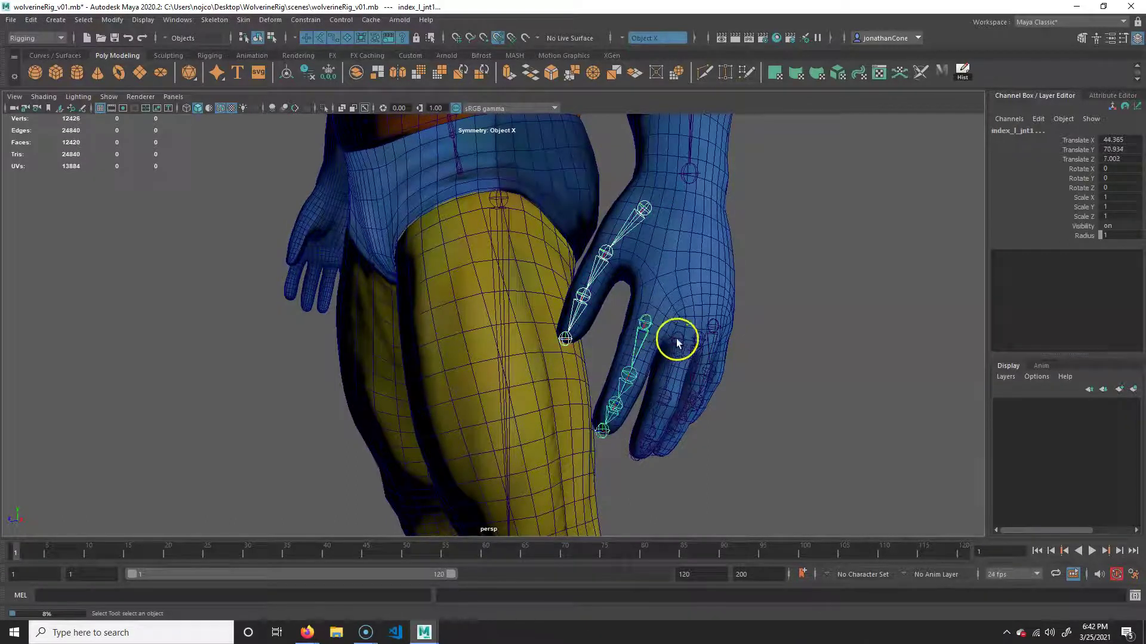
click(676, 338)
shift+click(699, 339)
shift+click(714, 330)
alt+drag(804, 368, 632, 371)
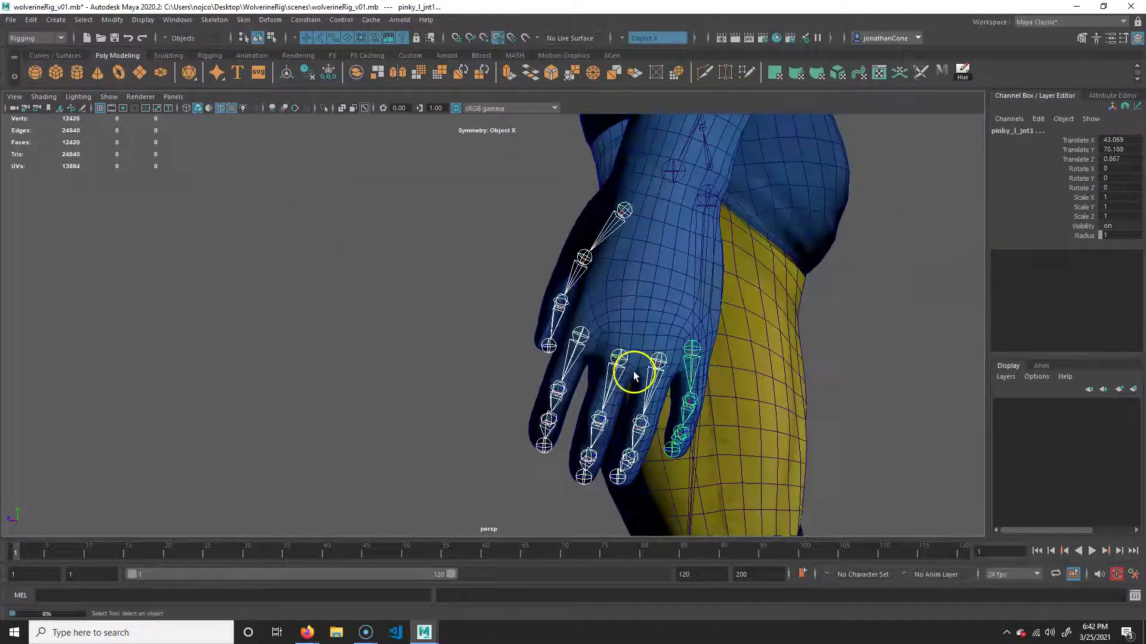
shift+click(665, 172)
alt+drag(632, 255, 654, 272)
key(p)
- Parent the left arm chain's root joint, arm_l_jnt1, to the spine joint in the middle of the chest
scroll(675, 276, down, 8)
alt+drag(696, 314, 471, 222)
alt+middle_drag(471, 222, 571, 281)
scroll(414, 310, up, 6)
click(507, 263)
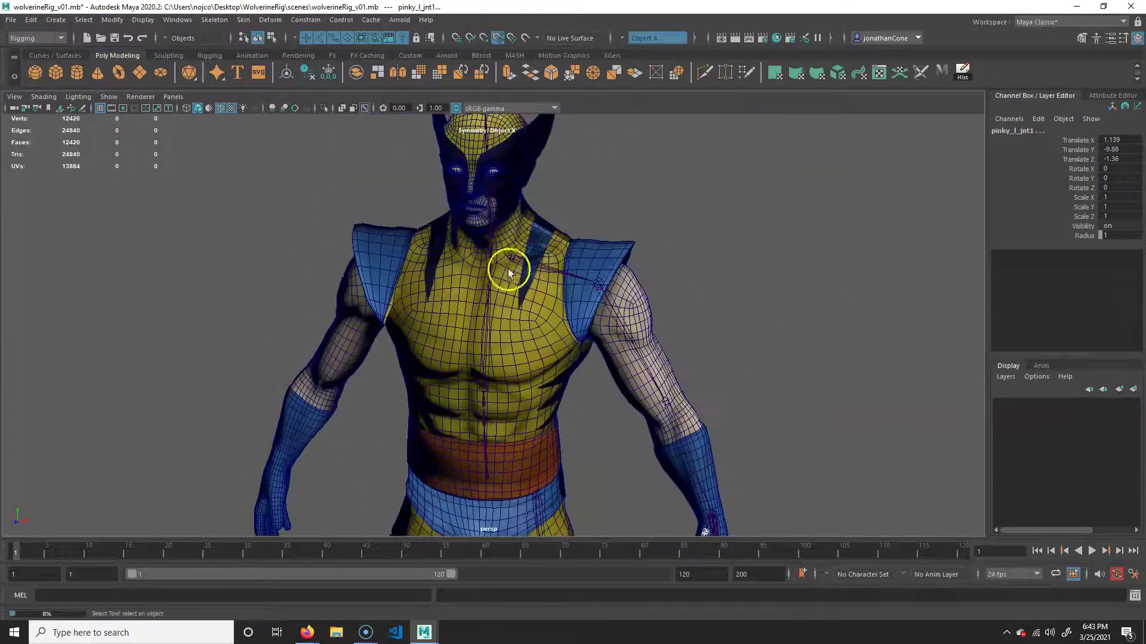
alt+right_drag(502, 278, 619, 322)
alt+middle_drag(574, 360, 588, 274)
alt+drag(587, 274, 583, 274)
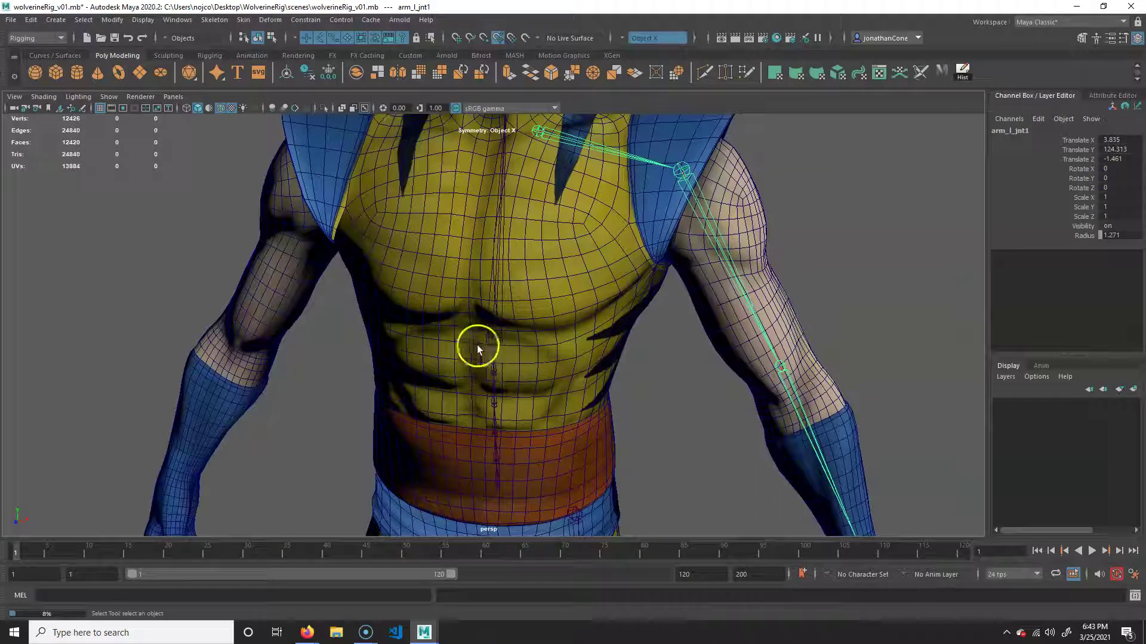
click(493, 343)
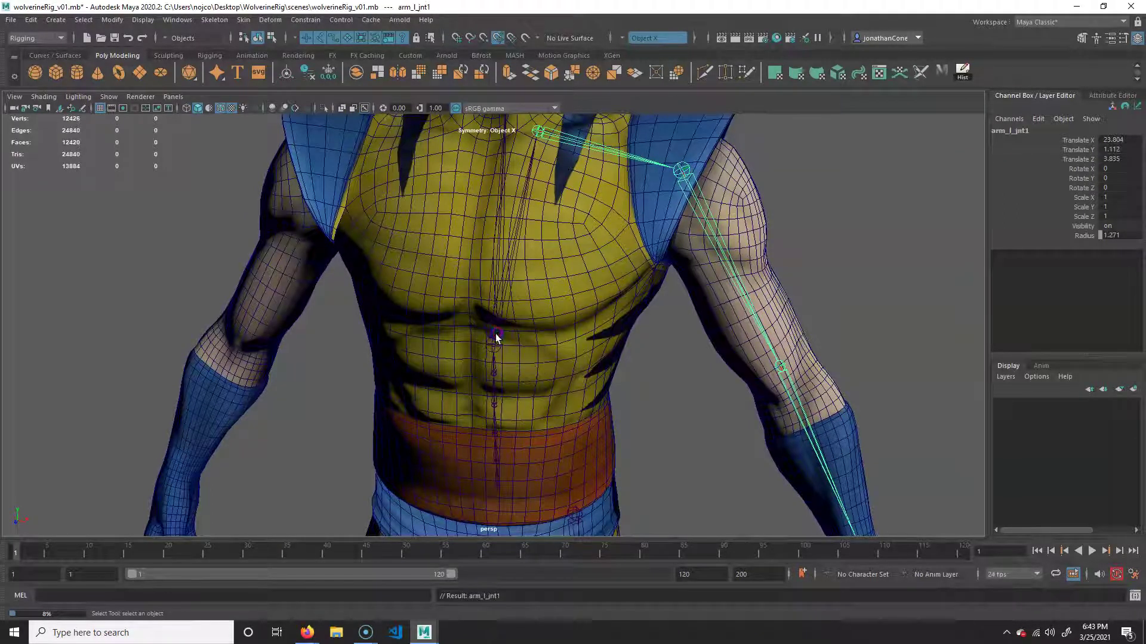
key(p)
- Try rotating spine_c_jnt6 to test how the attached arm chain follows, and undo the rotation
key(r)
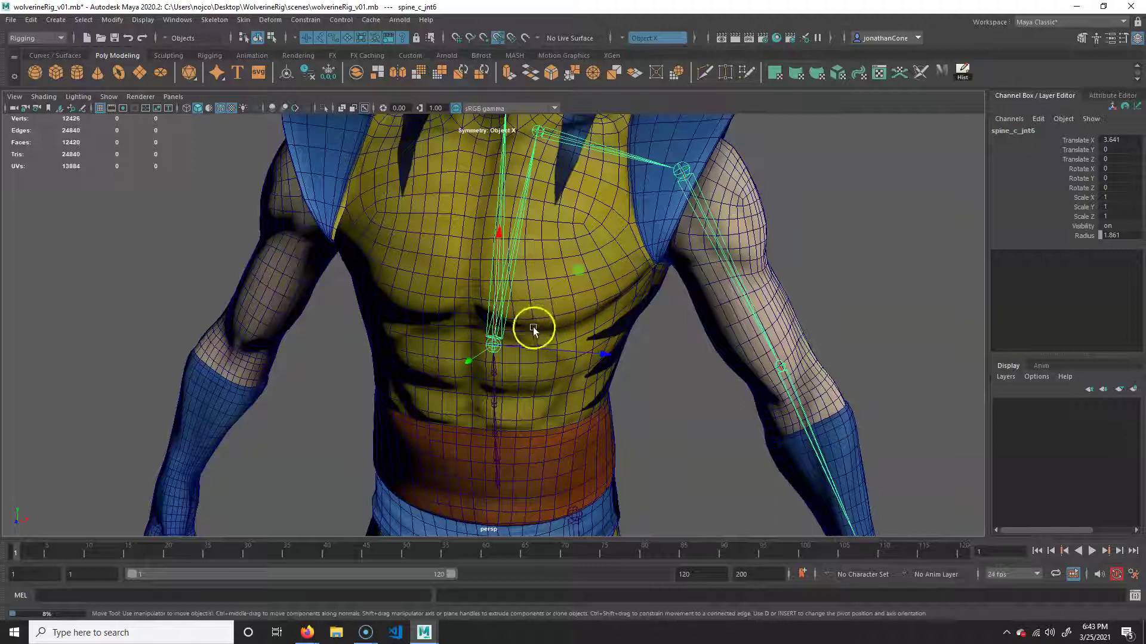
key(e)
drag(543, 320, 547, 287)
key(ctrl+z)
- Examine the head, jaw and neck from the side and front to judge the placement of the jaw joints
alt+right_drag(746, 266, 596, 273)
alt+drag(677, 330, 580, 304)
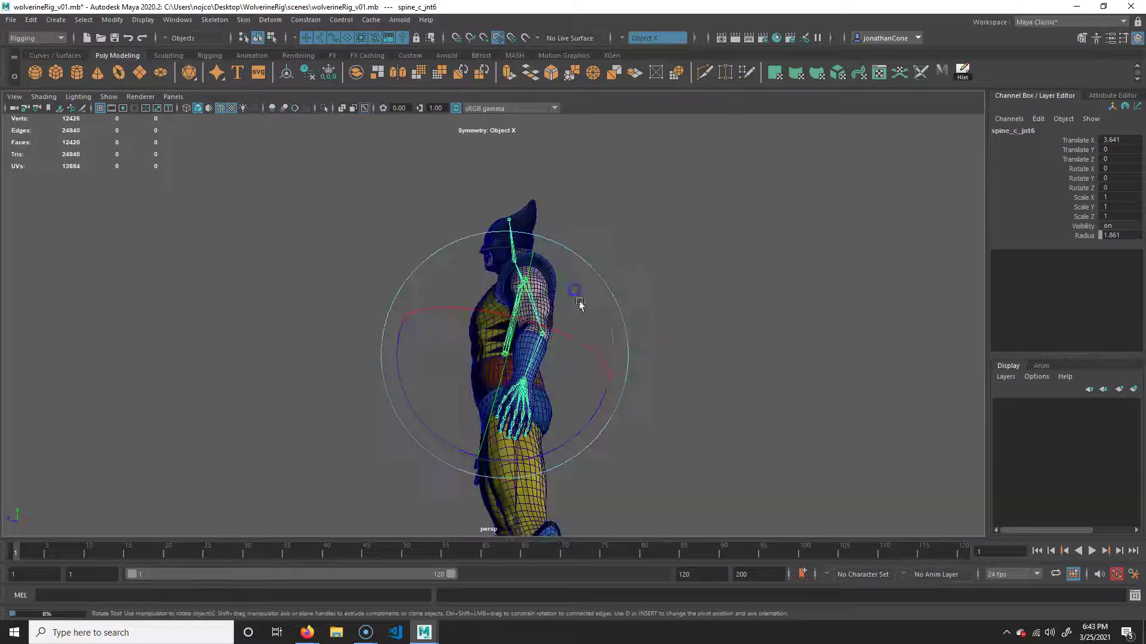
click(317, 296)
alt+right_drag(317, 297, 565, 286)
alt+middle_drag(565, 287, 546, 418)
alt+right_drag(546, 418, 595, 333)
alt+drag(595, 334, 512, 314)
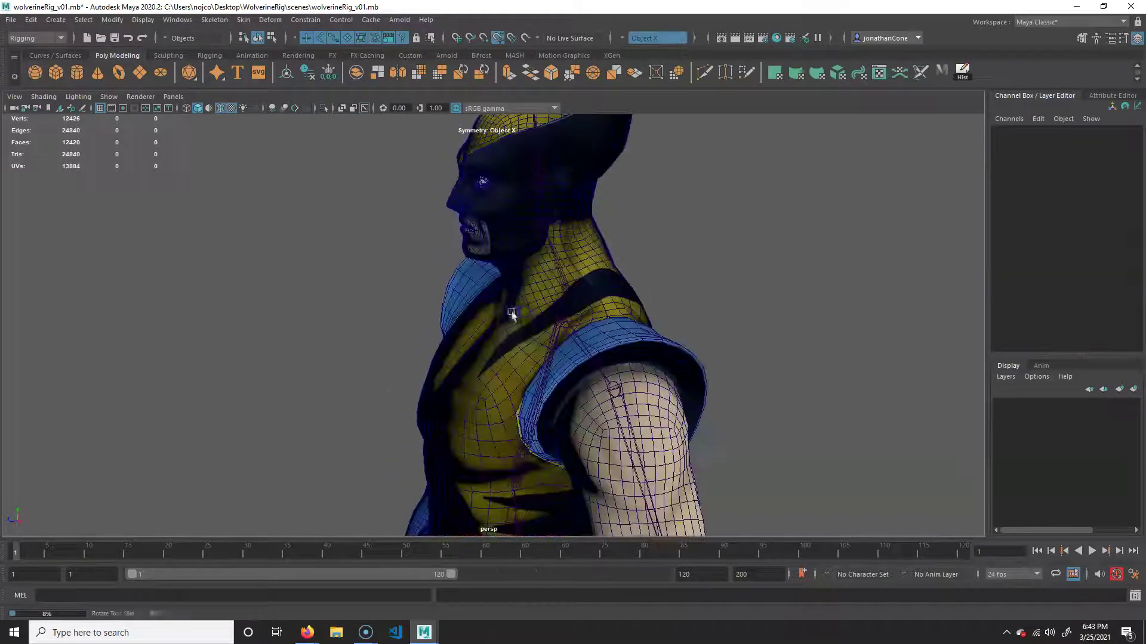
mouse_move(422, 263)
alt+mouse_down()
mouse_move(583, 254)
mouse_move(432, 265)
alt+mouse_up()
alt+right_drag(433, 266, 228, 284)
alt+middle_drag(493, 340, 481, 176)
alt+drag(509, 349, 558, 348)
alt+middle_drag(507, 152, 509, 336)
alt+right_drag(281, 299, 488, 296)
alt+drag(352, 268, 440, 263)
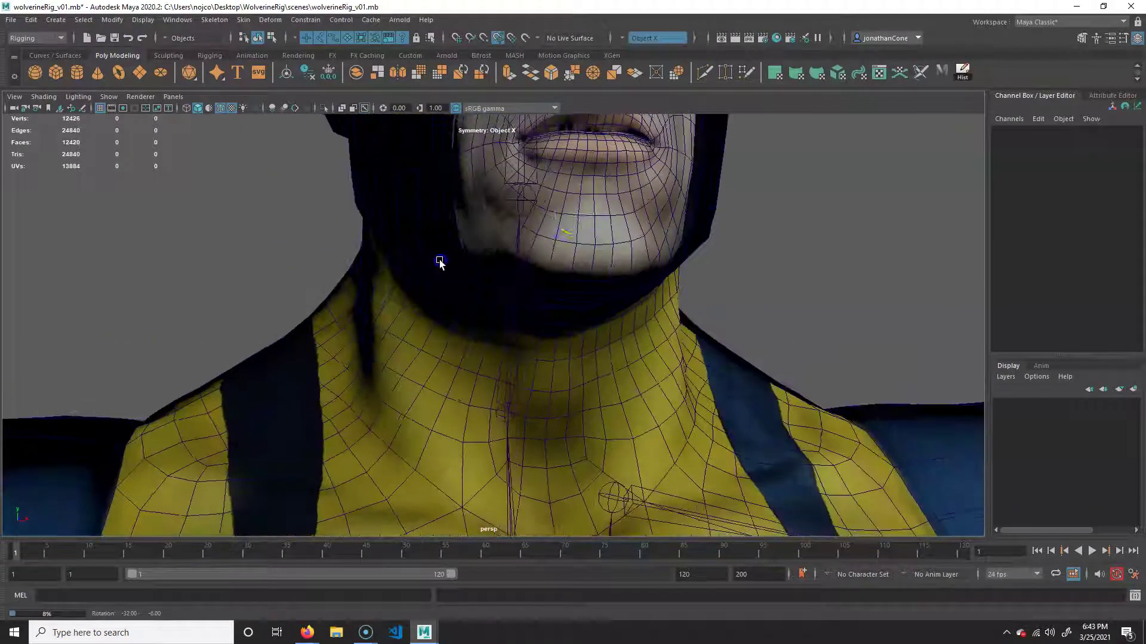
alt+middle_drag(577, 209, 537, 275)
alt+right_drag(537, 277, 588, 366)
alt+right_drag(522, 276, 595, 402)
alt+drag(596, 402, 504, 407)
alt+right_drag(414, 375, 506, 362)
alt+middle_drag(506, 363, 518, 354)
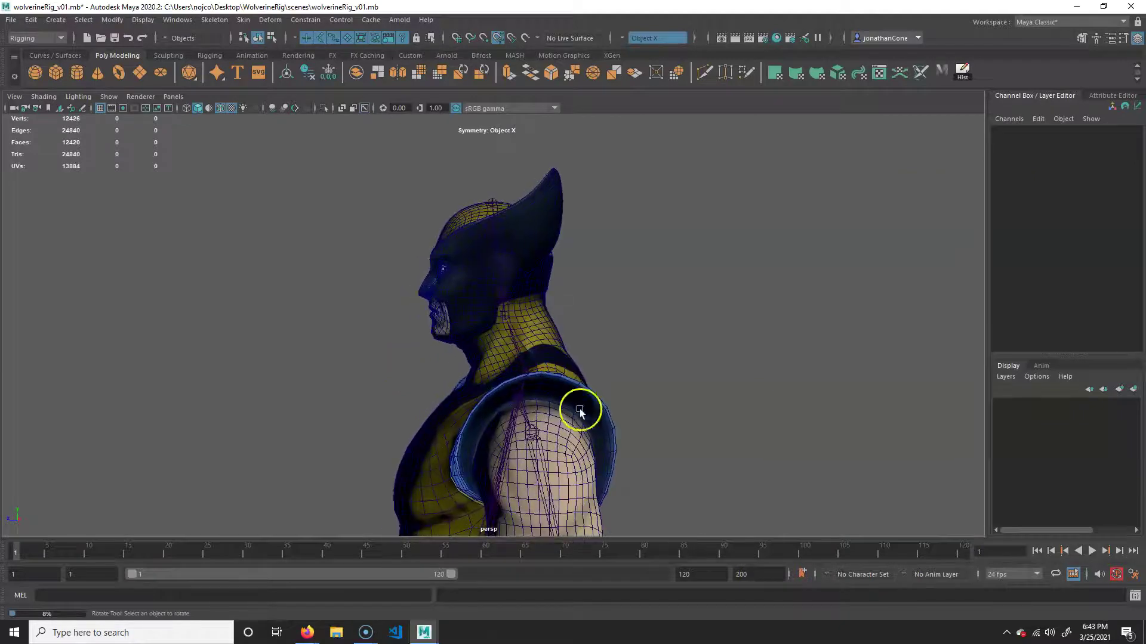
- Build a two-joint jaw chain in the side view, from the jaw hinge to the tip of the chin, and complete it
key(space)
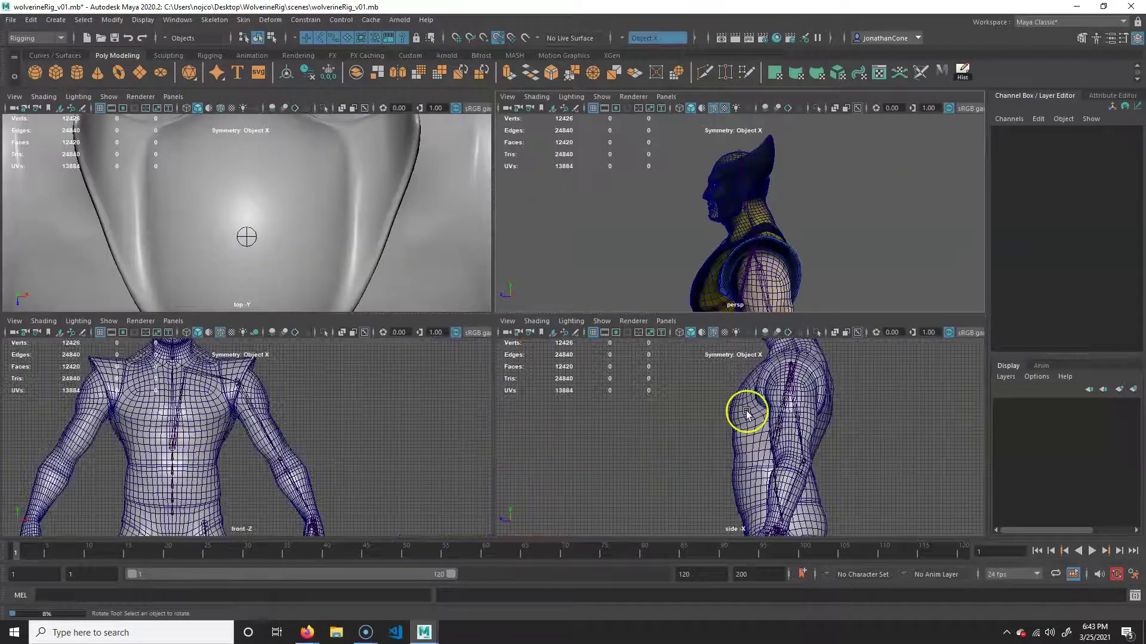
key(space)
alt+middle_drag(593, 222, 603, 388)
scroll(554, 277, up, 3)
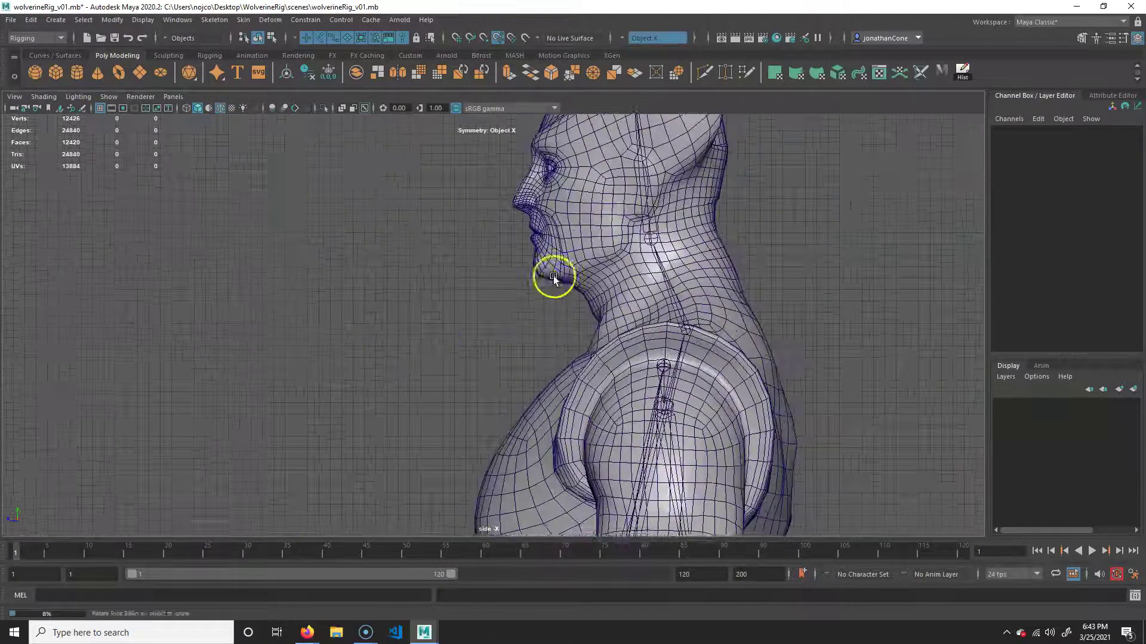
alt+middle_drag(553, 277, 483, 335)
scroll(616, 304, up, 3)
key(g)
scroll(457, 309, up, 2)
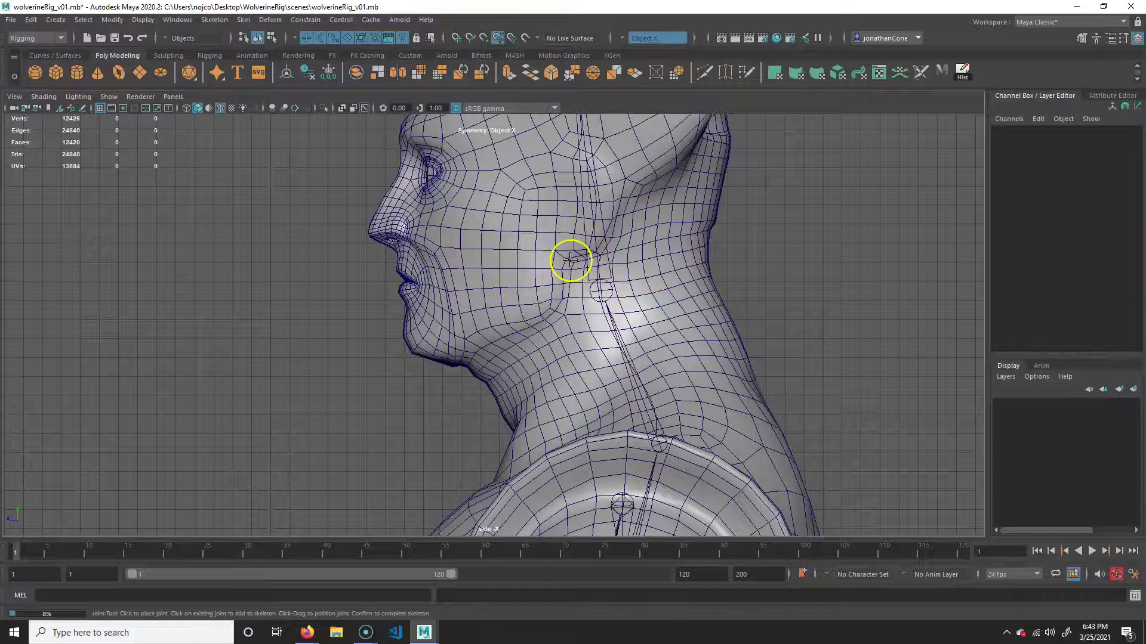
click(561, 259)
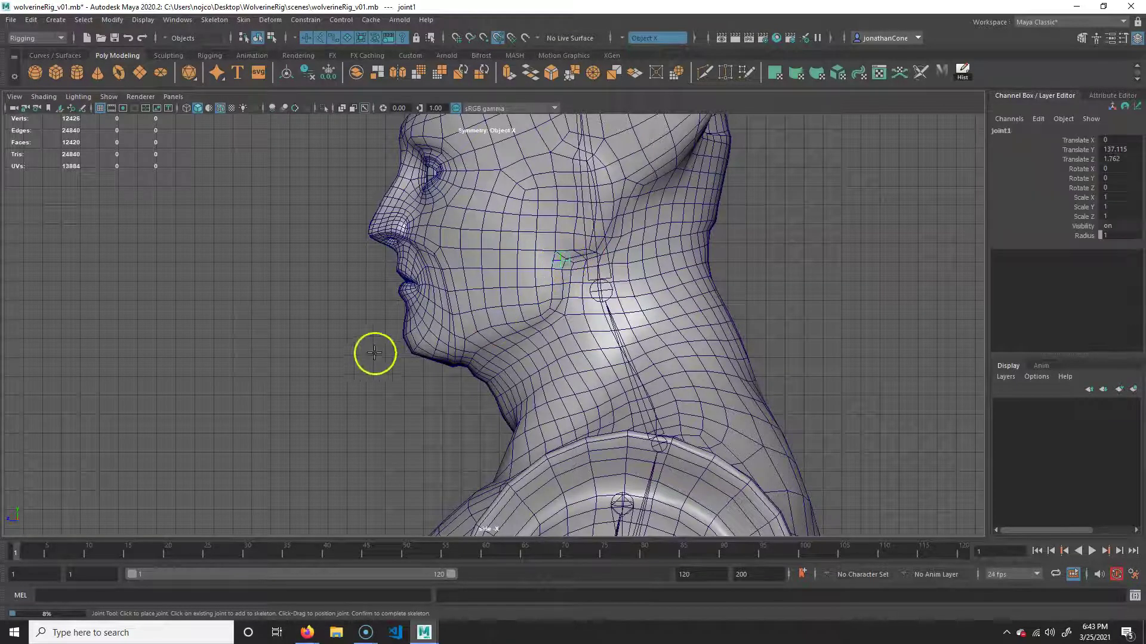
click(405, 341)
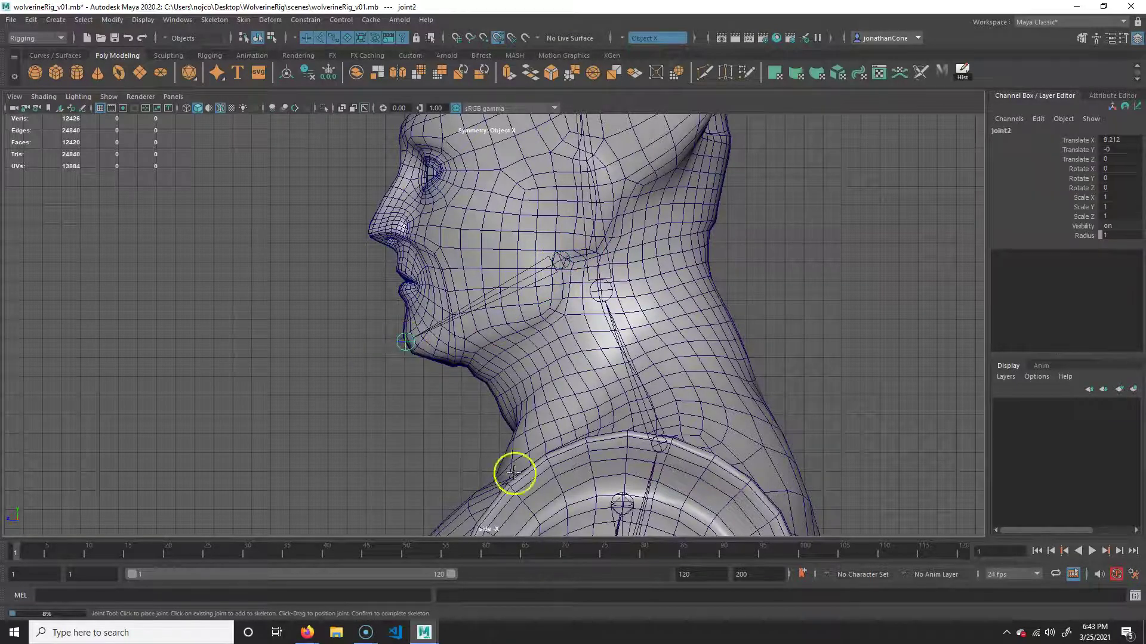
key(Return)
key(e)
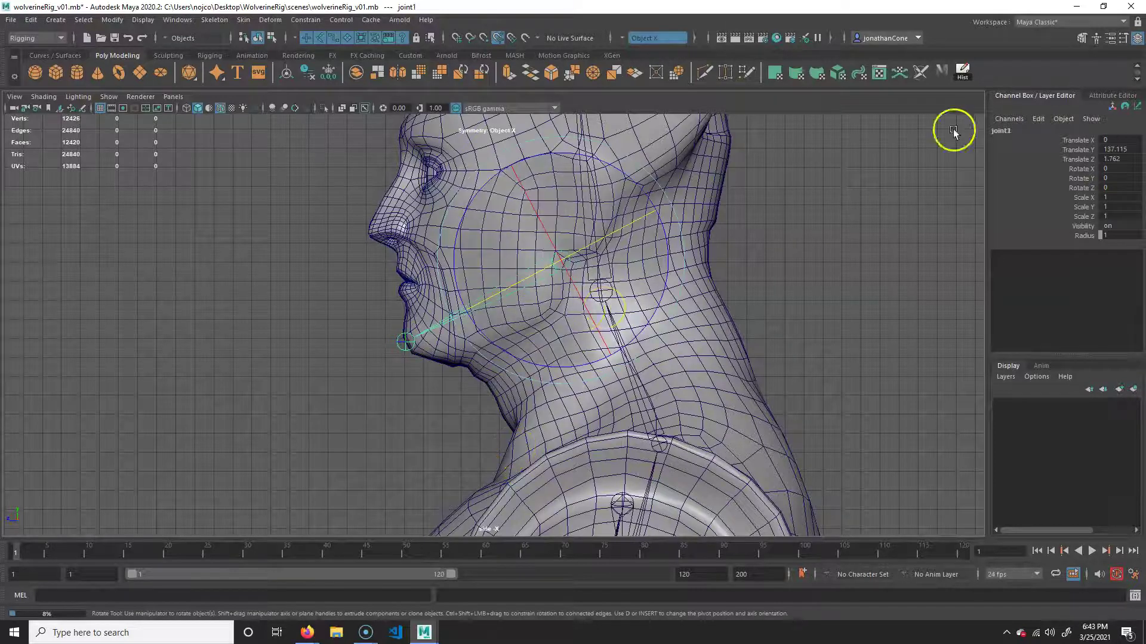
- Rename the jaw chain's joints by replacing "joint" with "jaw_c_jnt" throughout the hierarchy
click(112, 20)
click(153, 225)
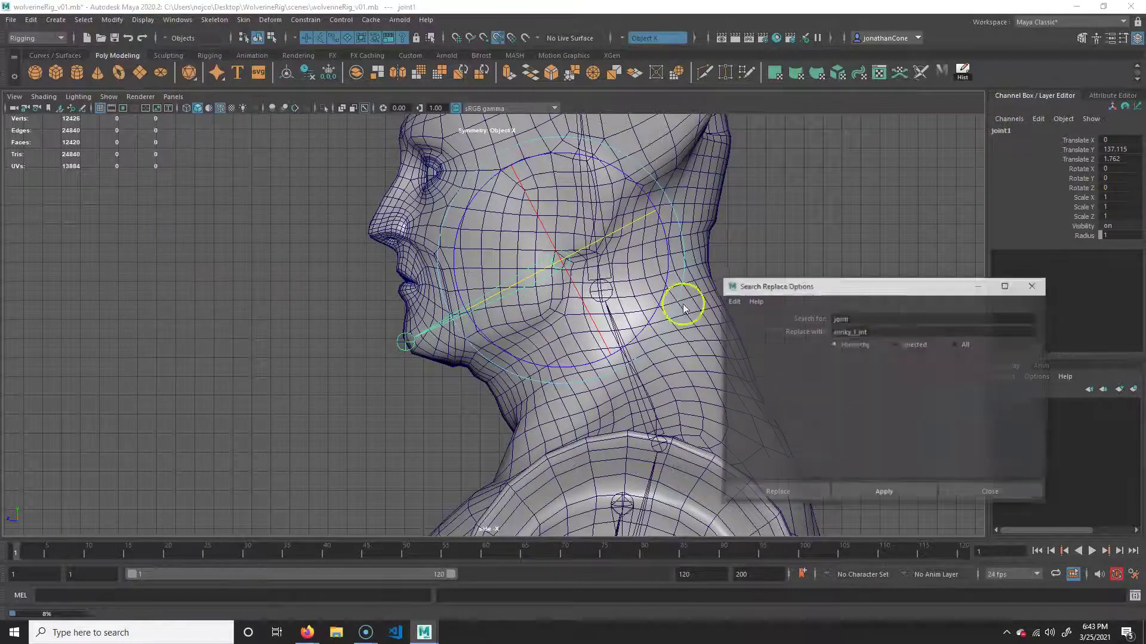
click(845, 333)
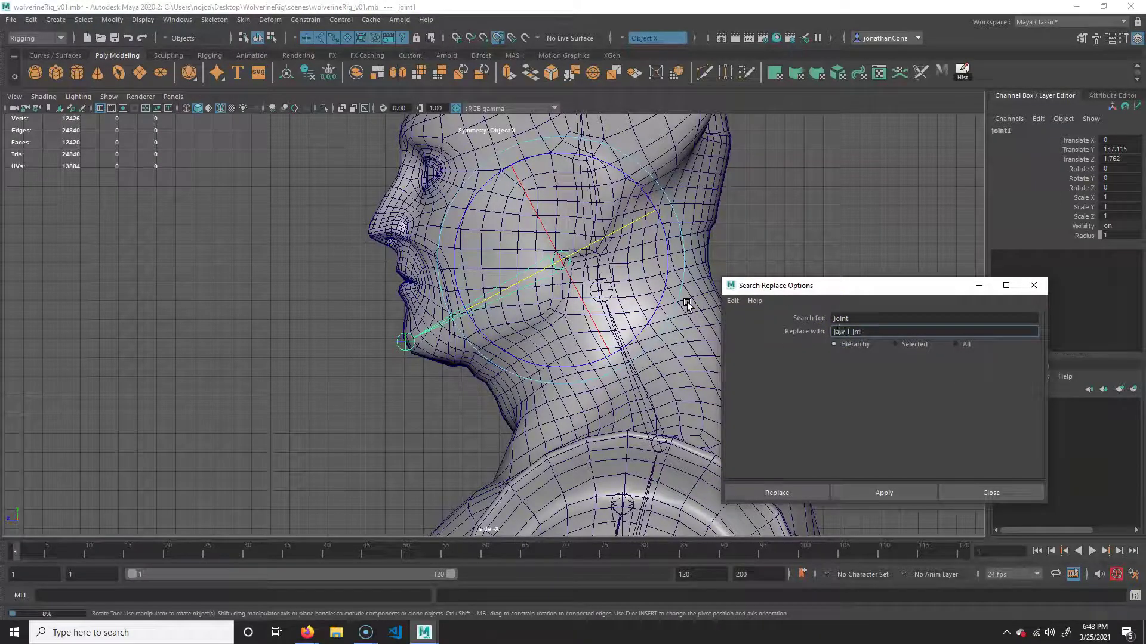
click(843, 324)
click(910, 491)
alt+middle_drag(460, 192, 535, 319)
click(1011, 493)
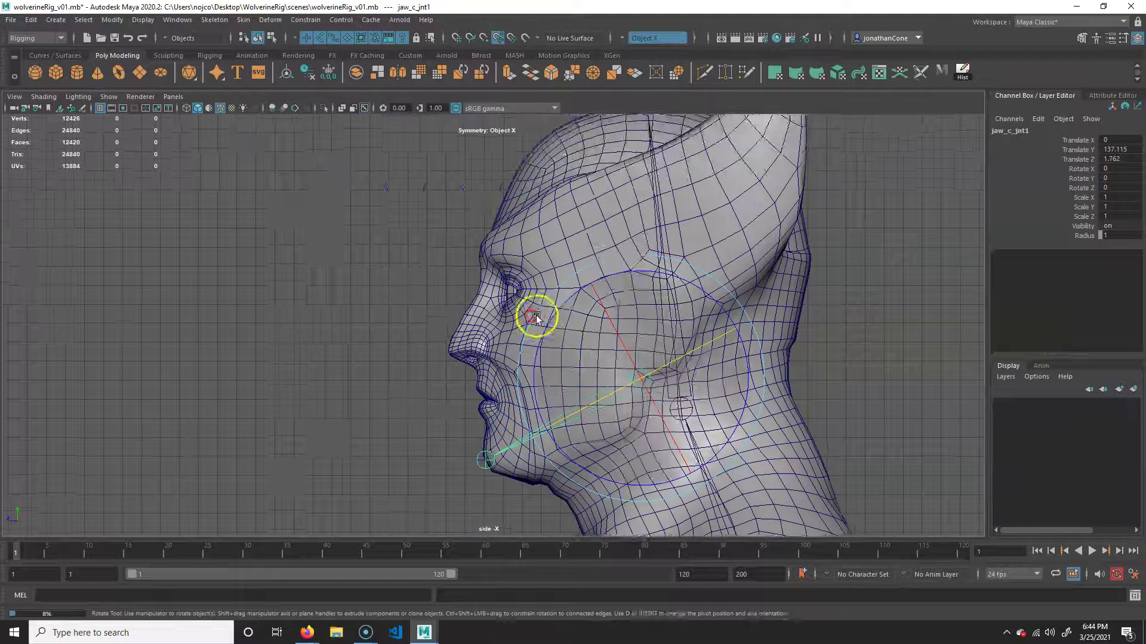
- Isolate the left eyeball mesh in the side view and leave it deselected
alt+right_drag(536, 318, 573, 322)
click(525, 279)
alt+drag(502, 317, 528, 322)
key(e)
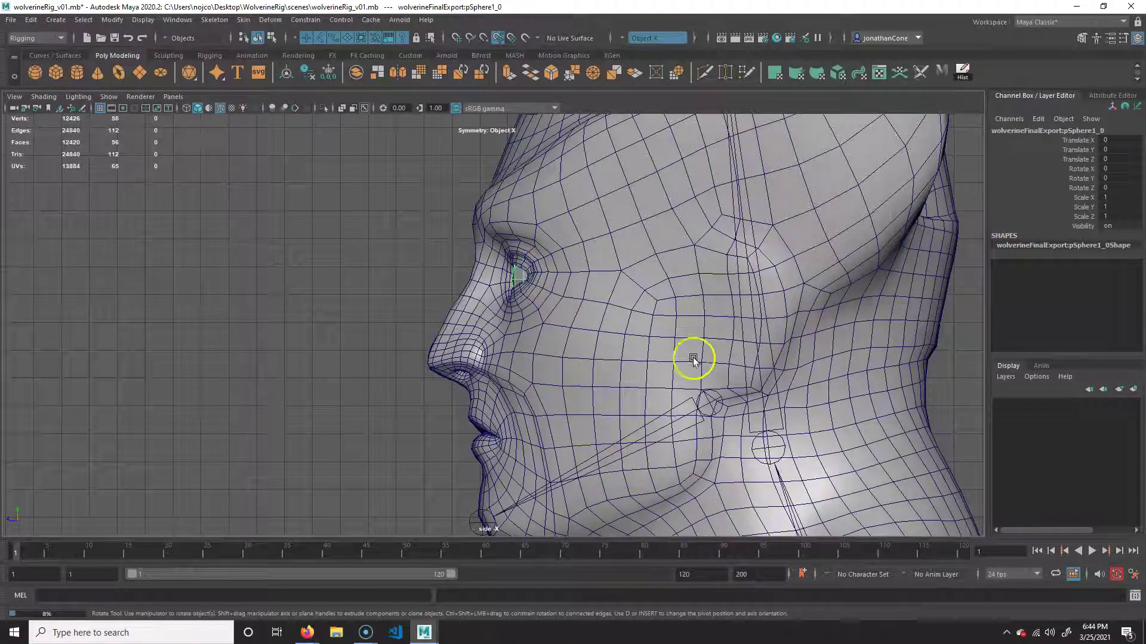
alt+middle_drag(693, 360, 582, 327)
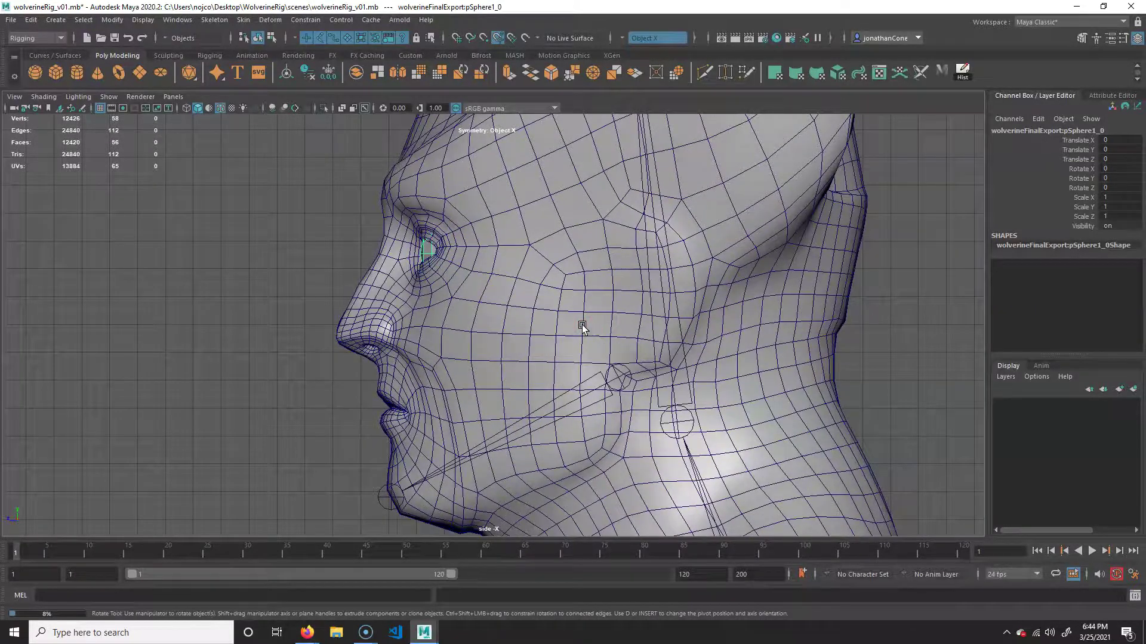
key(ctrl+1)
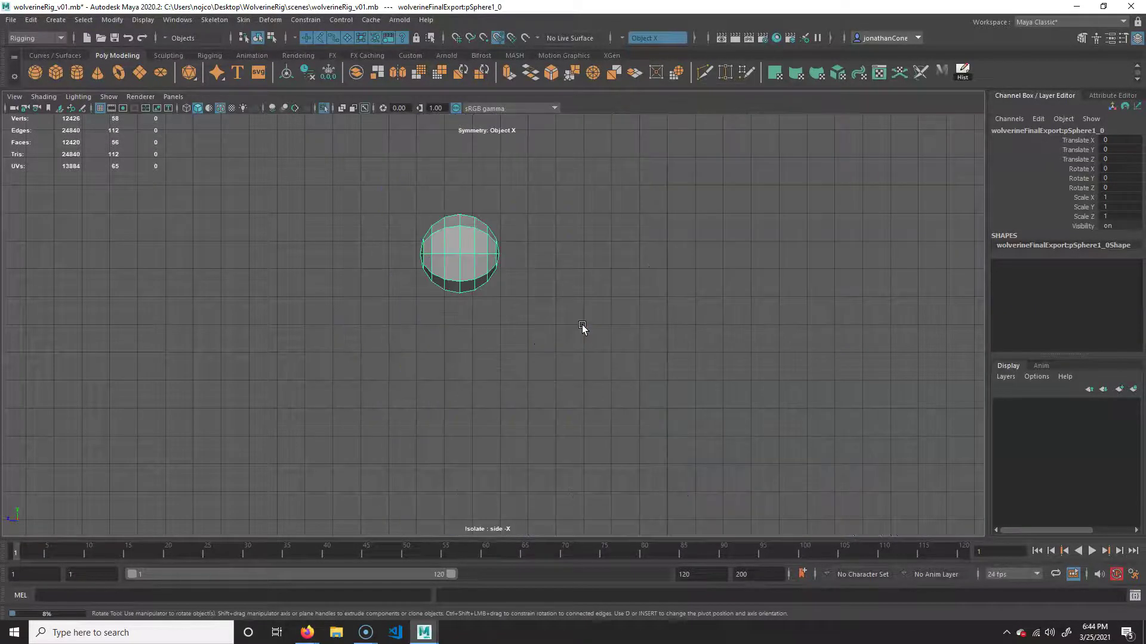
click(108, 96)
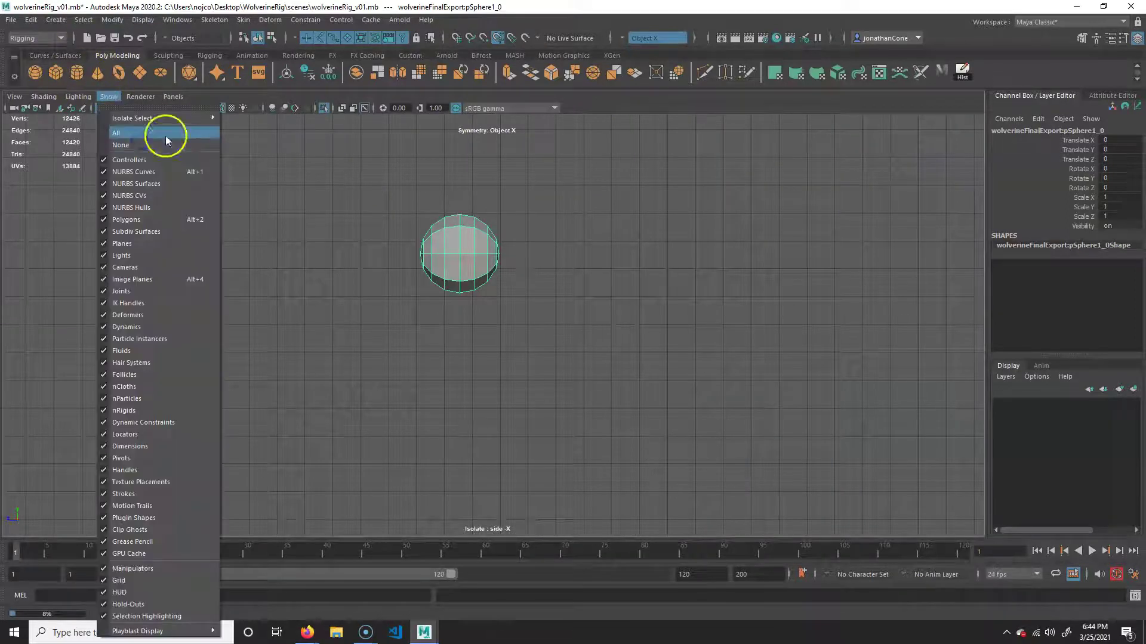
click(603, 373)
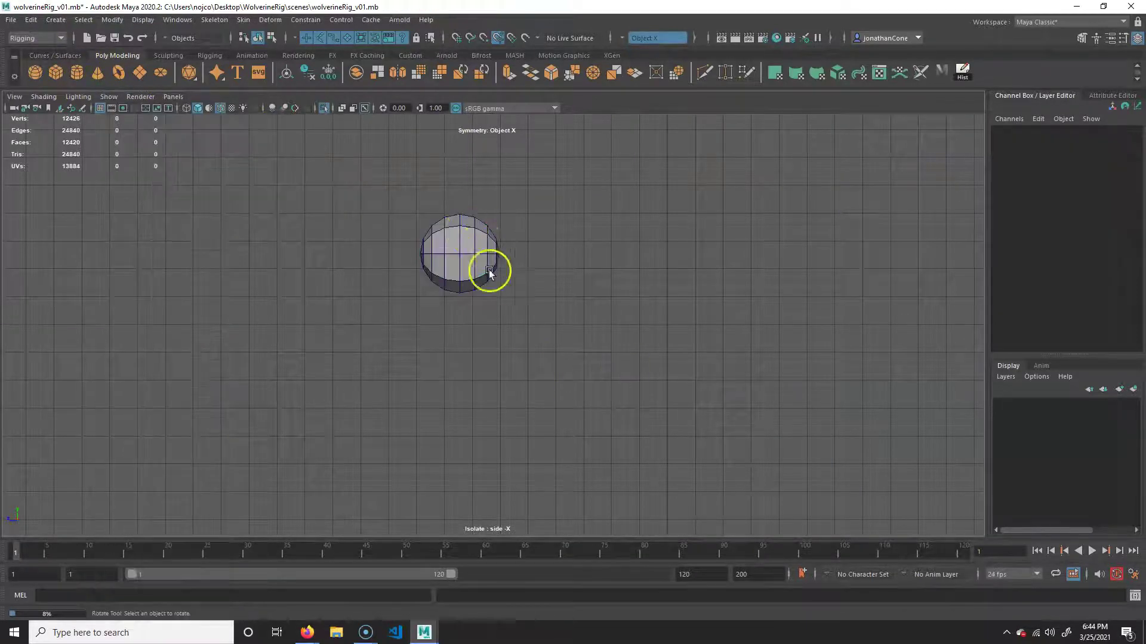
click(470, 258)
click(433, 331)
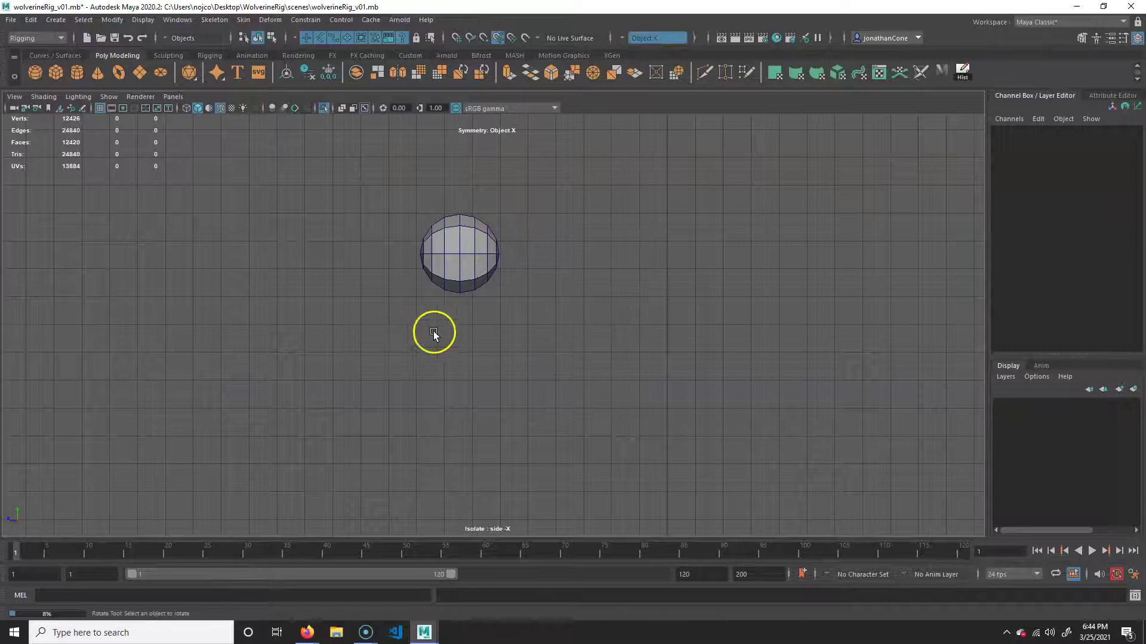
- Place a single joint at the centre of the left eyeball, complete it, and turn off the isolated display
click(460, 252)
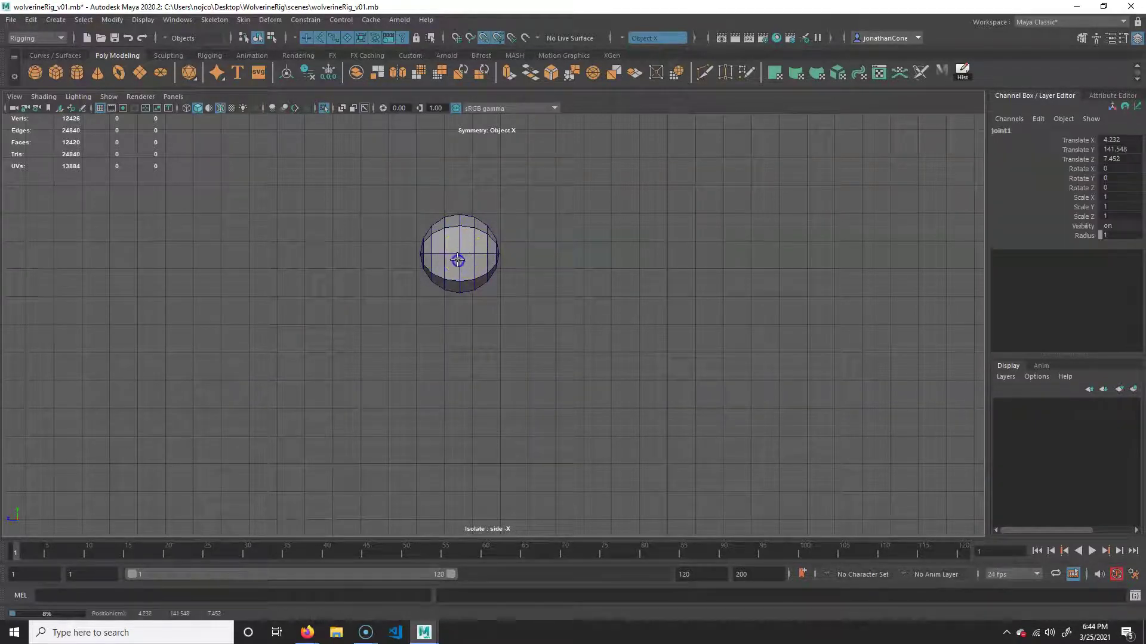
click(485, 489)
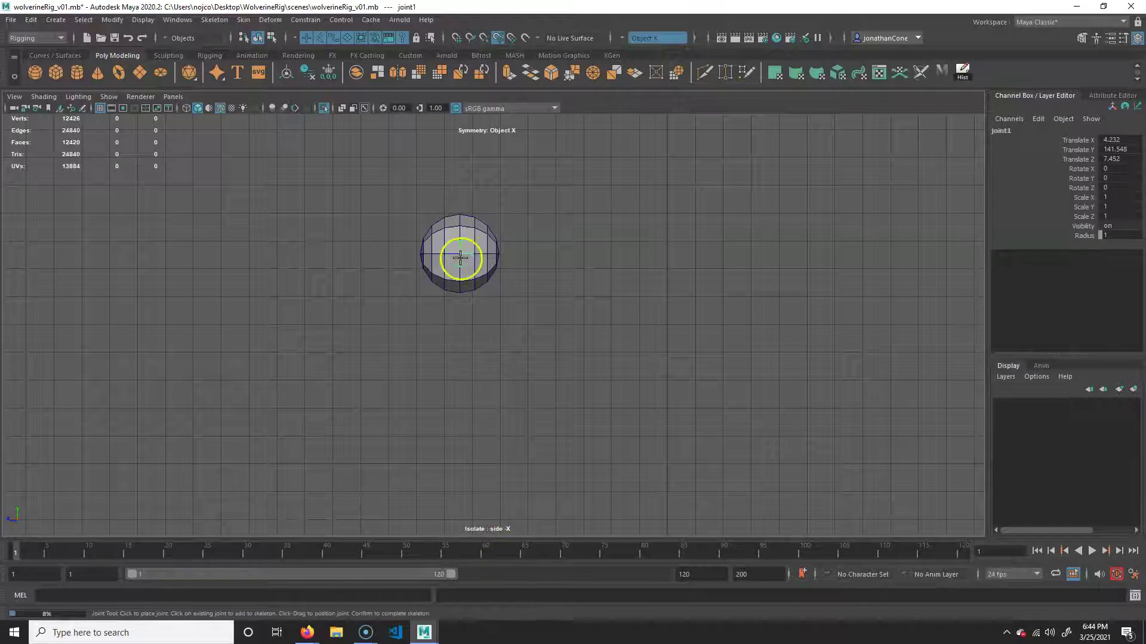
key(e)
click(591, 446)
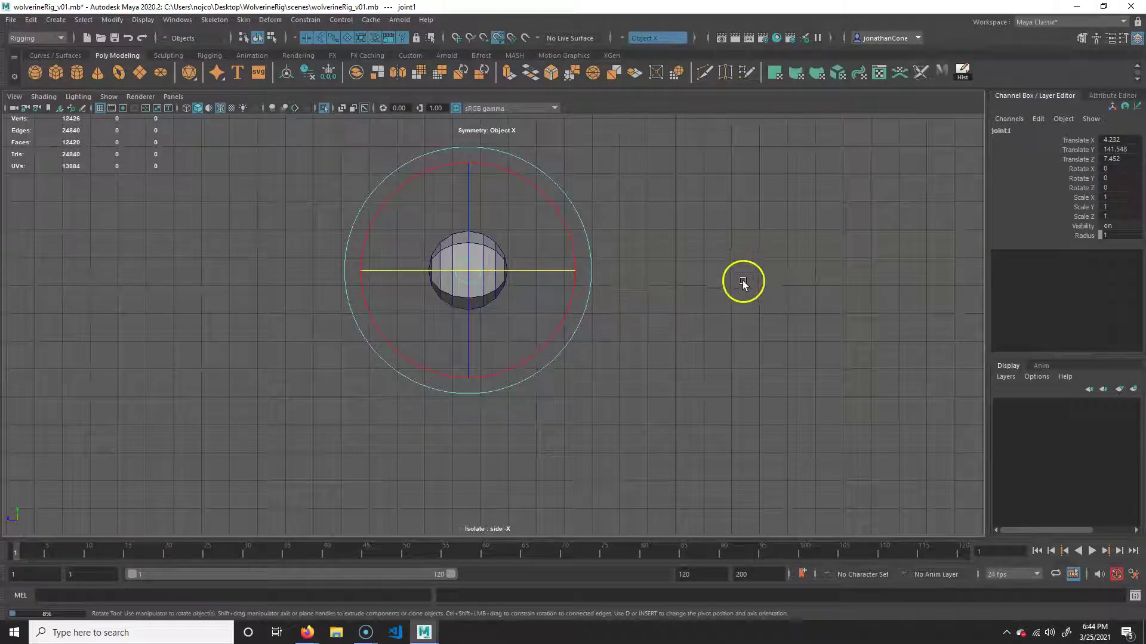
click(781, 257)
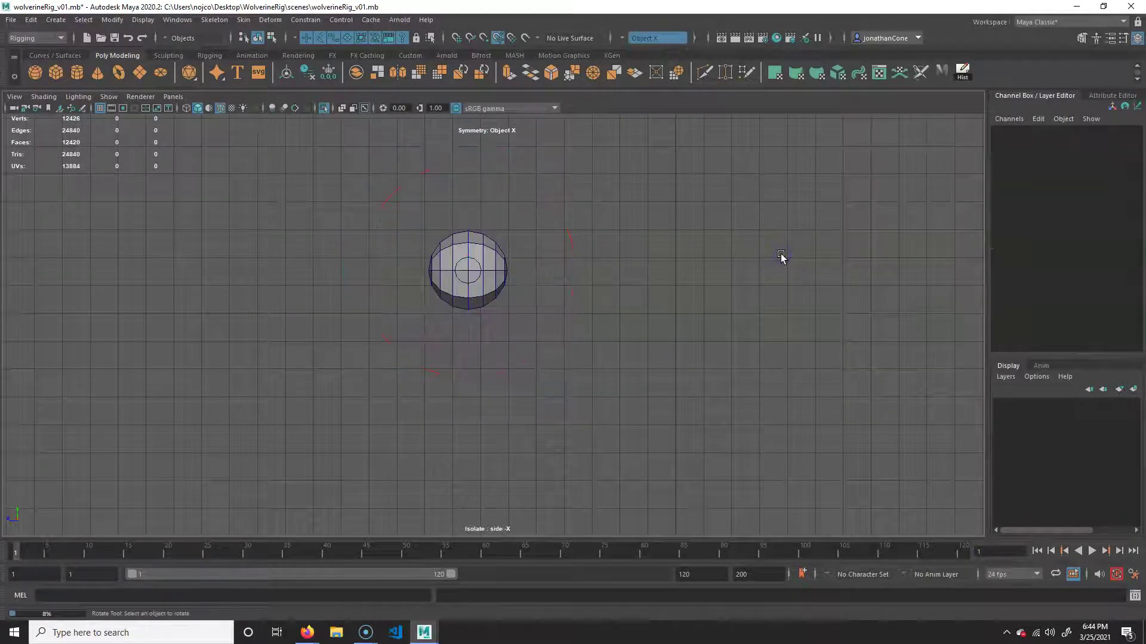
key(ctrl+1)
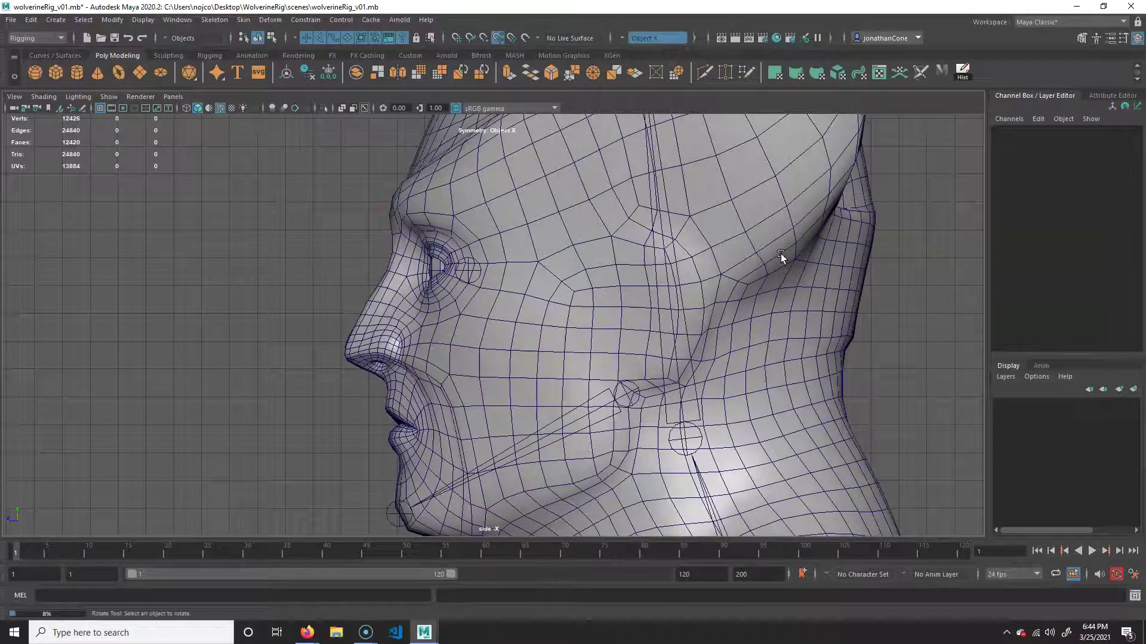
- Move the left eye joint sideways in the front view to the centre of the left eye, at about X 2.8
click(468, 271)
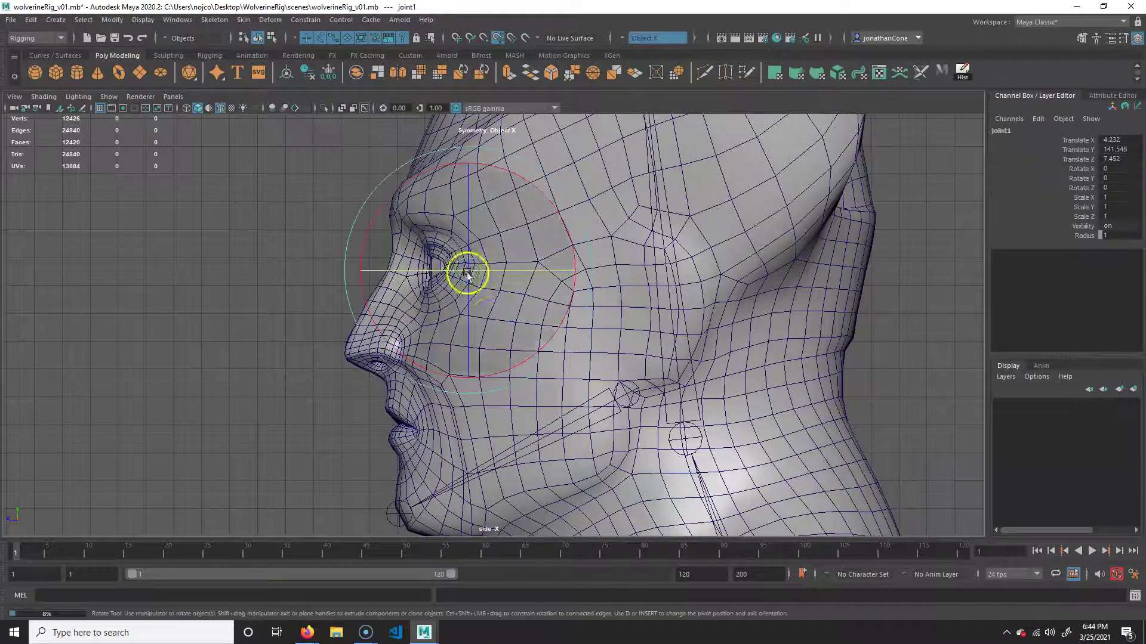
key(q)
alt+middle_drag(740, 343, 661, 320)
key(space)
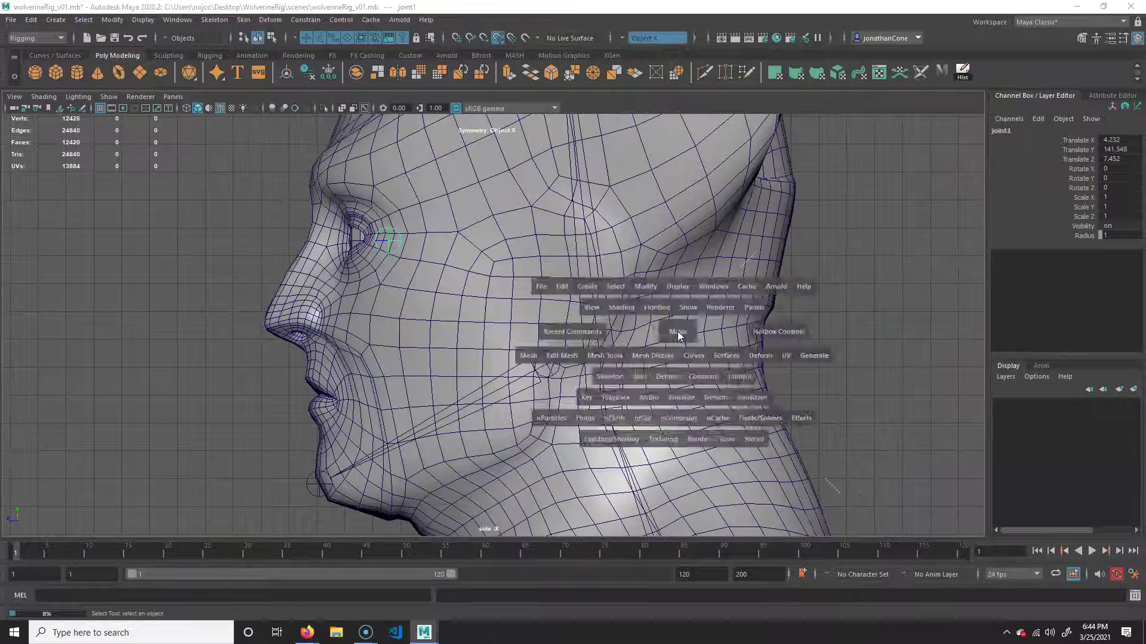
key(space)
key(space)
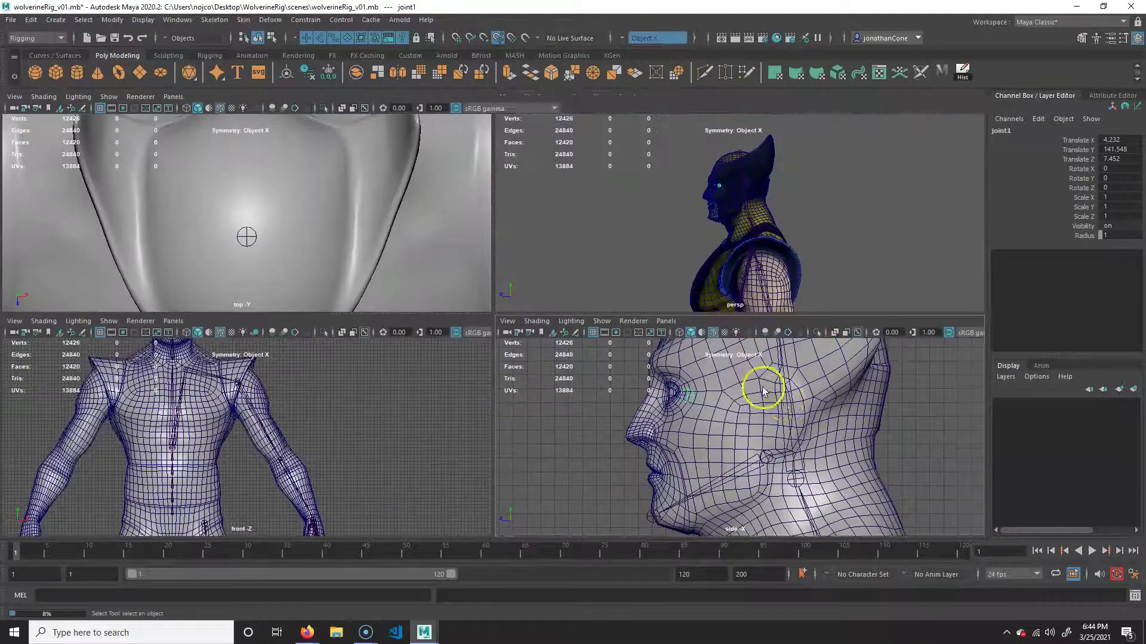
key(space)
key(space)
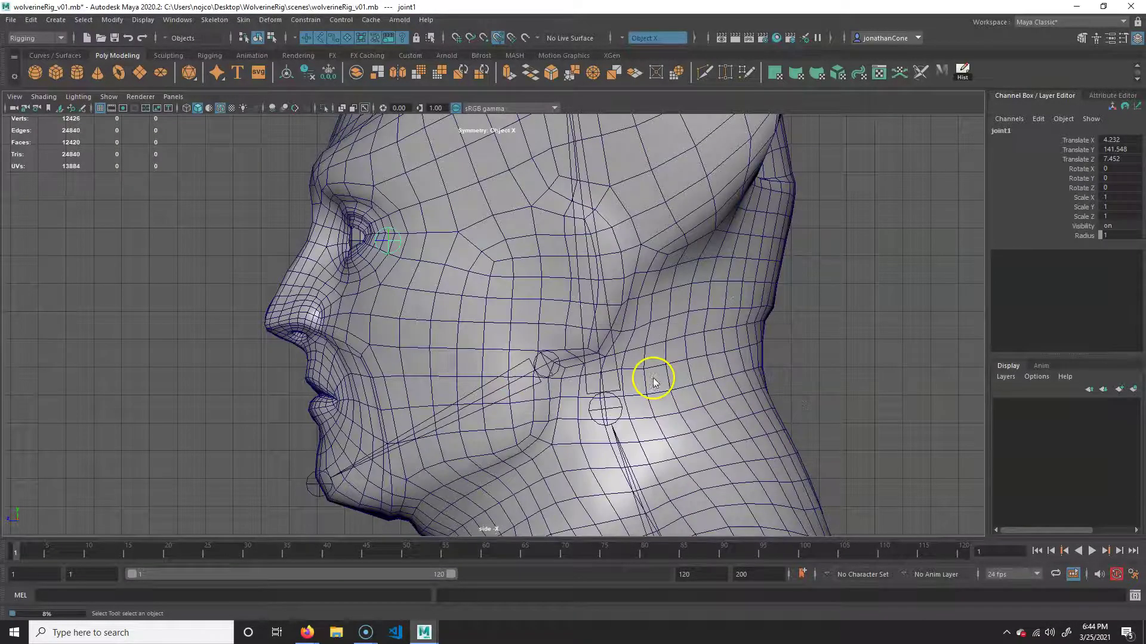
key(space)
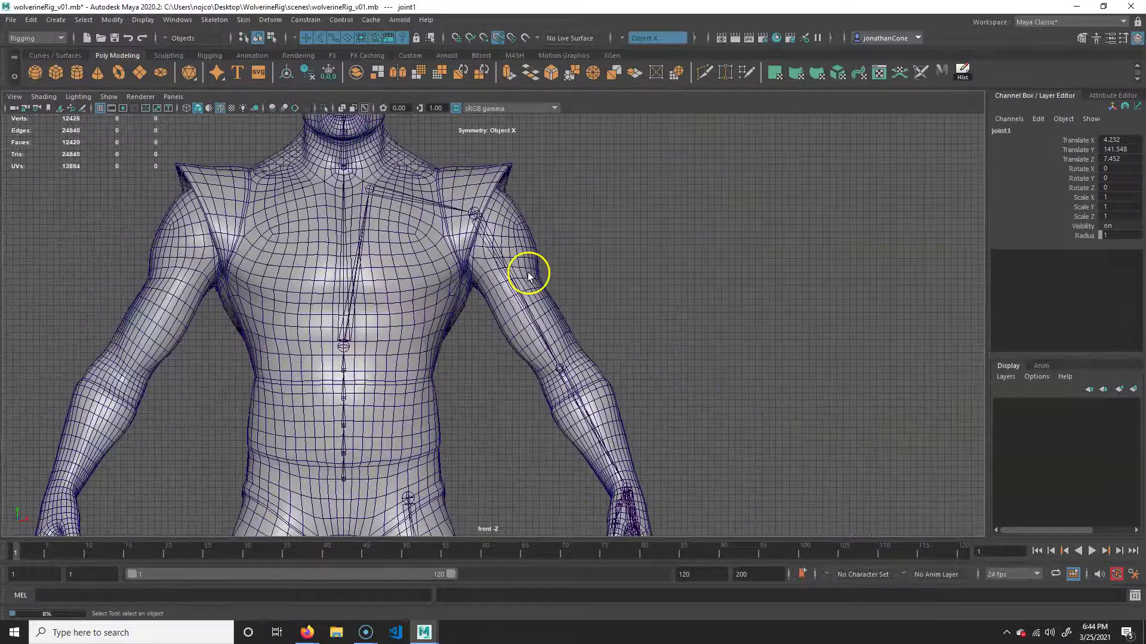
alt+middle_drag(462, 196, 512, 407)
alt+right_drag(261, 302, 651, 275)
alt+middle_drag(463, 343, 652, 365)
alt+right_drag(137, 358, 633, 349)
scroll(632, 316, up, 2)
key(w)
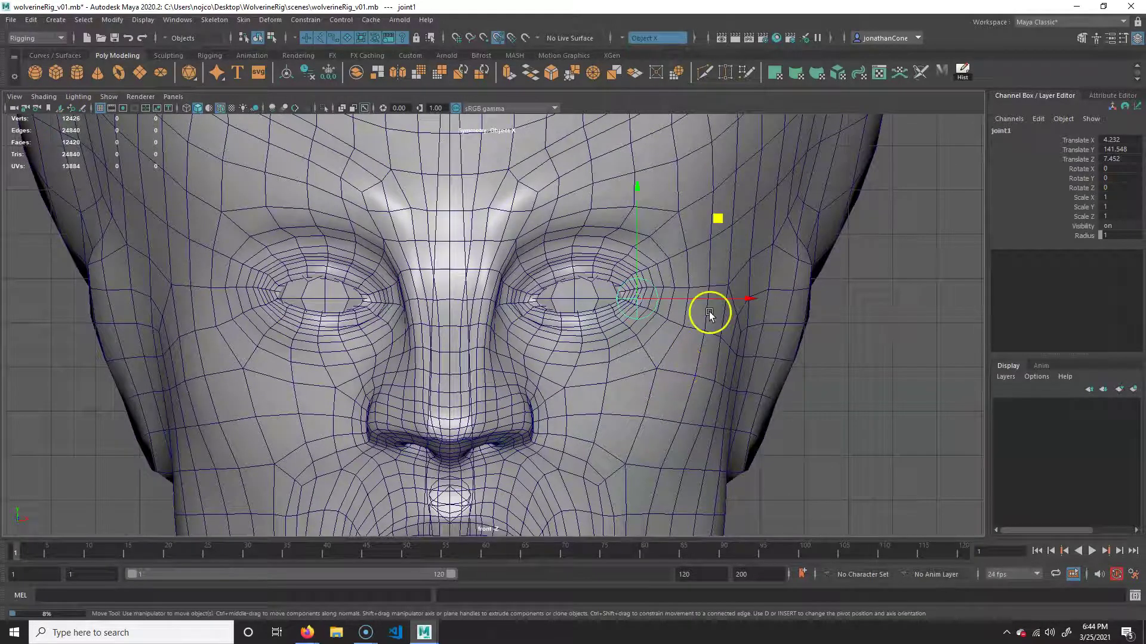
drag(749, 299, 579, 302)
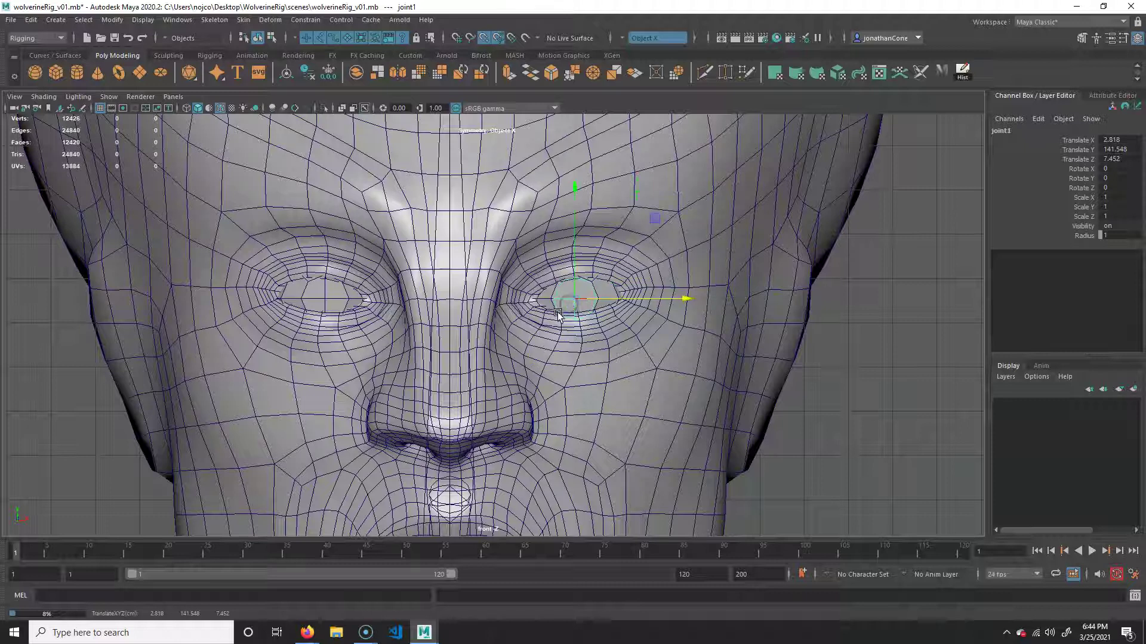
alt+right_drag(742, 348, 537, 370)
click(768, 346)
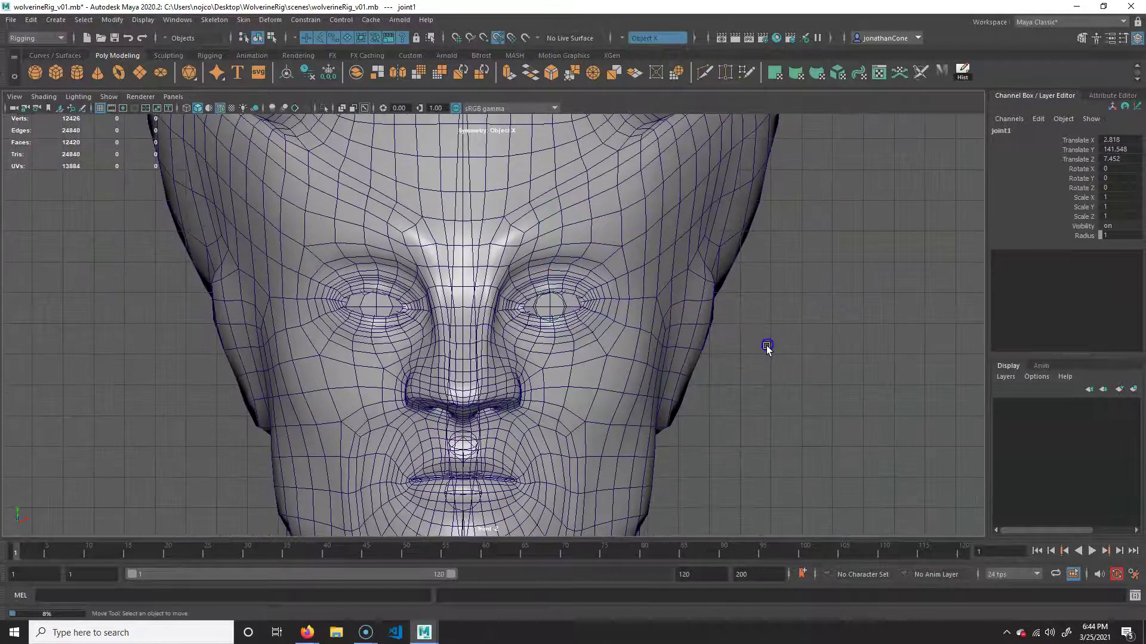
- Rename the left eye joint by replacing "joint" with "eye_l_jnt" in its hierarchy, and leave it deselected
click(561, 308)
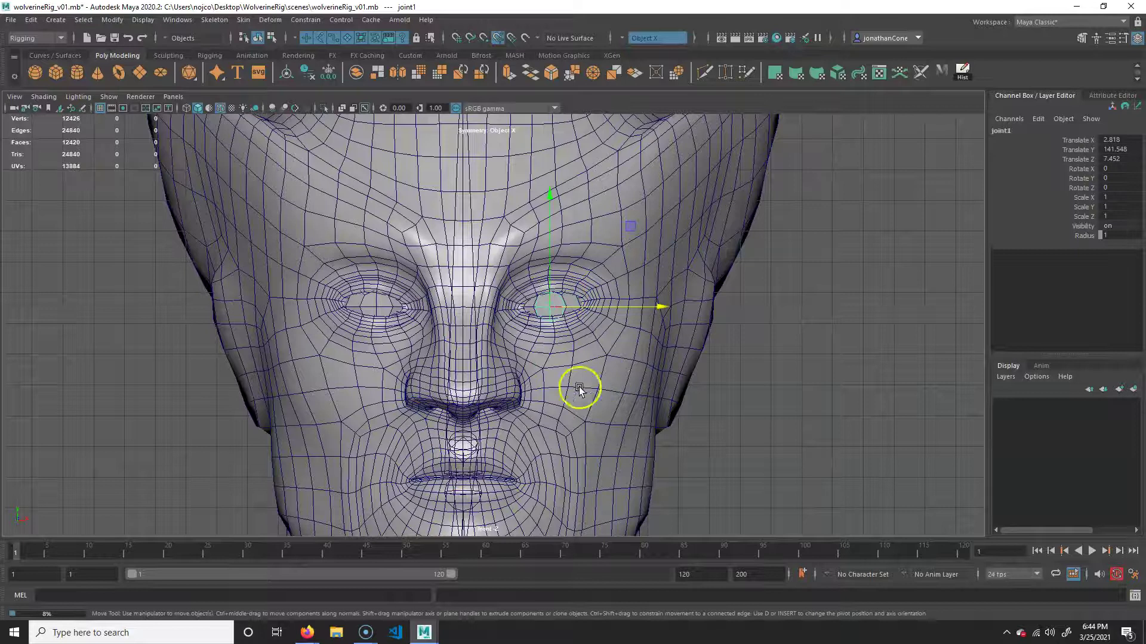
click(112, 20)
mouse_move(164, 91)
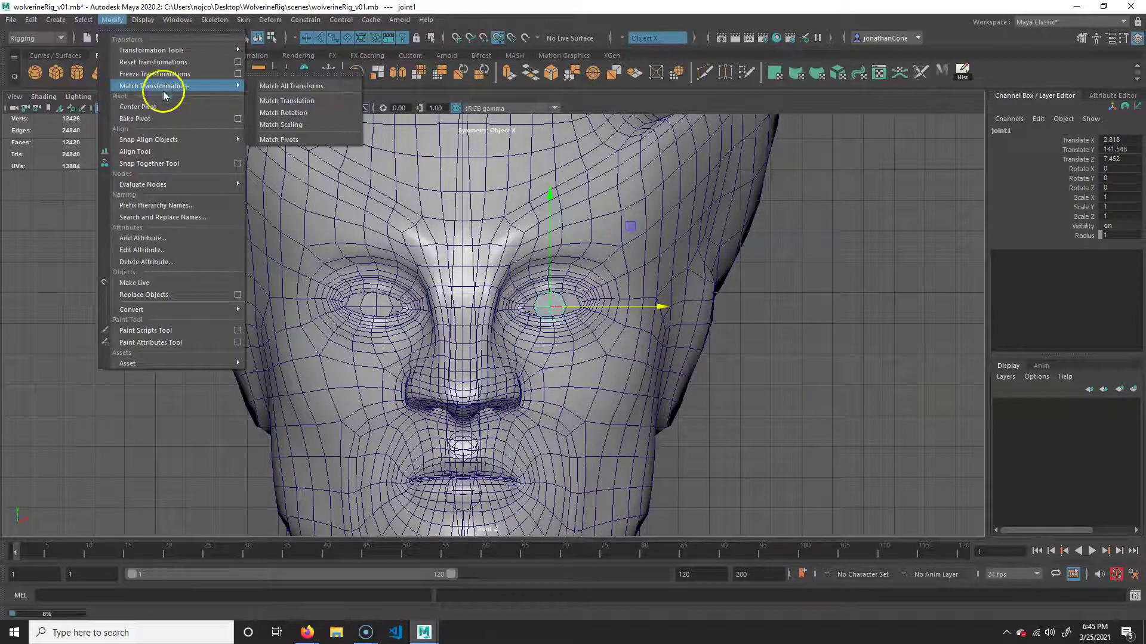
click(166, 217)
click(846, 333)
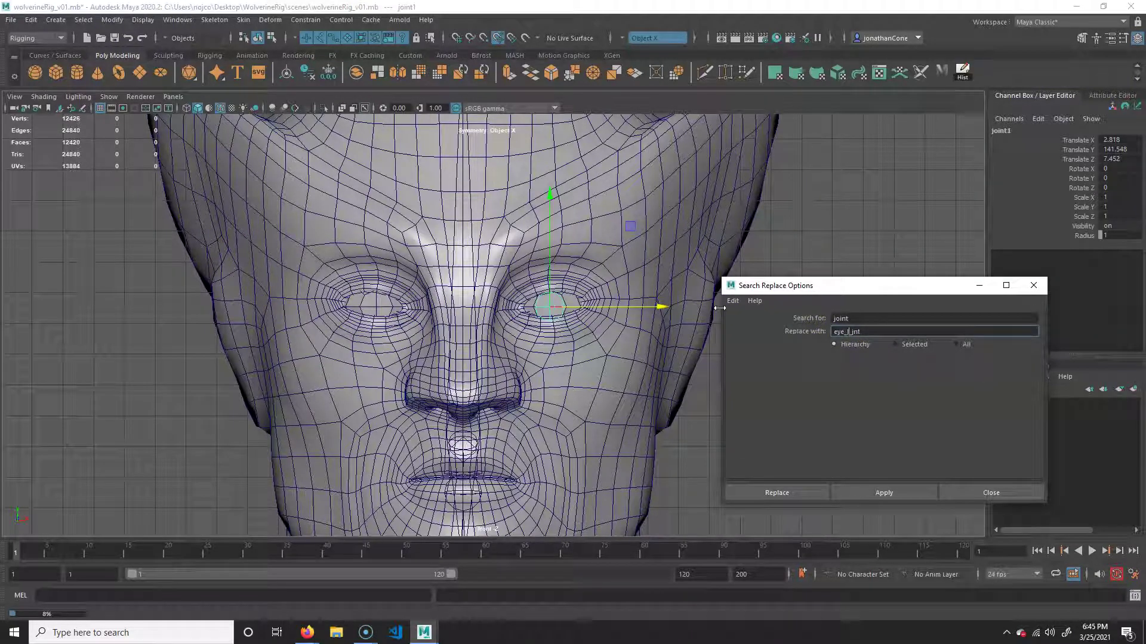
click(797, 493)
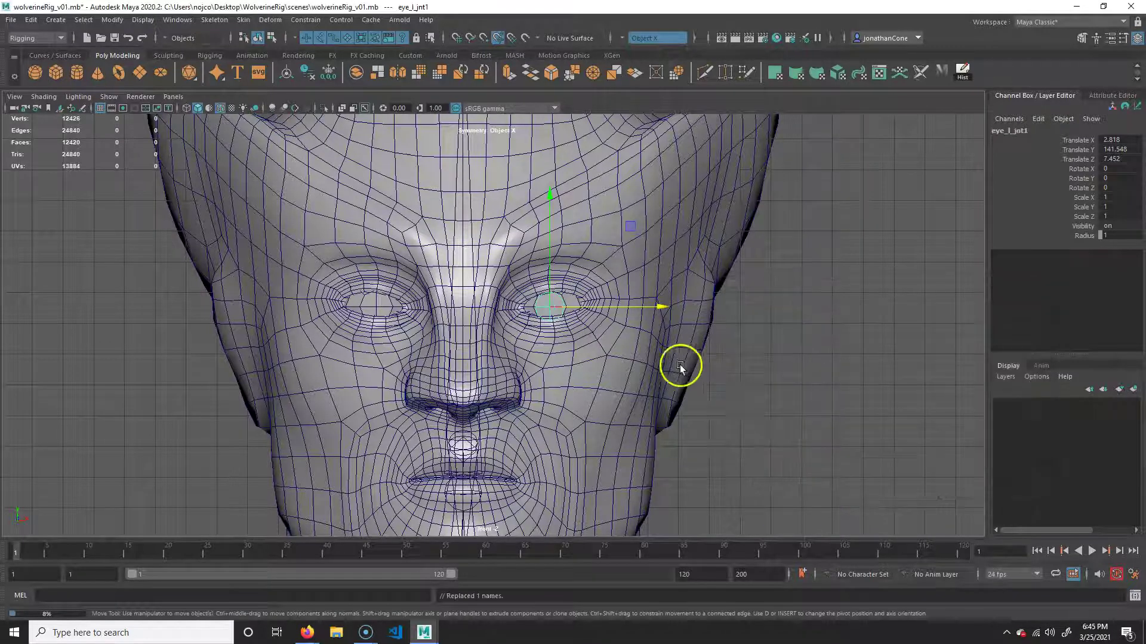
scroll(452, 352, down, 5)
click(734, 306)
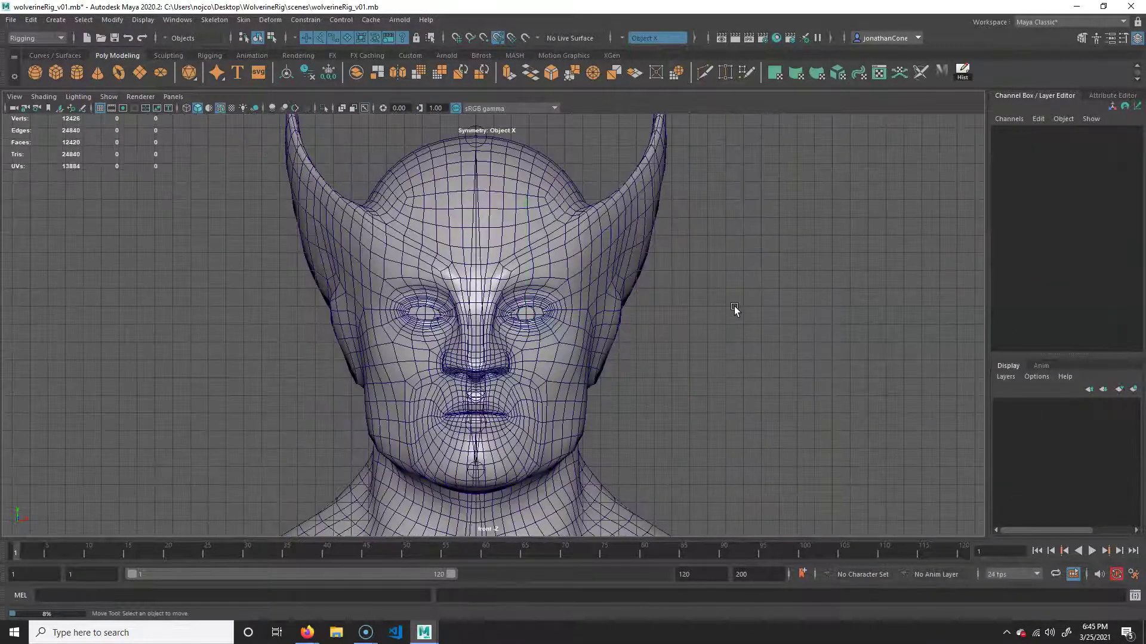
- Examine the skeleton inside the body in the perspective view, around the torso, hips, arms and legs
key(space)
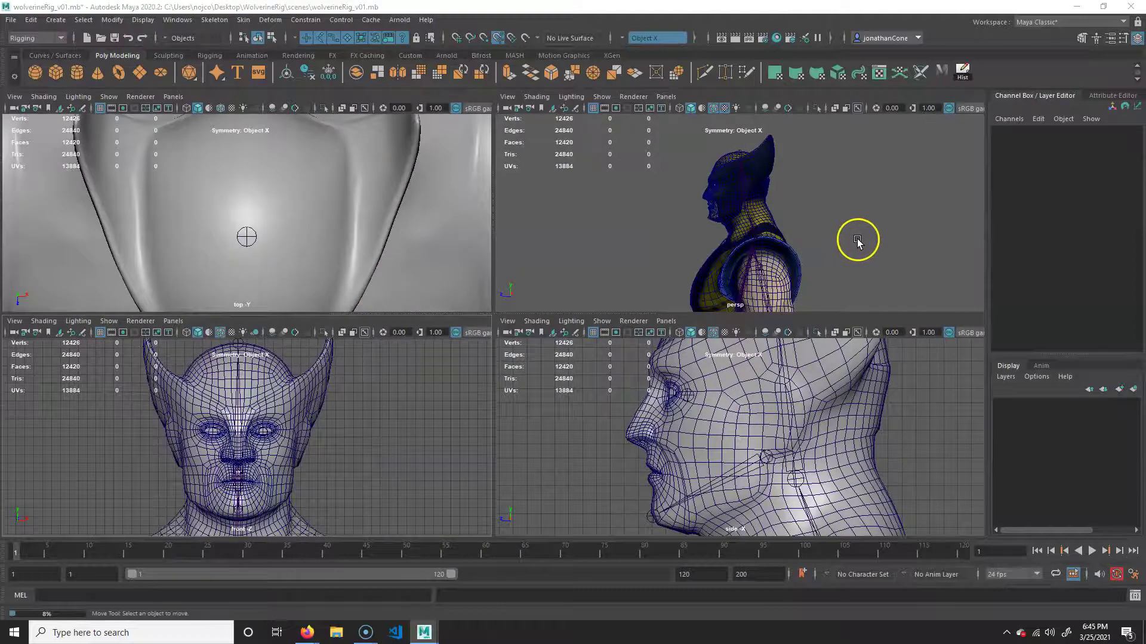
key(space)
alt+right_drag(650, 345, 432, 394)
alt+middle_drag(462, 431, 465, 343)
alt+drag(465, 343, 565, 338)
alt+right_drag(565, 337, 576, 379)
alt+middle_drag(522, 358, 531, 385)
alt+right_drag(531, 385, 675, 338)
alt+middle_drag(675, 338, 675, 401)
alt+right_drag(675, 402, 701, 358)
alt+drag(700, 358, 516, 326)
mouse_move(576, 386)
alt+mouse_down()
mouse_move(546, 385)
mouse_move(564, 385)
alt+mouse_up()
alt+right_drag(412, 387, 627, 358)
alt+middle_drag(645, 349, 576, 376)
alt+drag(521, 384, 556, 377)
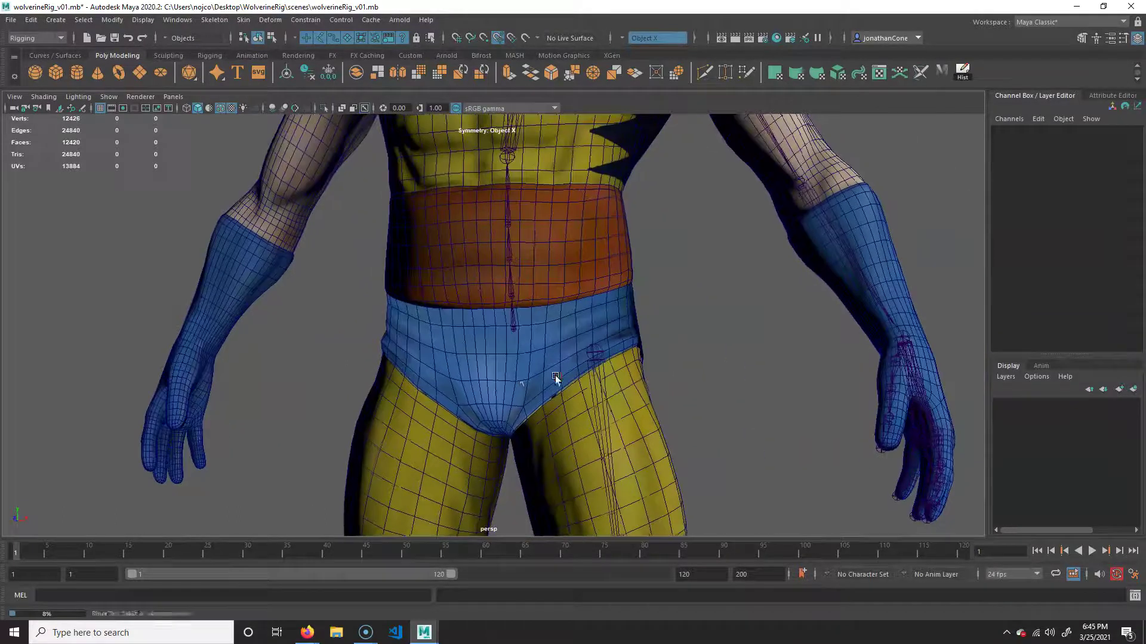
alt+right_drag(555, 378, 579, 365)
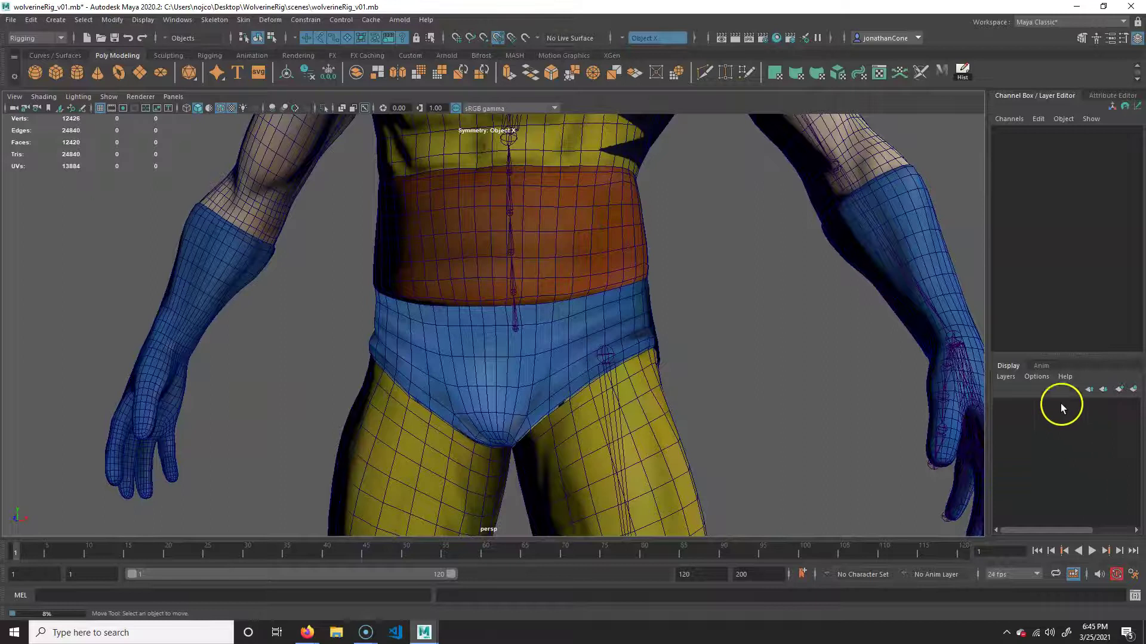
alt+drag(684, 401, 694, 398)
alt+right_drag(699, 312, 318, 299)
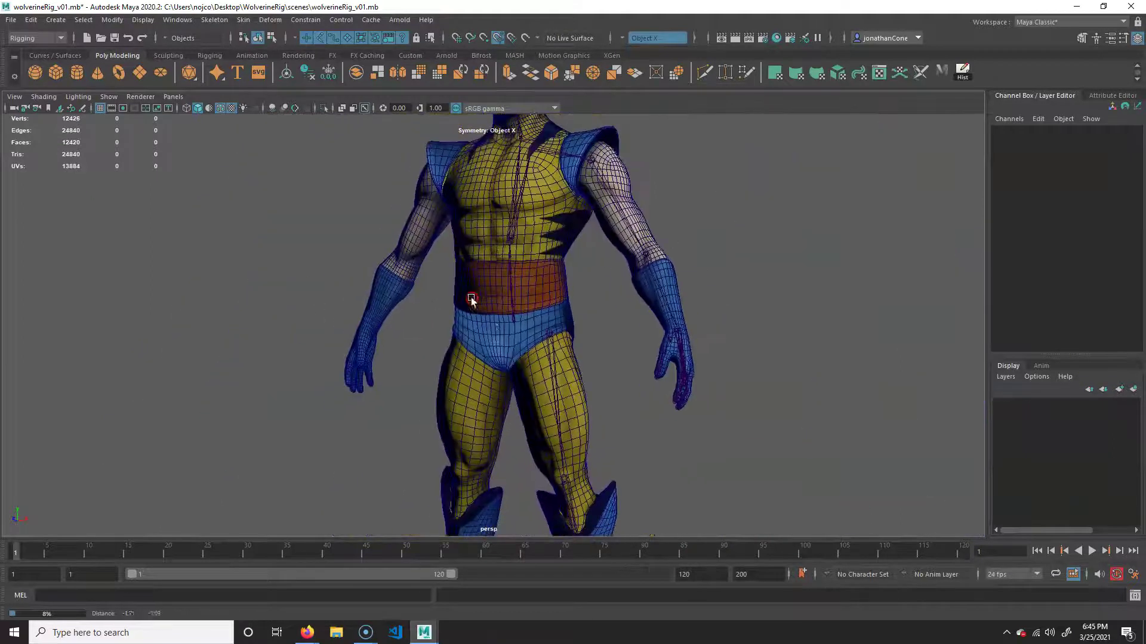
alt+drag(549, 463, 545, 397)
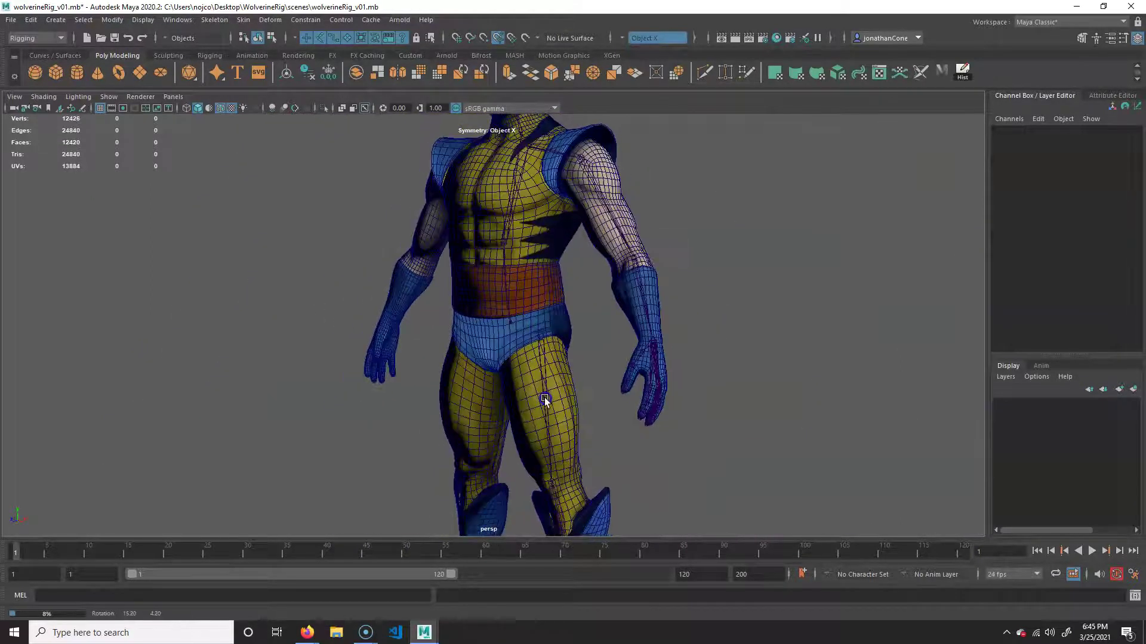
alt+drag(535, 306, 583, 352)
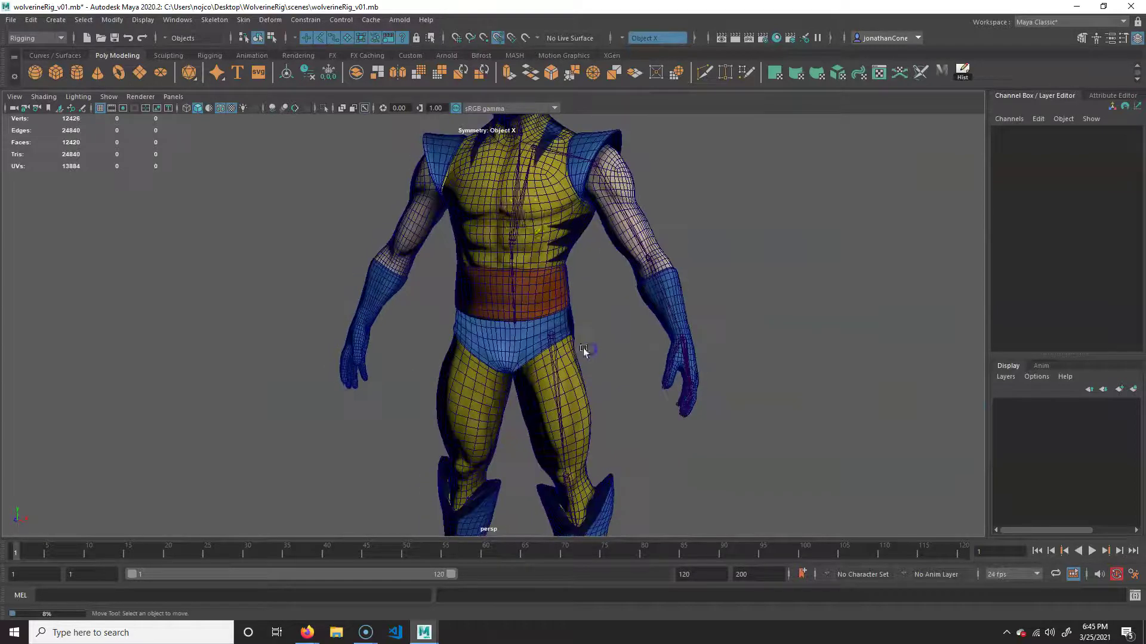
- Select the body mesh and both eyeballs and assign them to a new display layer
click(548, 295)
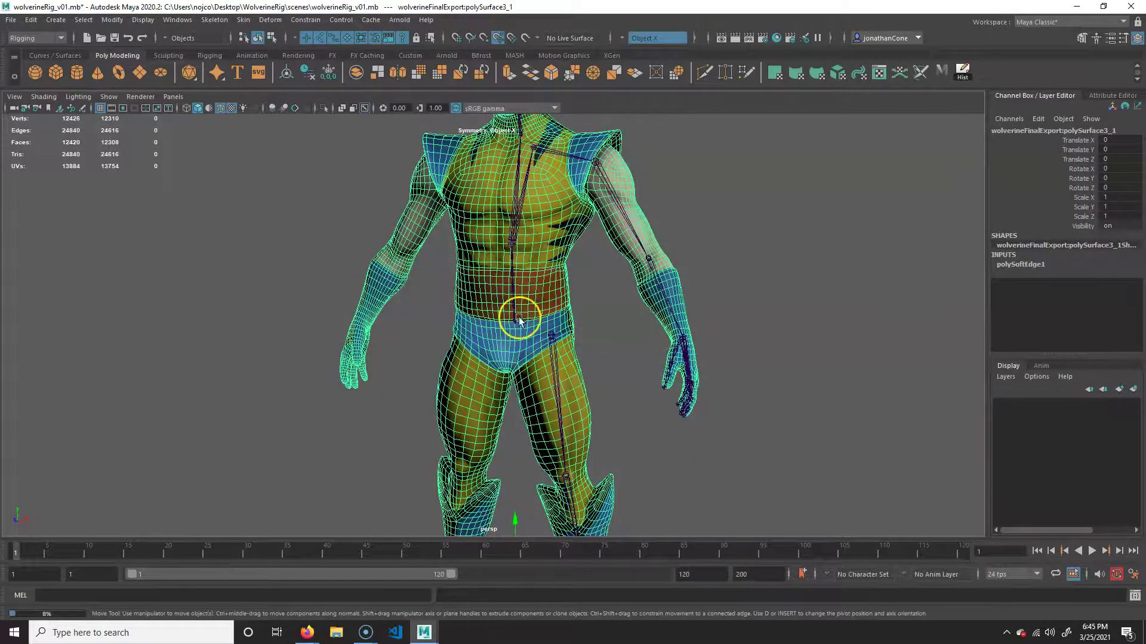
alt+middle_drag(575, 179, 590, 377)
alt+right_drag(352, 351, 749, 346)
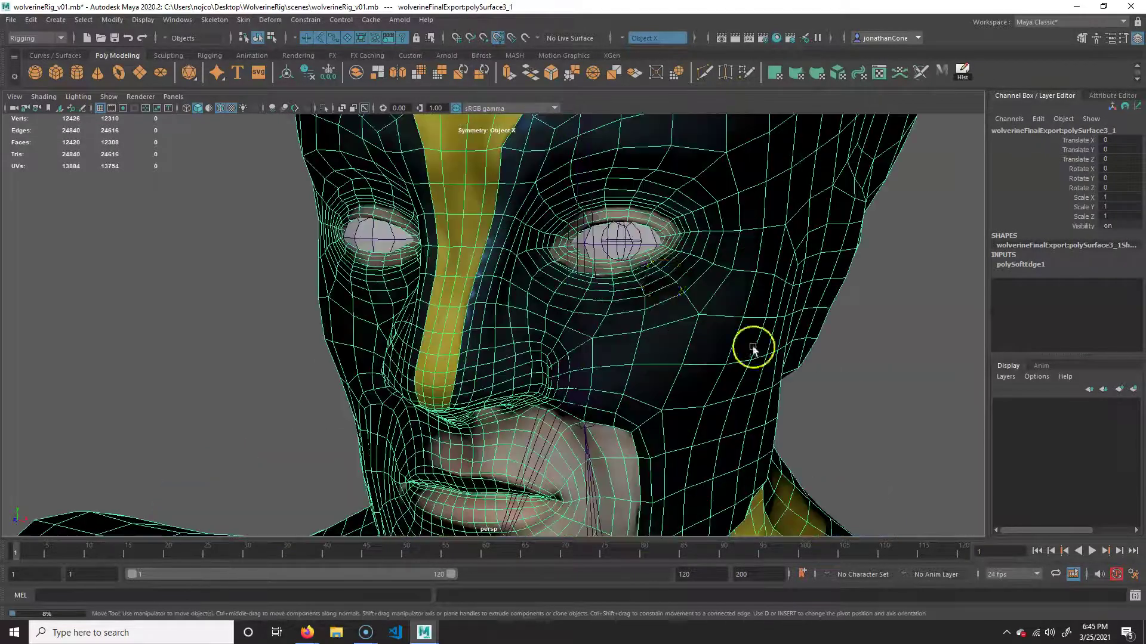
click(655, 242)
click(378, 234)
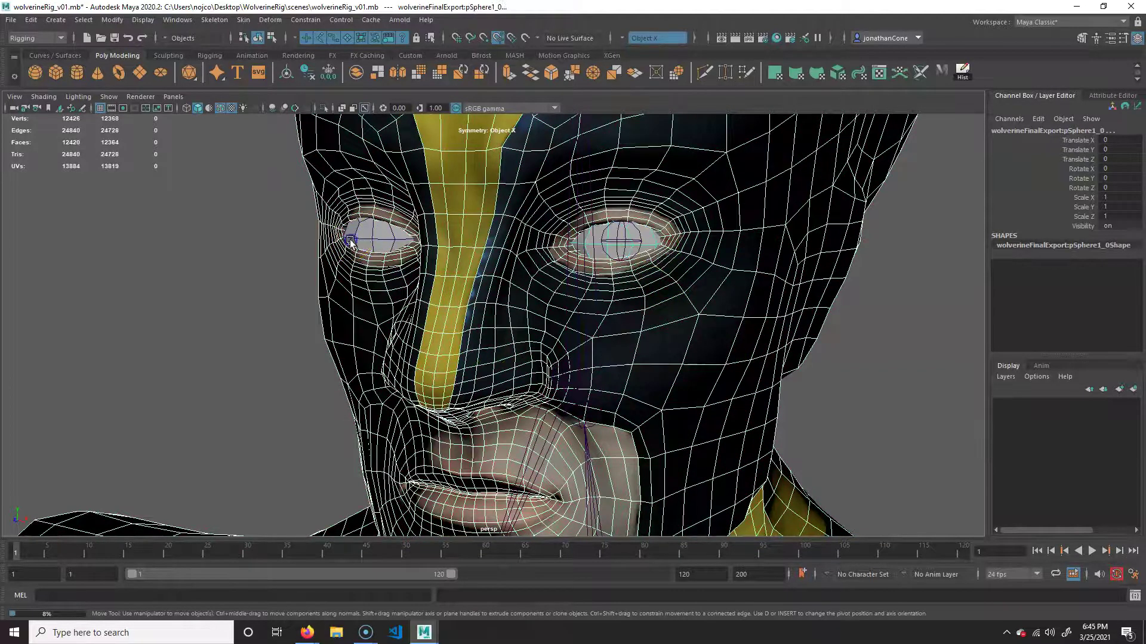
alt+right_drag(529, 294, 251, 307)
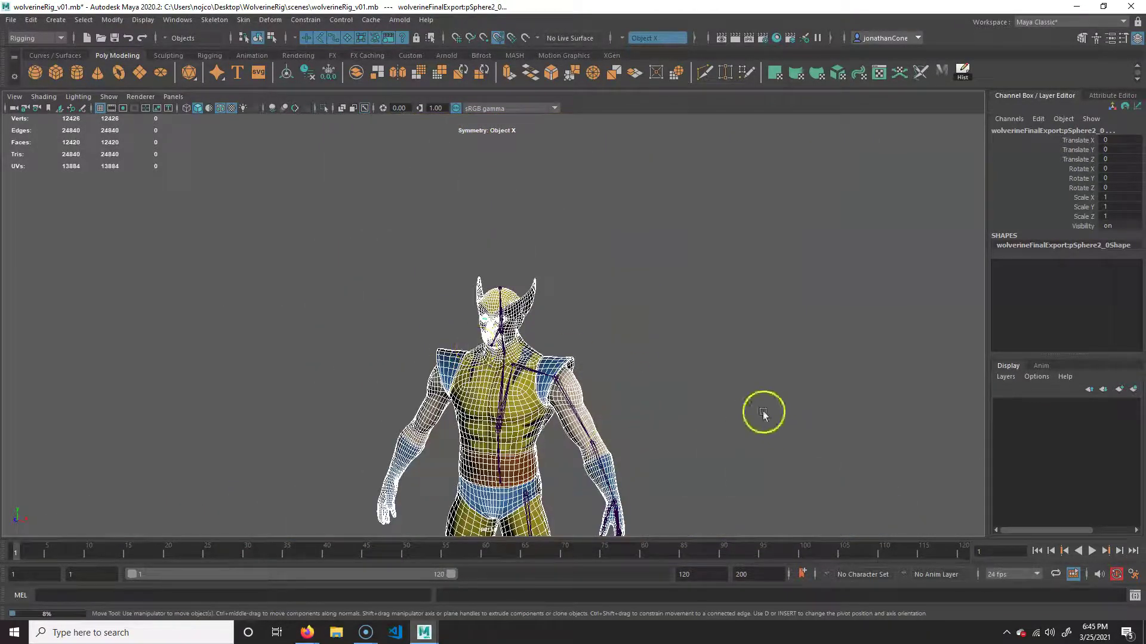
alt+middle_drag(763, 412, 745, 367)
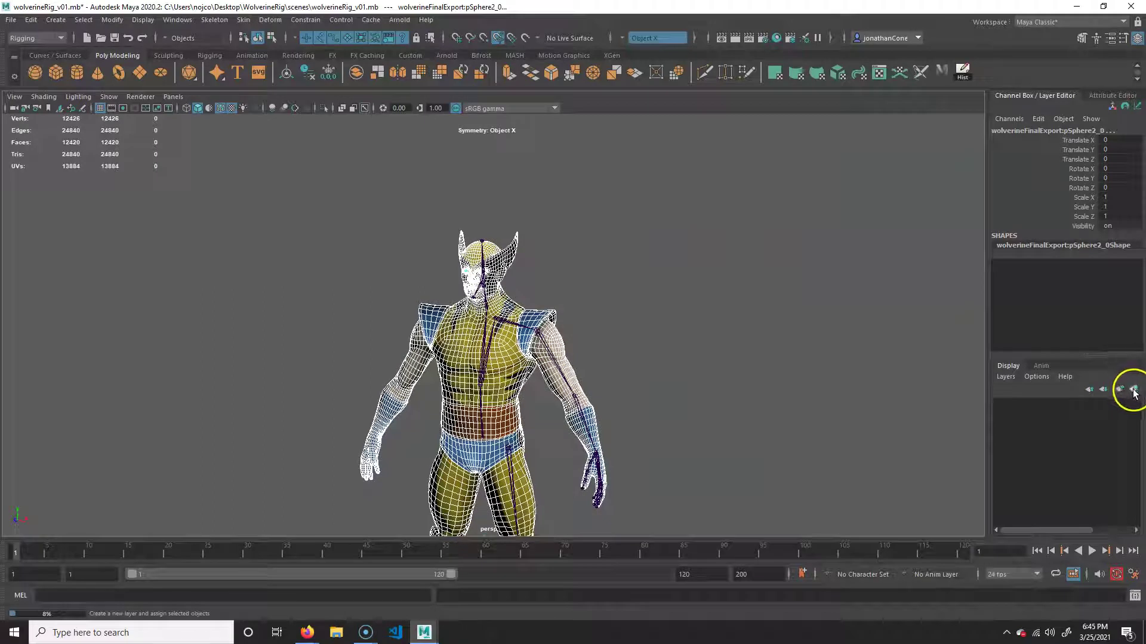
click(1137, 38)
click(1138, 39)
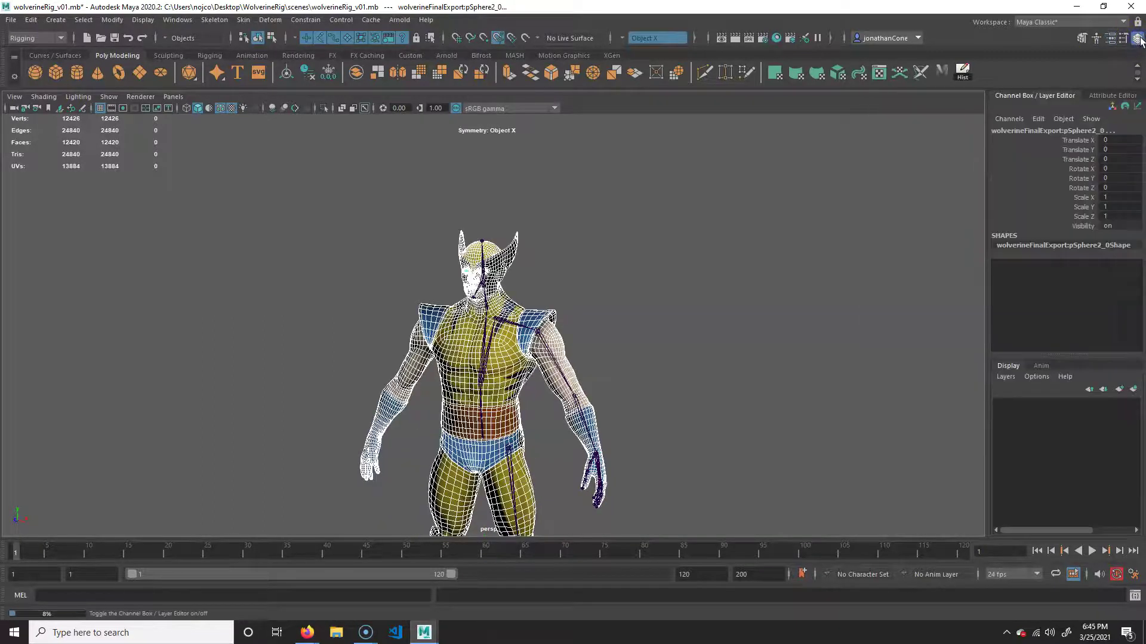
click(1120, 396)
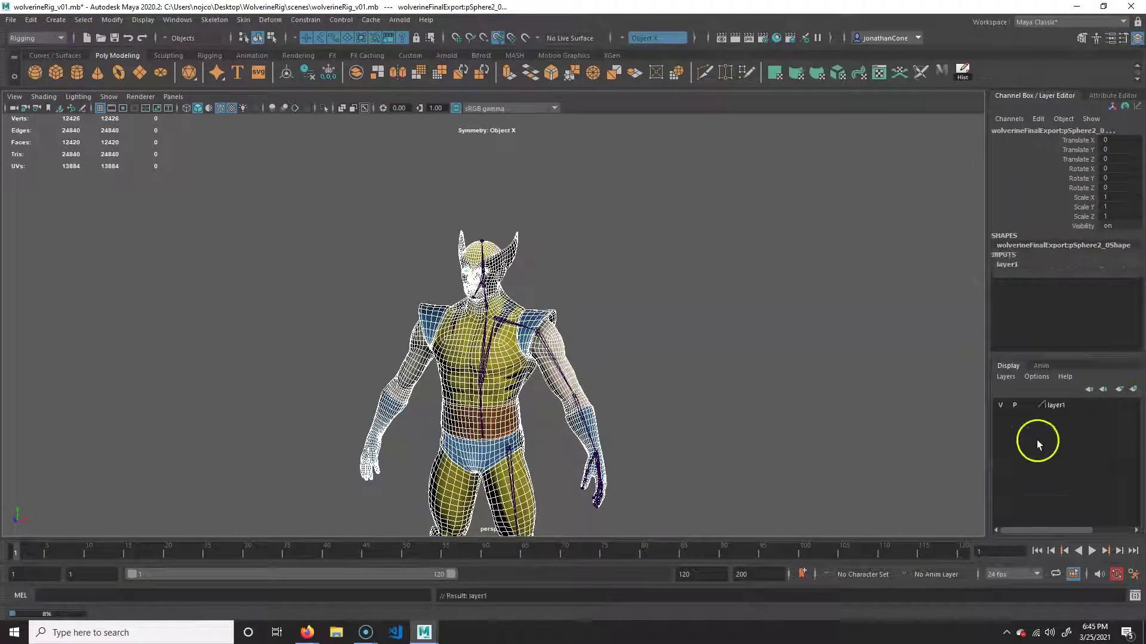
- Name the new display layer "geometry" and hide it
double_click(1061, 406)
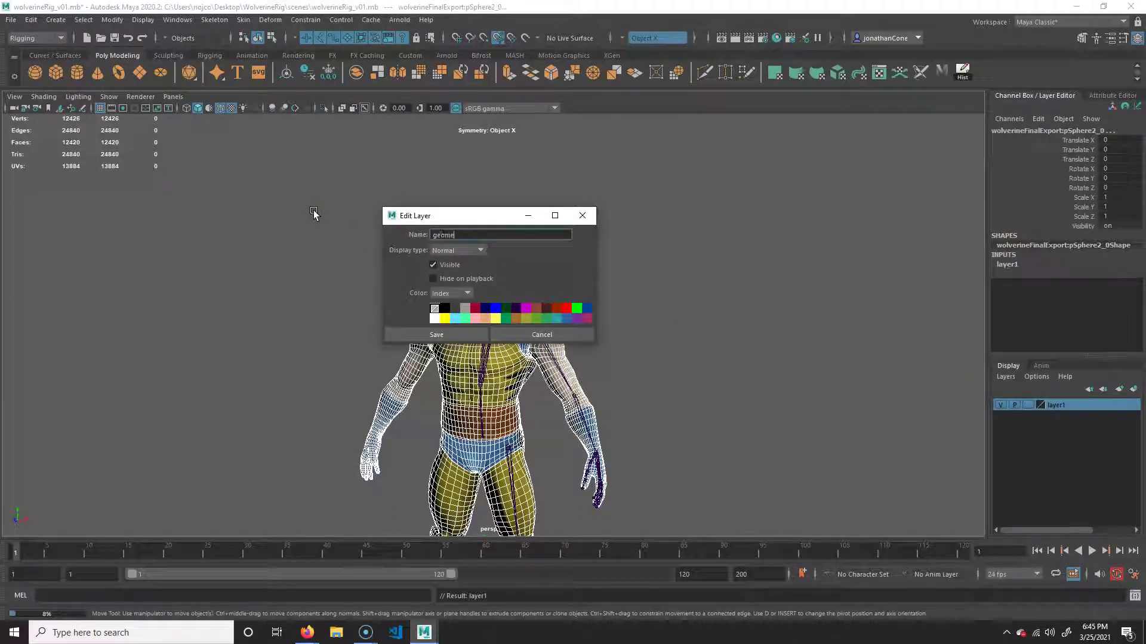
text(geometry)
key(Return)
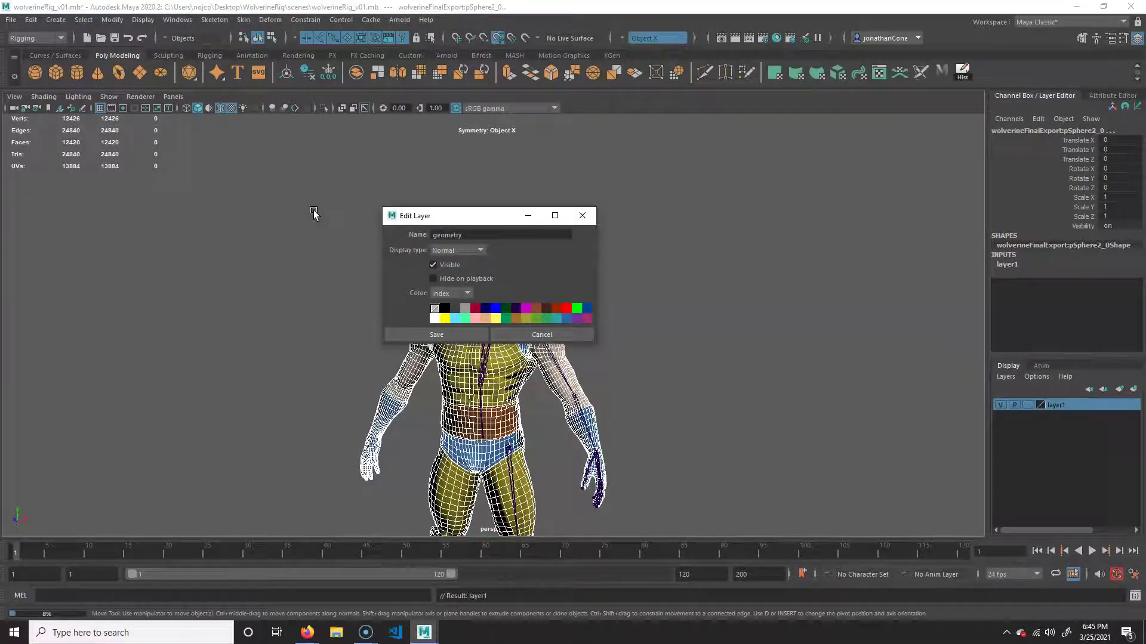
click(448, 336)
click(1000, 405)
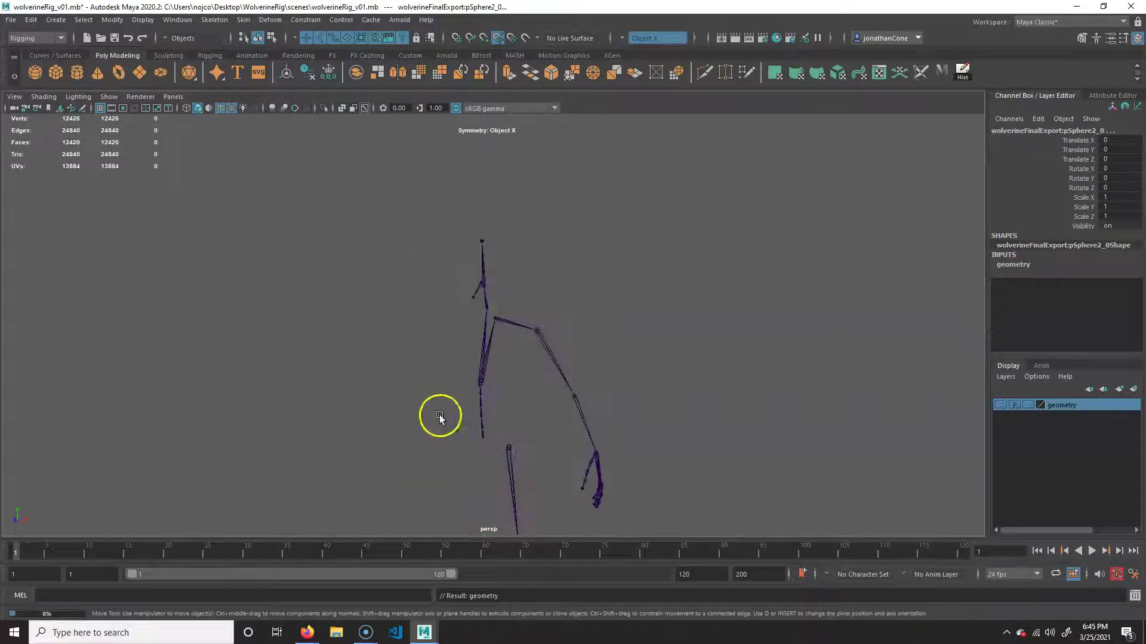
- Place a single joint snapped exactly onto the lowest joint of the spine chain and complete it
alt+drag(439, 417, 537, 405)
alt+right_drag(537, 405, 650, 447)
alt+middle_drag(552, 450, 537, 299)
alt+right_drag(537, 299, 544, 371)
alt+middle_drag(544, 372, 524, 330)
click(466, 340)
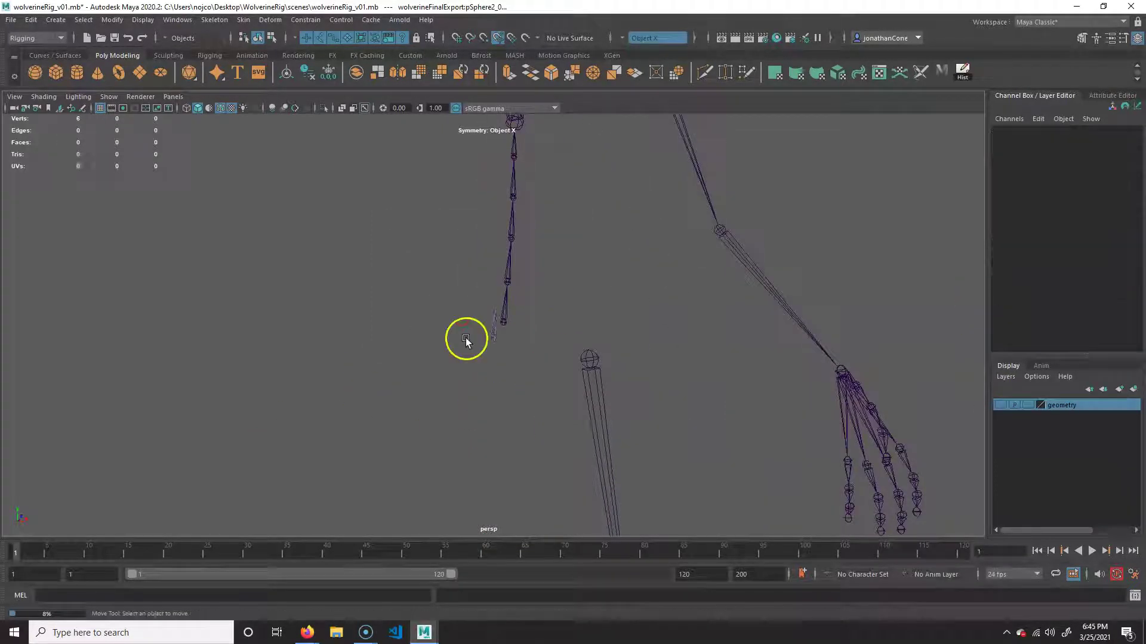
alt+drag(501, 320, 443, 305)
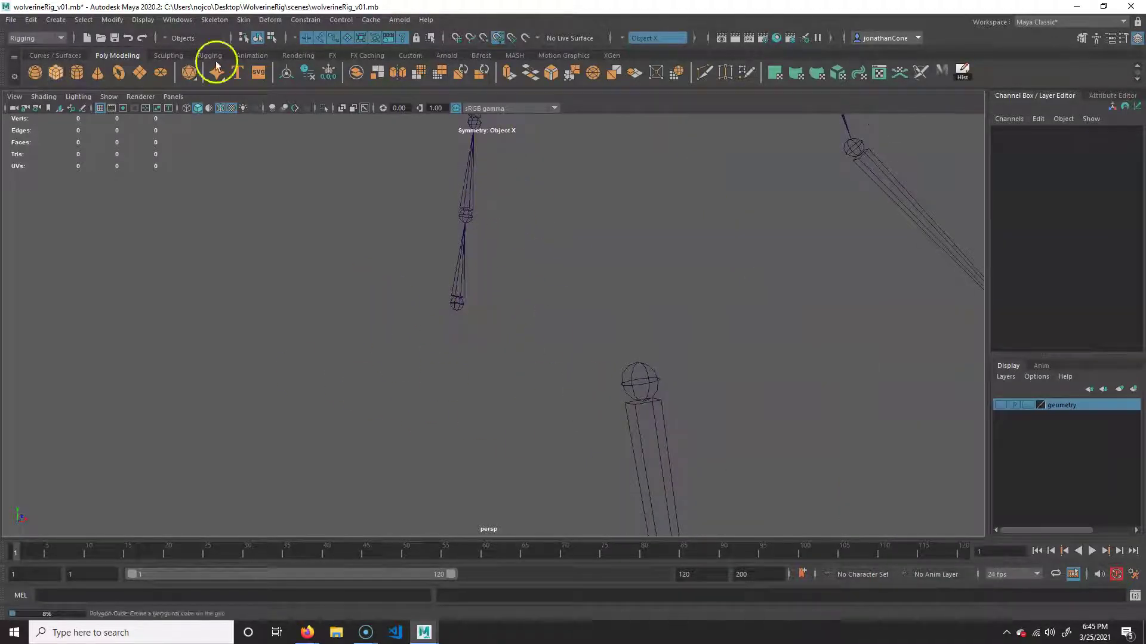
key(g)
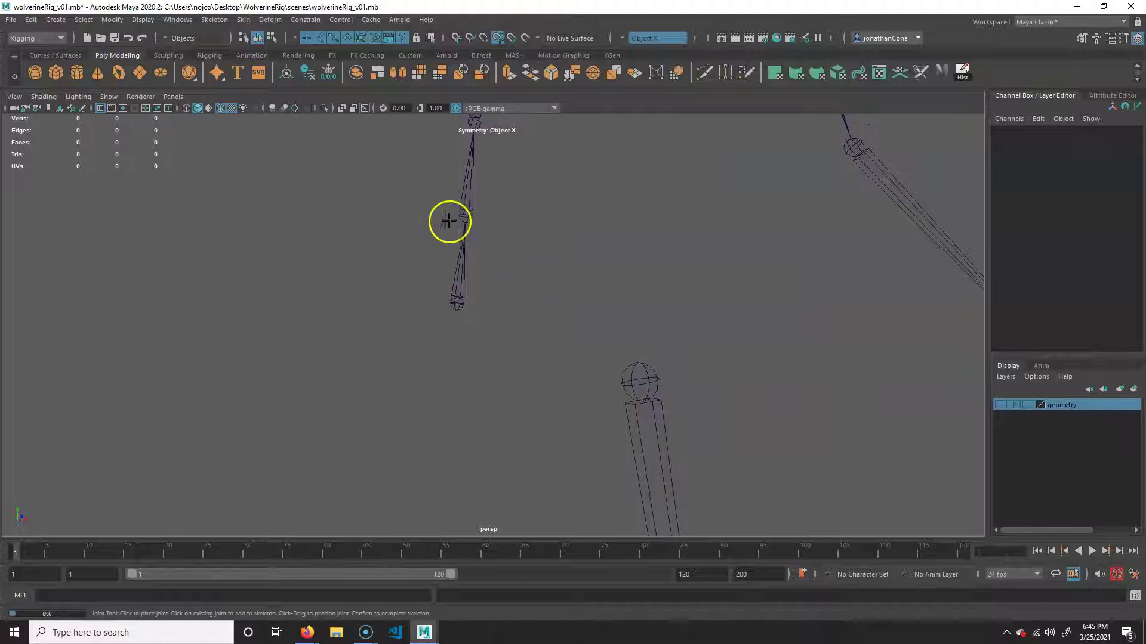
key(v)
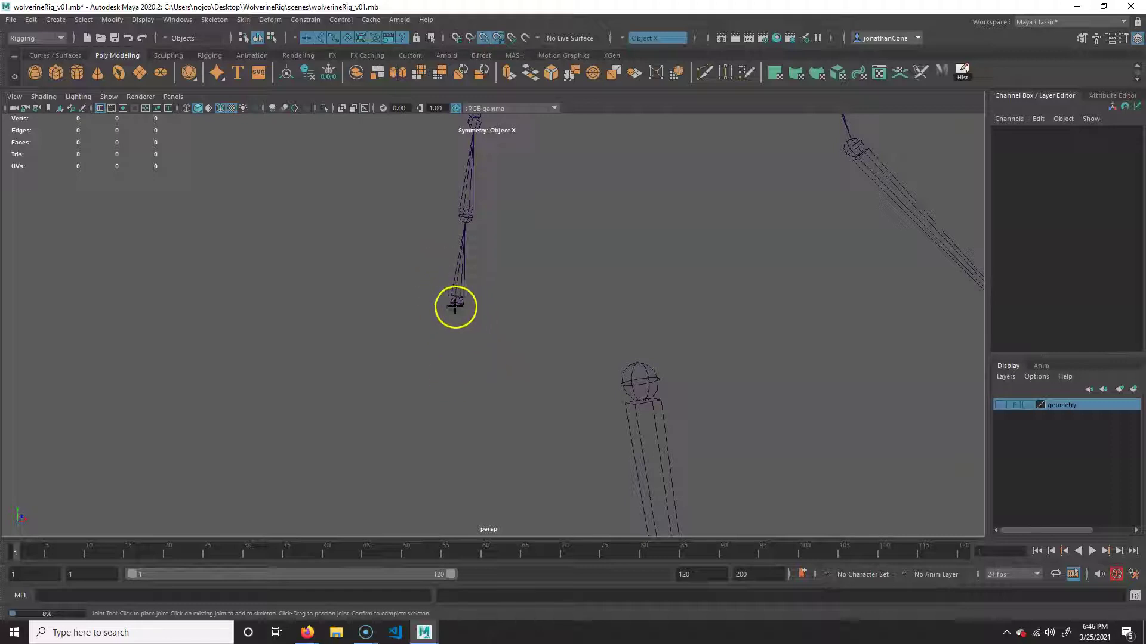
drag(478, 339, 456, 302)
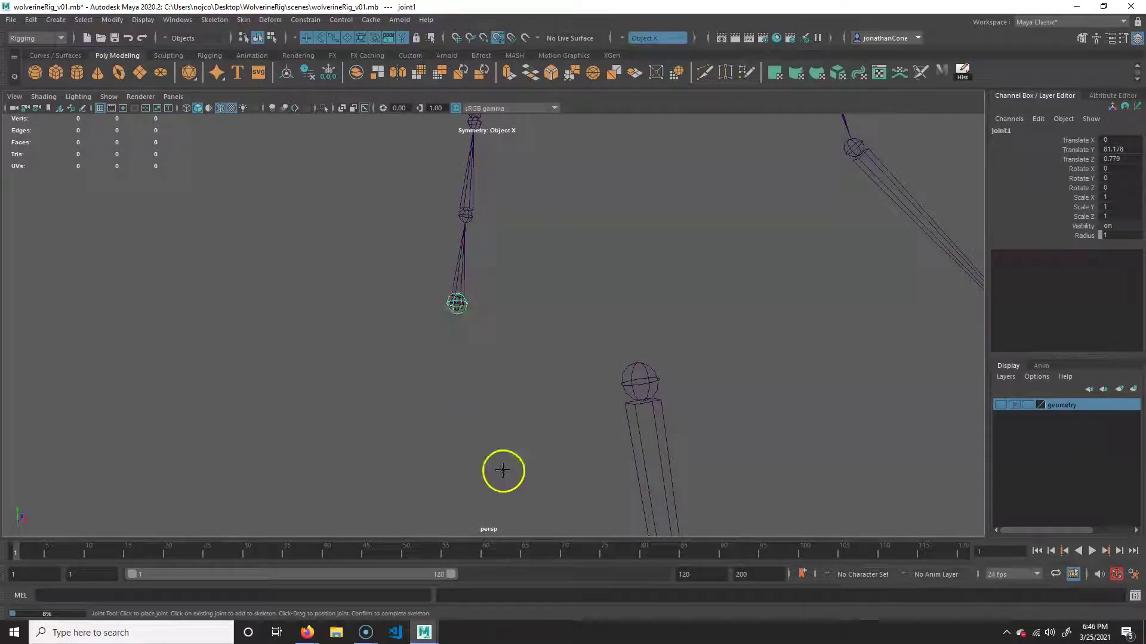
key(Return)
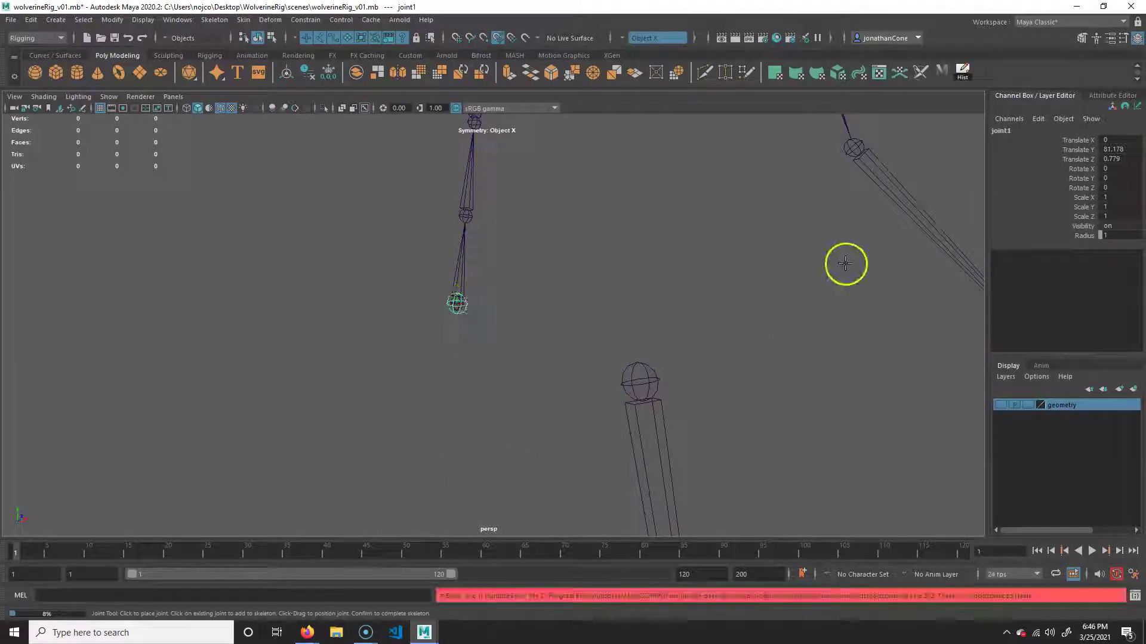
- Rename the new spine-base joint by replacing "joint" in its name with "hipsOverride_c_jnt"
click(112, 19)
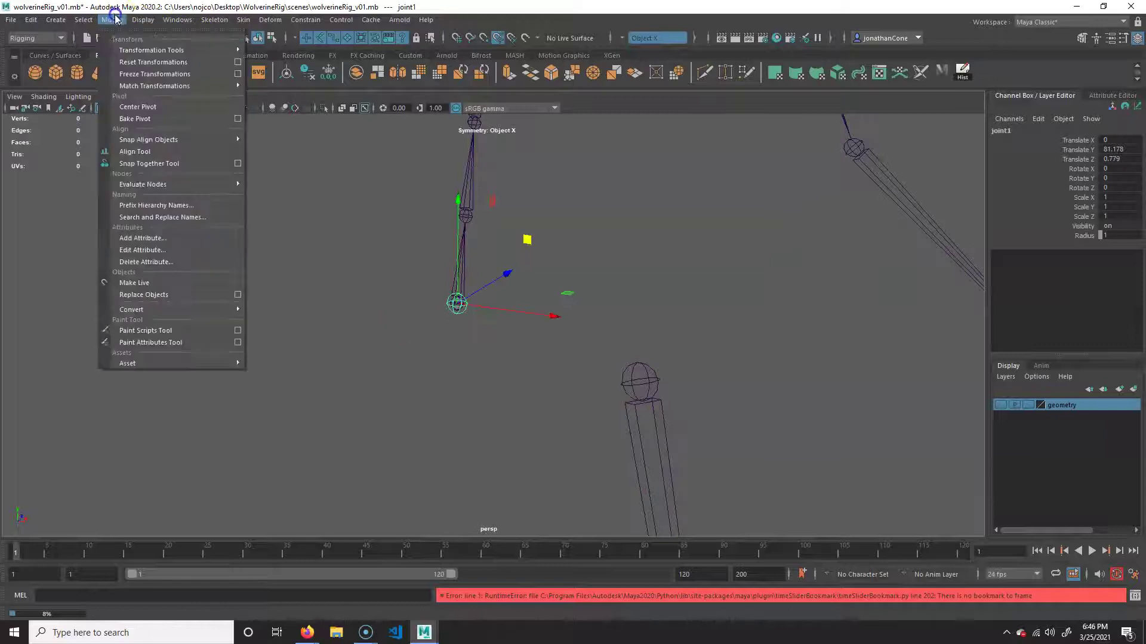
click(162, 216)
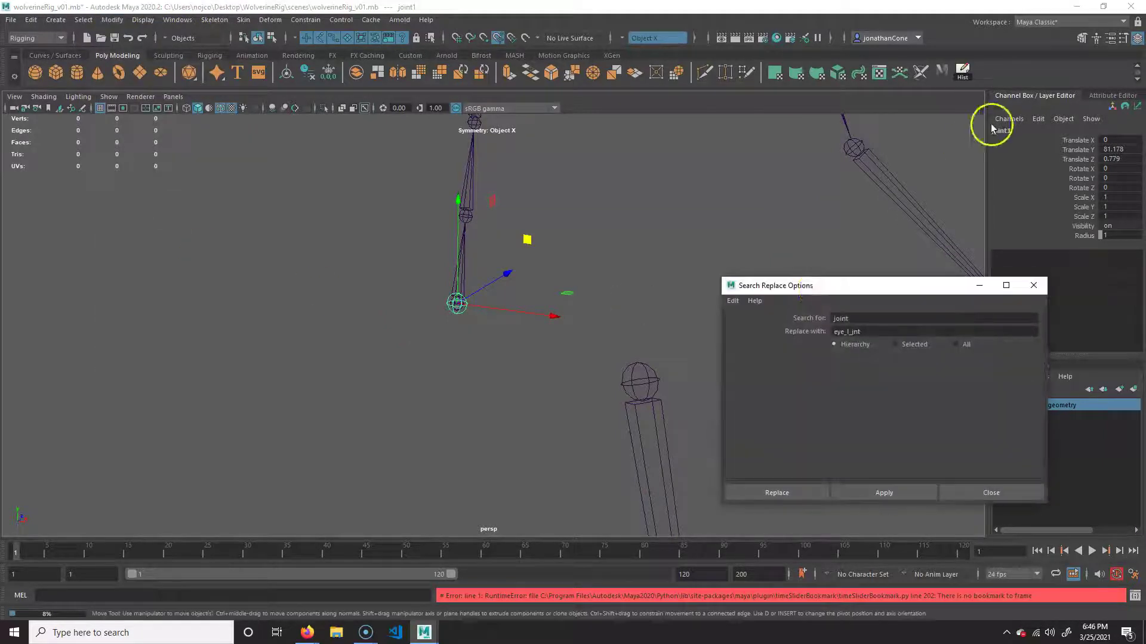
click(839, 331)
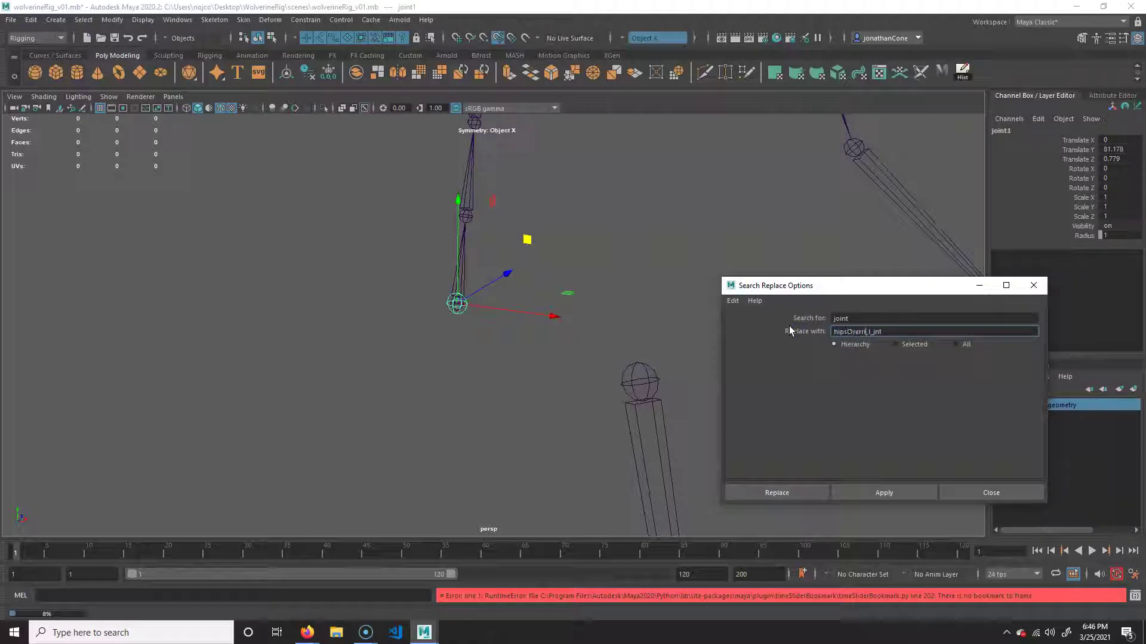
text(c_)
key(Return)
click(797, 492)
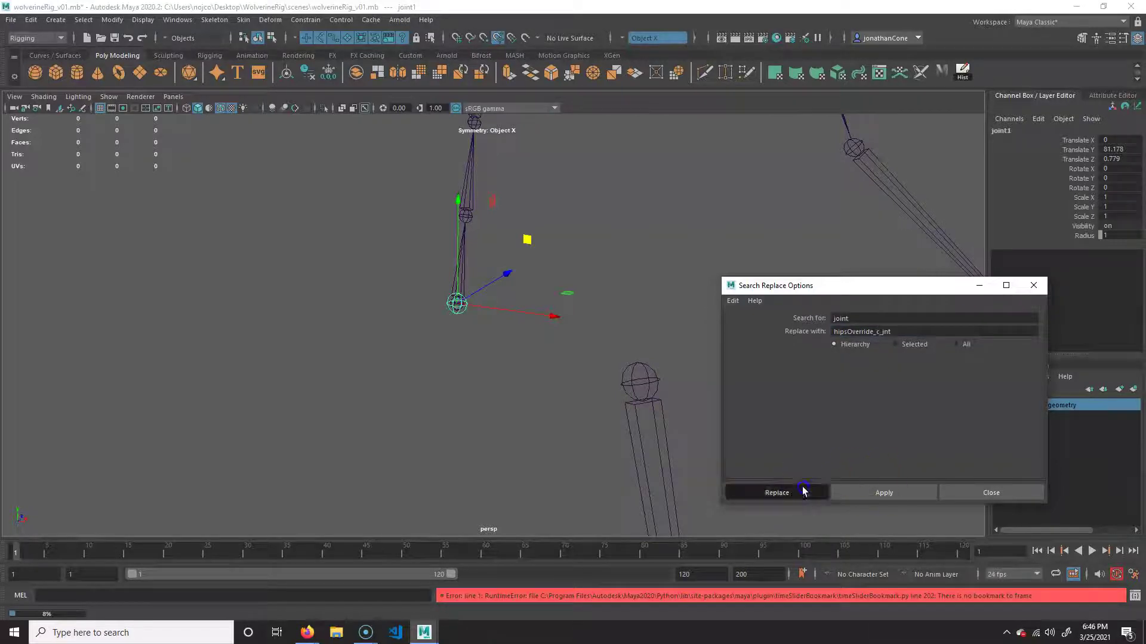
alt+drag(366, 307, 388, 313)
alt+drag(453, 297, 447, 322)
alt+middle_drag(639, 417, 617, 327)
click(803, 397)
alt+drag(864, 321, 440, 300)
click(439, 298)
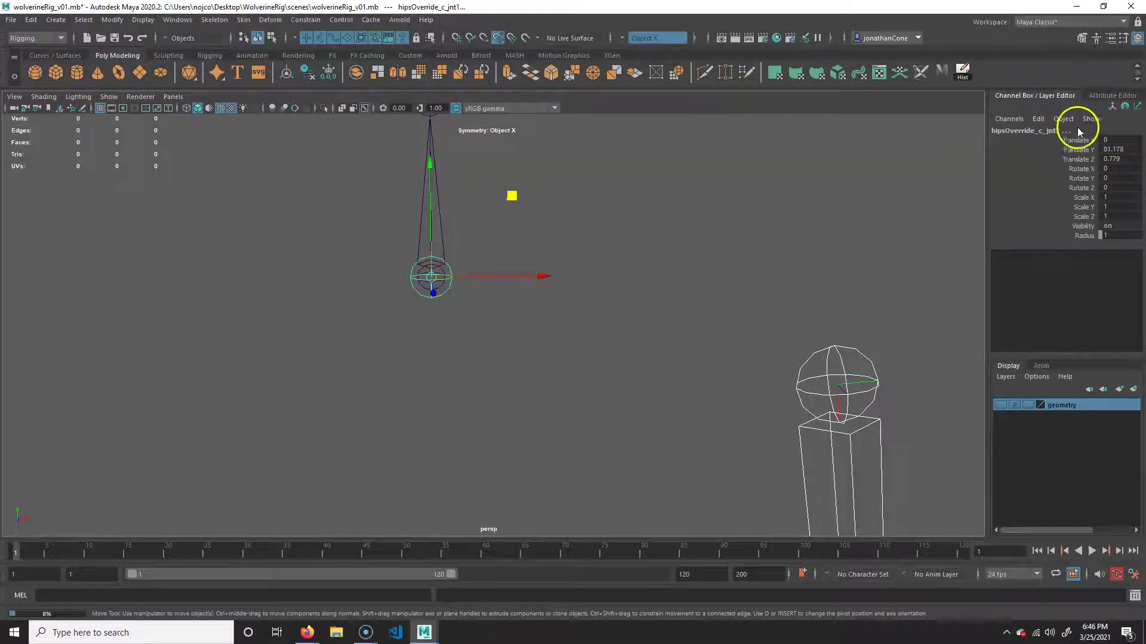
click(630, 298)
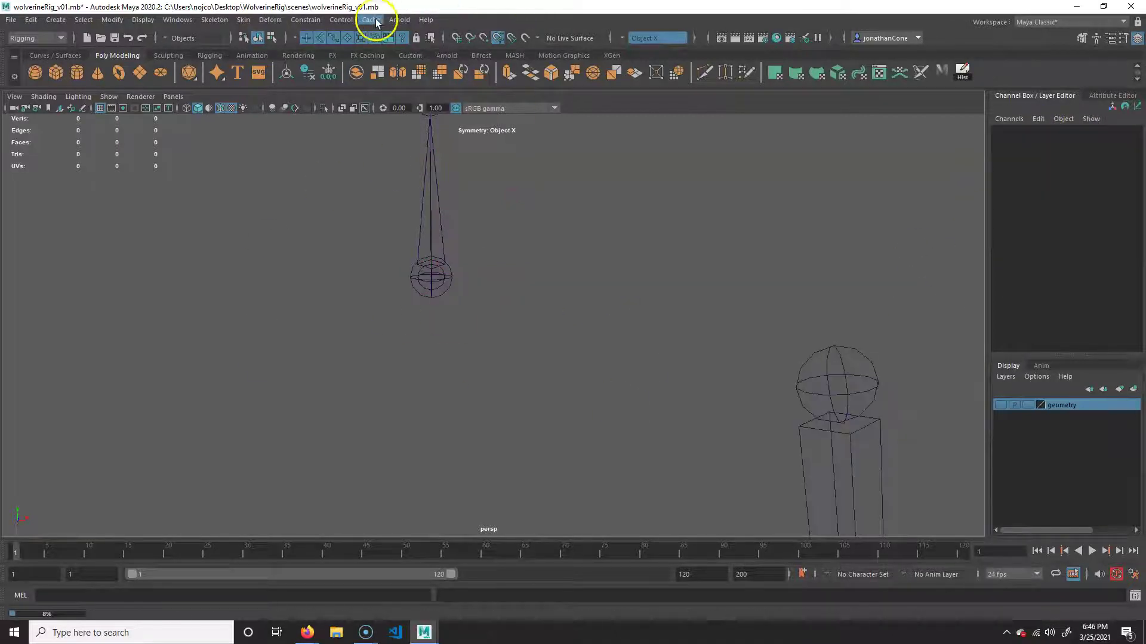
- Open the Outliner and dock it along the side of the perspective view
click(177, 20)
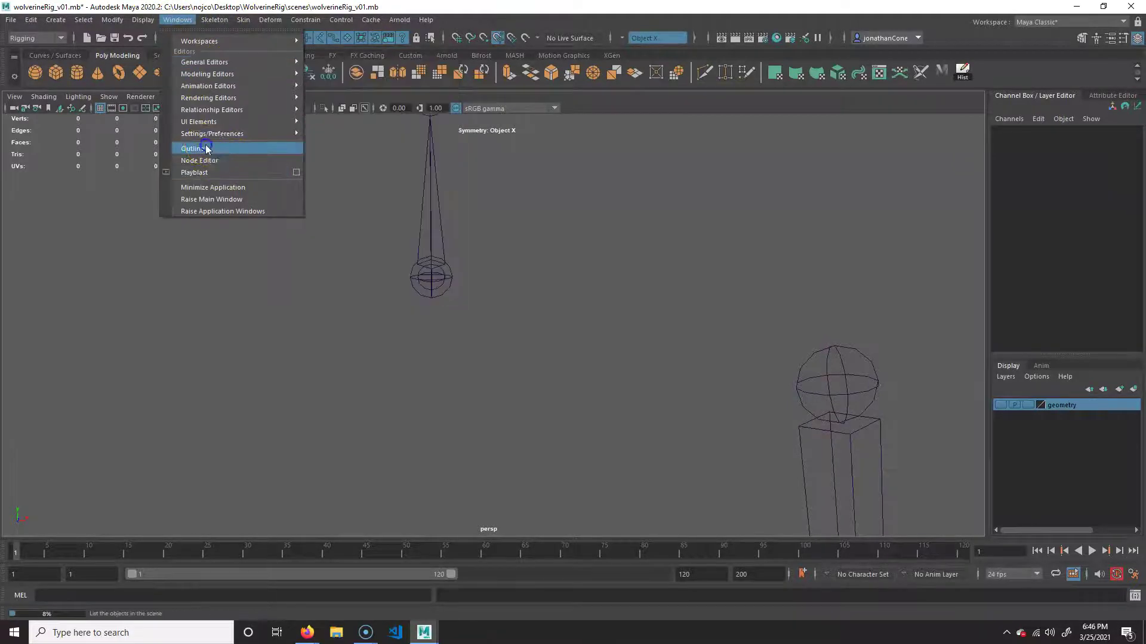
click(264, 149)
drag(173, 117, 405, 181)
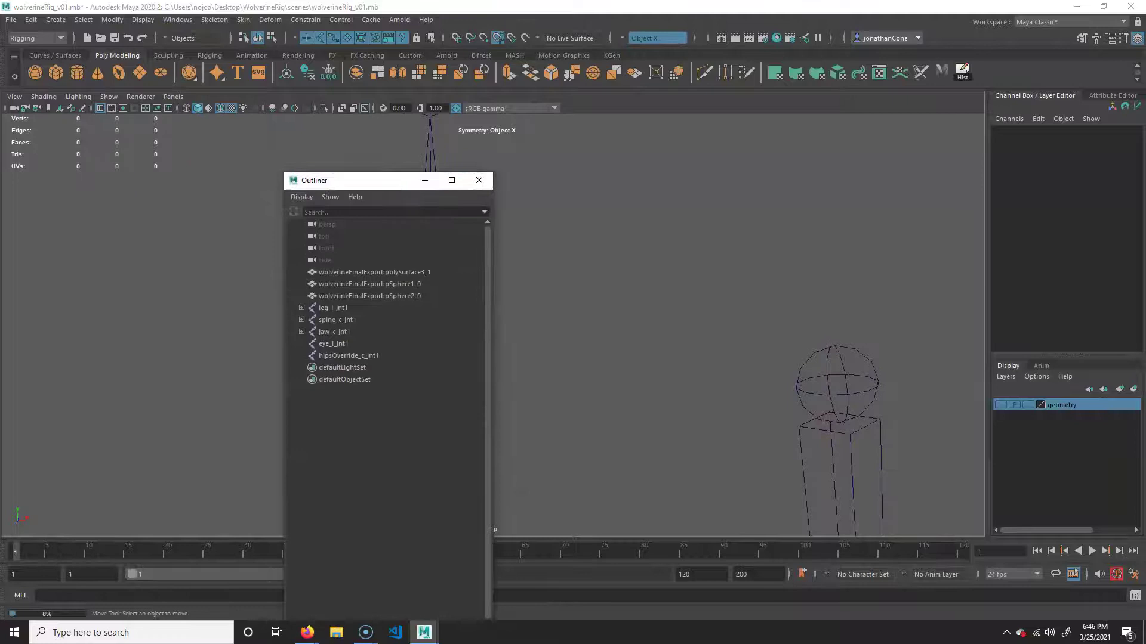
drag(302, 182, 3, 161)
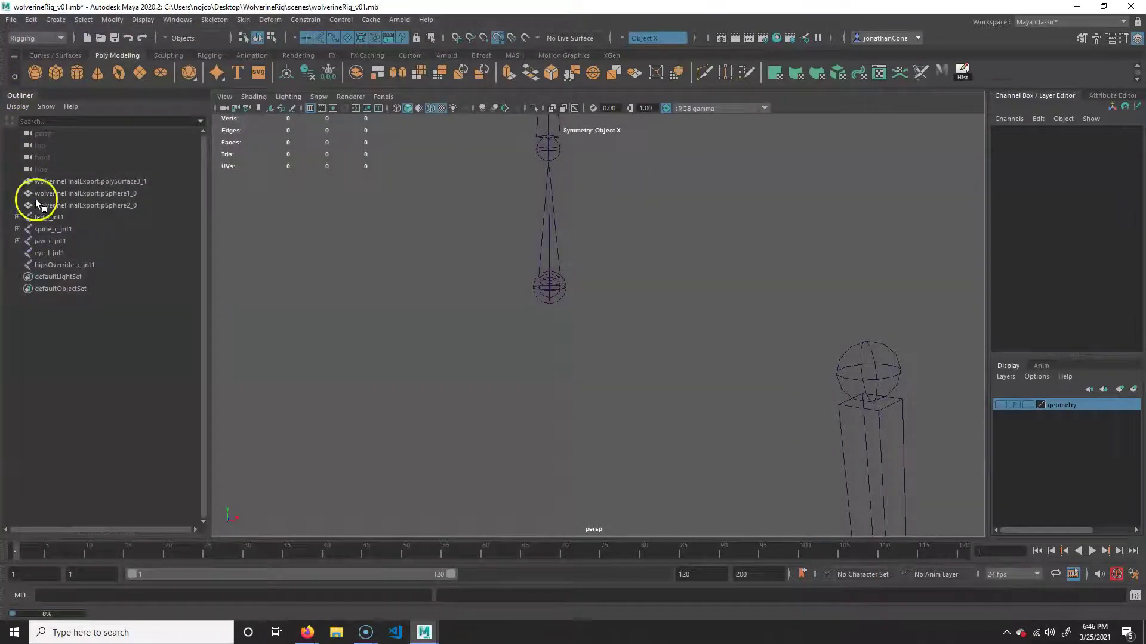
- Examine the scene's top-level entries in the Outliner, including the leg, jaw, eye and hipsOverride joints
click(69, 266)
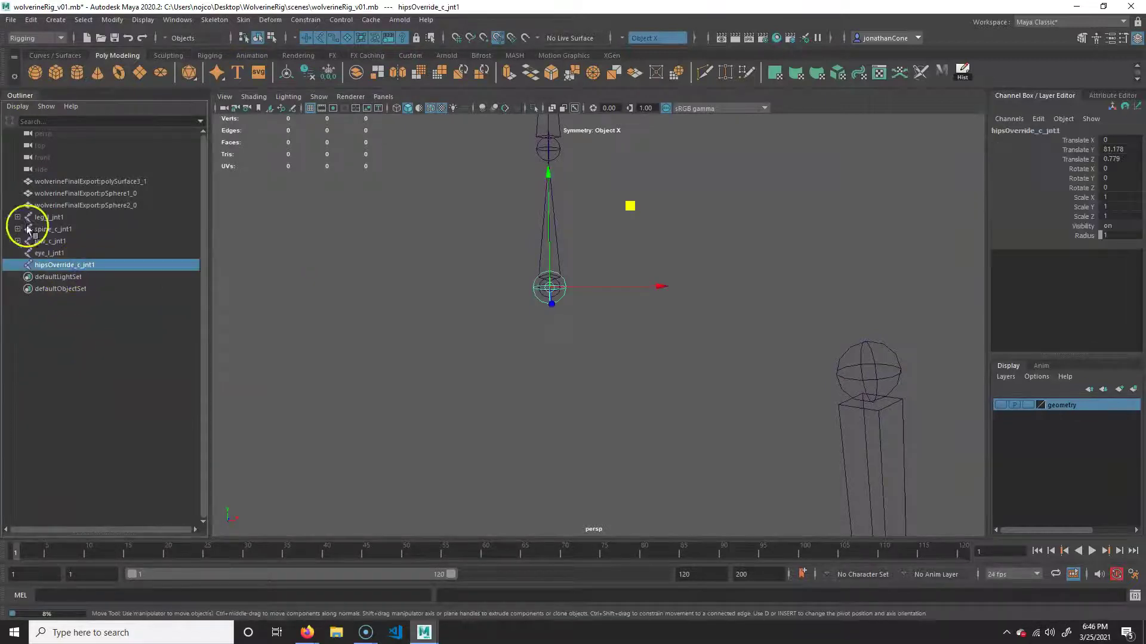
click(50, 158)
click(50, 194)
click(46, 241)
click(40, 277)
click(46, 241)
click(48, 217)
click(48, 255)
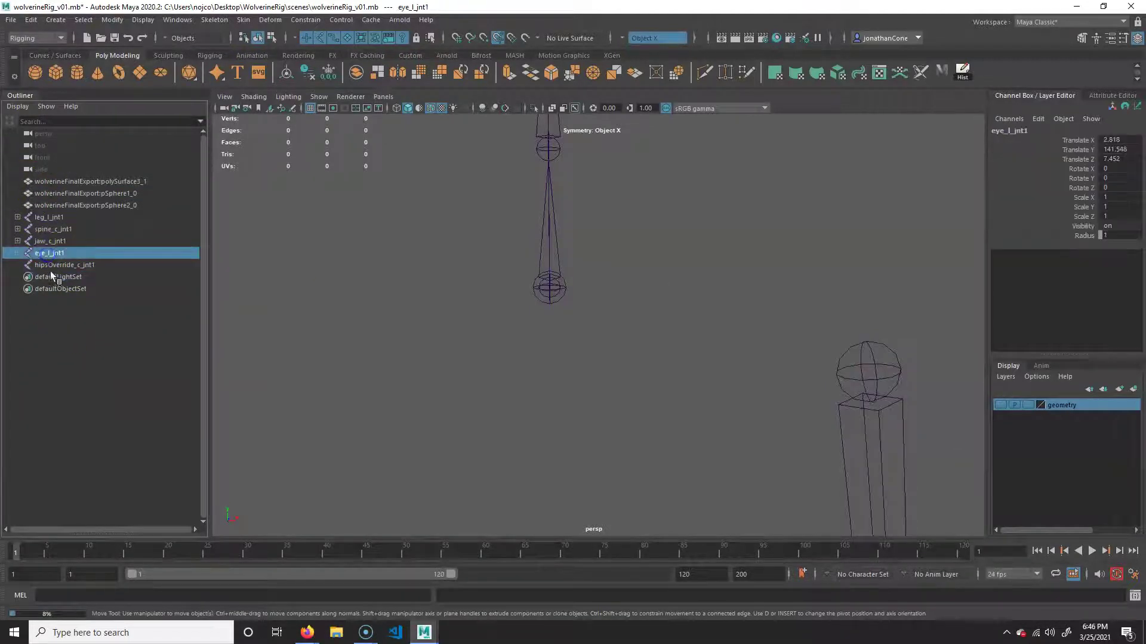
click(50, 266)
- Parent the left leg chain leg_l_jnt1 under hipsOverride_c_jnt1
alt+drag(424, 360, 678, 321)
click(679, 324)
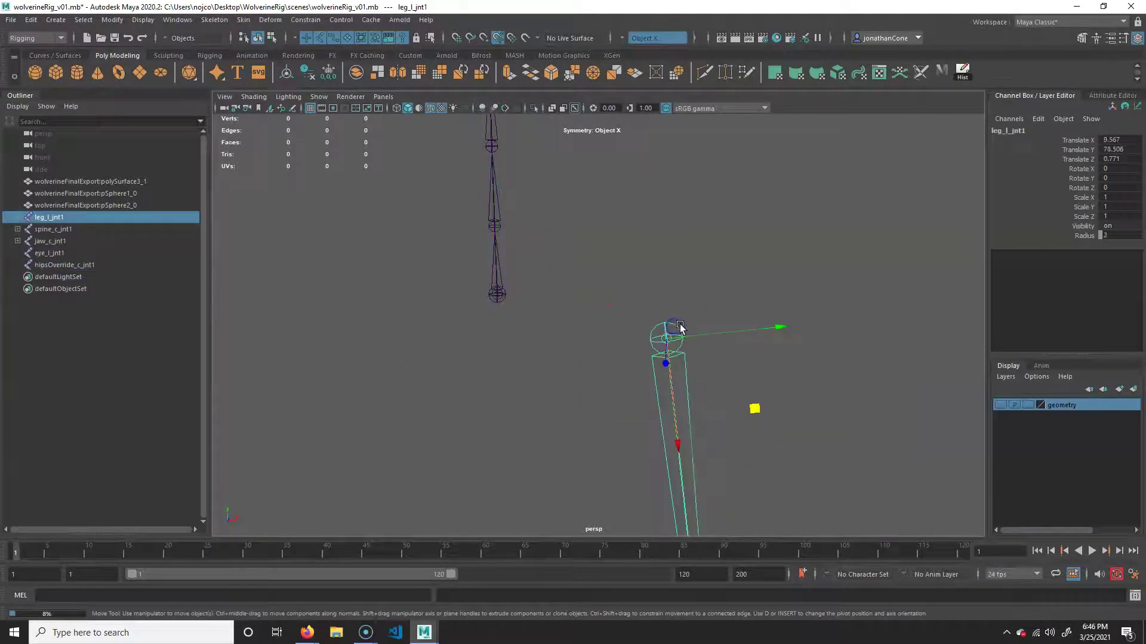
ctrl+click(62, 266)
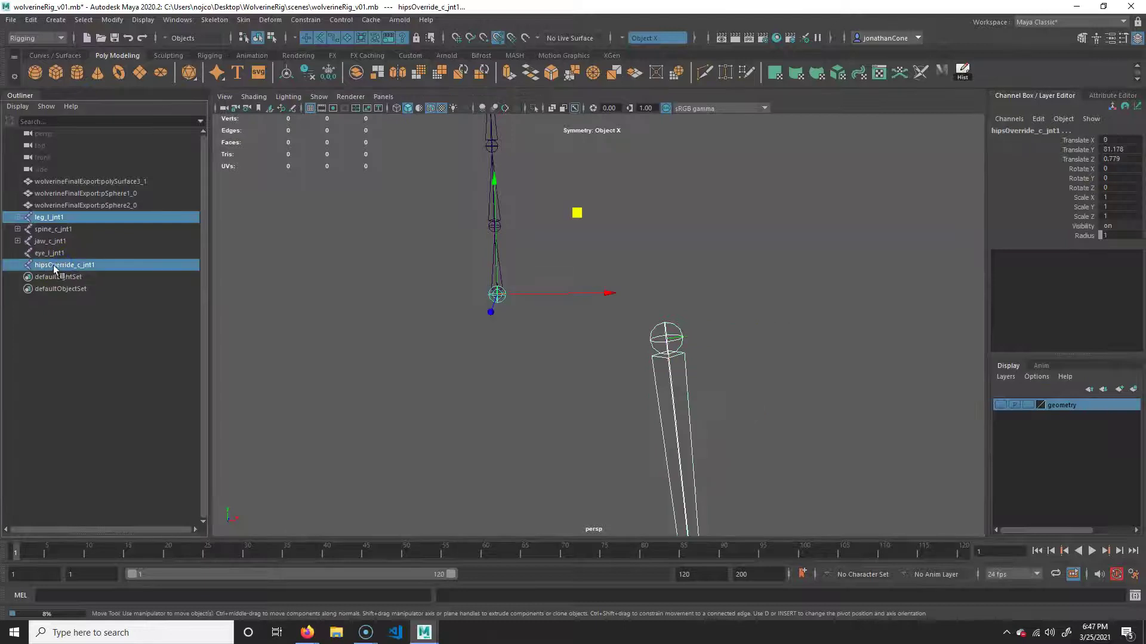
key(p)
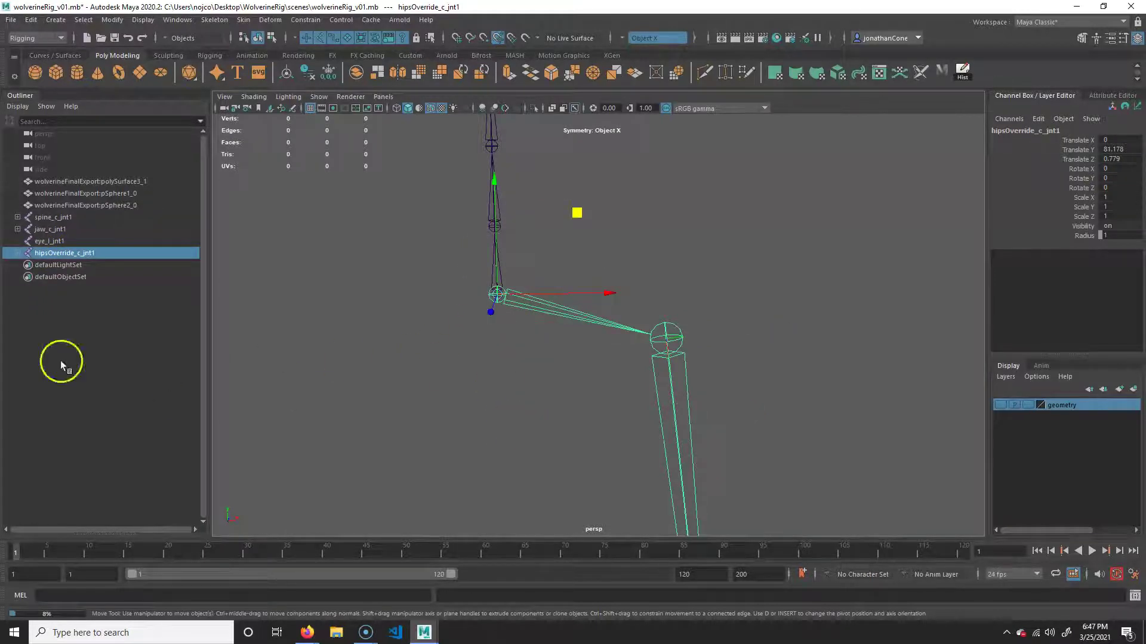
click(73, 217)
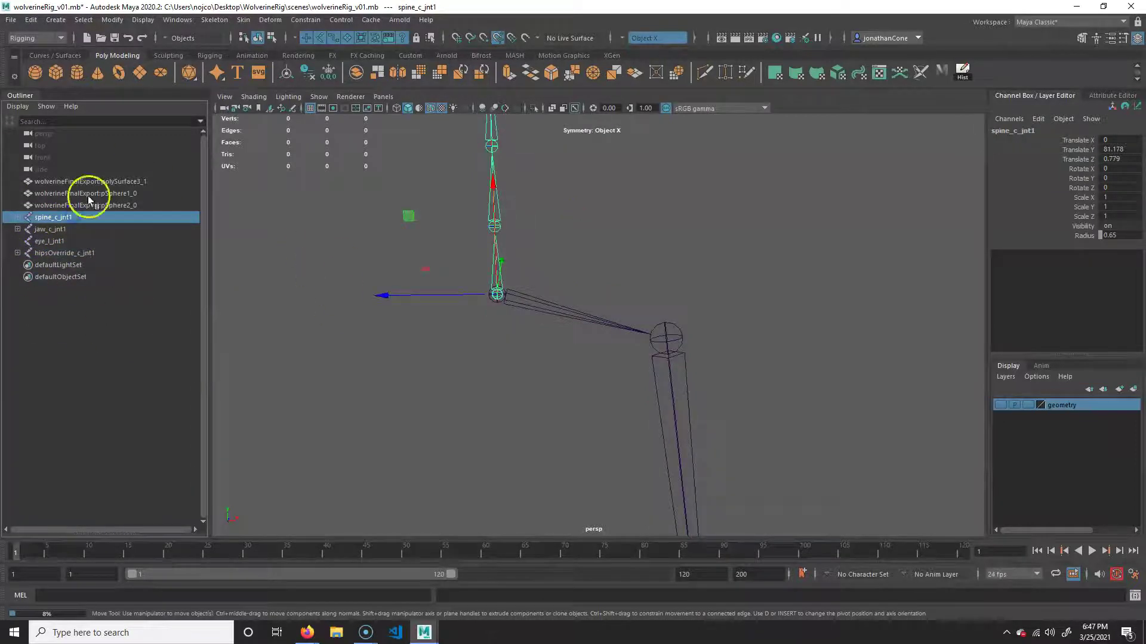
ctrl+click(71, 253)
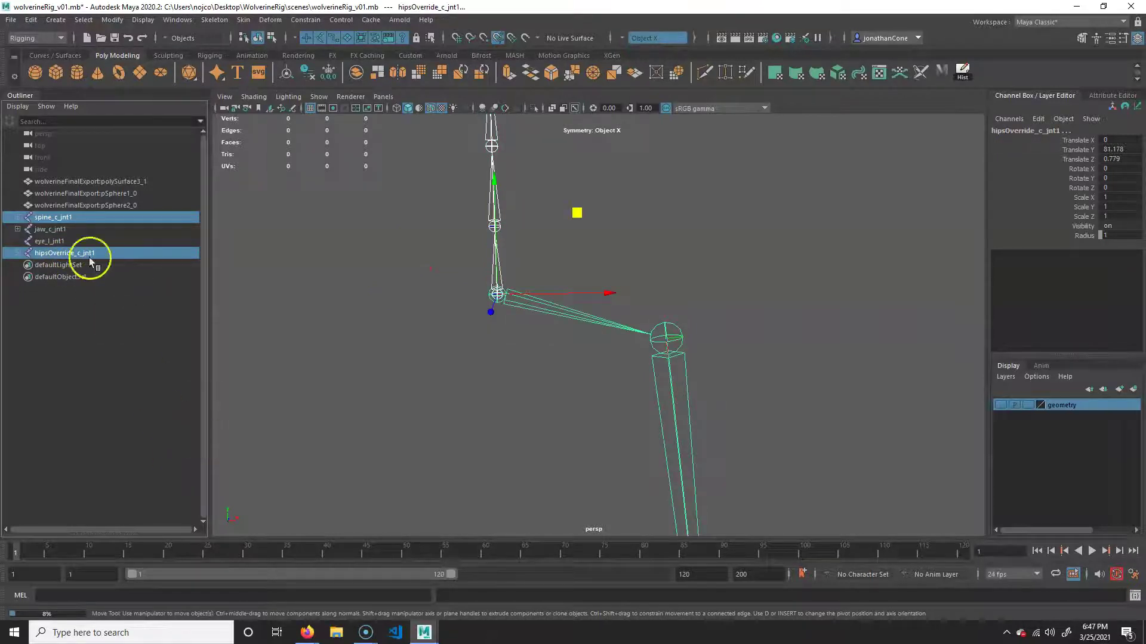
click(51, 340)
- Parent hipsOverride_c_jnt1 under the spine's root joint spine_c_jnt1
click(63, 254)
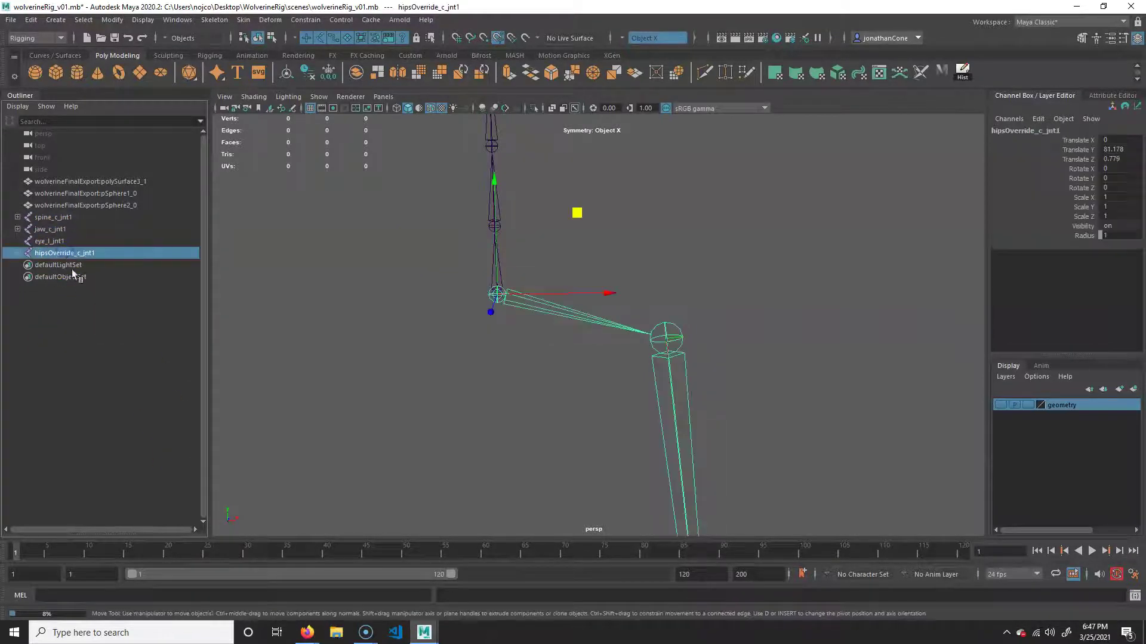
ctrl+click(48, 218)
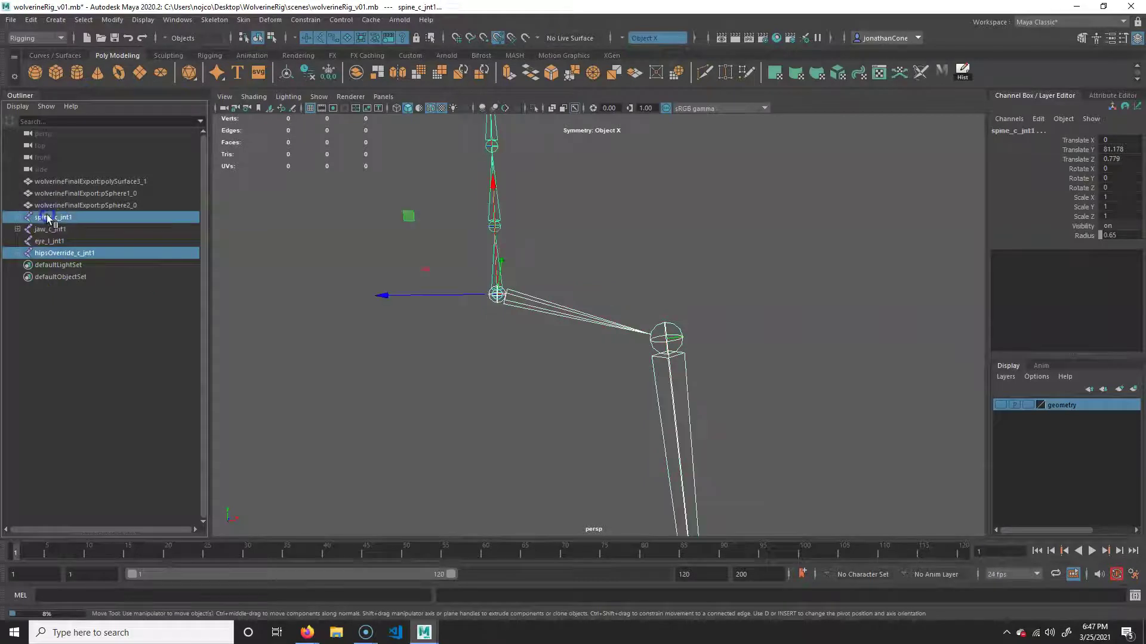
key(p)
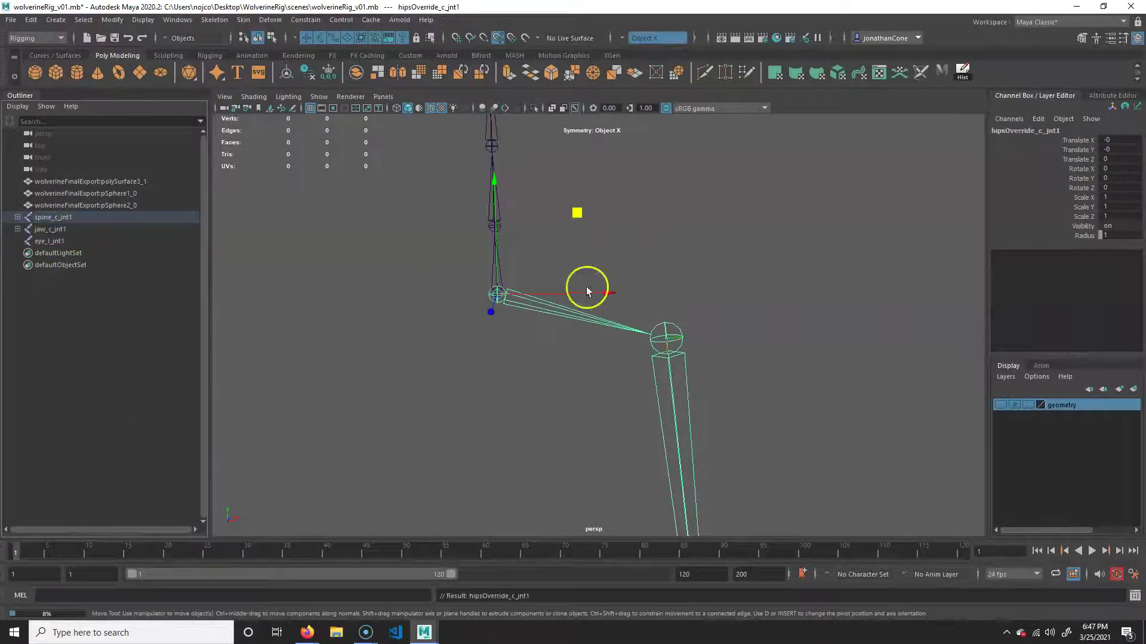
- Parent the jaw chain jaw_c_jnt1 under the head joint head_c_jnt1
scroll(594, 263, down, 10)
alt+middle_drag(570, 206, 592, 371)
alt+drag(592, 372, 463, 368)
alt+right_drag(463, 368, 539, 304)
alt+drag(540, 306, 482, 349)
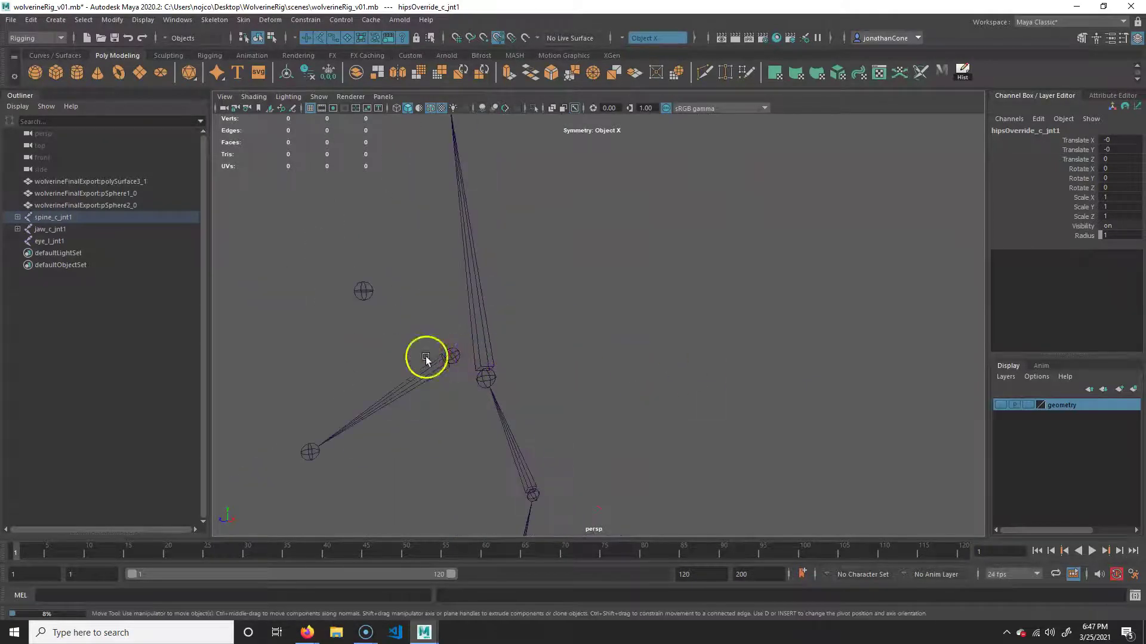
click(446, 357)
shift+click(531, 450)
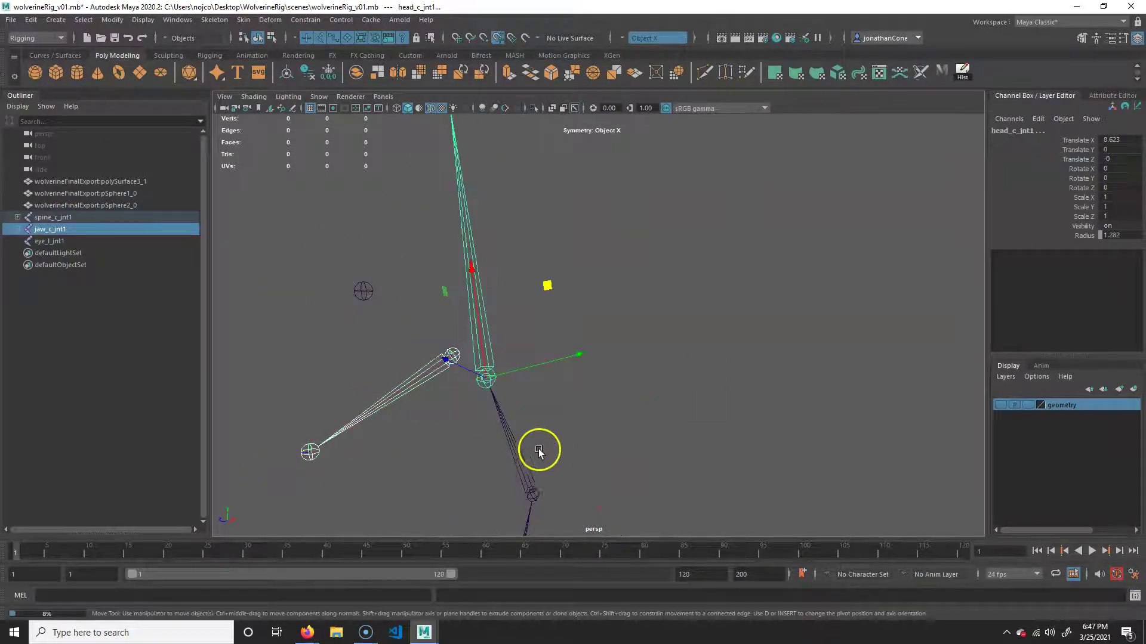
key(p)
- Parent the eye joint eye_l_jnt1 under the head joint
click(363, 289)
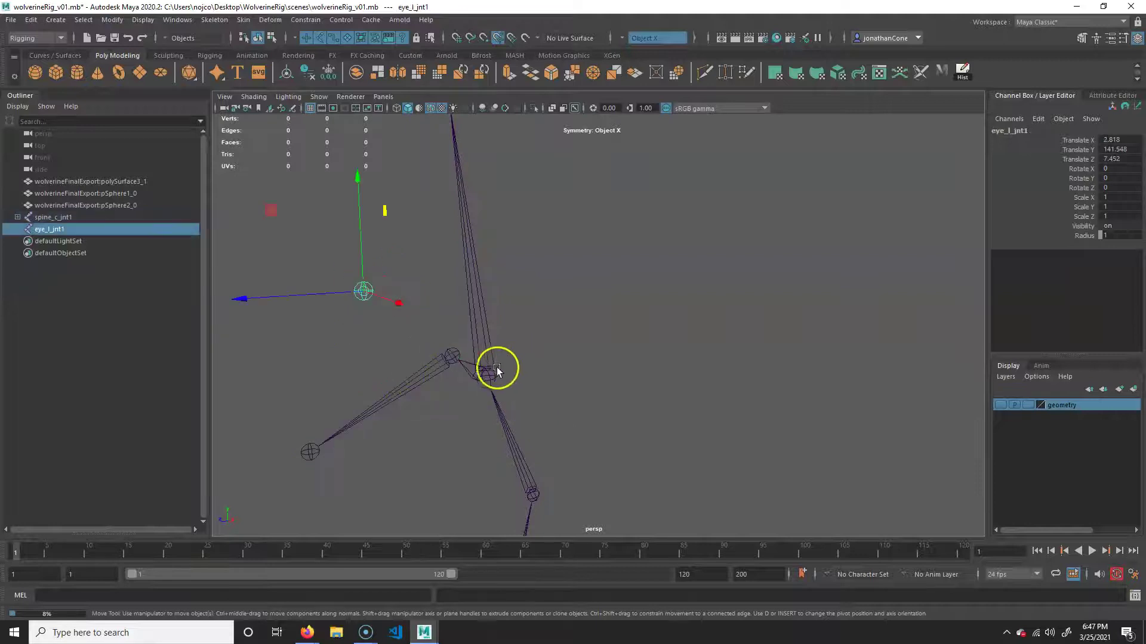
shift+click(493, 368)
key(p)
- Examine the connected skeleton, zooming in on the left hand and checking the index finger joints with the Rotate tool
alt+drag(706, 381, 531, 388)
alt+right_drag(532, 389, 675, 340)
alt+drag(675, 340, 680, 340)
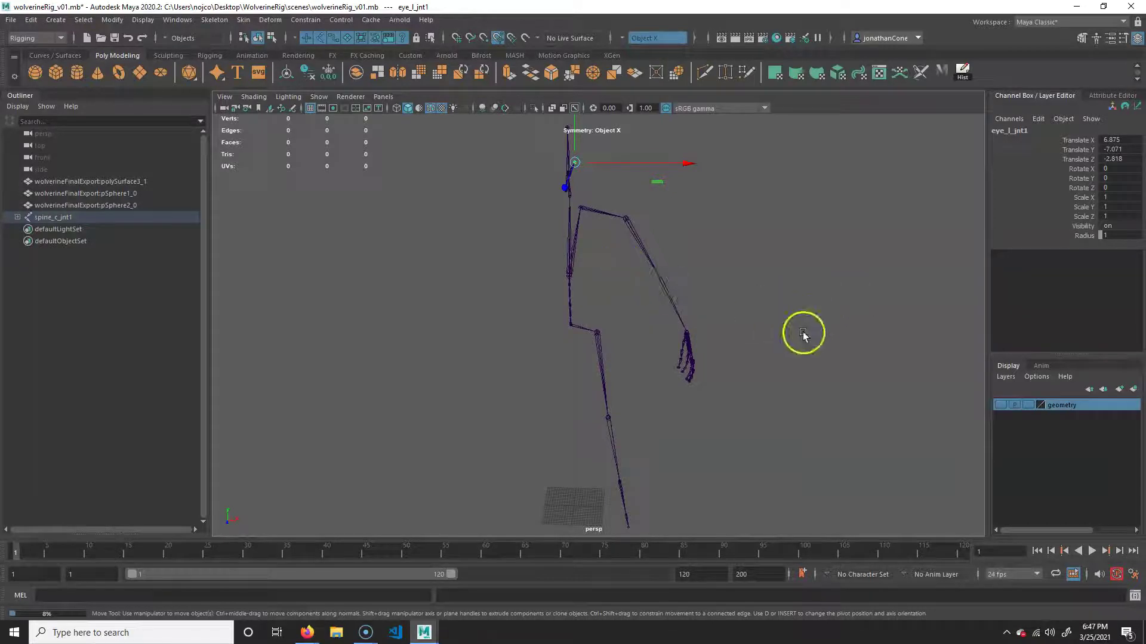
alt+drag(788, 391, 542, 384)
alt+right_drag(542, 385, 813, 362)
alt+middle_drag(716, 394, 816, 337)
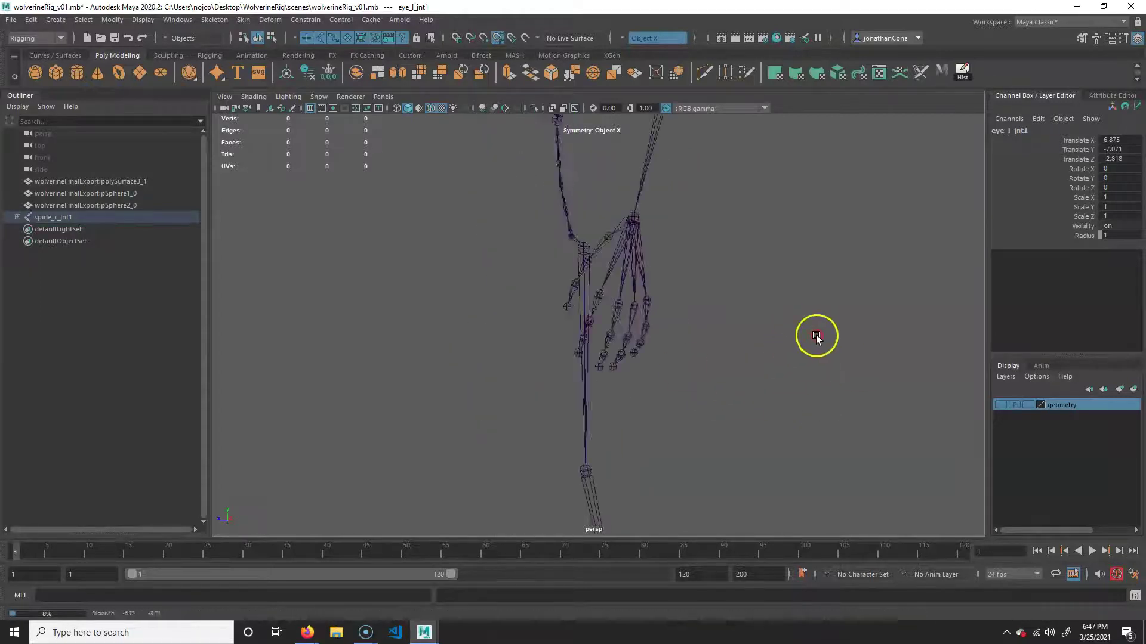
alt+right_drag(816, 338, 866, 334)
click(631, 271)
alt+right_drag(634, 292, 674, 341)
key(e)
alt+drag(678, 356, 676, 358)
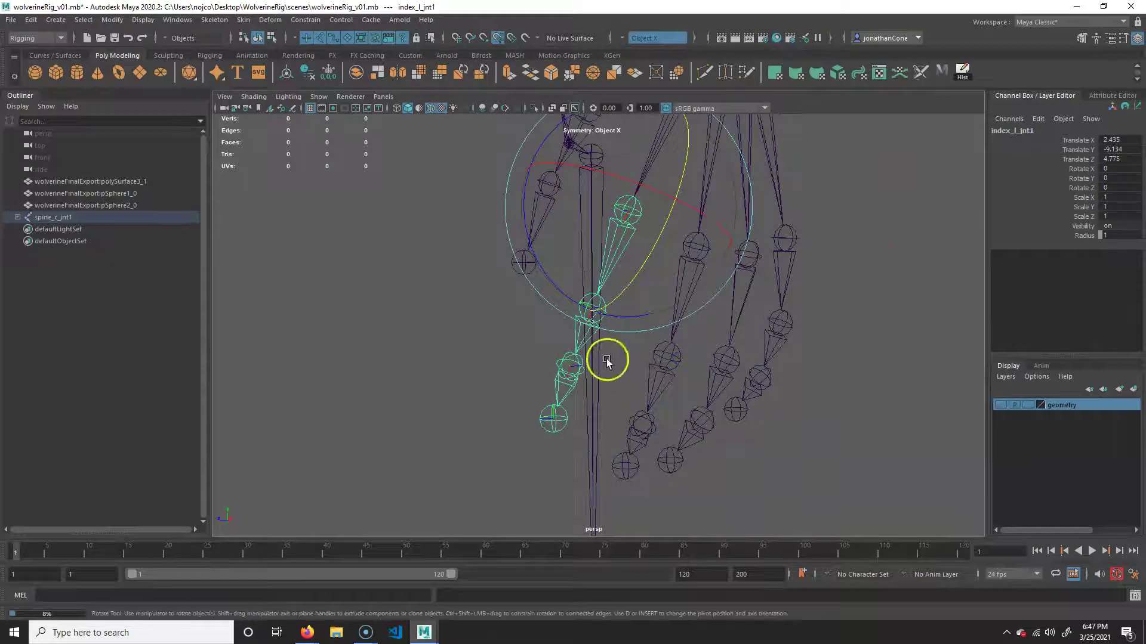
click(583, 342)
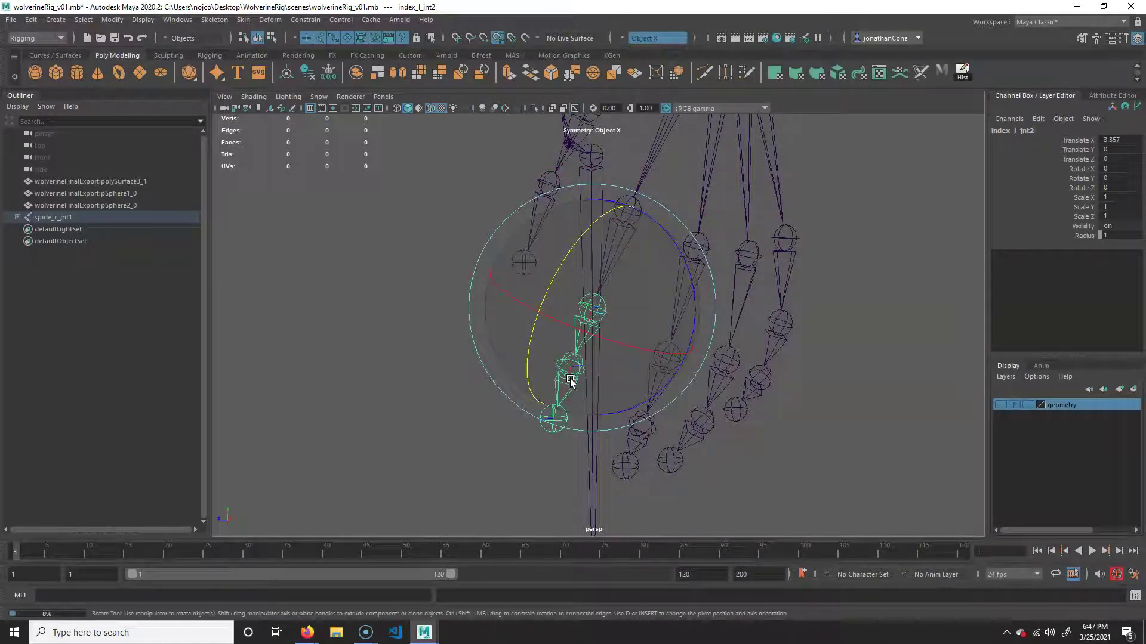
alt+right_drag(571, 380, 527, 350)
alt+drag(527, 350, 650, 404)
click(917, 300)
- Select the left hip joint leg_l_jnt1 and open the options for Mirror Joints
alt+right_drag(725, 311, 663, 328)
alt+drag(662, 328, 736, 379)
click(635, 222)
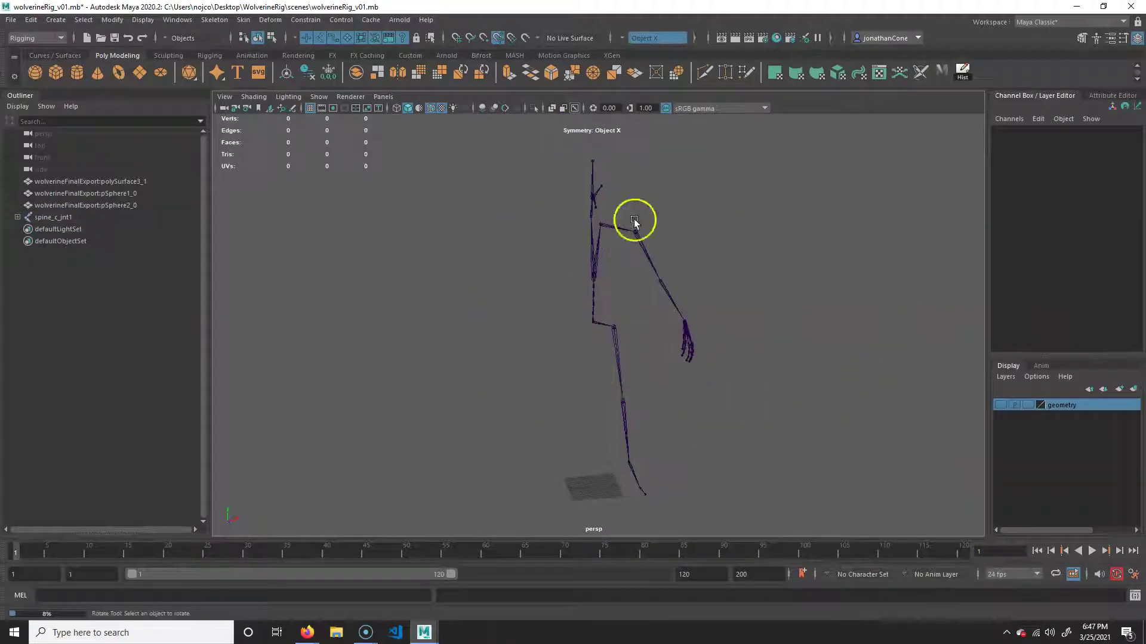
alt+drag(622, 405, 612, 394)
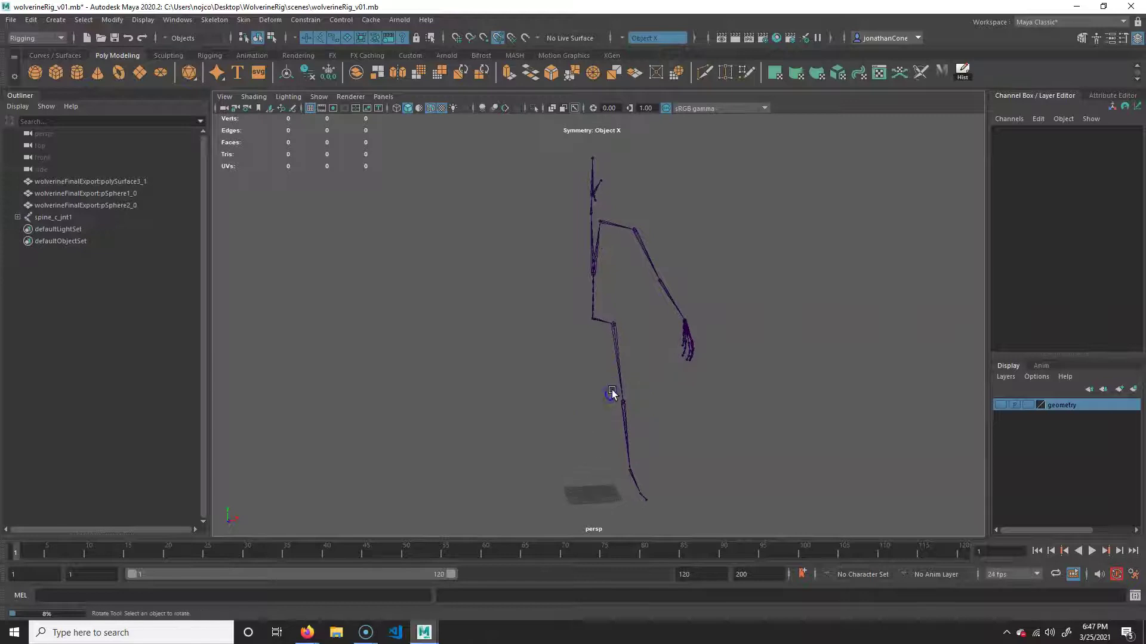
alt+right_drag(622, 358, 677, 360)
alt+drag(607, 413, 612, 415)
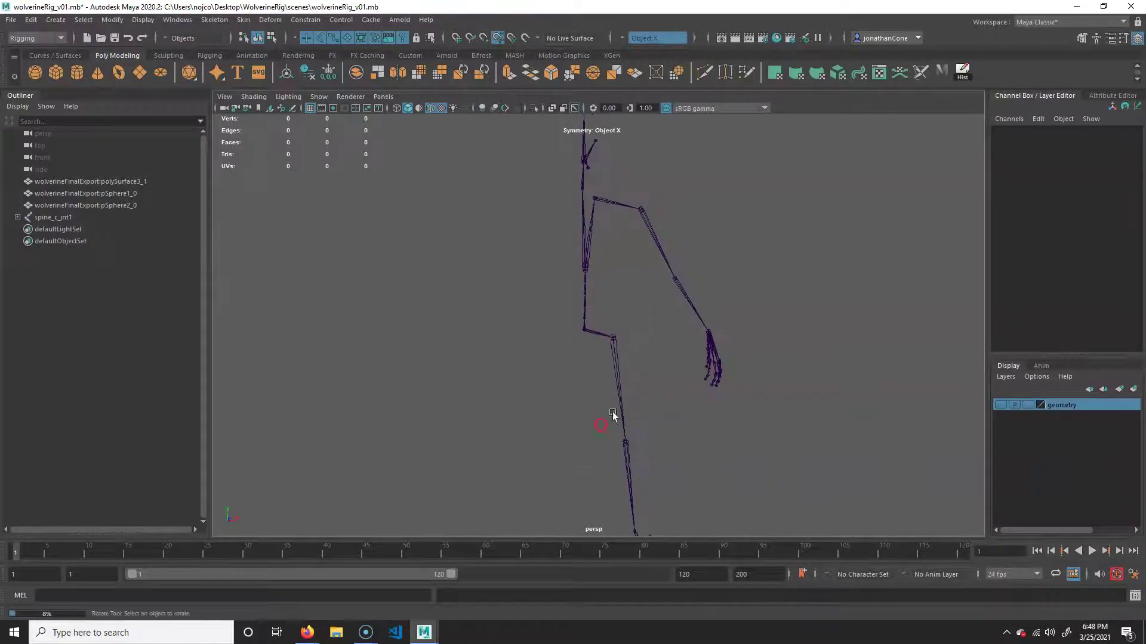
click(611, 339)
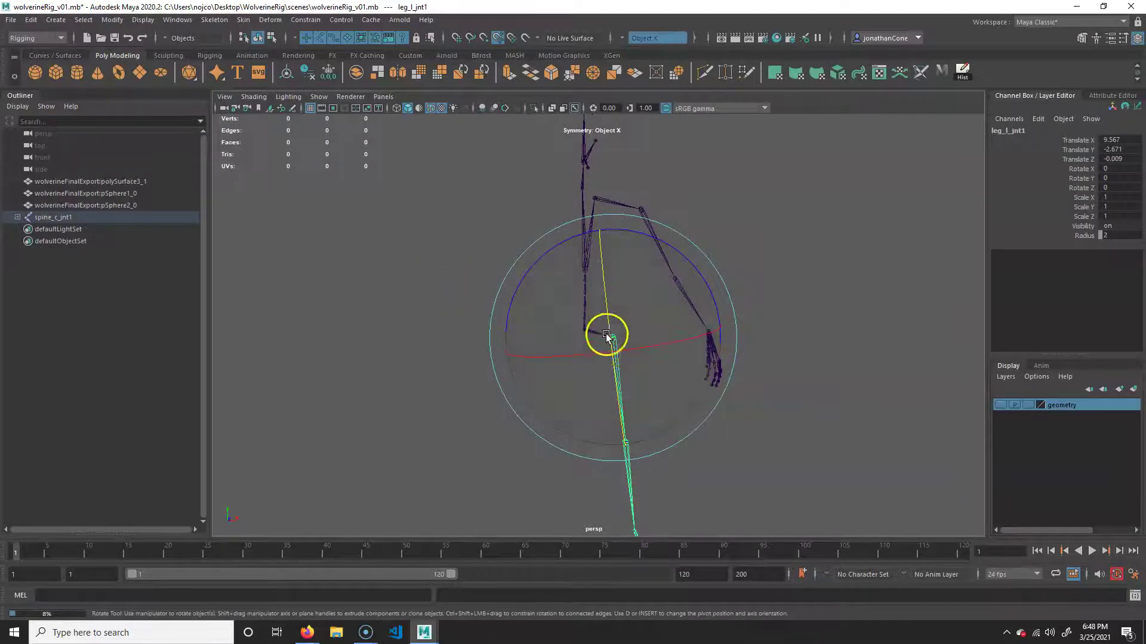
click(218, 20)
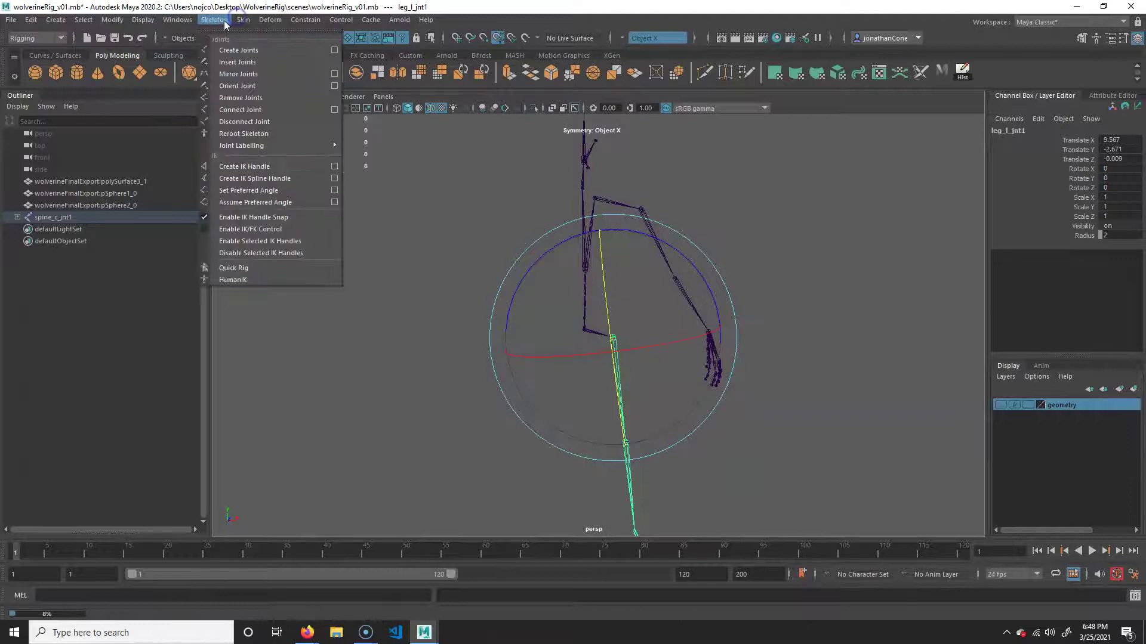
click(336, 74)
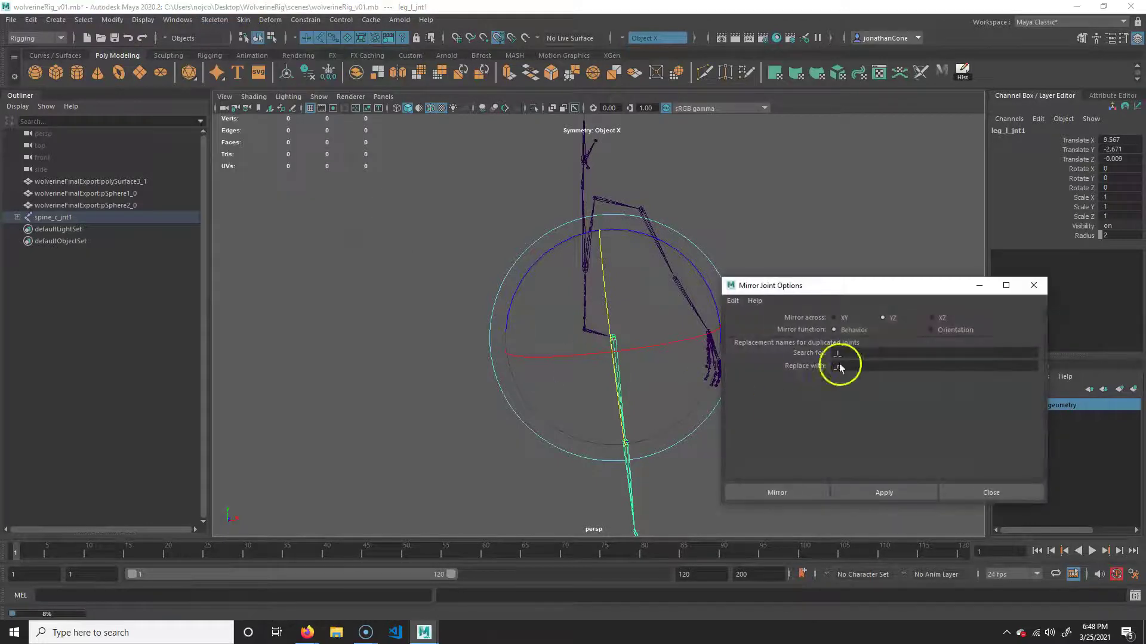
- Mirror the left leg chain across YZ with the Behavior function, replacing _l_ with _r_ in the duplicated joint names
drag(883, 284, 880, 118)
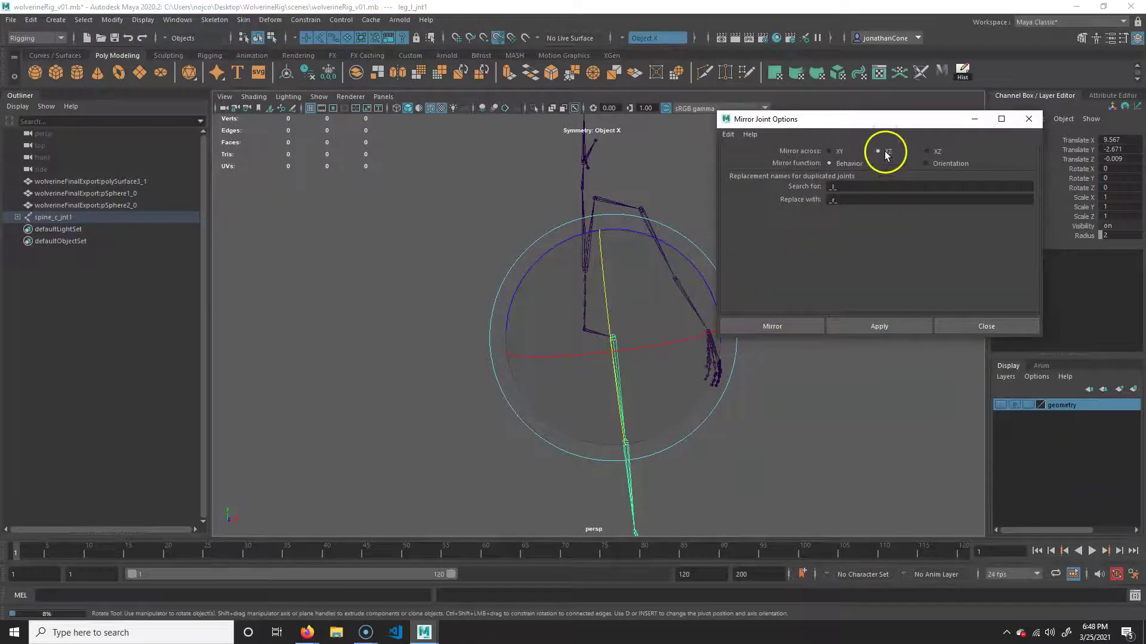
alt+drag(537, 422, 481, 435)
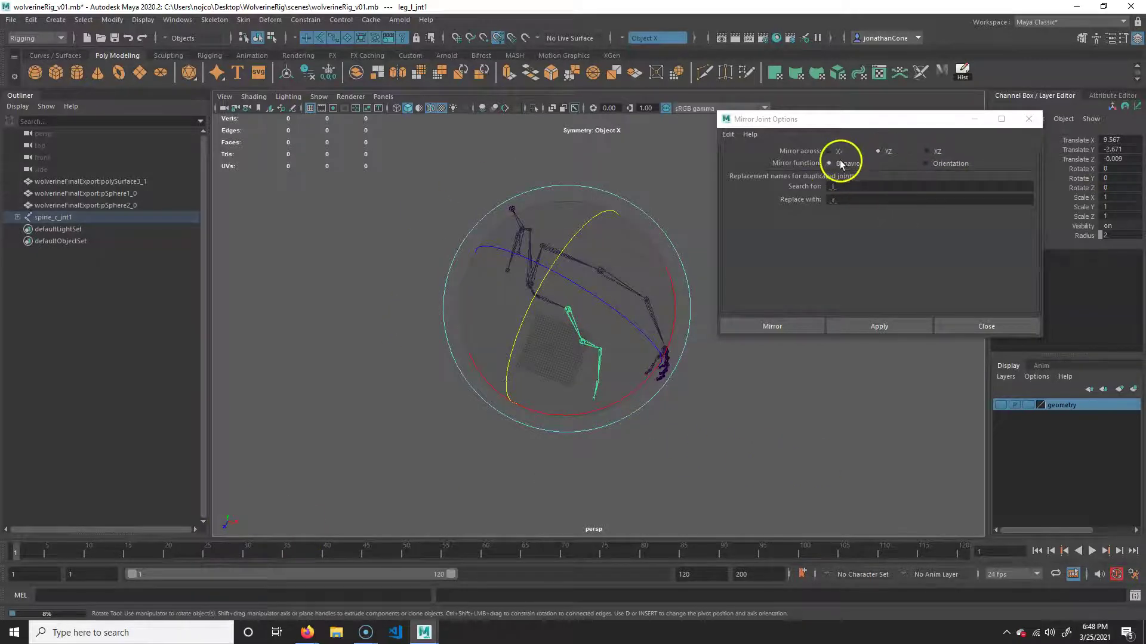
double_click(844, 190)
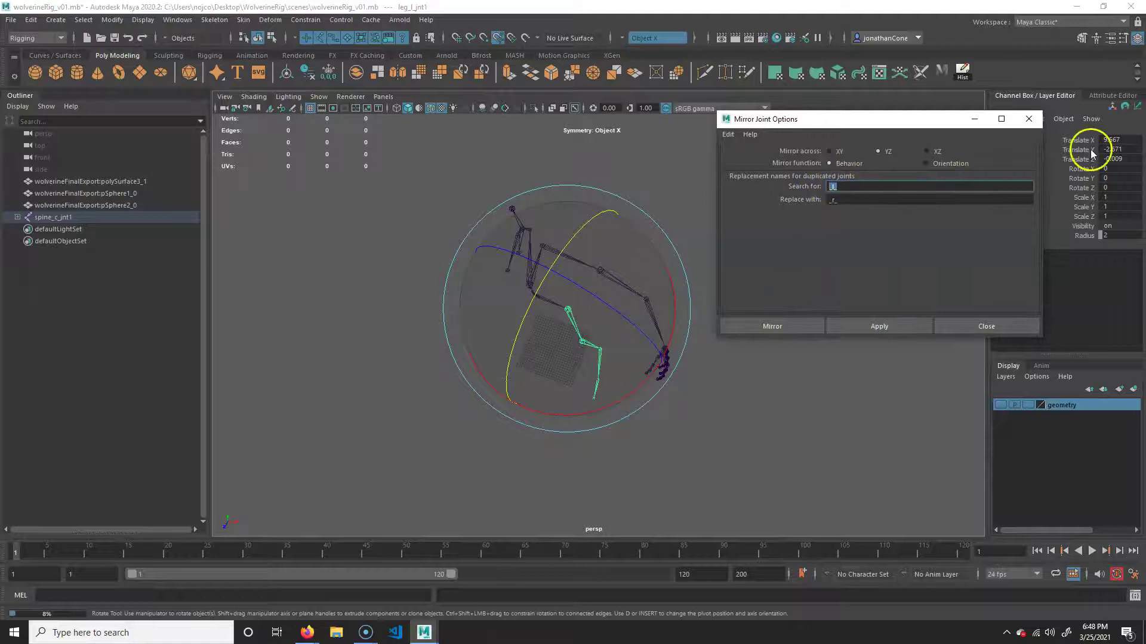
drag(946, 126, 918, 219)
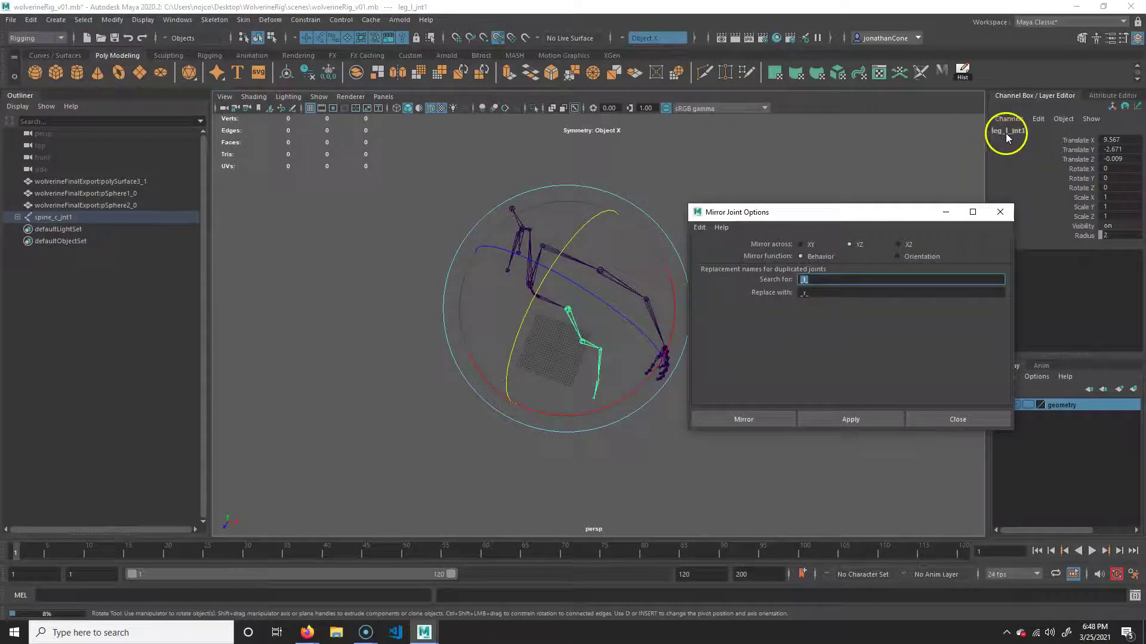
double_click(806, 292)
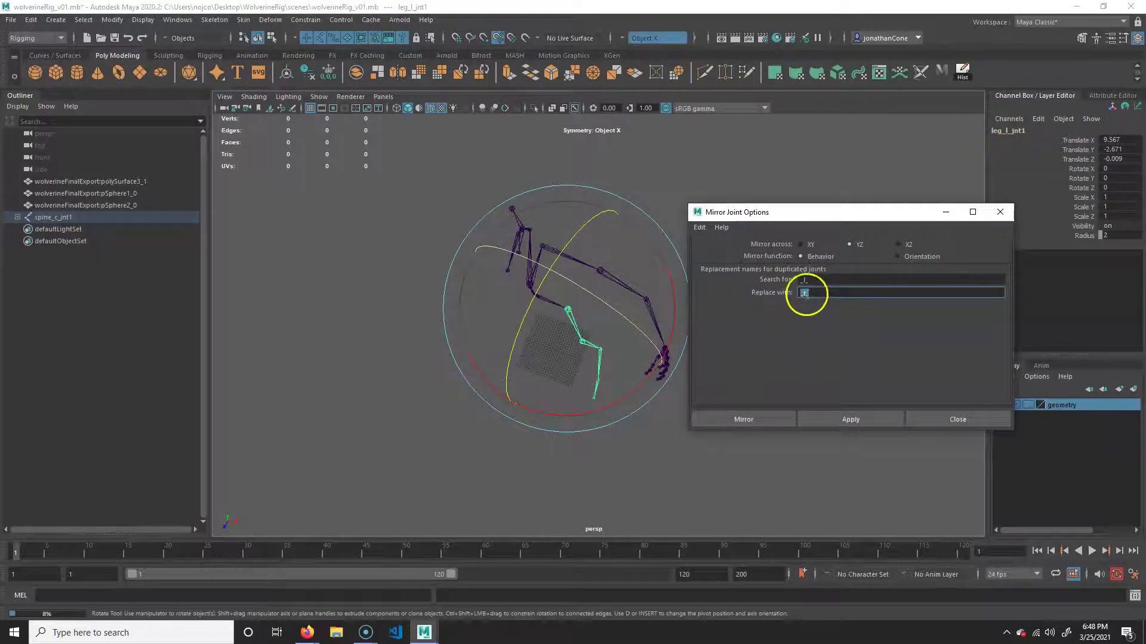
click(877, 422)
- Mirror the left arm chain from arm_l_jnt1 across YZ with the same Behavior and renaming settings
alt+drag(586, 435, 585, 297)
click(540, 247)
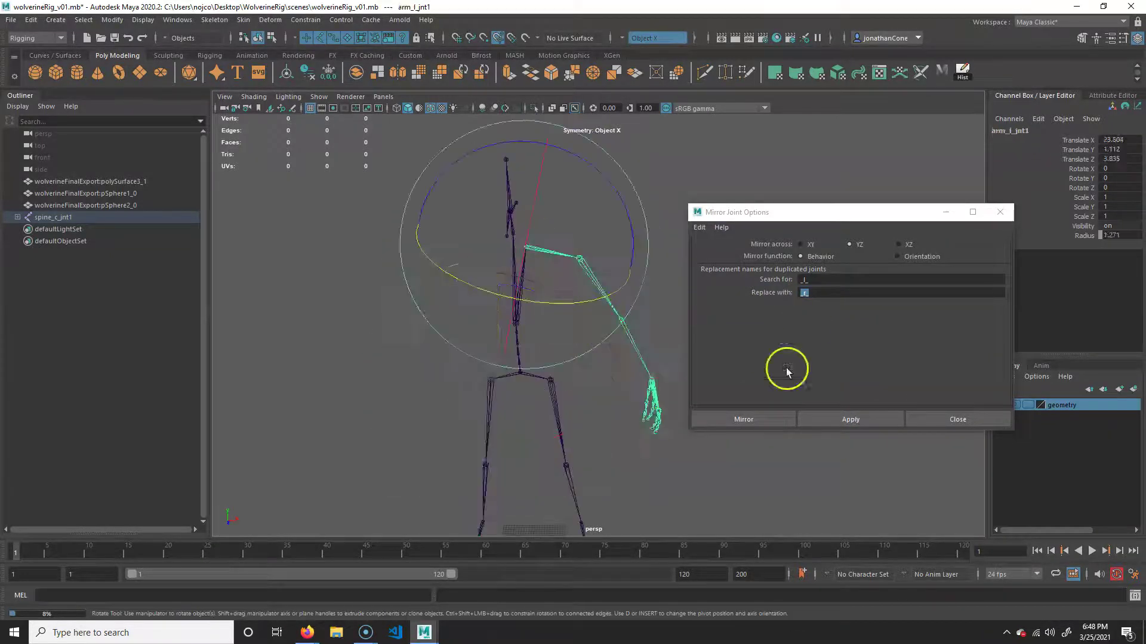
click(876, 420)
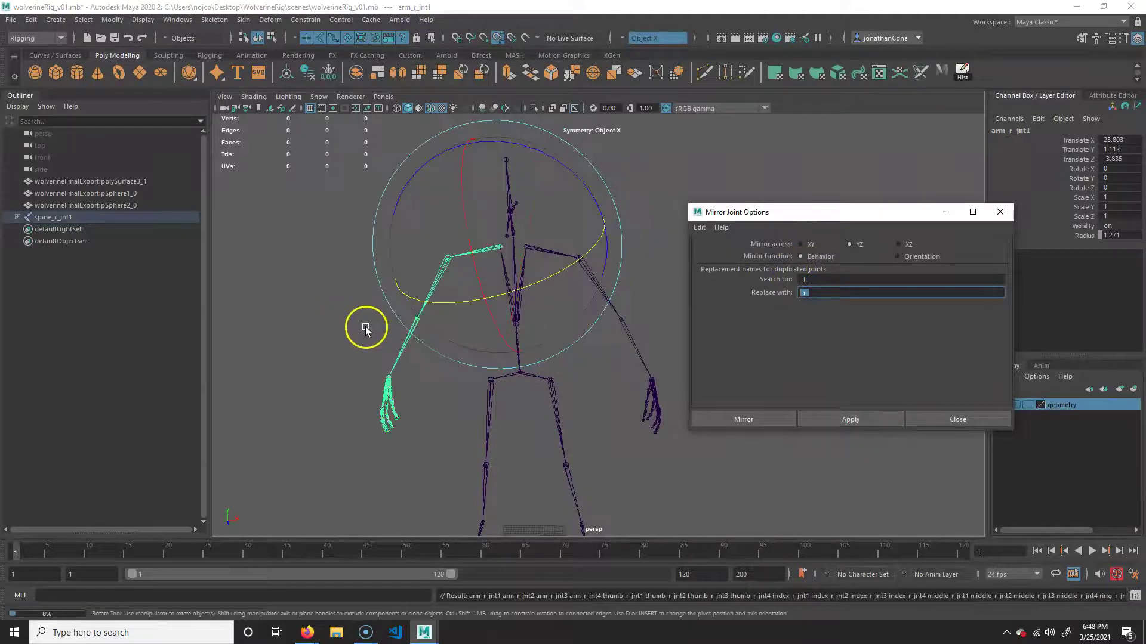
- Mirror the eye joint eye_l_jnt1 across YZ with the mirror function set to Orientation, and close the mirror options
alt+right_drag(306, 308, 474, 263)
alt+middle_drag(473, 263, 560, 395)
alt+right_drag(382, 293, 457, 270)
alt+drag(456, 271, 578, 141)
click(575, 136)
alt+drag(598, 244, 551, 259)
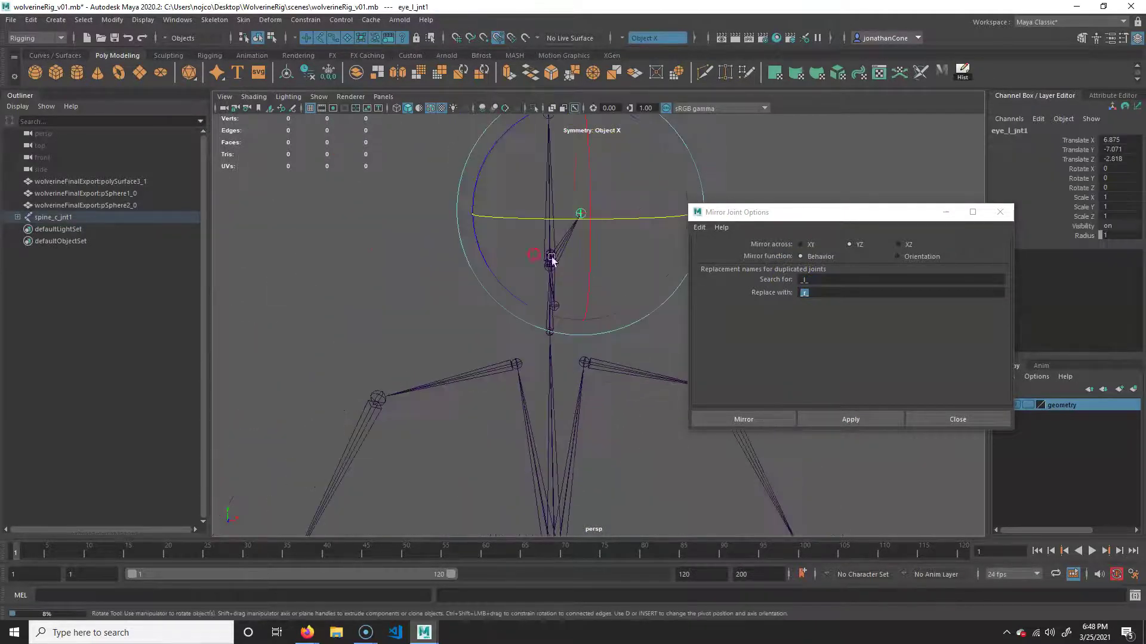
click(908, 259)
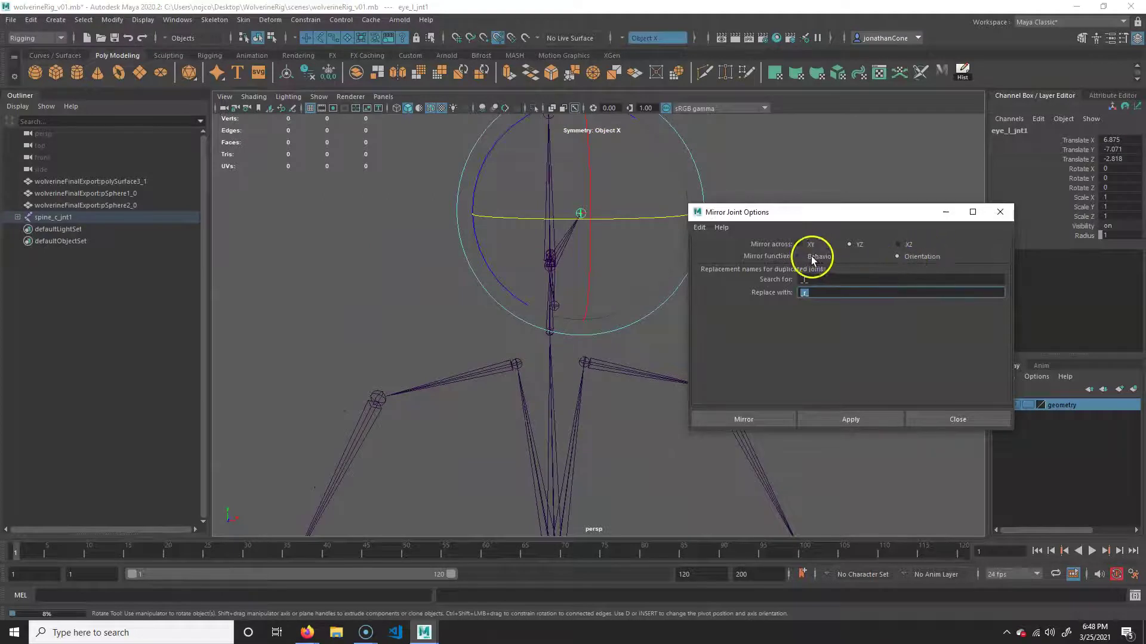
click(740, 420)
- Clear the selection and examine the complete mirrored skeleton from the front and an angled view
alt+right_drag(725, 379, 478, 350)
alt+middle_drag(736, 496, 732, 419)
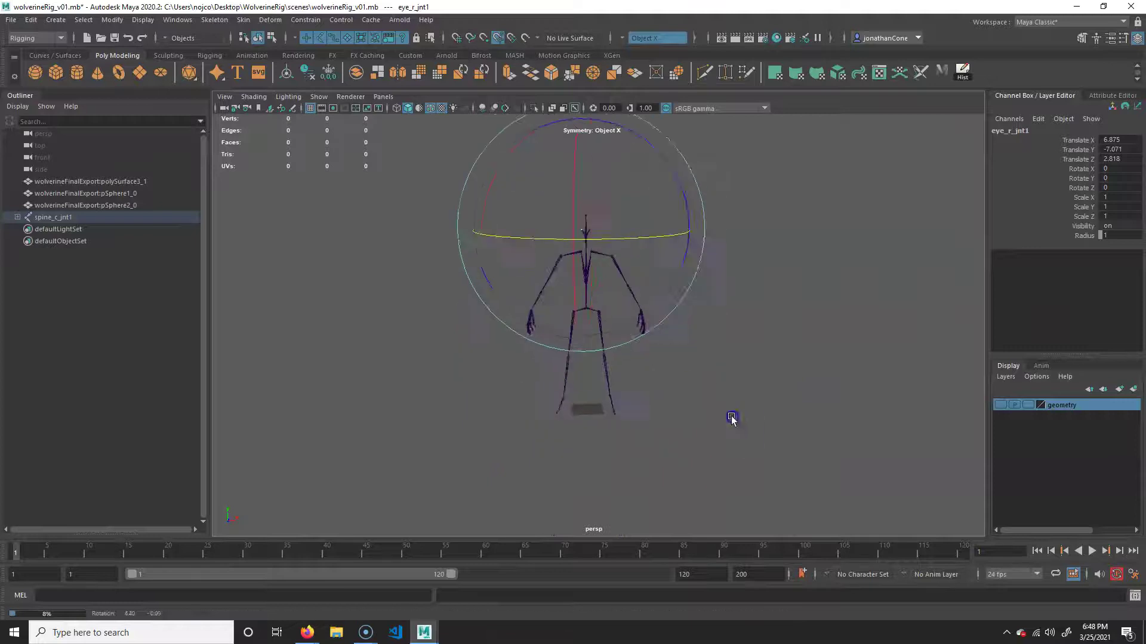
alt+drag(732, 420, 627, 394)
alt+right_drag(627, 394, 699, 381)
alt+middle_drag(700, 380, 708, 382)
click(735, 239)
alt+drag(743, 327, 657, 323)
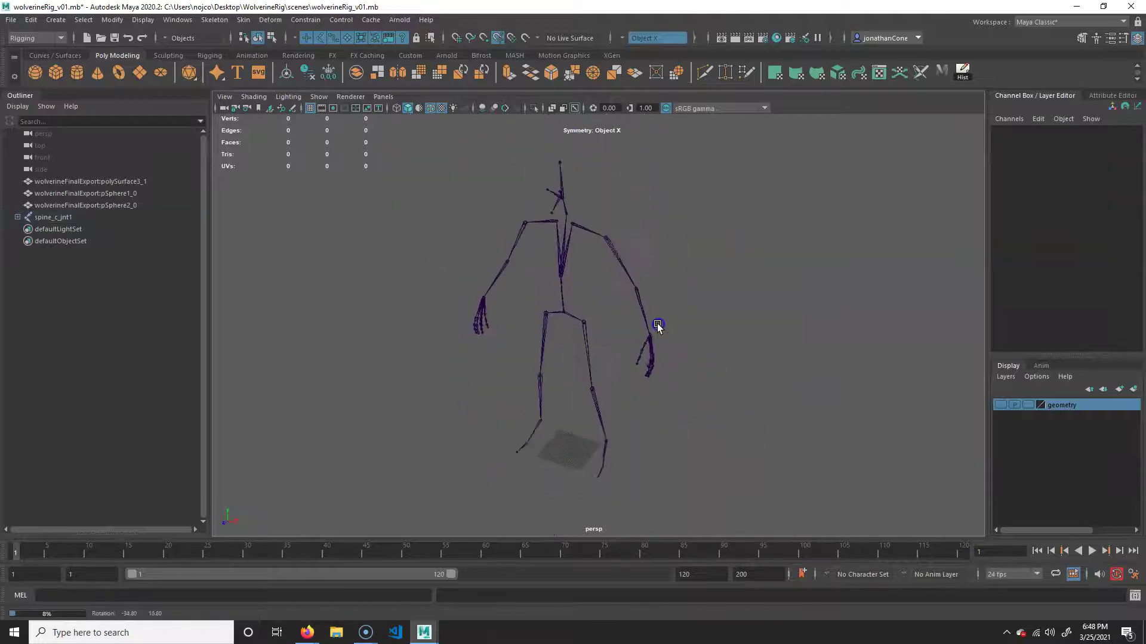
- Make the geometry layer visible and turn off wireframe on shaded to check the skeleton's fit inside the character model
click(1000, 405)
mouse_move(595, 342)
alt+mouse_down()
mouse_move(686, 325)
mouse_move(642, 302)
alt+mouse_up()
click(431, 109)
mouse_move(818, 435)
alt+mouse_down()
mouse_move(655, 310)
mouse_move(729, 324)
mouse_move(621, 321)
mouse_move(526, 246)
mouse_move(634, 302)
mouse_move(704, 280)
mouse_move(836, 292)
mouse_move(800, 289)
mouse_move(752, 320)
mouse_move(673, 310)
mouse_move(849, 310)
mouse_move(634, 302)
mouse_move(644, 325)
alt+mouse_up()
alt+right_drag(645, 325, 703, 332)
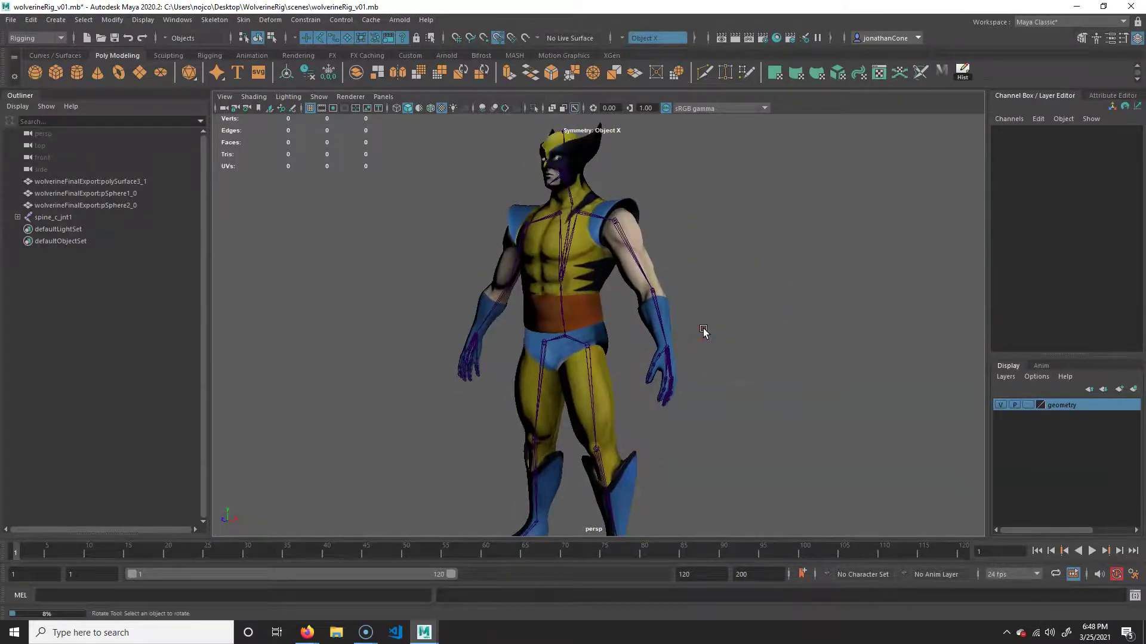